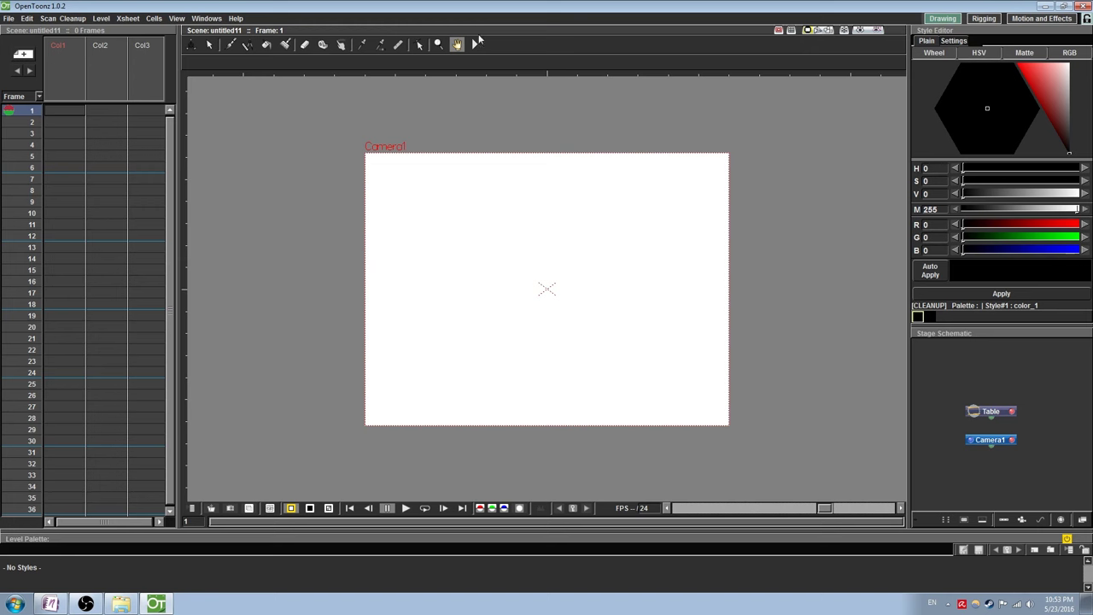
# - Expand the toolbar to reveal all hidden drawing tools and nudge the empty canvas slightly downward
pyautogui.click(475, 44)
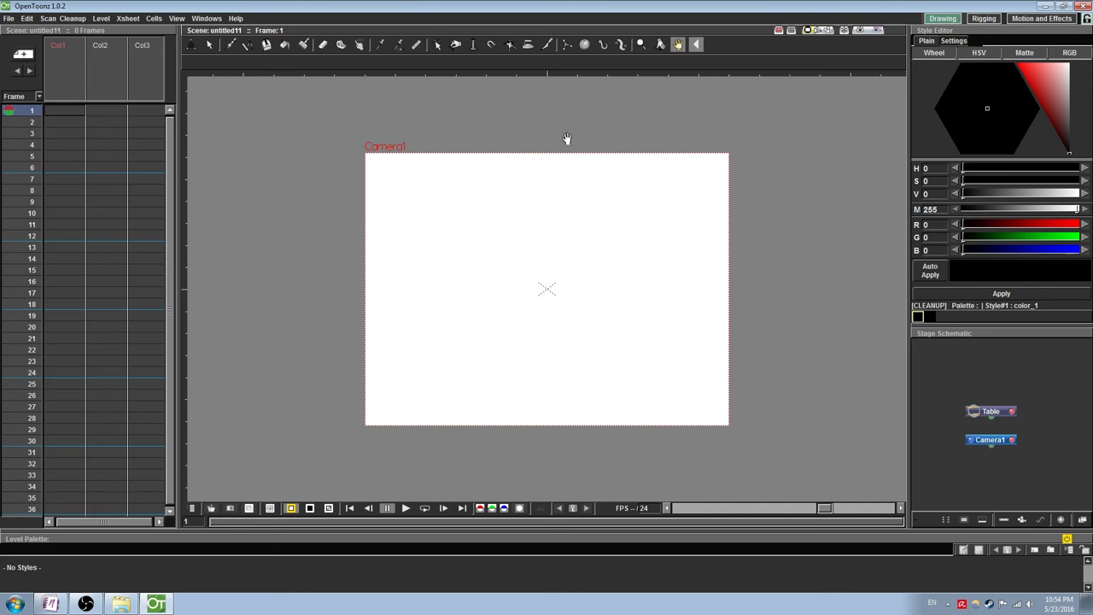
pyautogui.moveTo(601, 129); pyautogui.dragTo(596, 133)
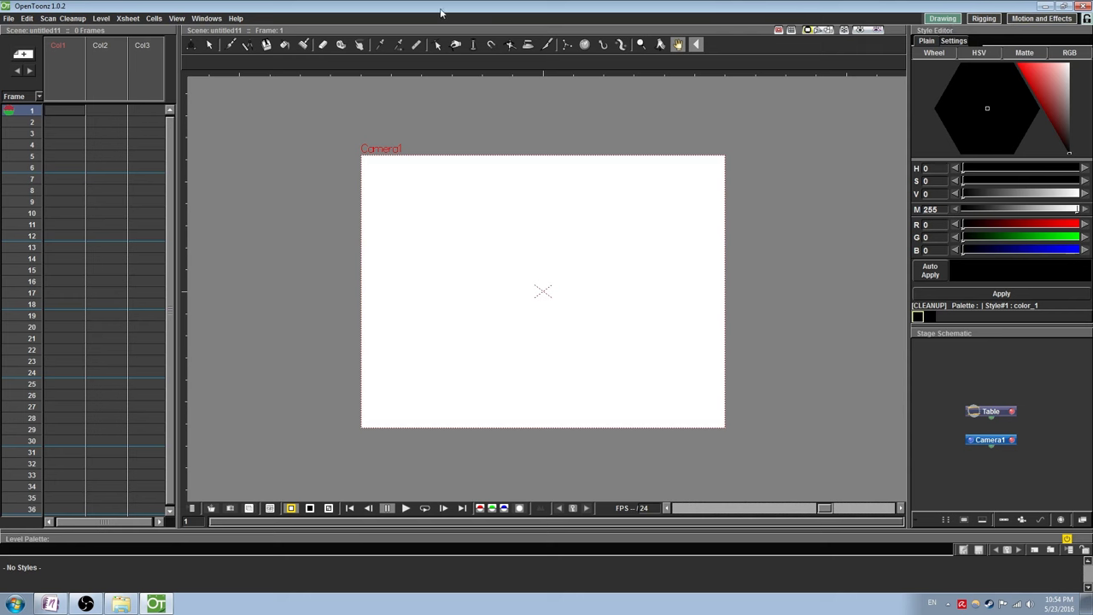
# - Browse the menus, then create a new room named Workspace1 and switch to it
pyautogui.click(8, 19)
pyautogui.moveTo(152, 18)
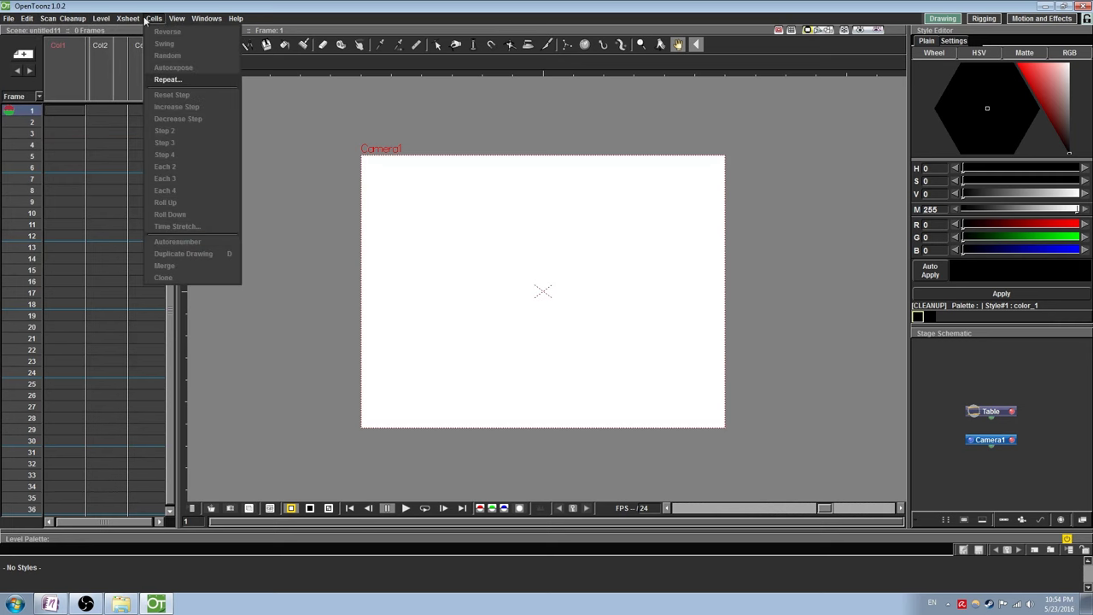
pyautogui.click(206, 19)
pyautogui.click(214, 20)
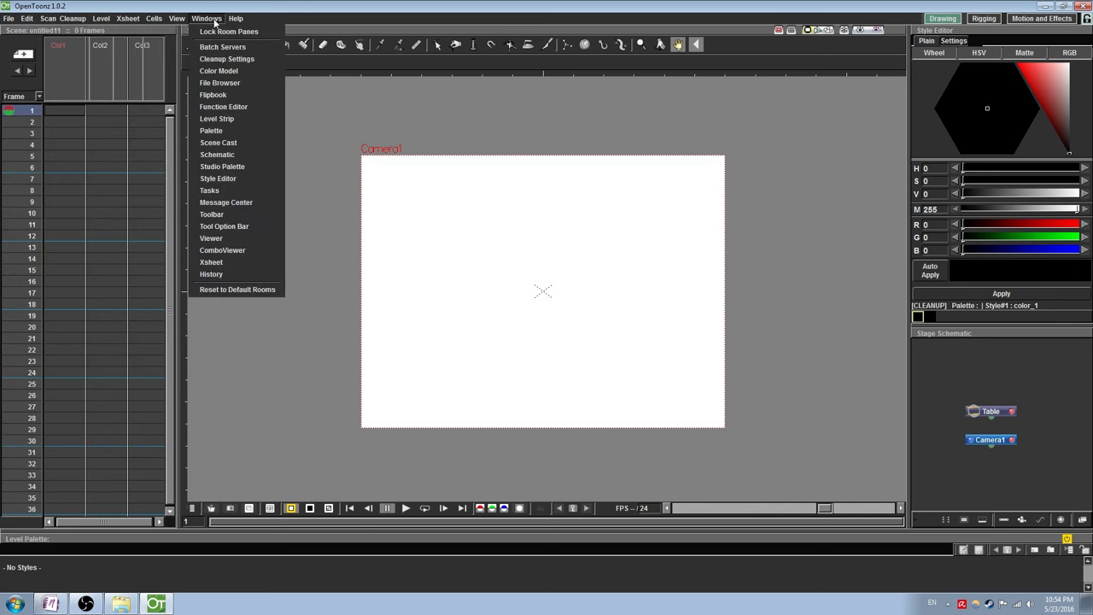
pyautogui.click(47, 18)
pyautogui.rightClick(942, 21)
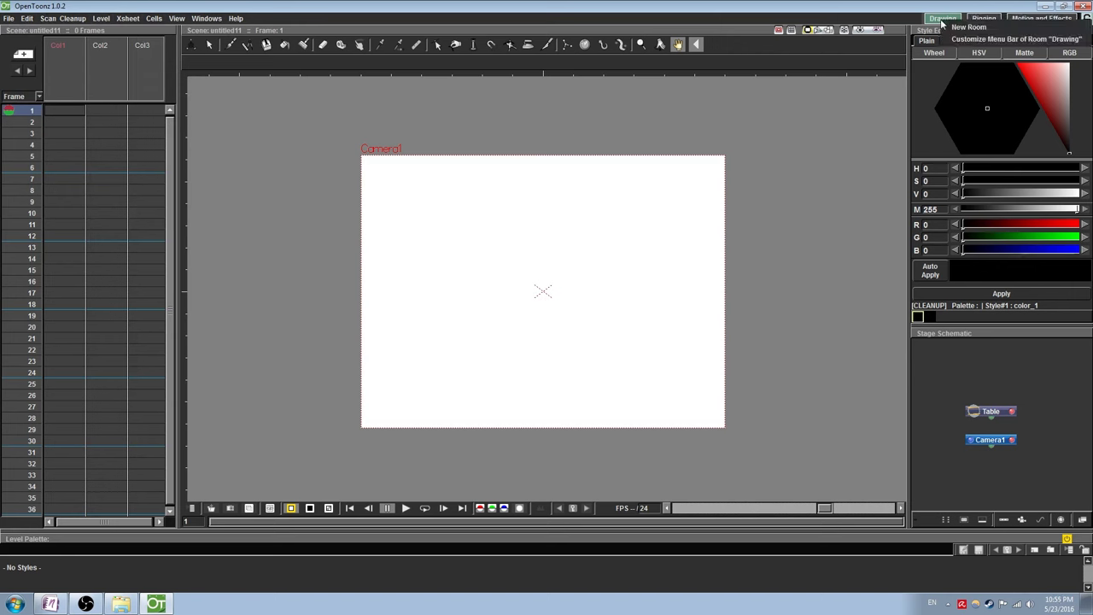
pyautogui.click(968, 26)
pyautogui.click(897, 19)
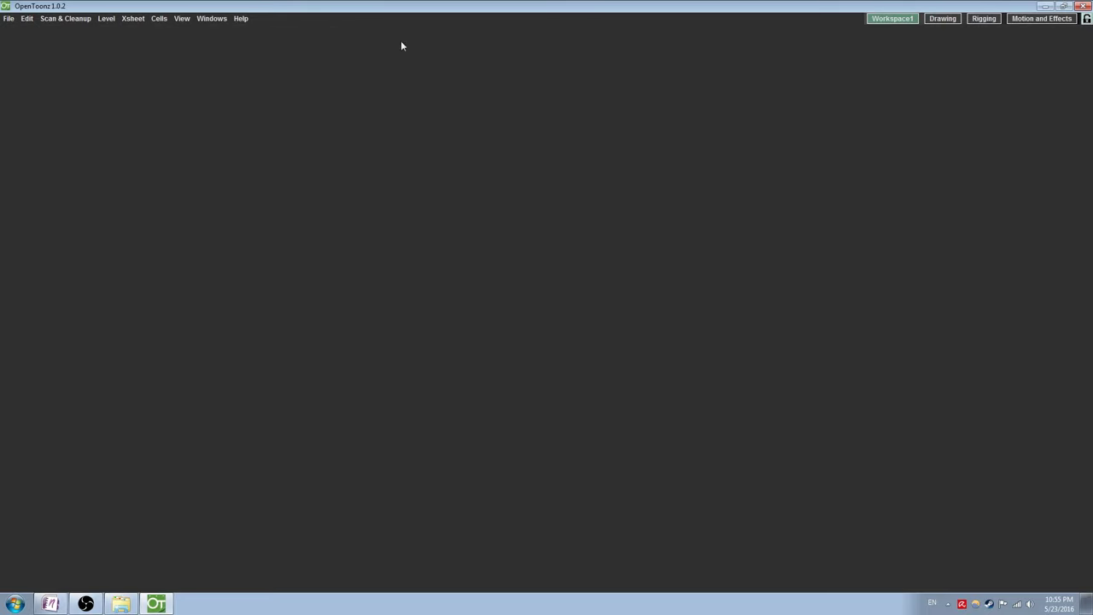
# - Add a Viewer panel docked to fill Workspace1 and close the extra floating viewer
pyautogui.click(214, 18)
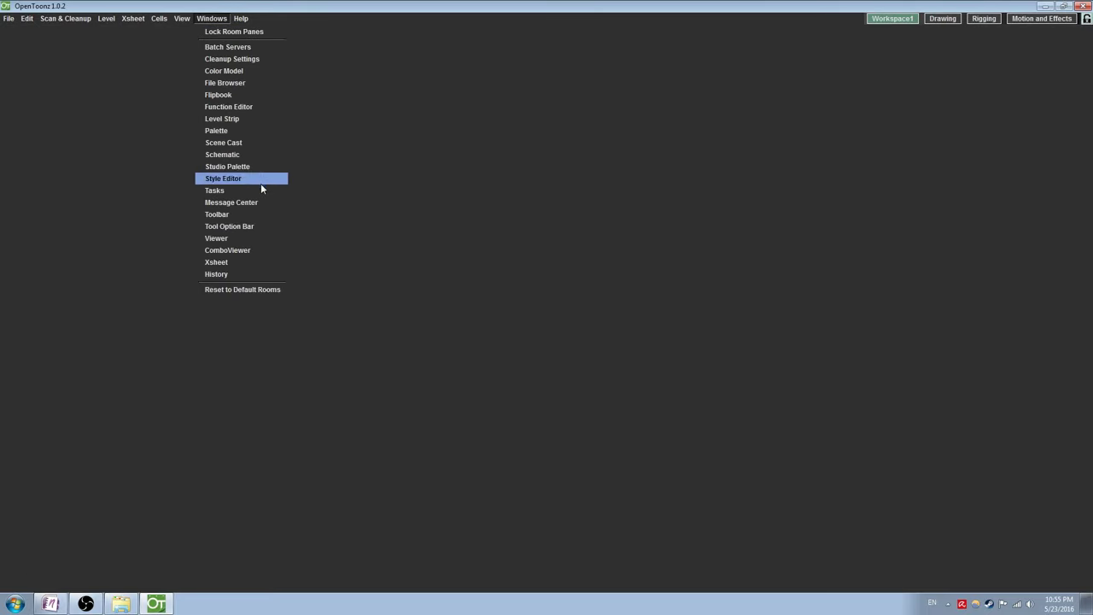
pyautogui.click(252, 238)
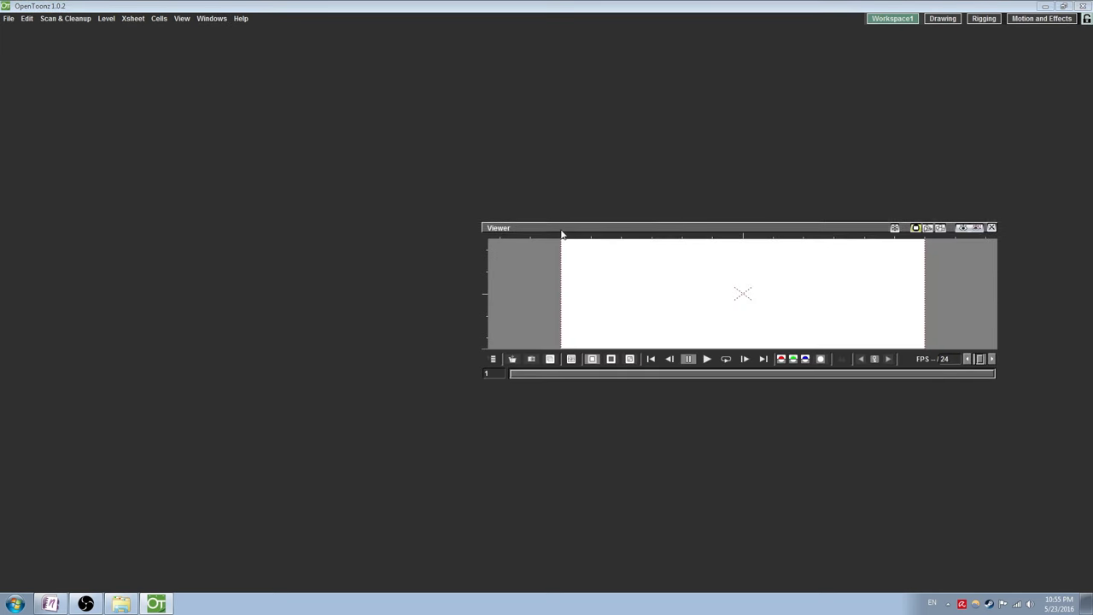
pyautogui.moveTo(553, 229); pyautogui.dragTo(498, 200)
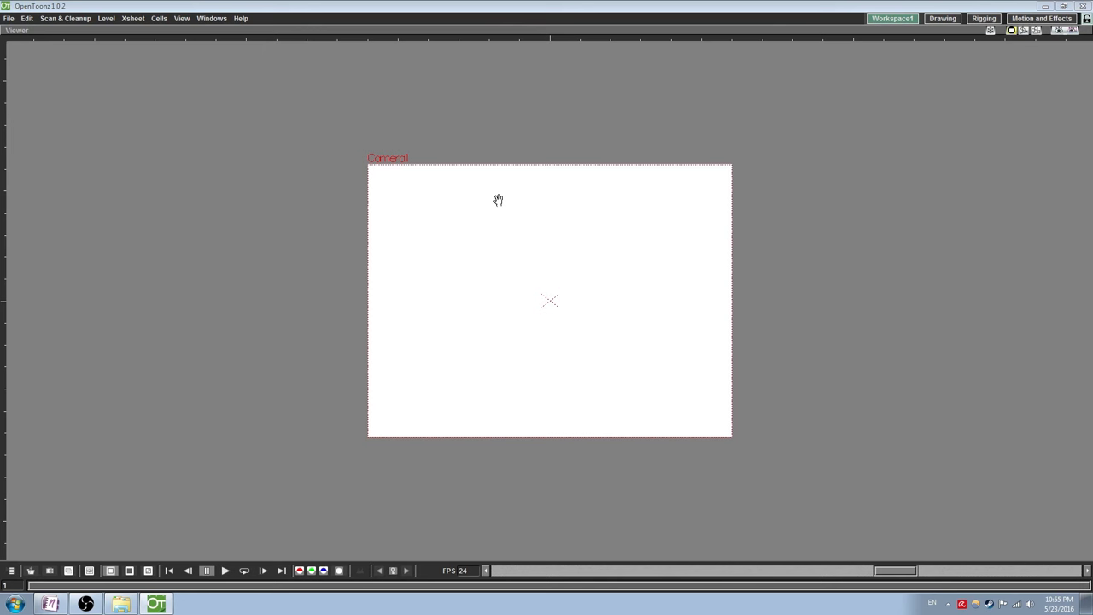
pyautogui.rightClick(401, 234)
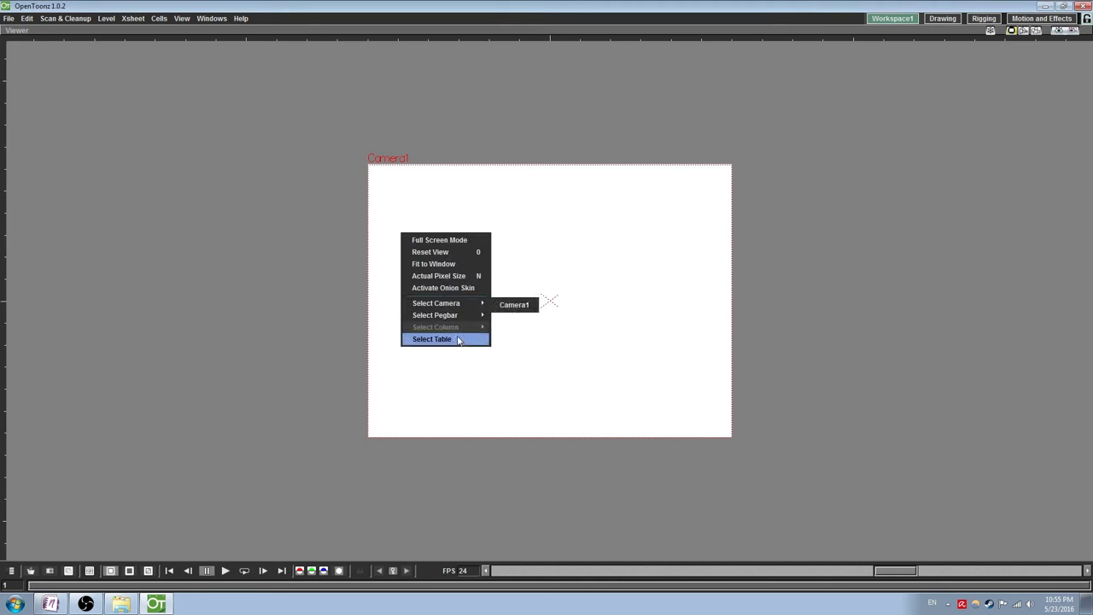
pyautogui.click(375, 141)
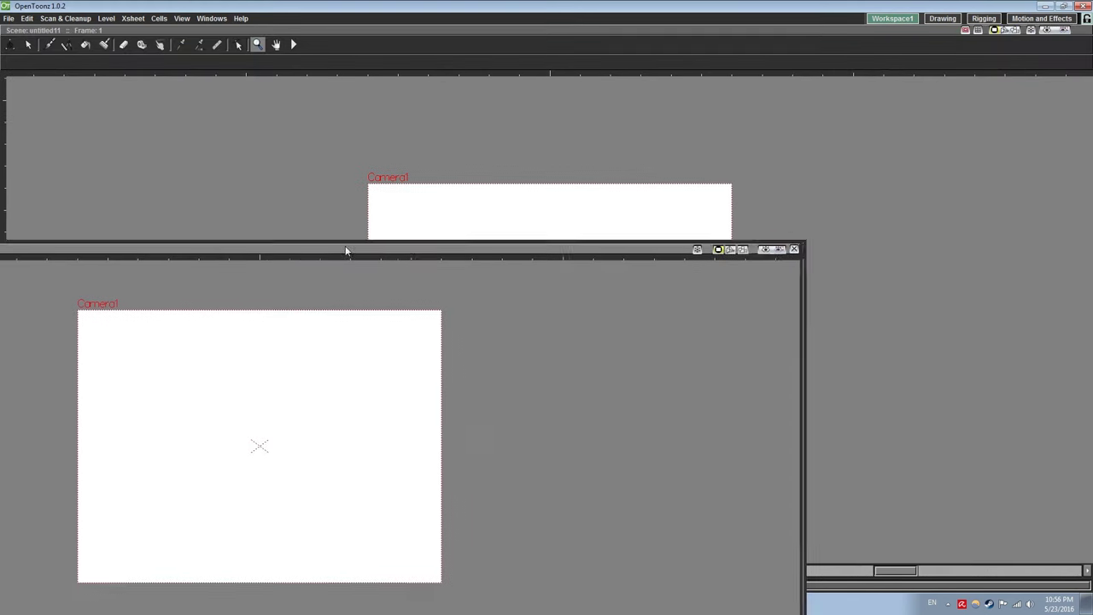
pyautogui.click(794, 249)
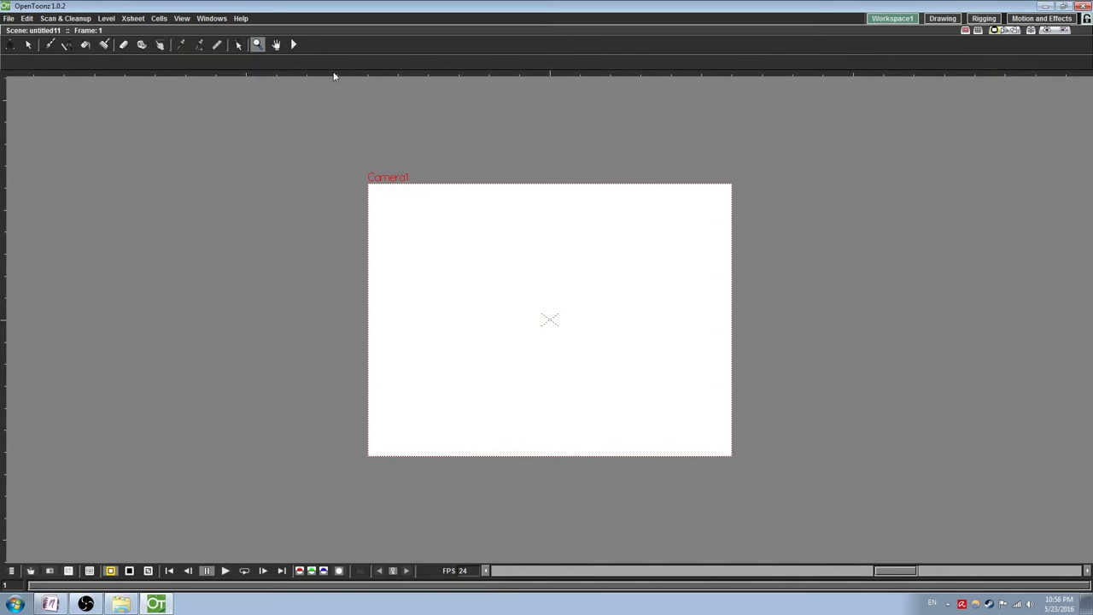
# - Add Studio Palette and Level Strip panels, docking Level Strip left and Studio Palette bottom
pyautogui.click(219, 19)
pyautogui.click(251, 170)
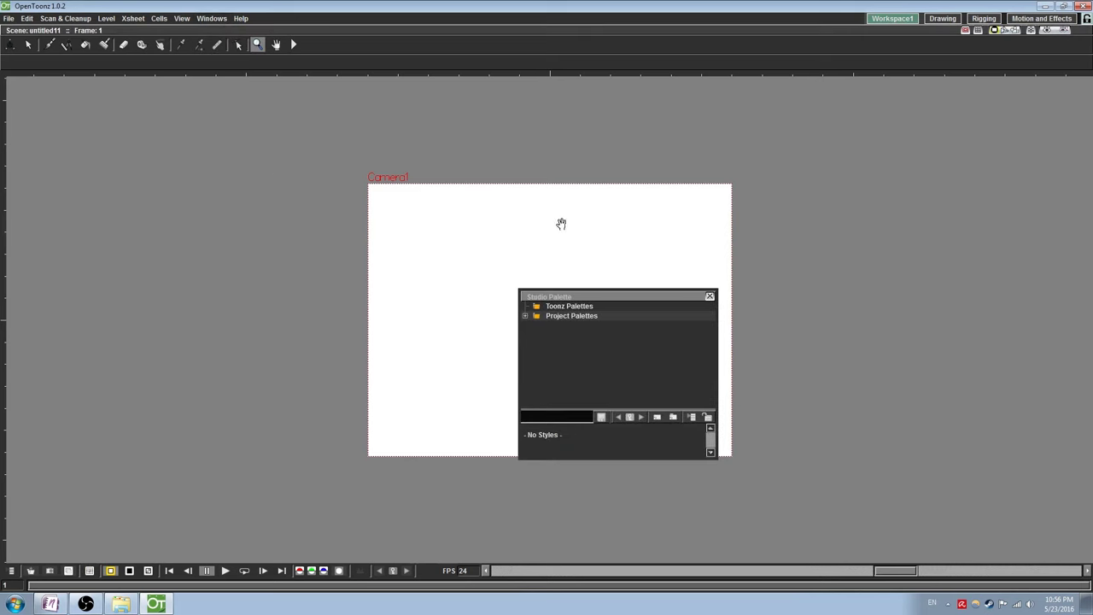
pyautogui.moveTo(620, 298); pyautogui.dragTo(718, 596)
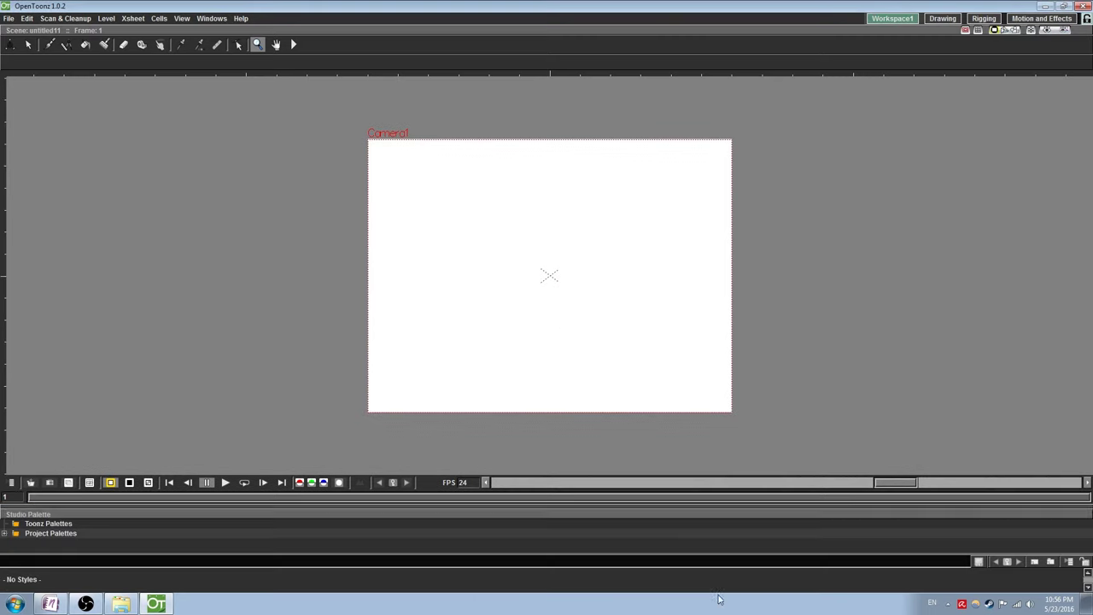
pyautogui.click(211, 19)
pyautogui.click(243, 119)
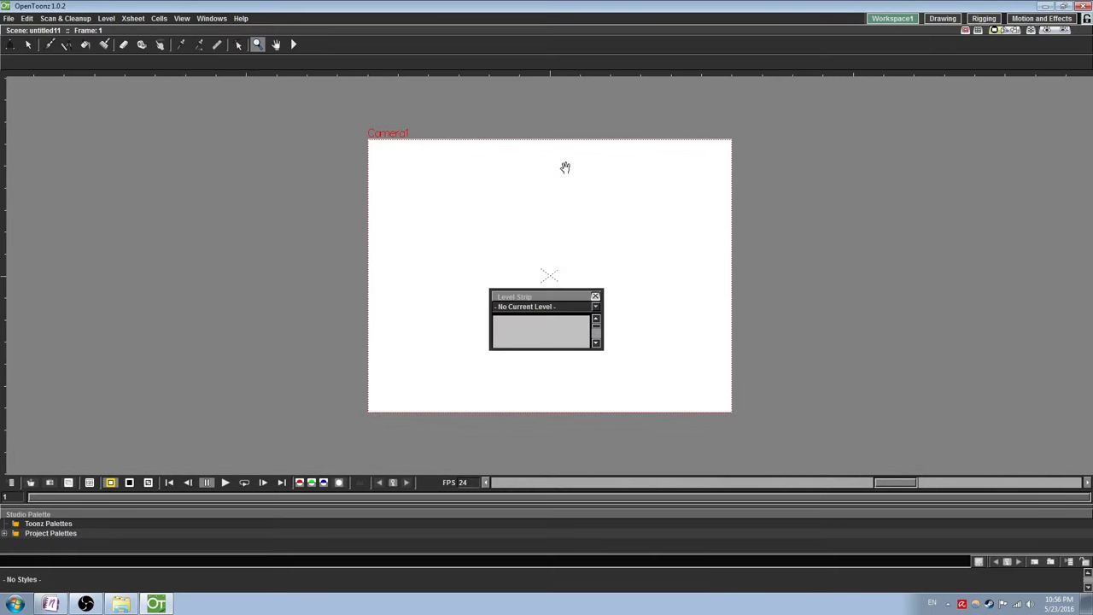
pyautogui.moveTo(551, 303); pyautogui.dragTo(6, 295)
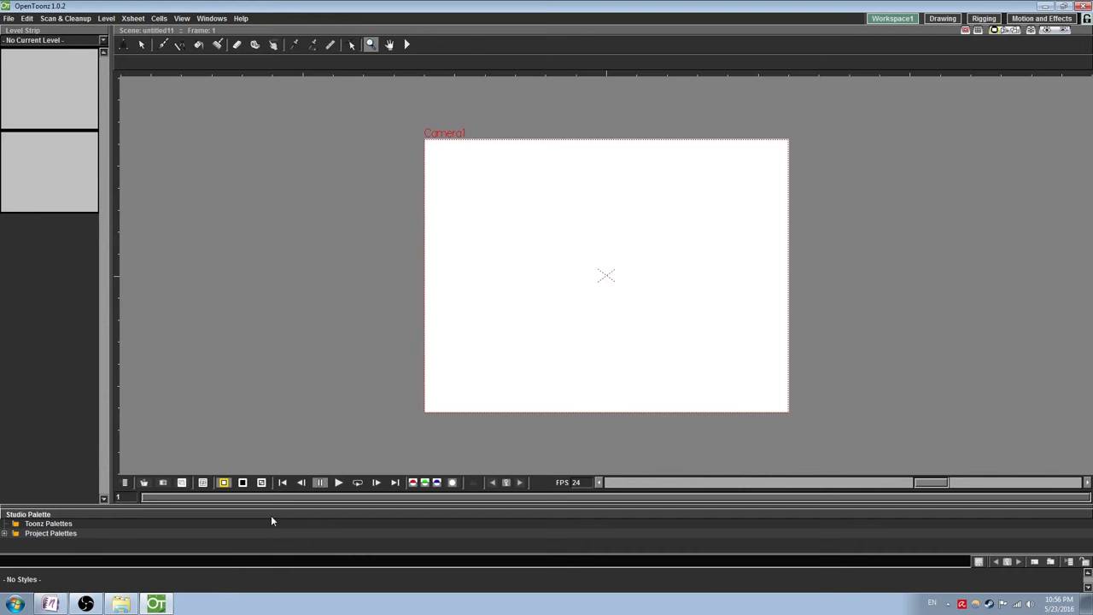
pyautogui.moveTo(271, 515); pyautogui.dragTo(329, 337)
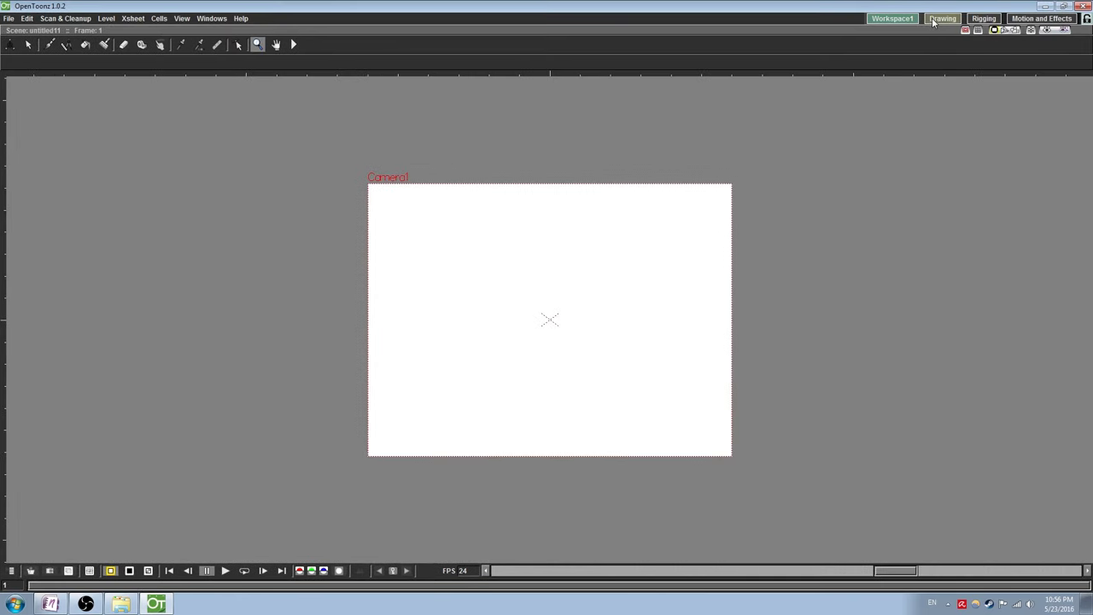
# - Return to the Drawing room and delete the Workspace1 room
pyautogui.click(934, 22)
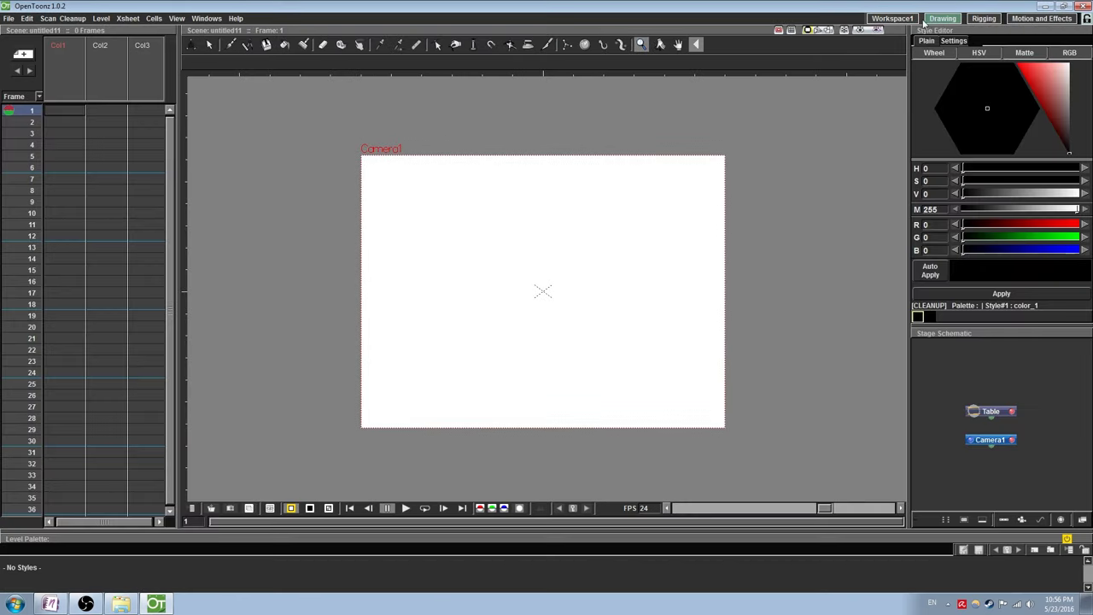
pyautogui.rightClick(903, 23)
pyautogui.click(939, 38)
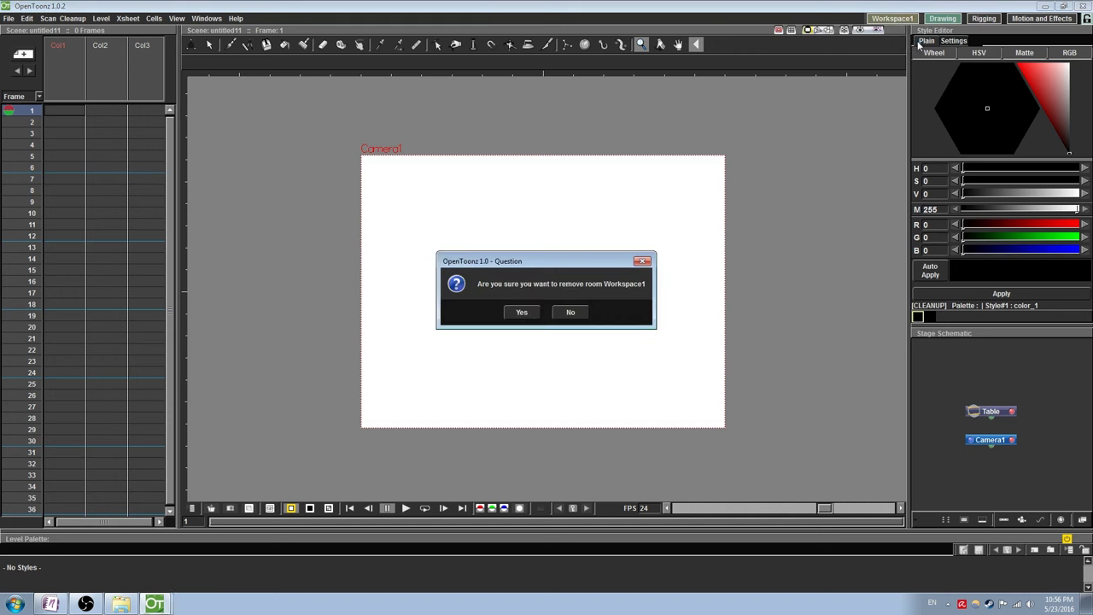
pyautogui.click(520, 310)
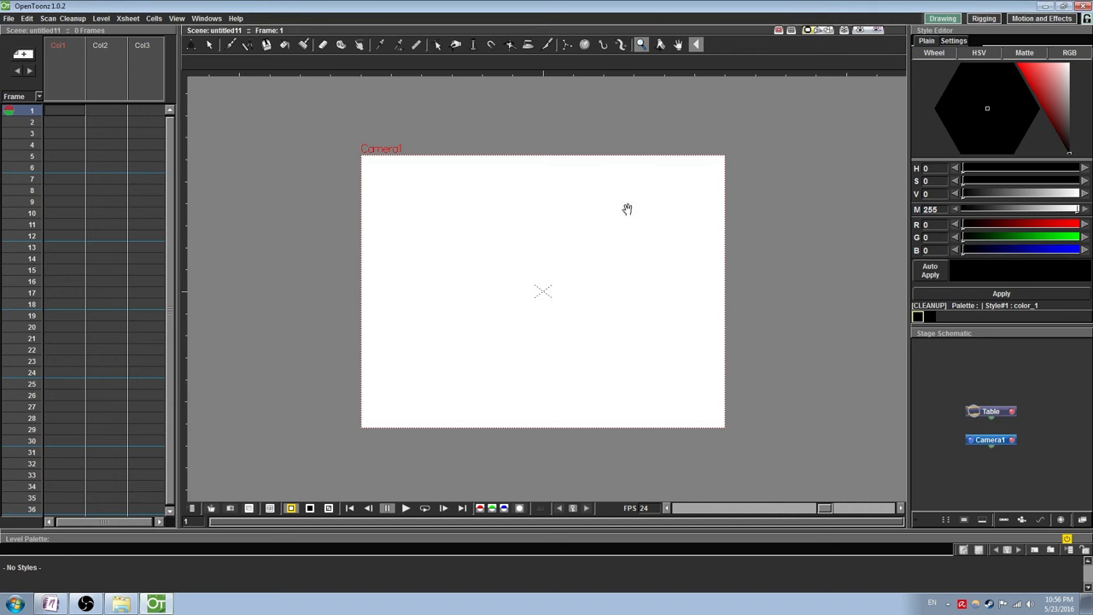
# - Review the Drawing room's menu bar customisation under Cells, then accept it unchanged with OK
pyautogui.rightClick(939, 20)
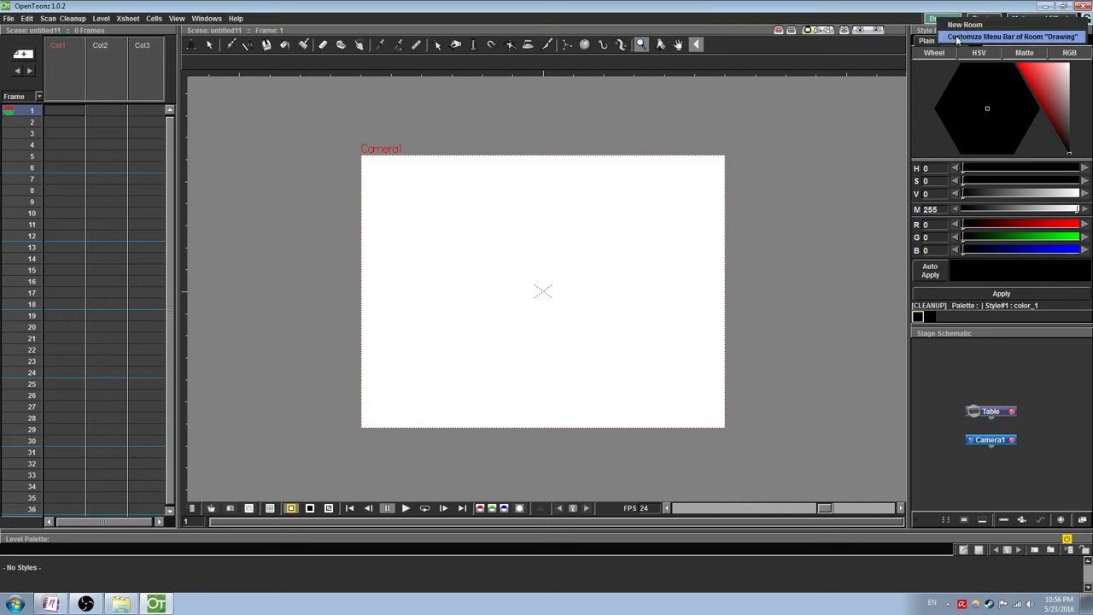
pyautogui.click(957, 38)
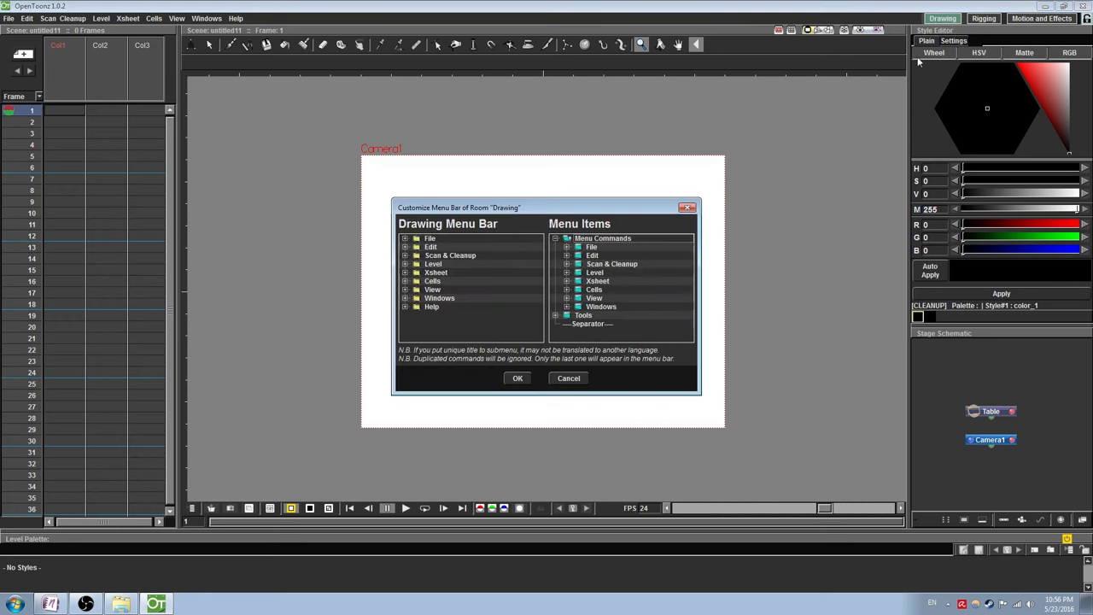
pyautogui.moveTo(589, 210); pyautogui.dragTo(572, 181)
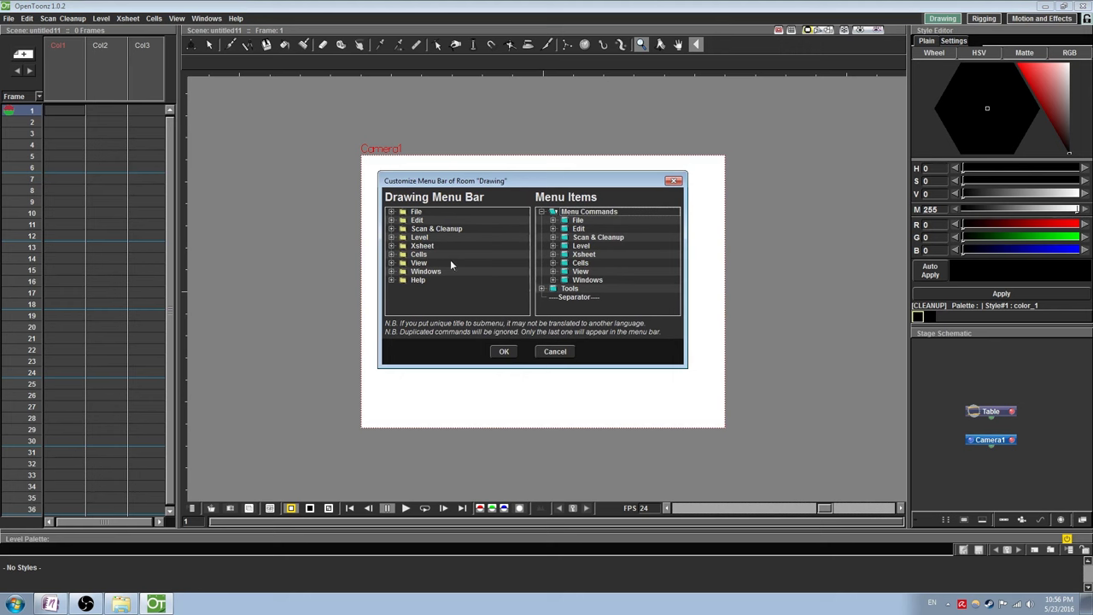
pyautogui.click(391, 255)
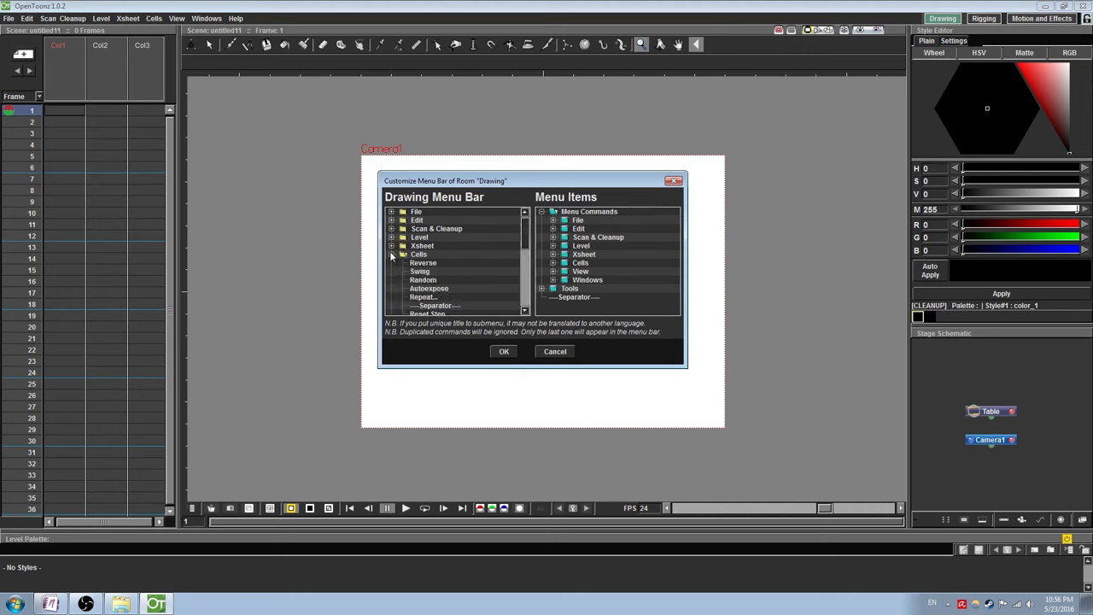
pyautogui.doubleClick(560, 264)
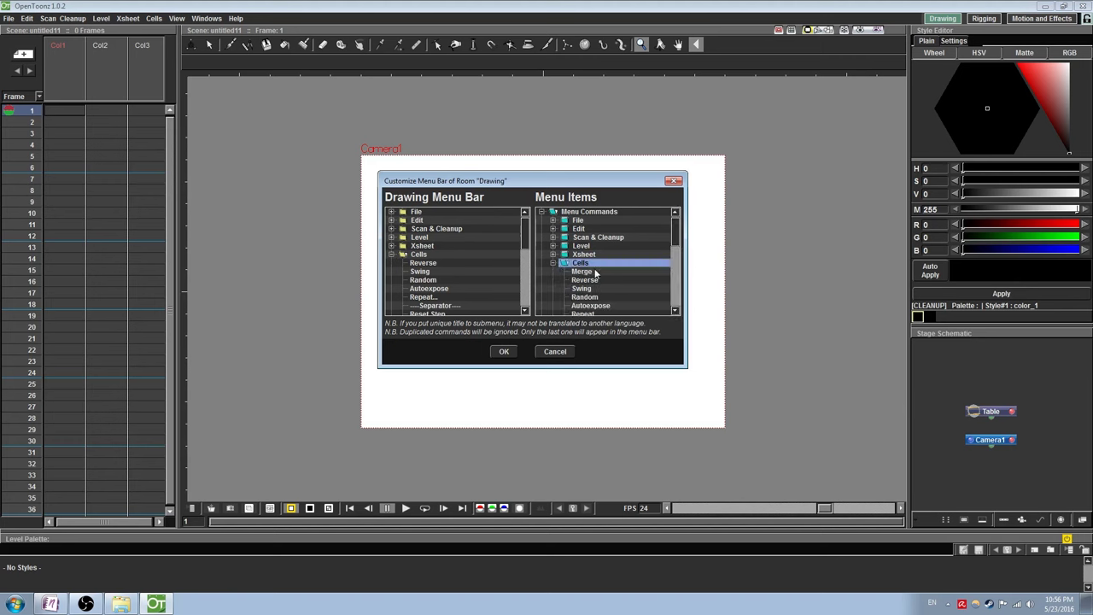
pyautogui.moveTo(595, 272); pyautogui.dragTo(628, 279)
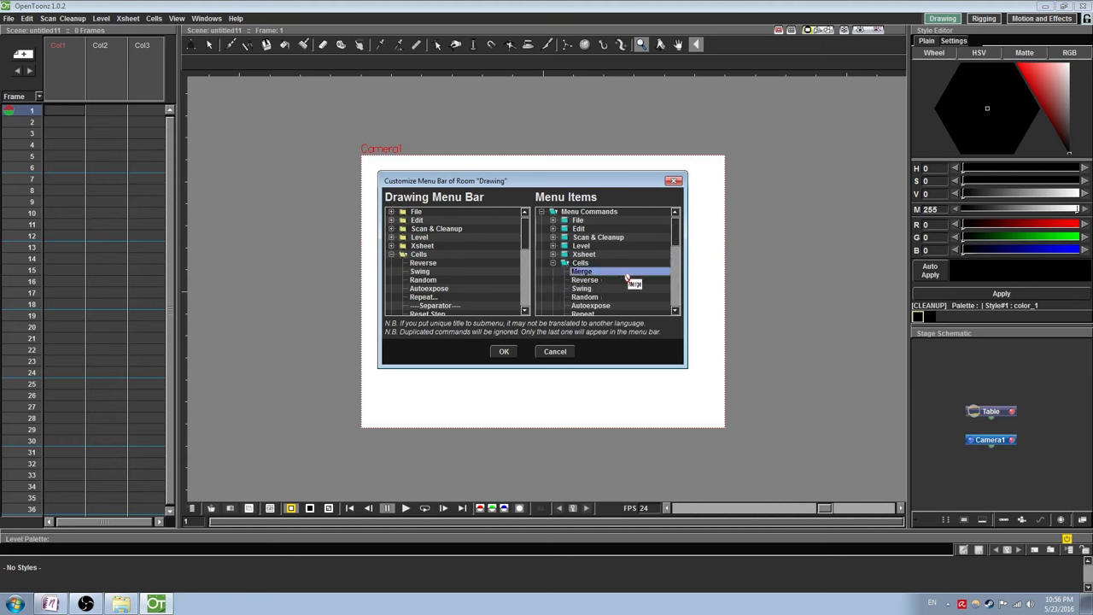
pyautogui.click(443, 263)
pyautogui.click(392, 255)
pyautogui.click(504, 351)
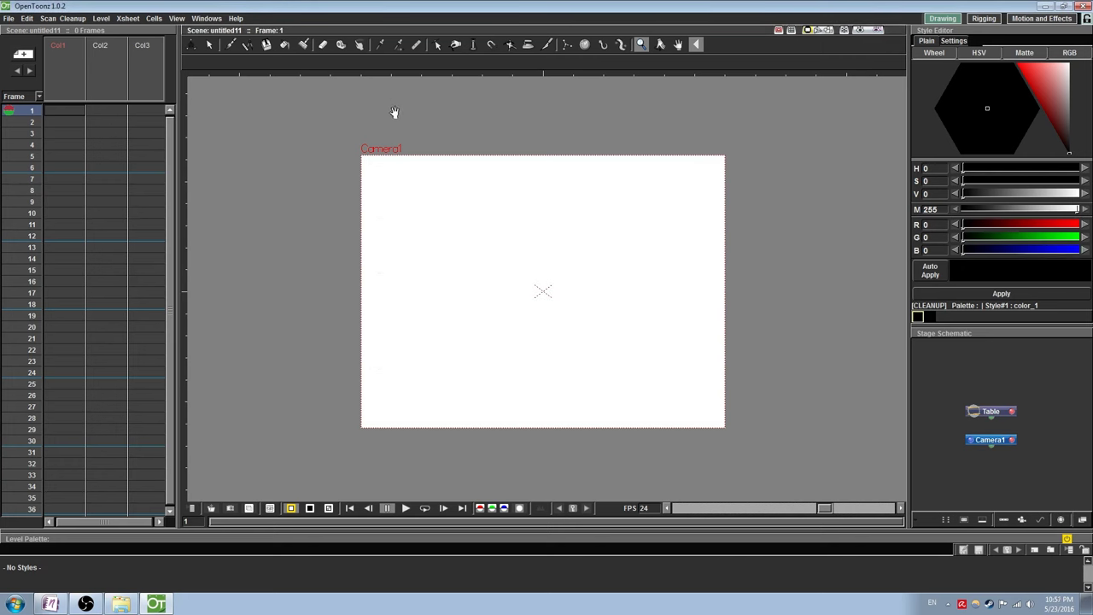
# - Narrow the xsheet to widen the viewer, then zoom and pan the view right
pyautogui.moveTo(181, 214); pyautogui.dragTo(173, 214)
pyautogui.scroll(4, 658, 274)
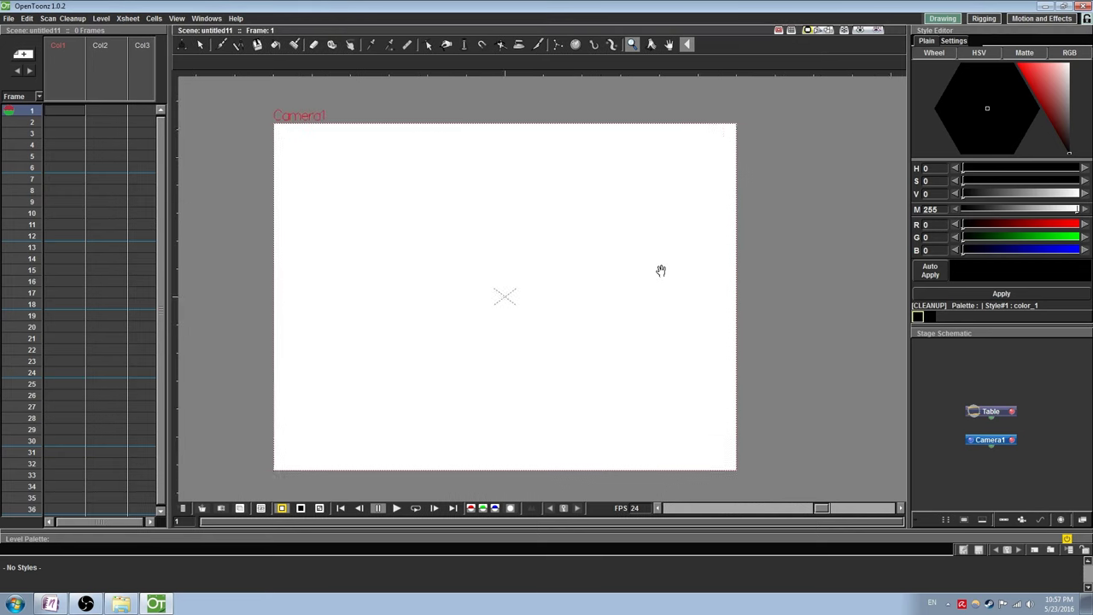
pyautogui.moveTo(492, 329); pyautogui.dragTo(552, 330)
# - Look through the Rigging and Motion and Effects rooms, then return to Drawing
pyautogui.click(984, 18)
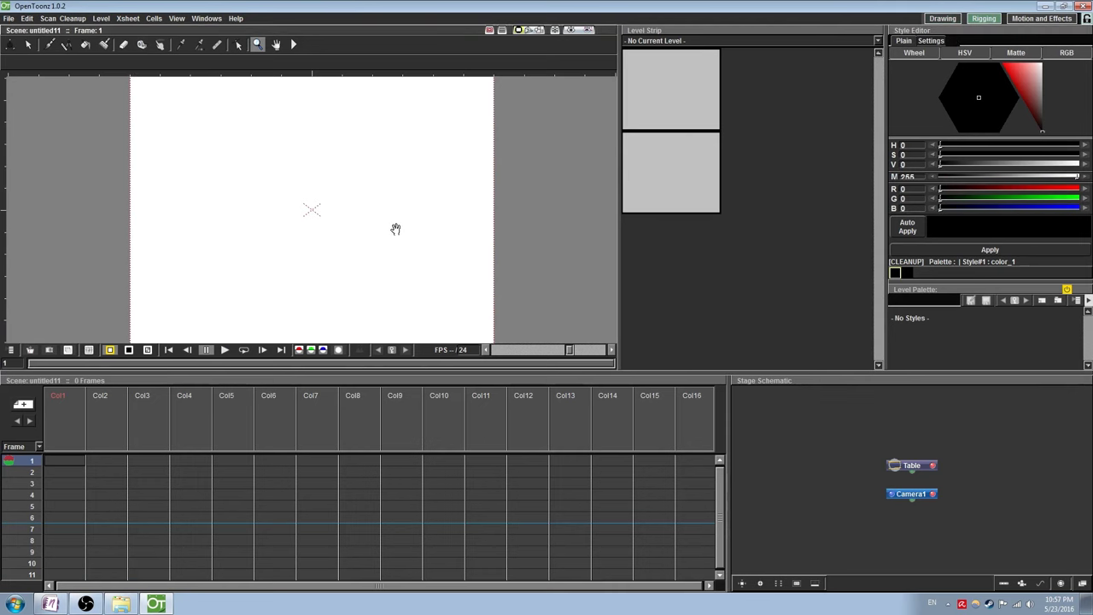
pyautogui.click(1041, 18)
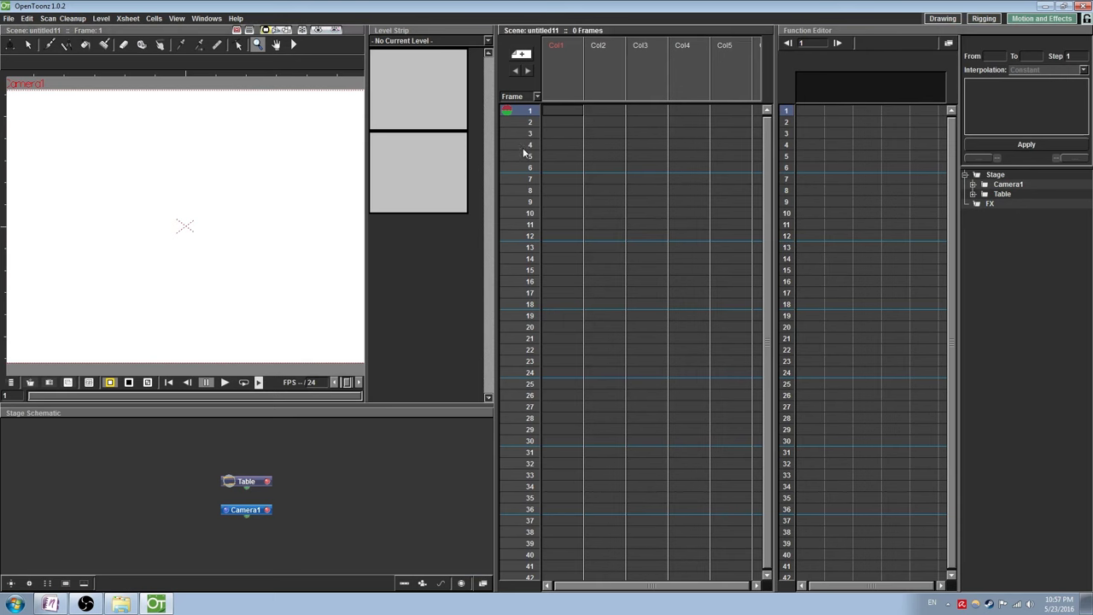
pyautogui.click(943, 18)
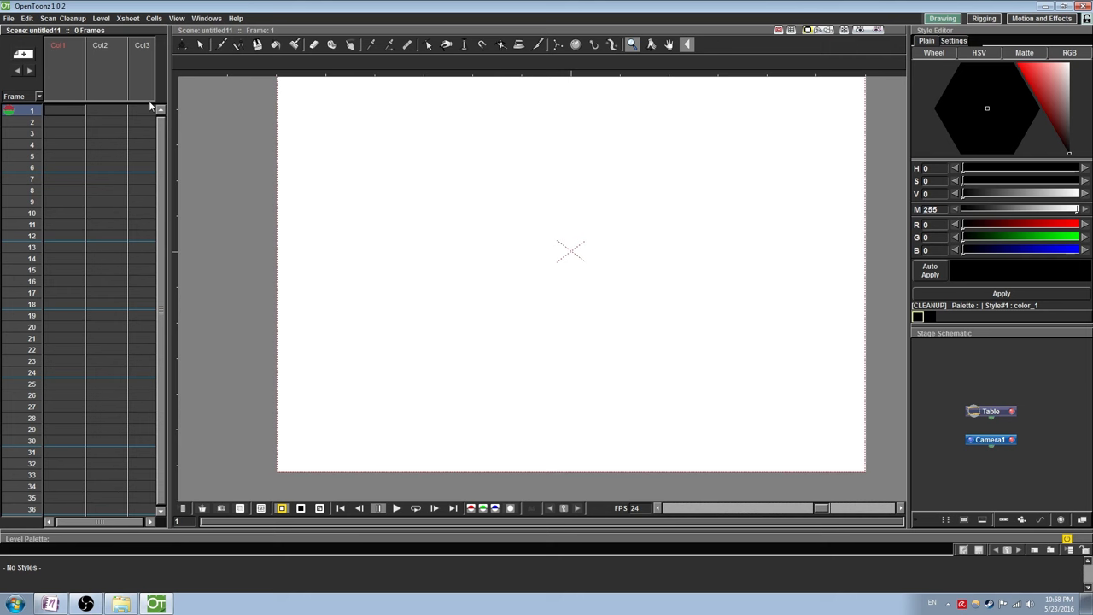
# - Drag Desktop images 1, 2 and 3 into the xsheet as three columns and select drawing 2 in Col2
pyautogui.click(121, 606)
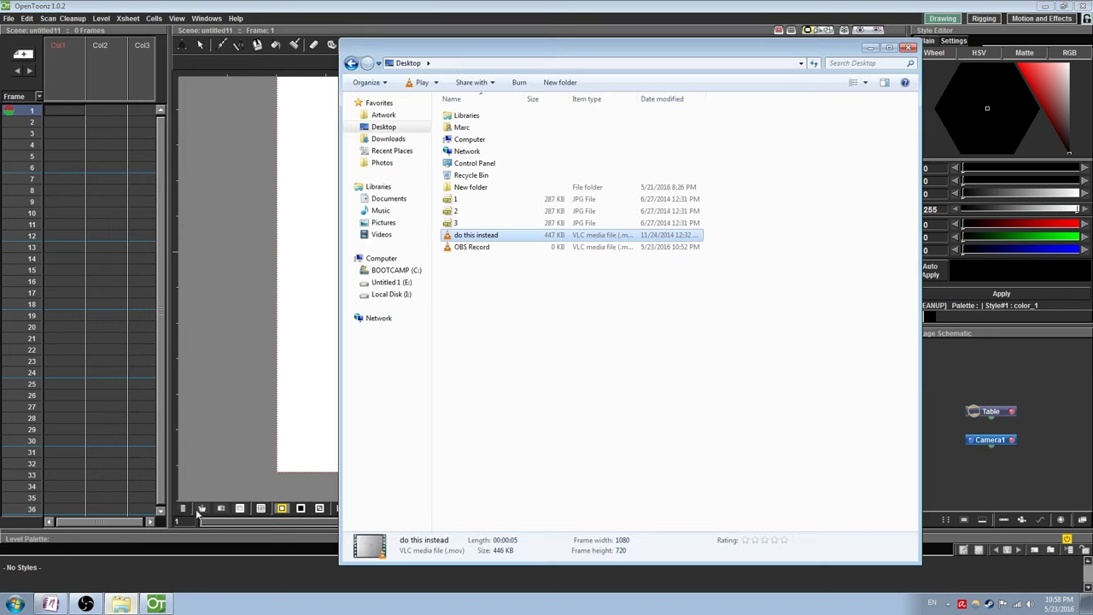
pyautogui.click(480, 201)
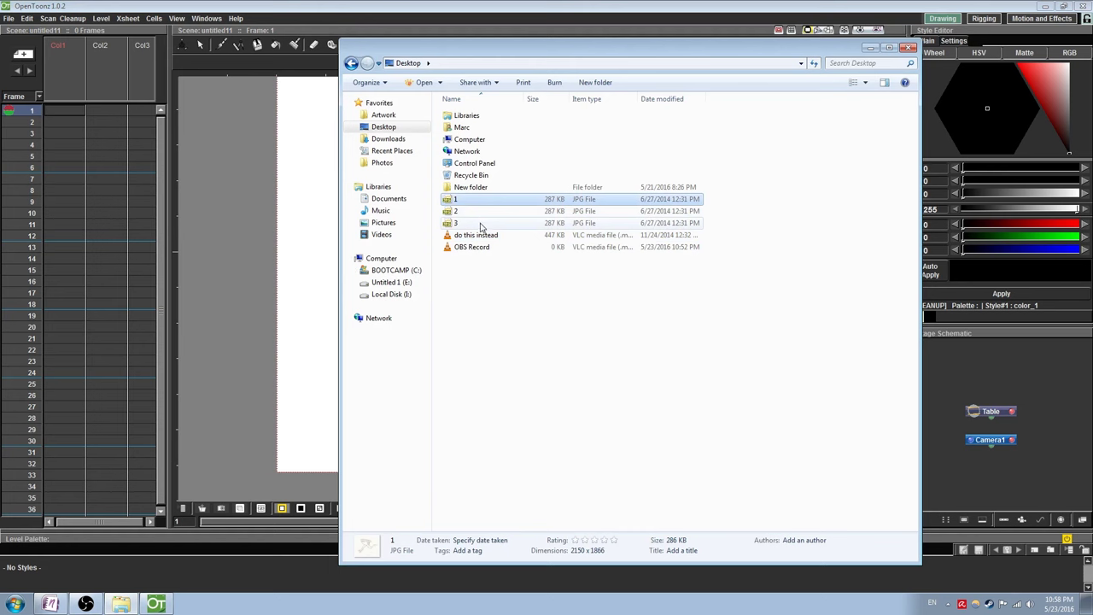
pyautogui.keyDown('shift'); pyautogui.click(480, 223); pyautogui.keyUp('shift')
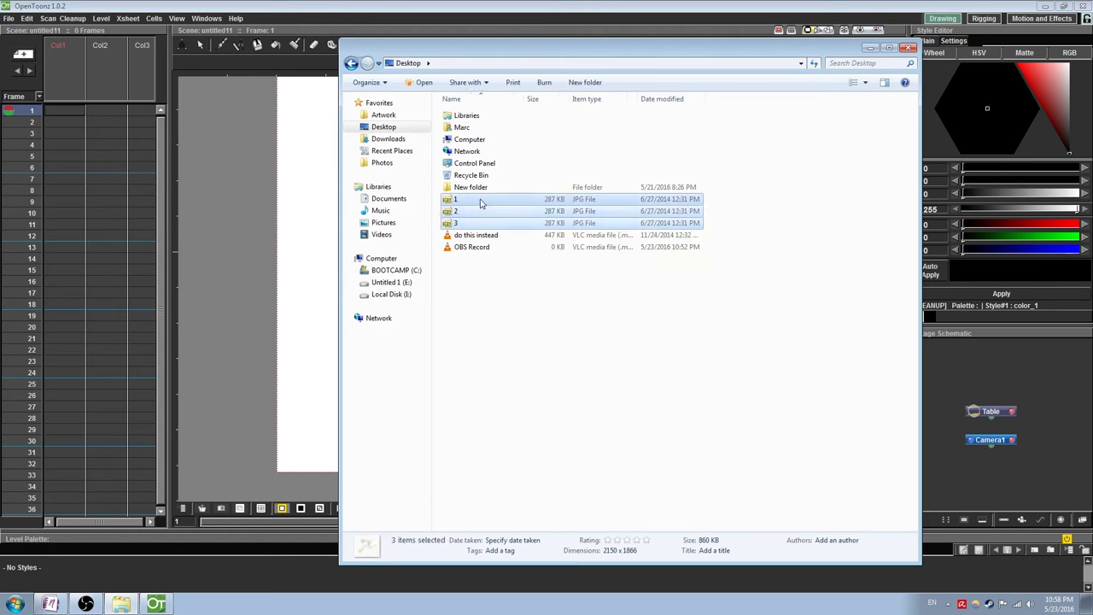
pyautogui.moveTo(60, 114); pyautogui.dragTo(62, 116)
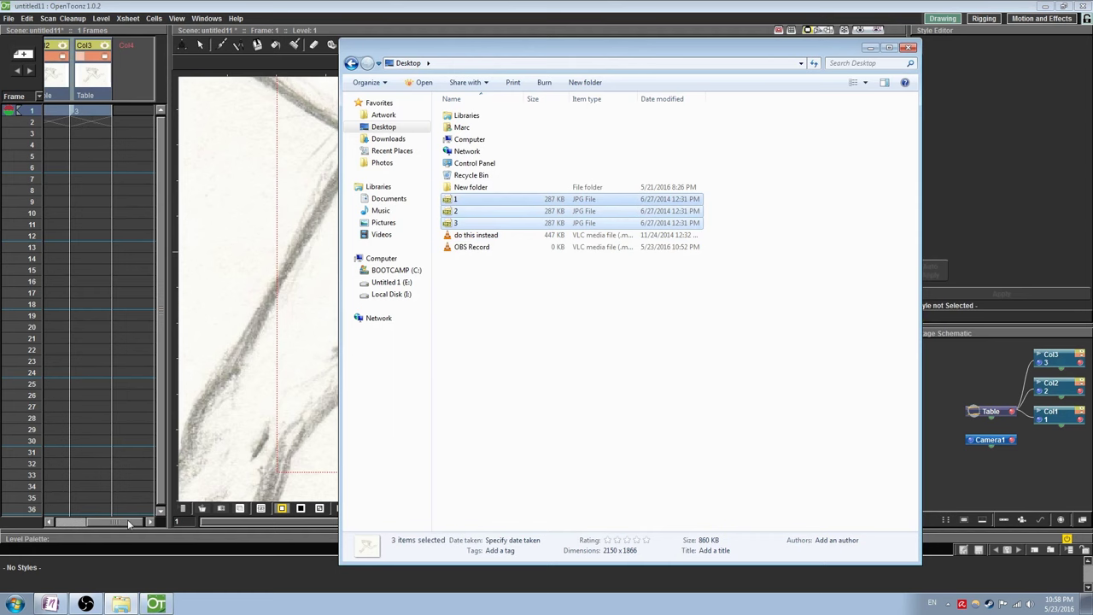
pyautogui.click(98, 529)
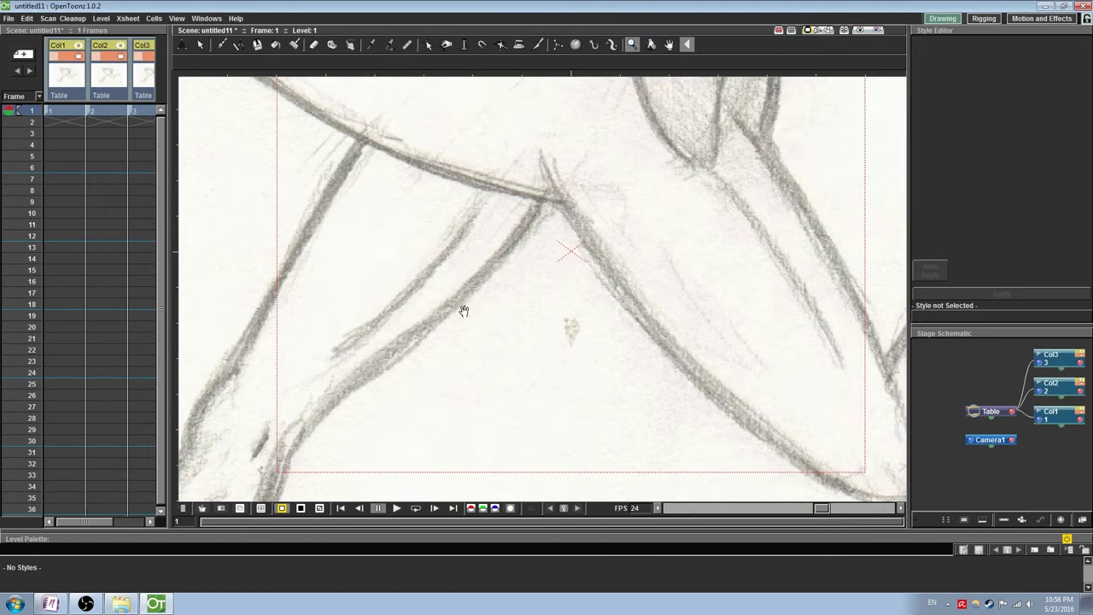
pyautogui.scroll(-5, 461, 310)
pyautogui.click(111, 111)
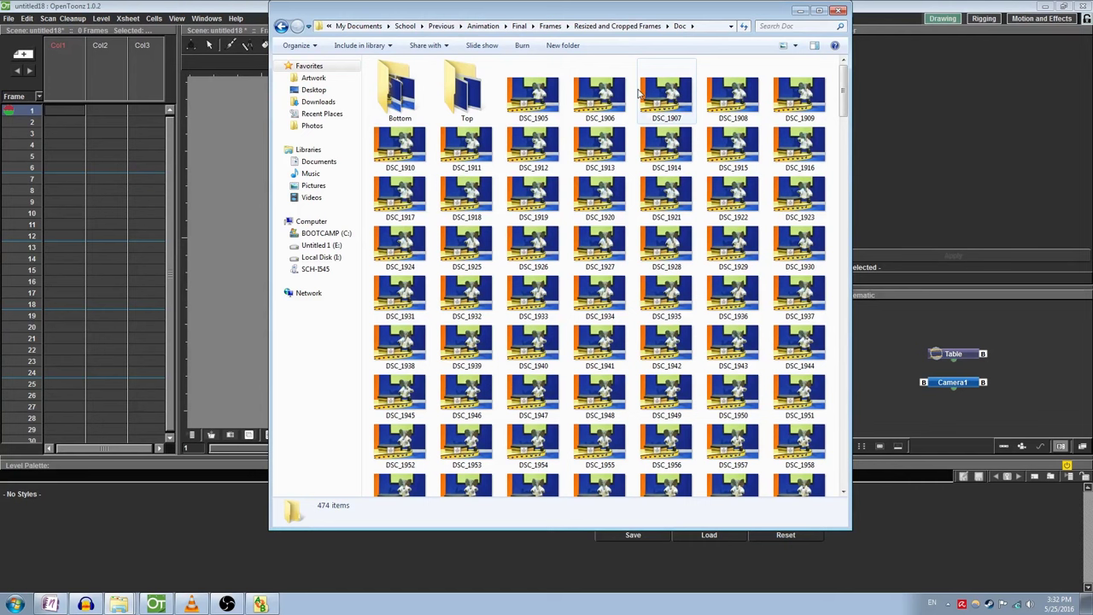
# - Drag the DSC photo sequence starting at DSC_1905 into Col1, then adjust the renamer's removal count
pyautogui.click(524, 111)
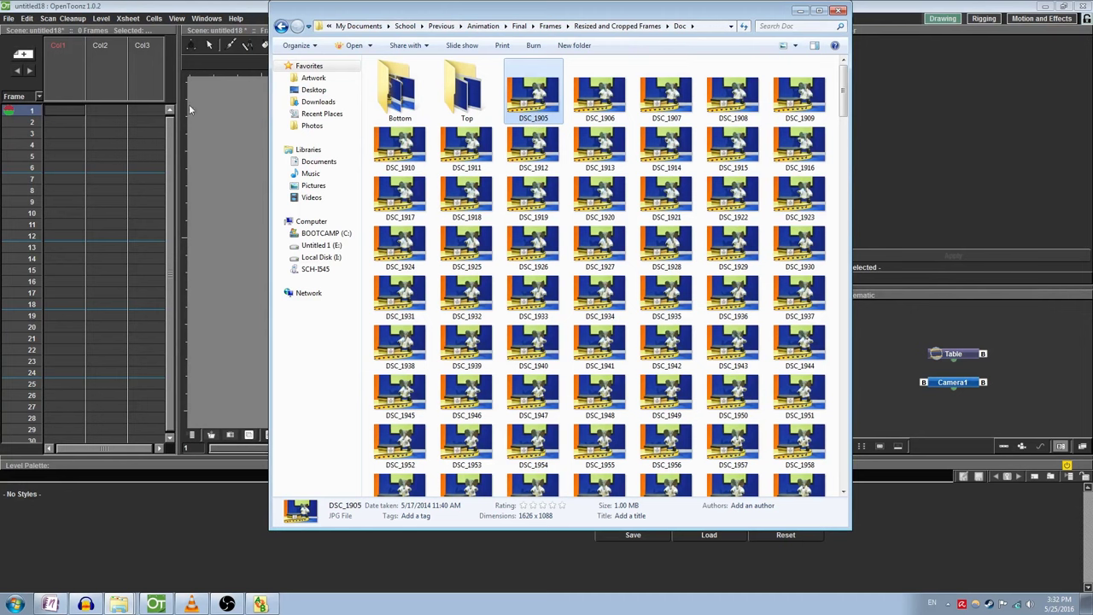
pyautogui.moveTo(67, 109); pyautogui.dragTo(67, 110)
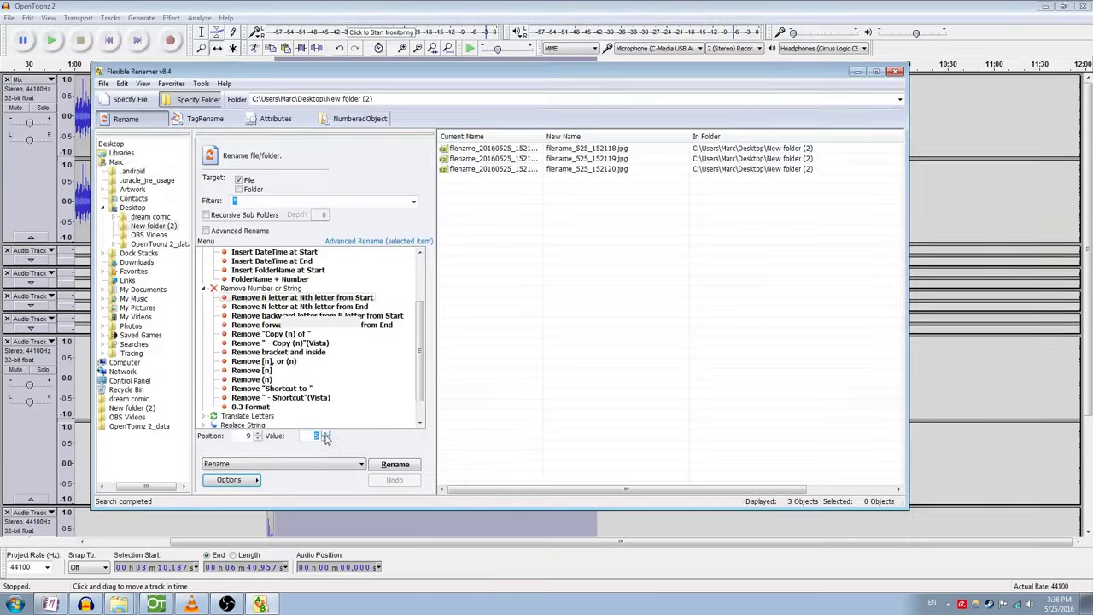
pyautogui.click(326, 437)
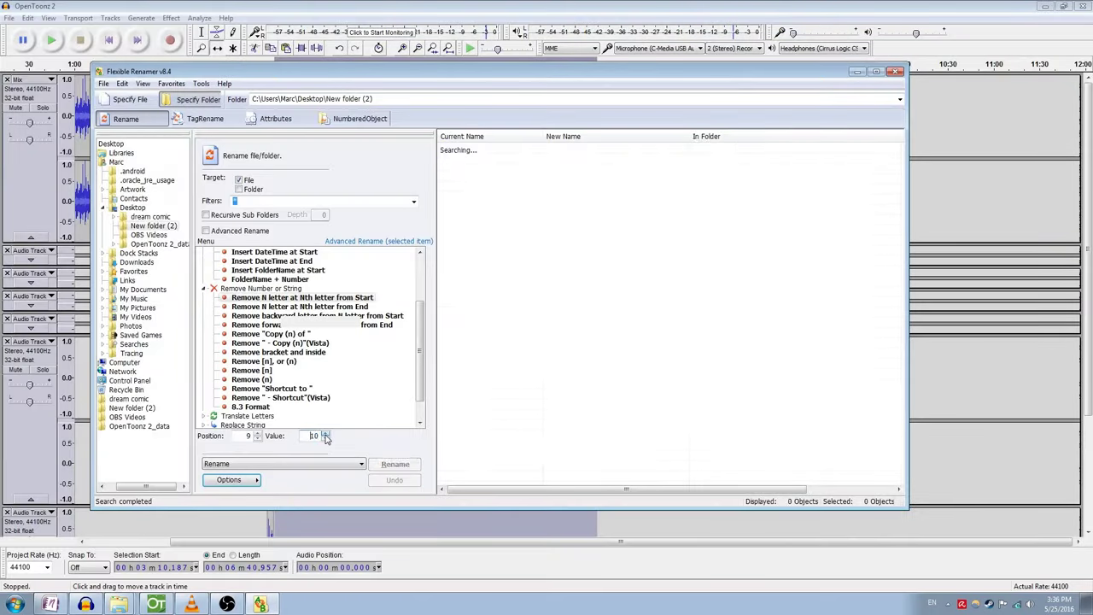
# - Remove 11 letters at position 9 from the three filenames and confirm the rename
pyautogui.click(326, 436)
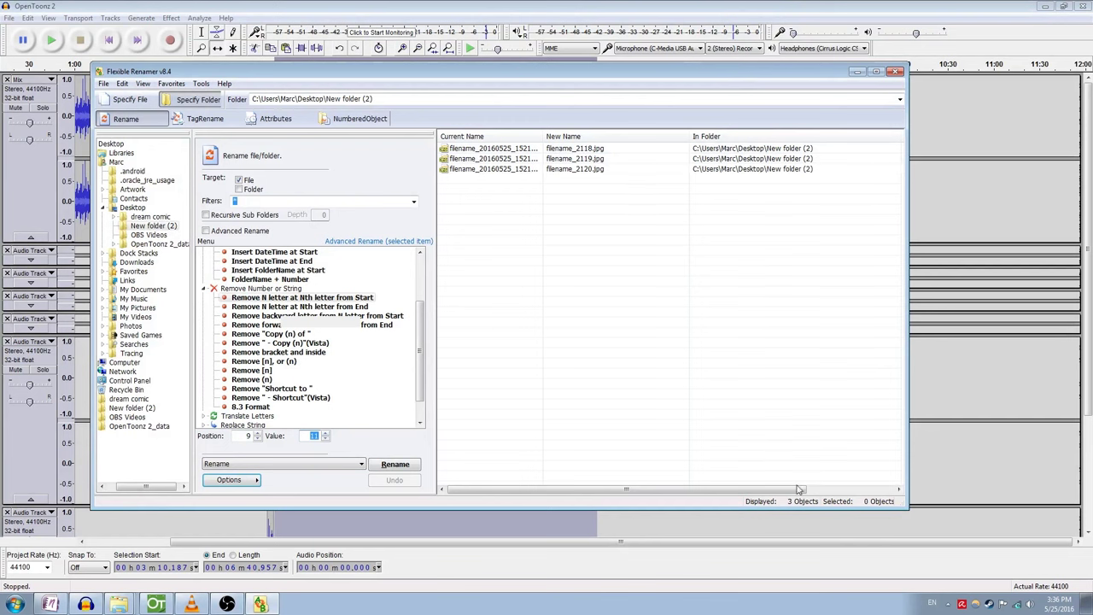
pyautogui.click(403, 465)
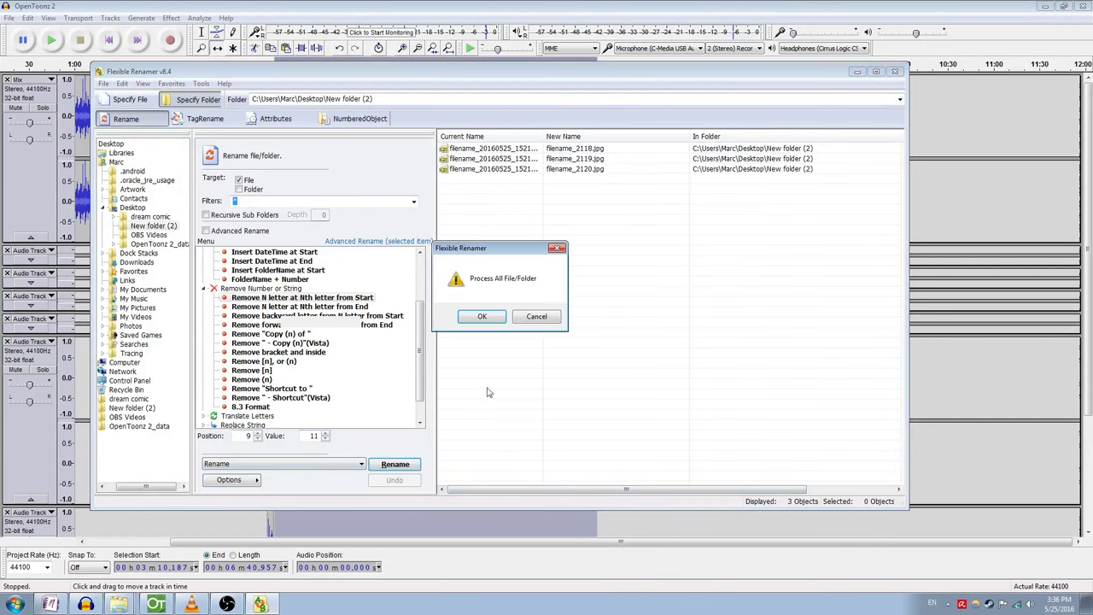
pyautogui.click(485, 317)
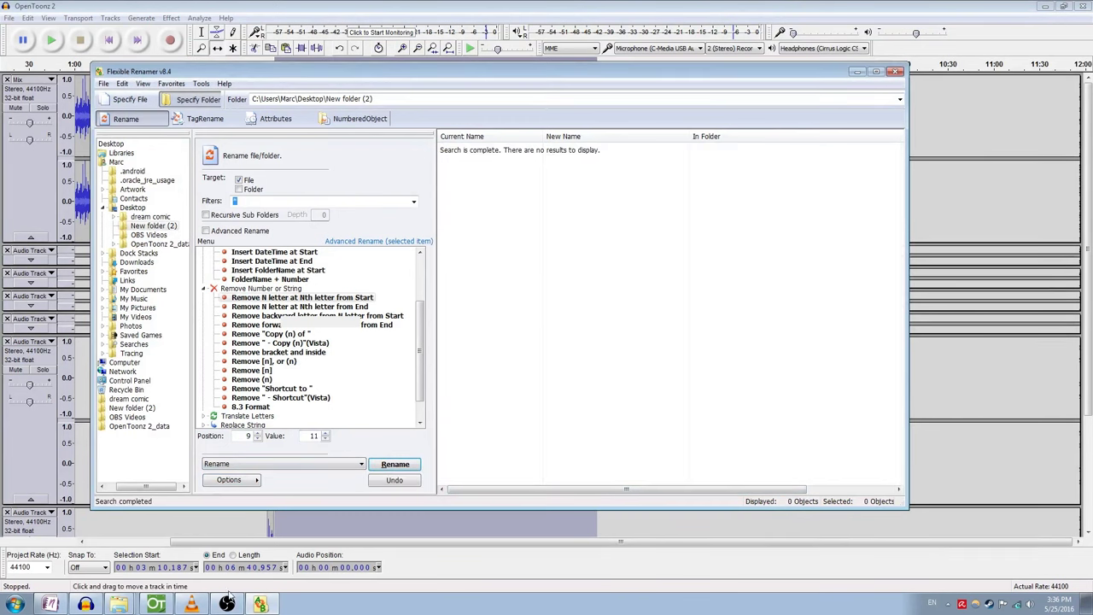
# - Switch to OpenToonz and load the Desktop mov video as a 129-frame level in Col1
pyautogui.click(157, 604)
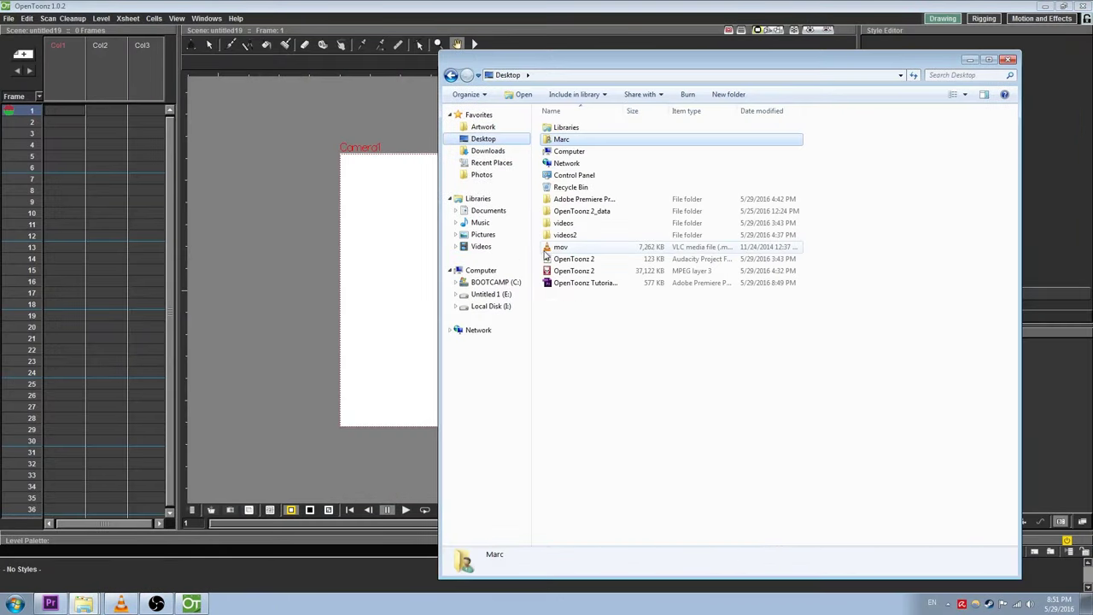
pyautogui.click(555, 250)
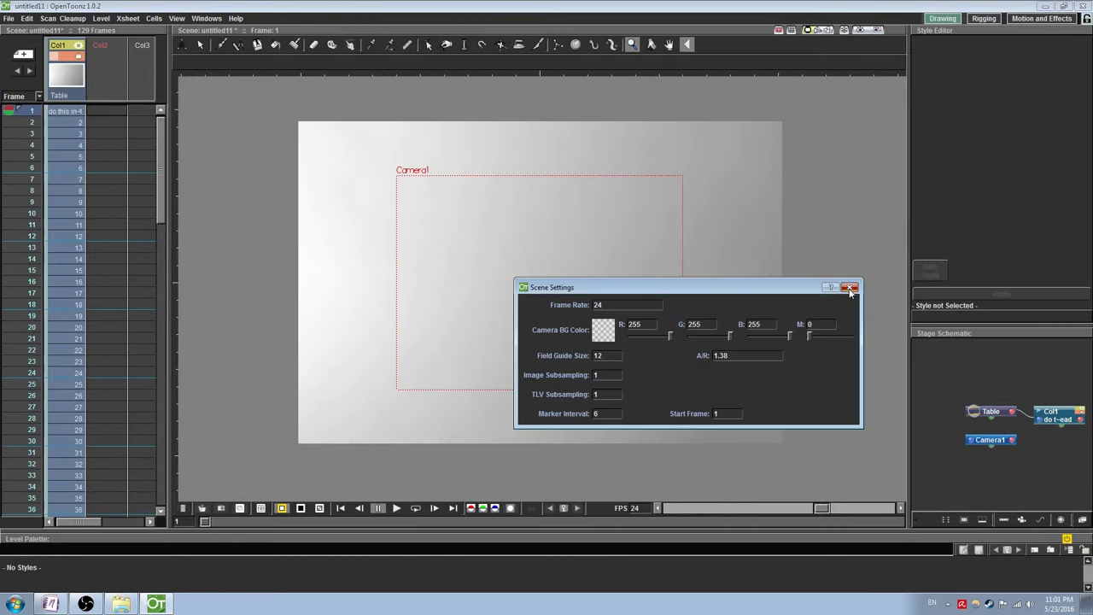
# - In Camera Settings enter width 1920 and height 1080, leaving Camera1 at 1440 × 1080 pixels
pyautogui.click(850, 288)
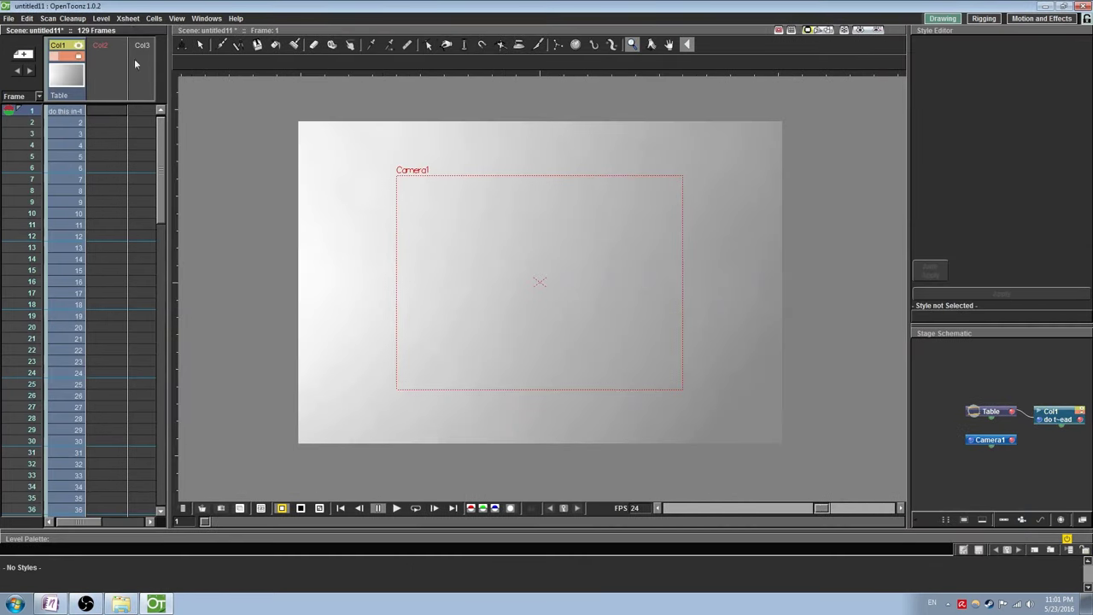
pyautogui.click(79, 18)
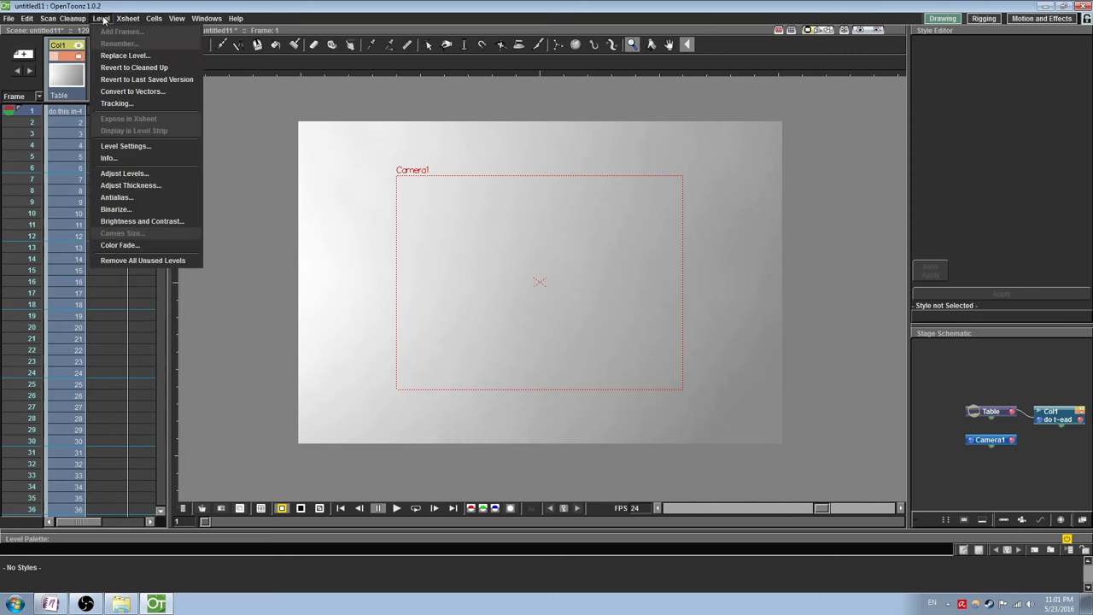
pyautogui.moveTo(132, 22)
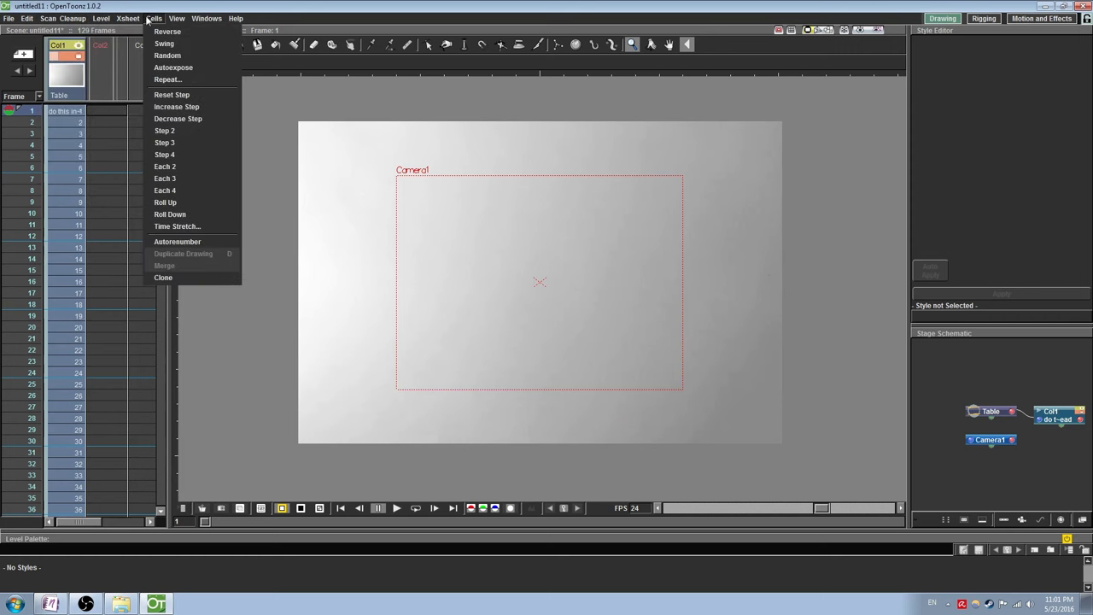
pyautogui.click(146, 44)
pyautogui.press('Tab')
pyautogui.press('Tab')
pyautogui.press('Tab')
pyautogui.press('Tab')
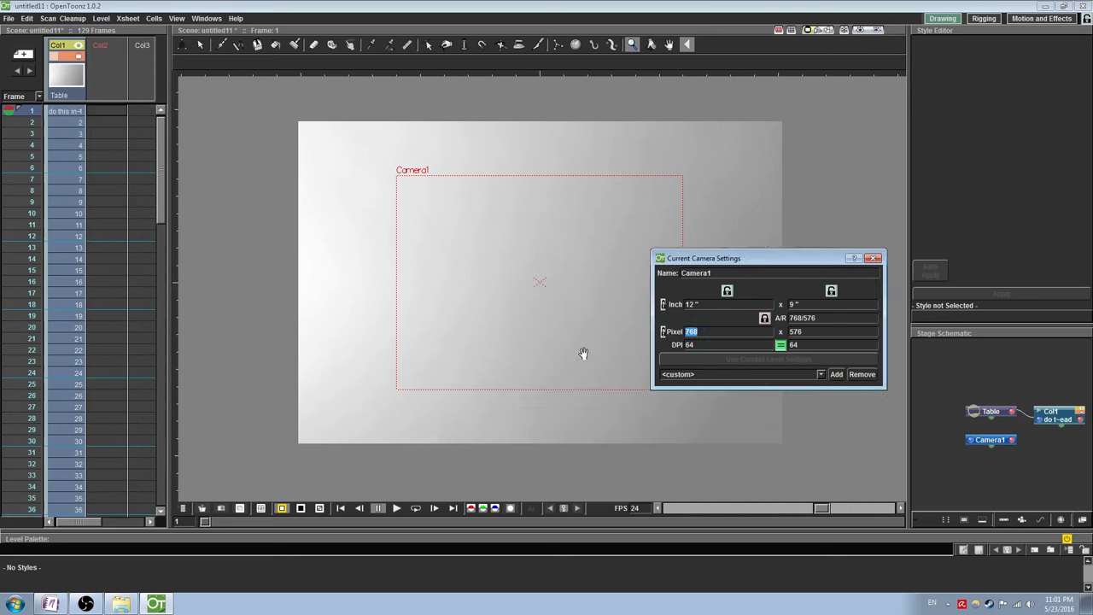
pyautogui.write('1920')
pyautogui.press('Tab')
pyautogui.write('108')
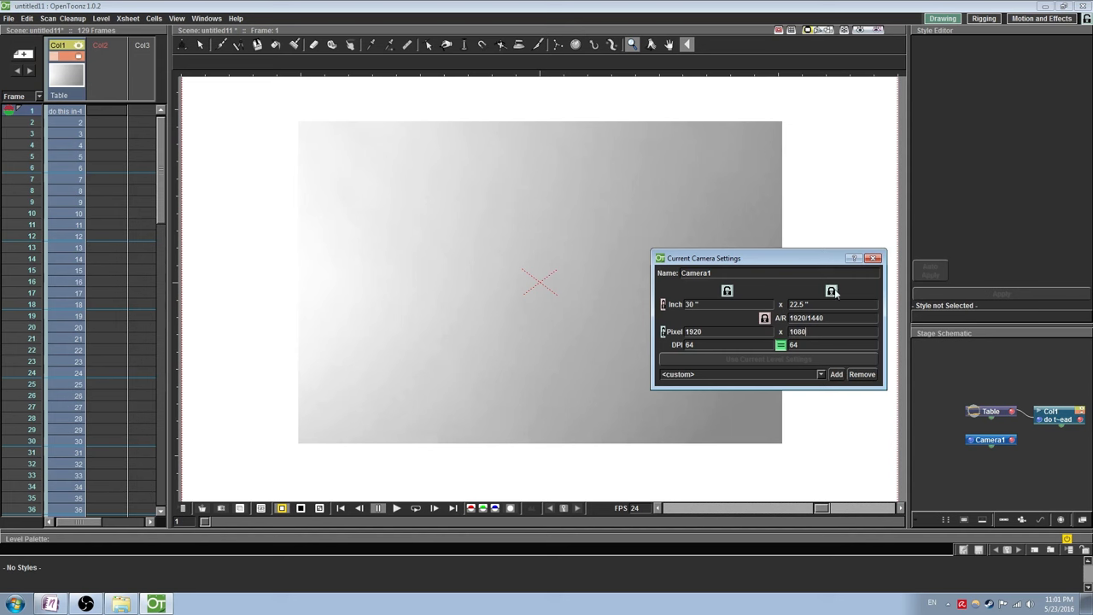
pyautogui.click(837, 318)
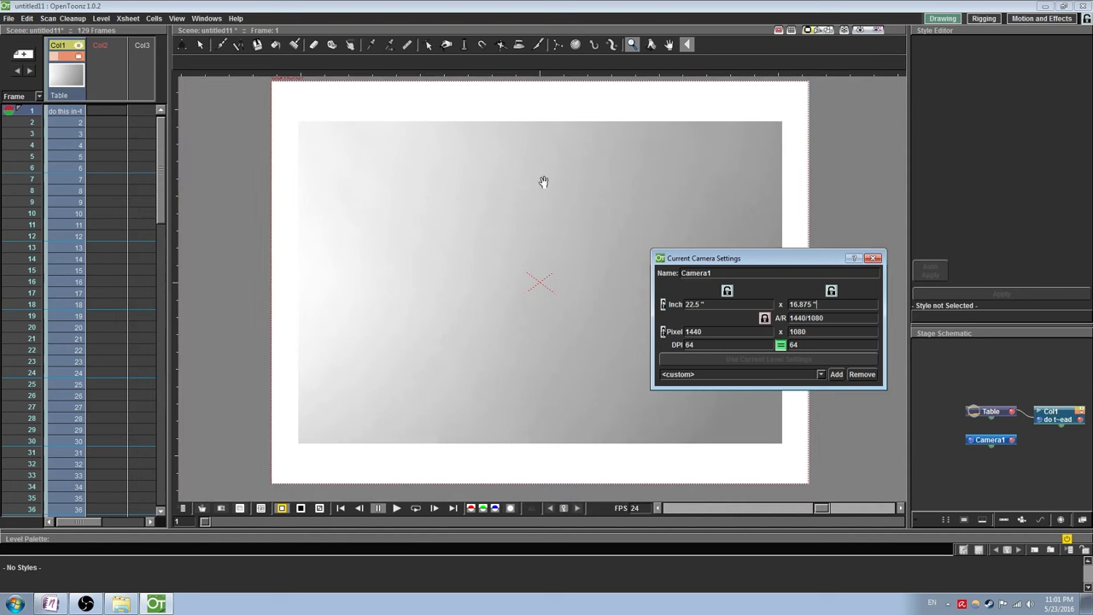
pyautogui.scroll(-2, 512, 190)
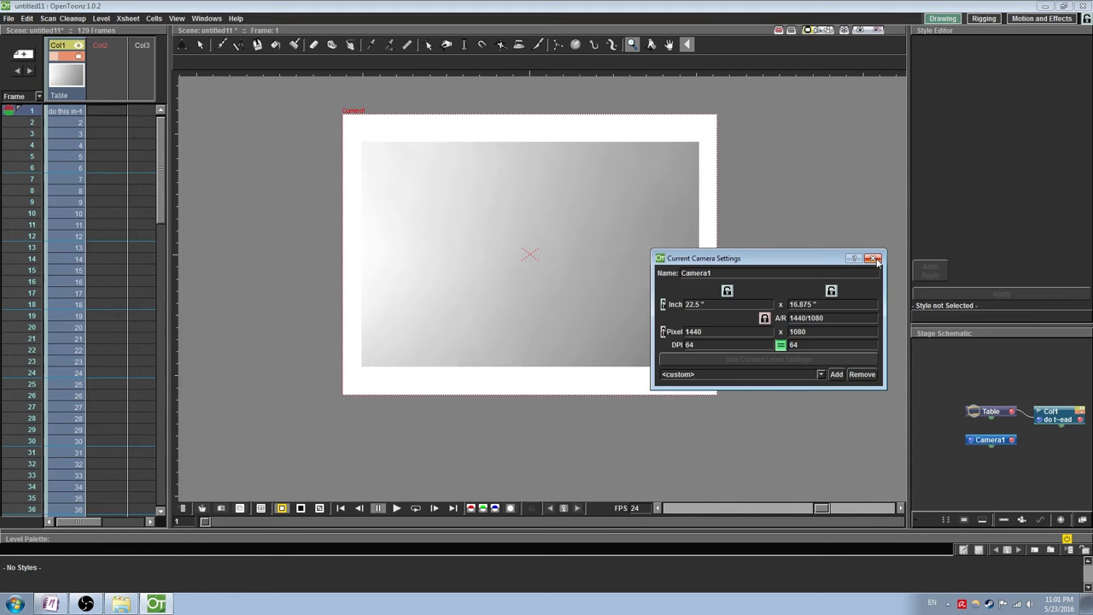
pyautogui.click(876, 260)
pyautogui.click(182, 47)
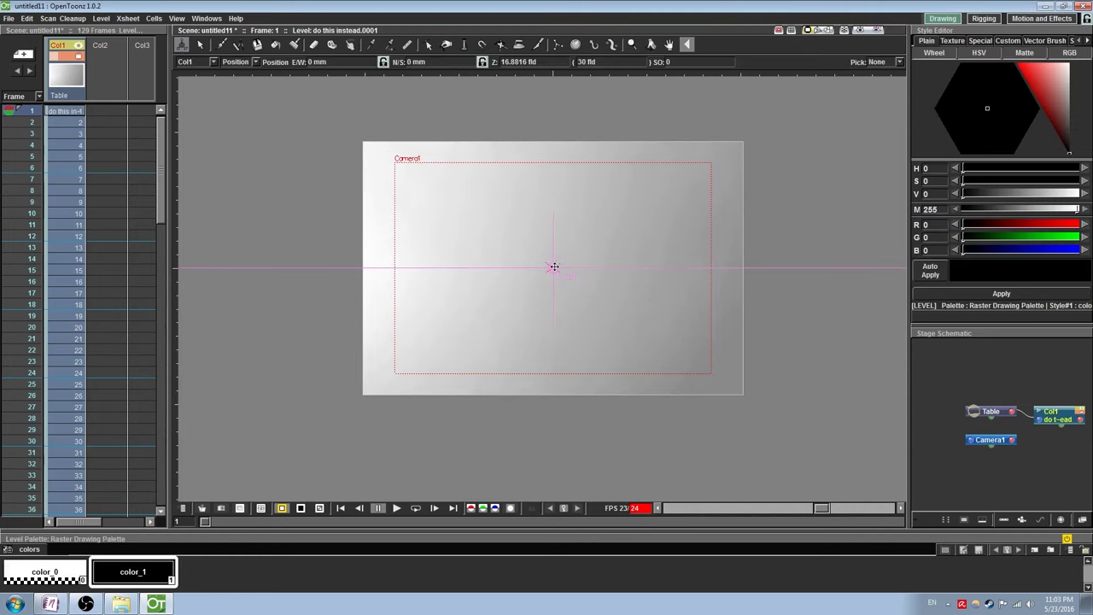
# - Push Col1's video level deeper in Z, then raise Camera1's Z so its frame fits the video
pyautogui.moveTo(556, 268); pyautogui.dragTo(553, 262)
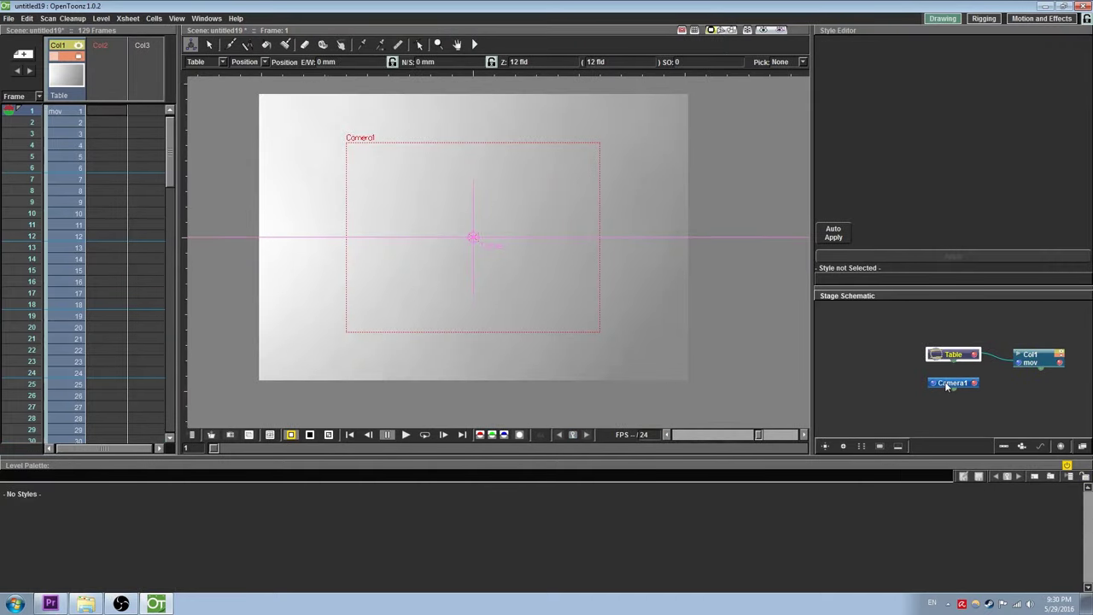
pyautogui.click(948, 383)
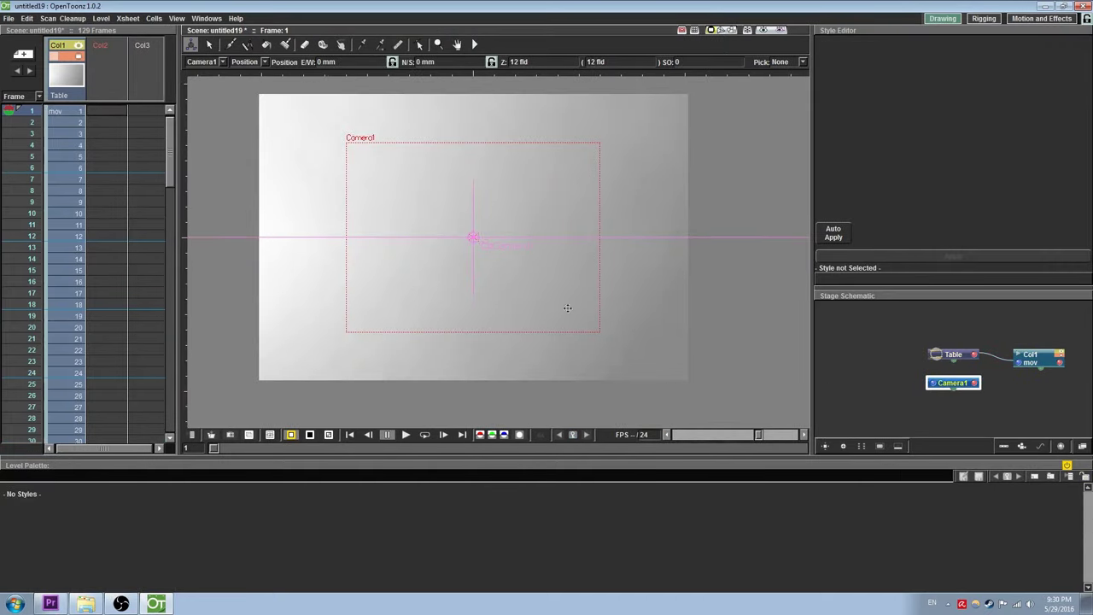
pyautogui.moveTo(474, 243); pyautogui.dragTo(482, 259)
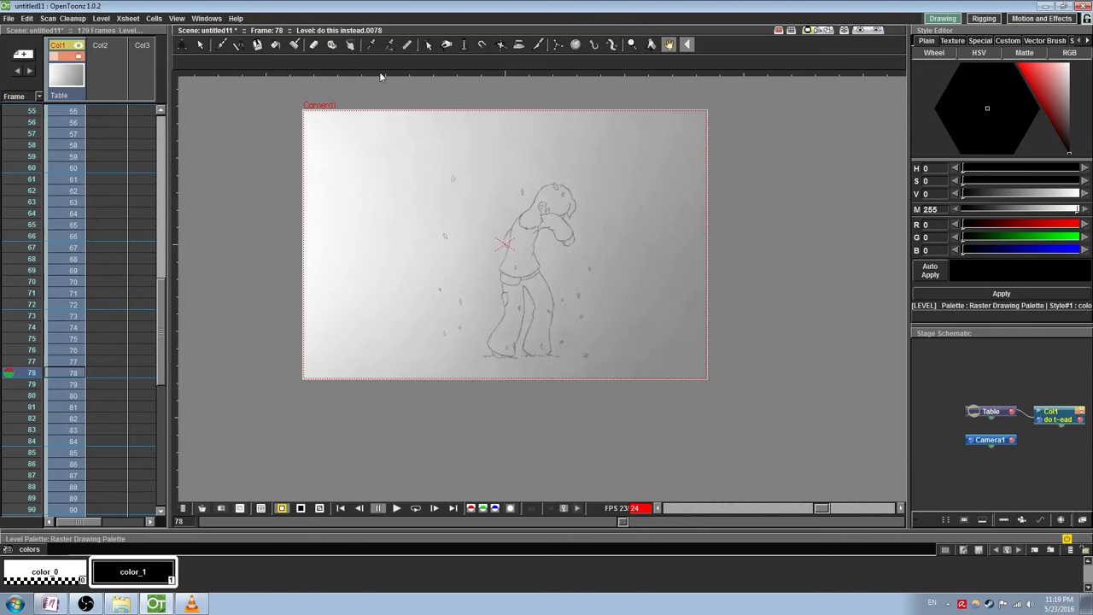
# - Open Cleanup Settings and return the Xsheet to frame 78
pyautogui.click(63, 18)
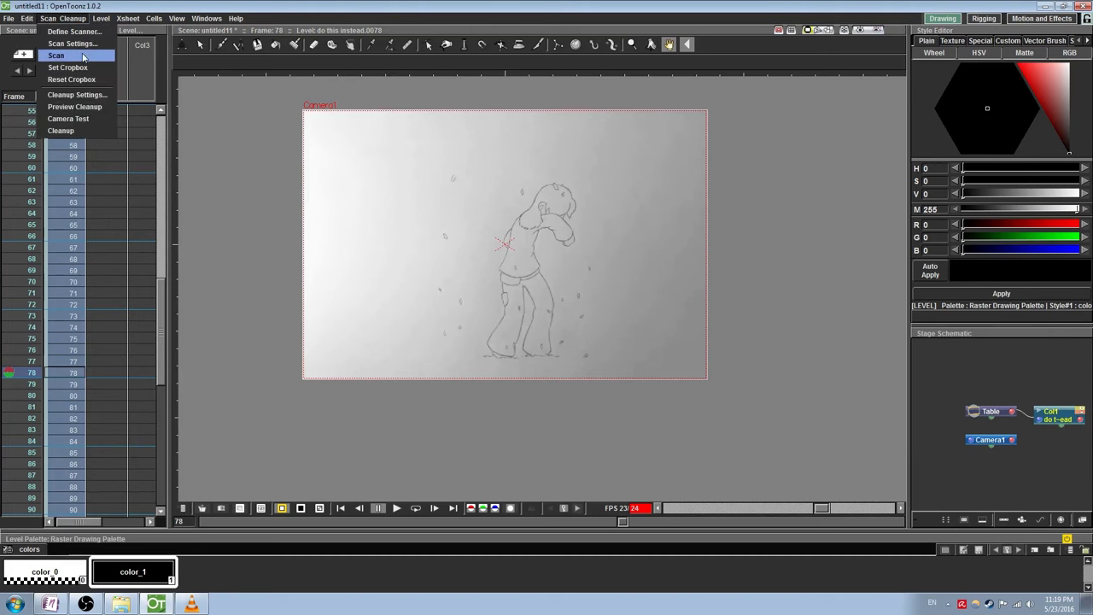
pyautogui.click(89, 95)
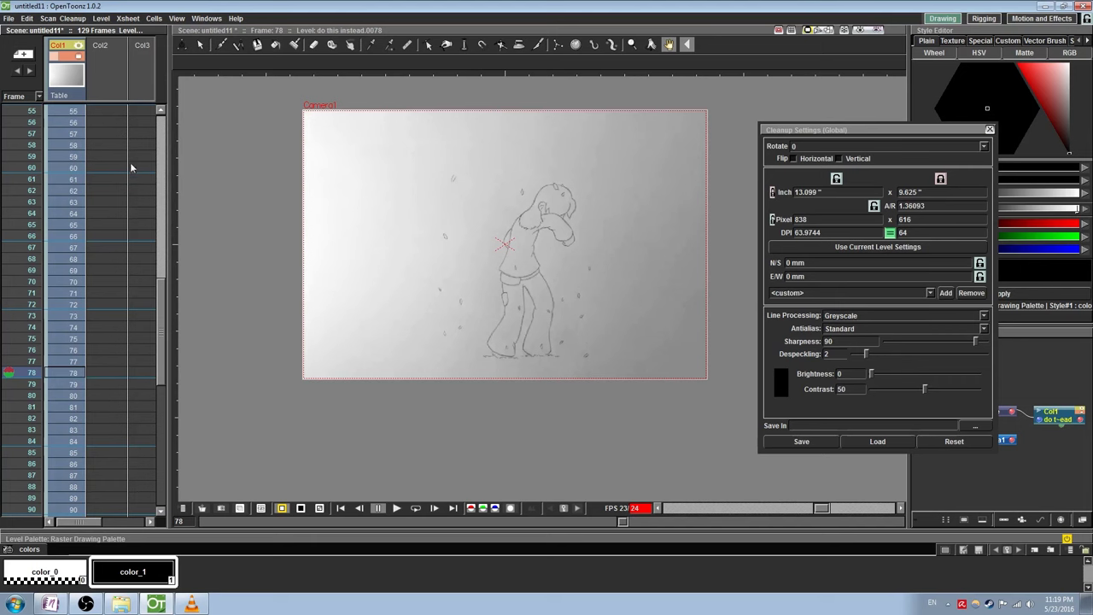
pyautogui.click(68, 342)
pyautogui.click(72, 374)
# - Enable Camera Test and stretch the cleanup camera box to about 1297 × 865 pixels
pyautogui.click(82, 18)
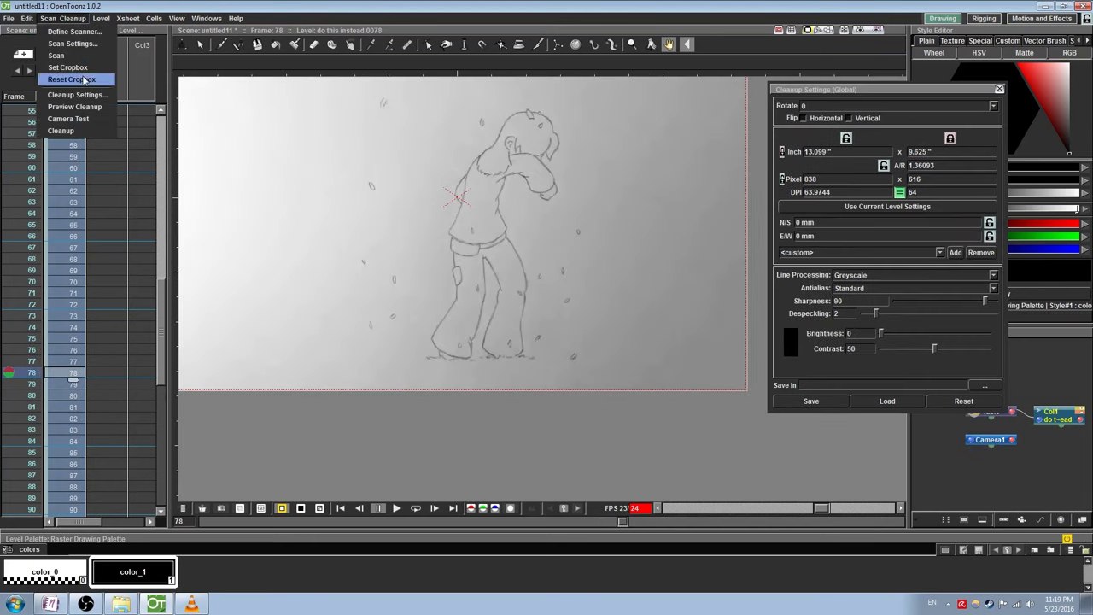
pyautogui.click(84, 120)
pyautogui.scroll(-2, 418, 249)
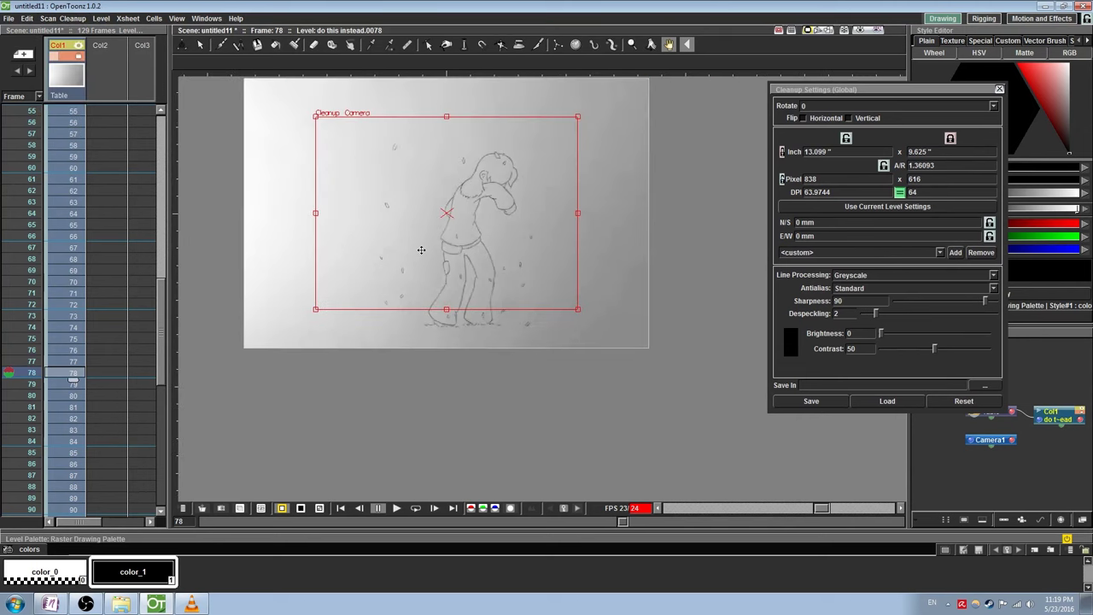
pyautogui.moveTo(438, 146); pyautogui.dragTo(460, 220)
pyautogui.moveTo(469, 171); pyautogui.dragTo(469, 136)
pyautogui.moveTo(336, 267)
pyautogui.mouseDown()
pyautogui.moveTo(282, 253)
pyautogui.moveTo(348, 253)
pyautogui.moveTo(310, 247)
pyautogui.moveTo(331, 253)
pyautogui.mouseUp()
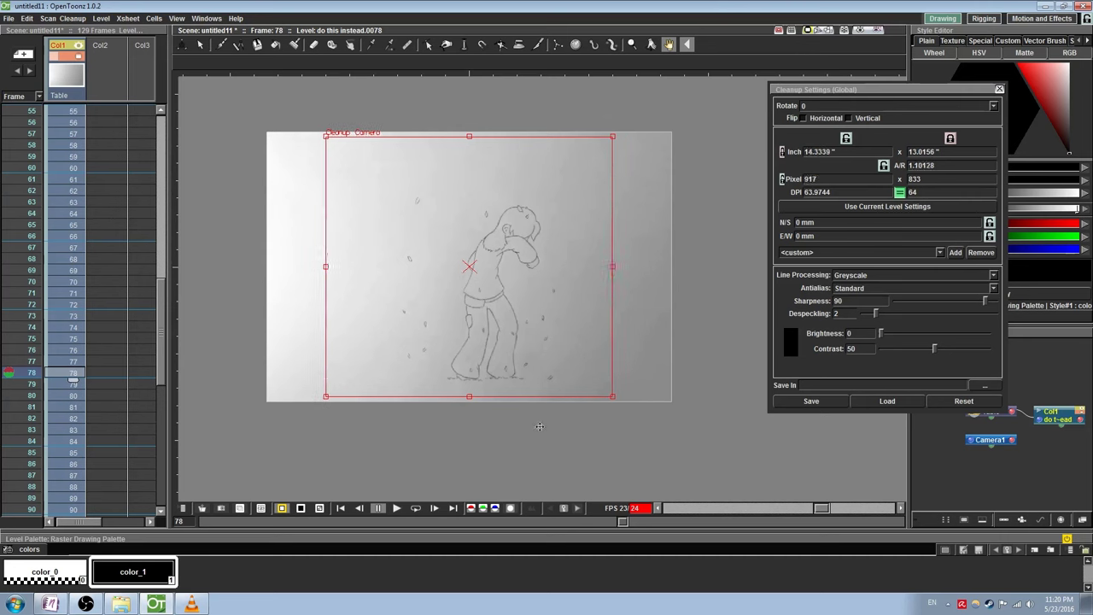
# - Turn on the cleaned-up preview and switch Line Processing to Color
pyautogui.click(68, 18)
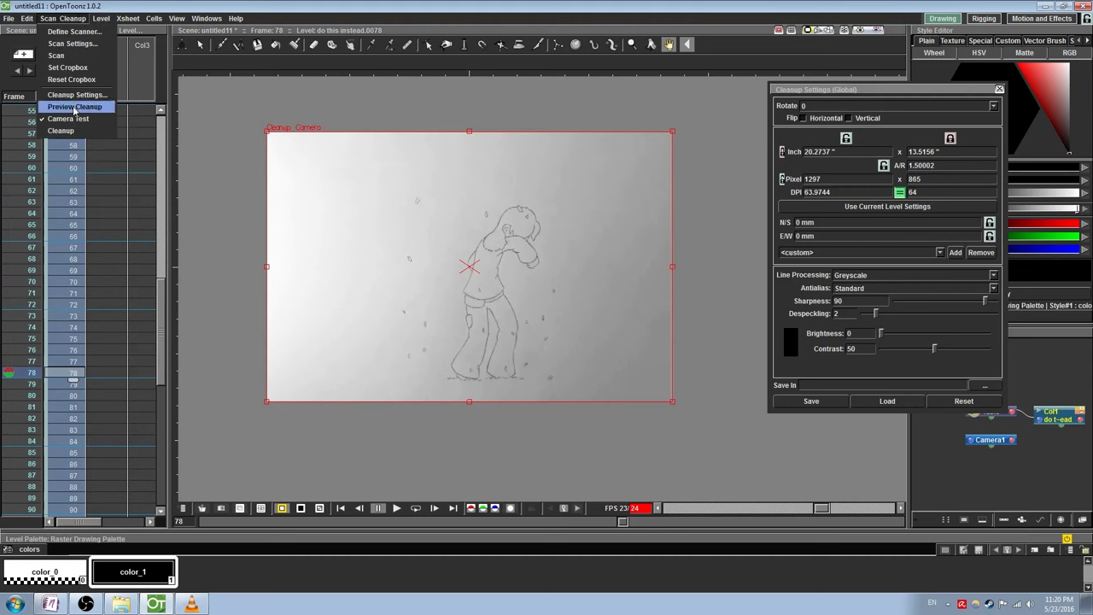
pyautogui.click(74, 106)
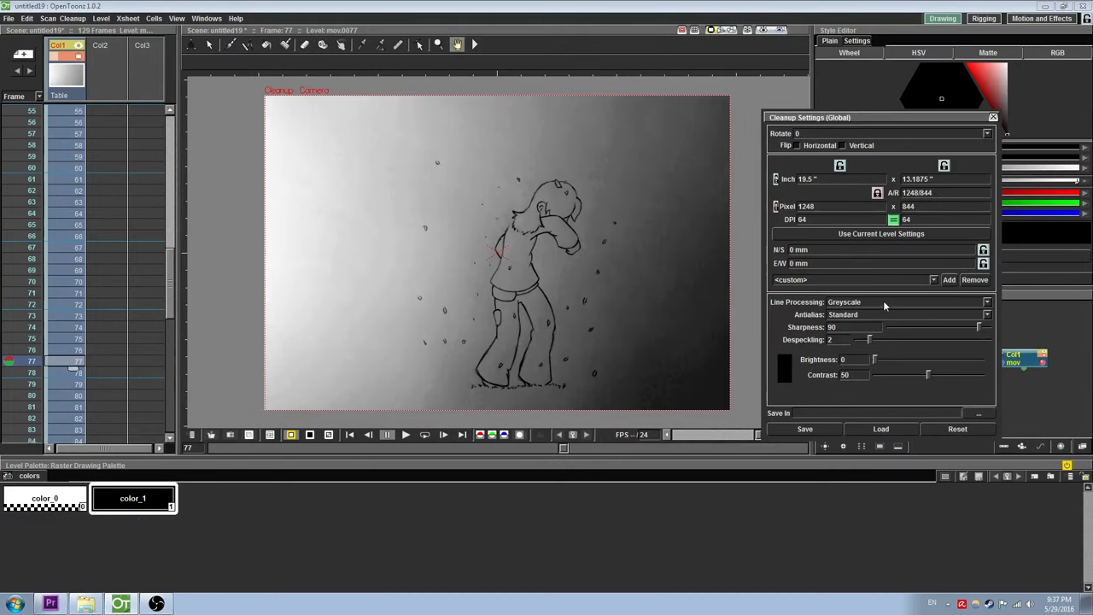
pyautogui.click(883, 301)
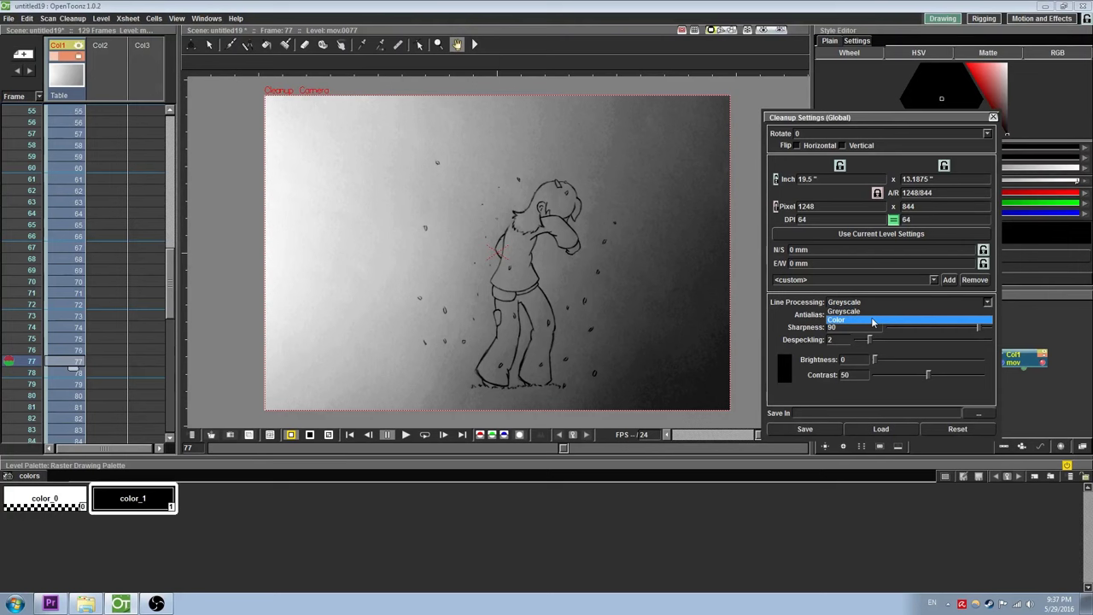
pyautogui.click(872, 320)
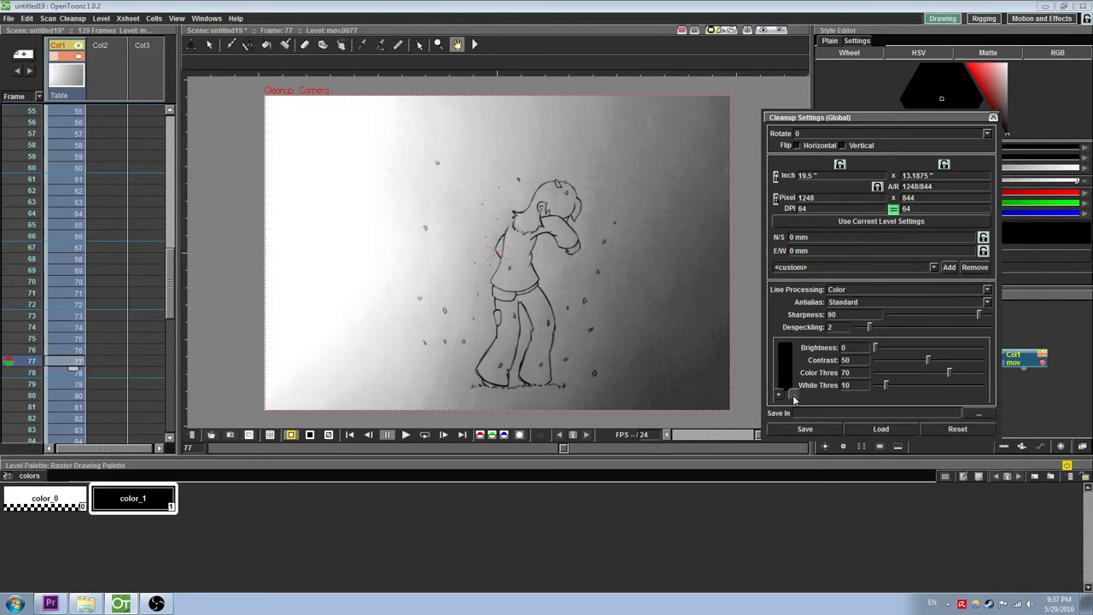
# - Add a red colour entry to the cleanup colour list
pyautogui.click(778, 394)
pyautogui.scroll(-1, 832, 373)
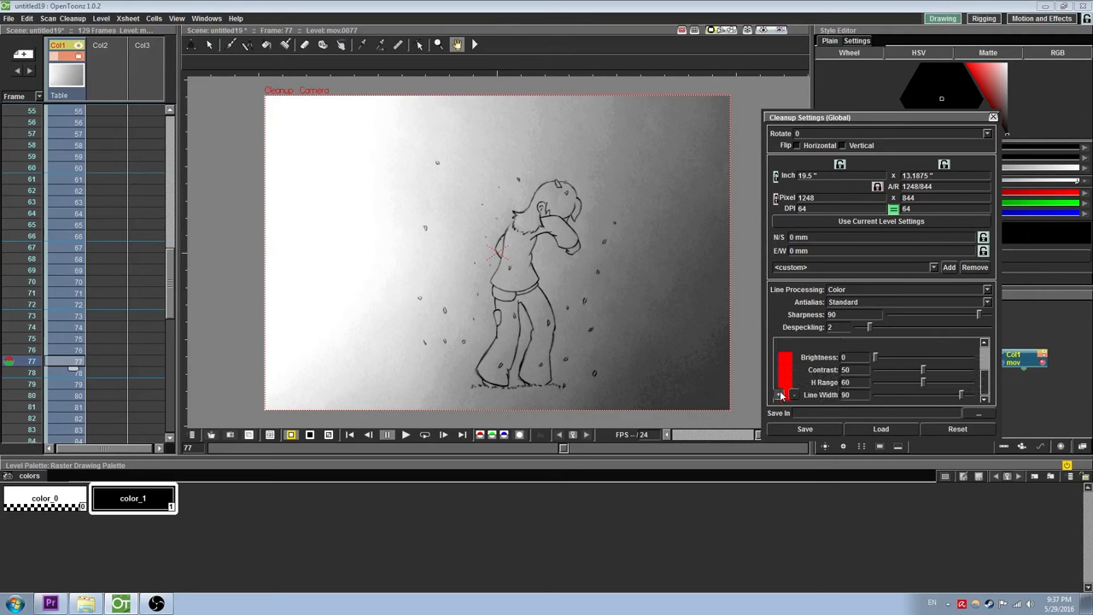
pyautogui.scroll(3, 887, 376)
pyautogui.click(854, 286)
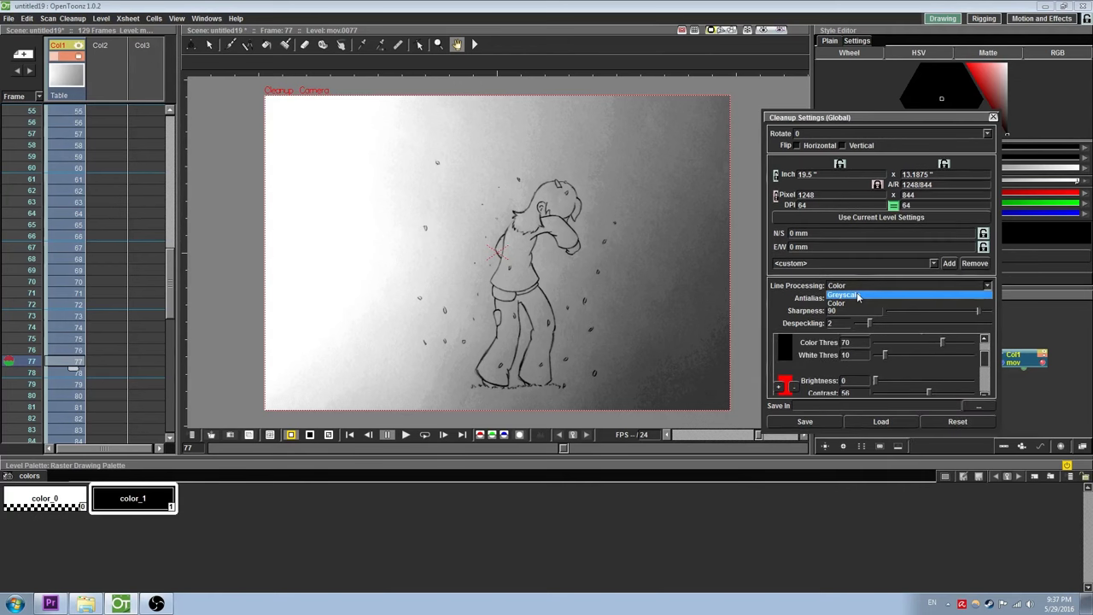
# - Switch Line Processing to Greyscale and apply a trial red line colour
pyautogui.click(855, 294)
pyautogui.click(784, 375)
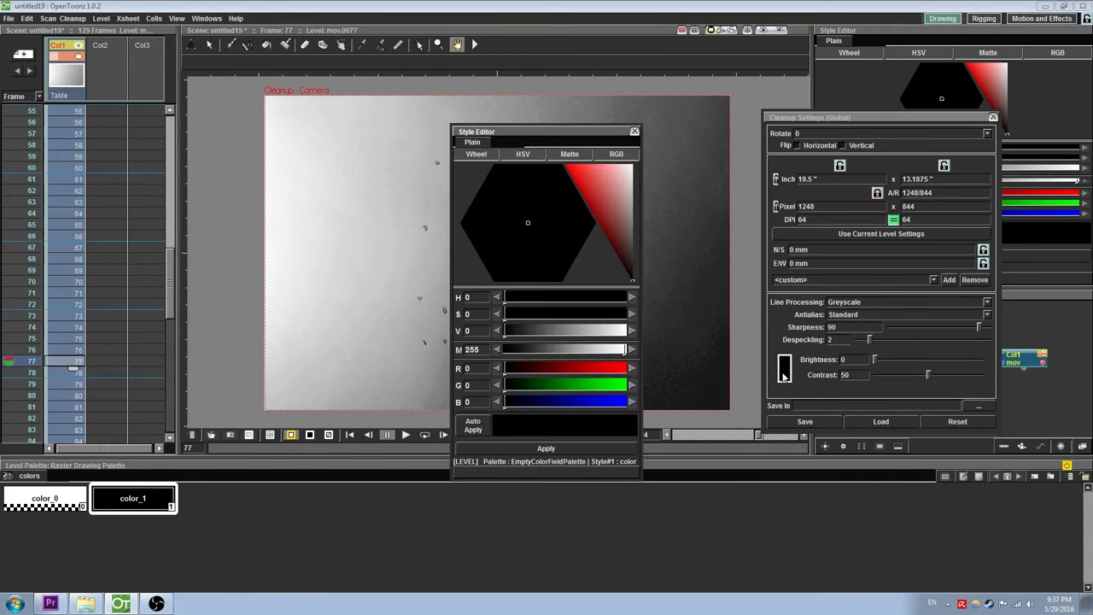
pyautogui.moveTo(603, 205); pyautogui.dragTo(572, 170)
pyautogui.click(546, 448)
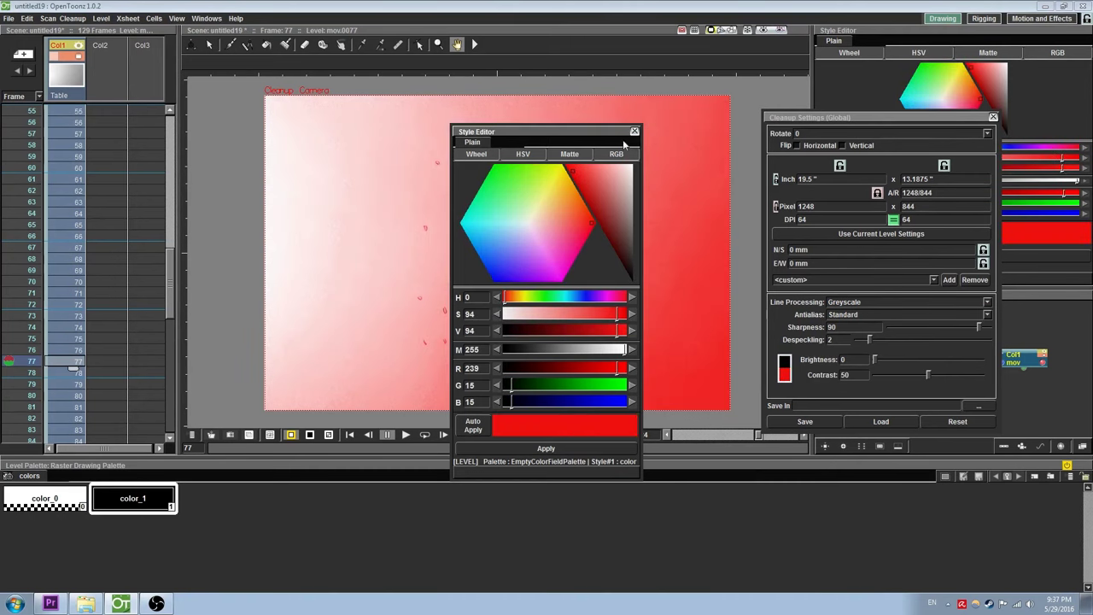
pyautogui.click(634, 132)
# - Change the cleanup line colour to black and close the Style Editor
pyautogui.click(784, 376)
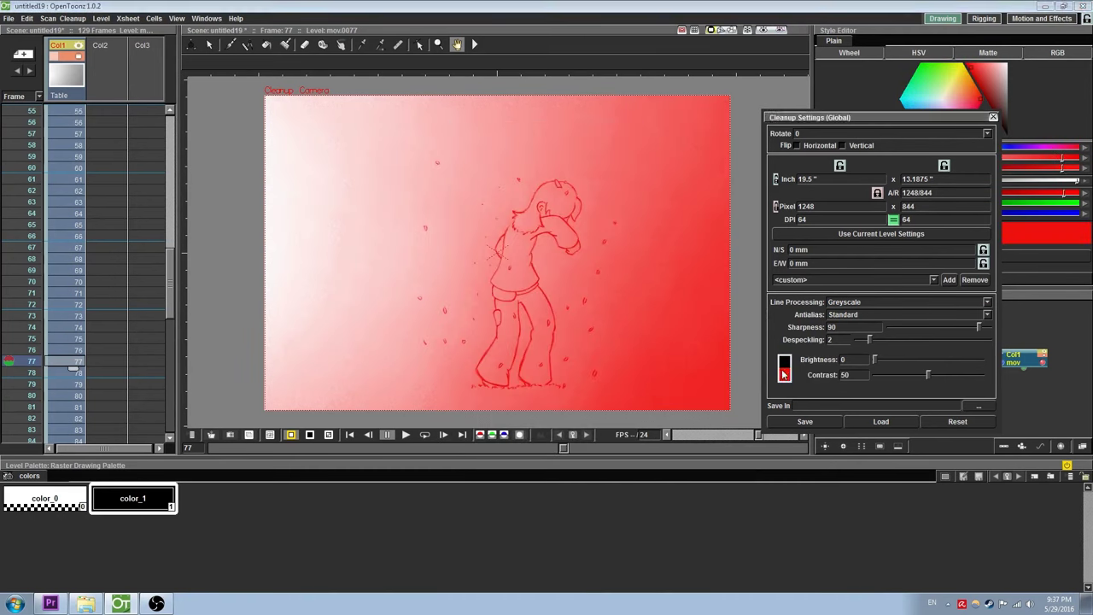
pyautogui.moveTo(580, 290); pyautogui.dragTo(633, 281)
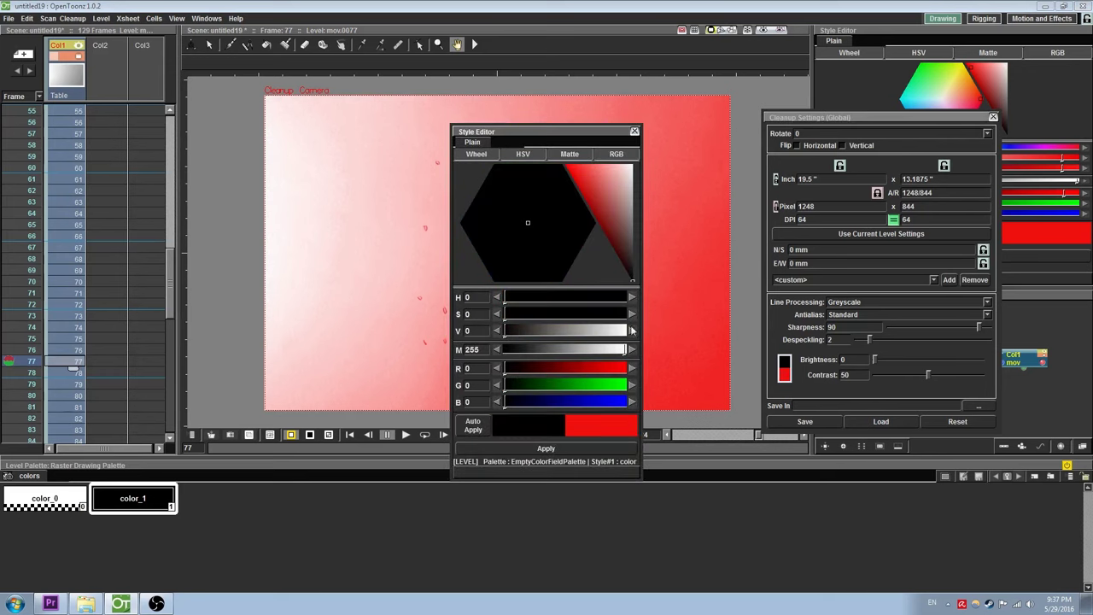
pyautogui.click(579, 448)
pyautogui.click(634, 131)
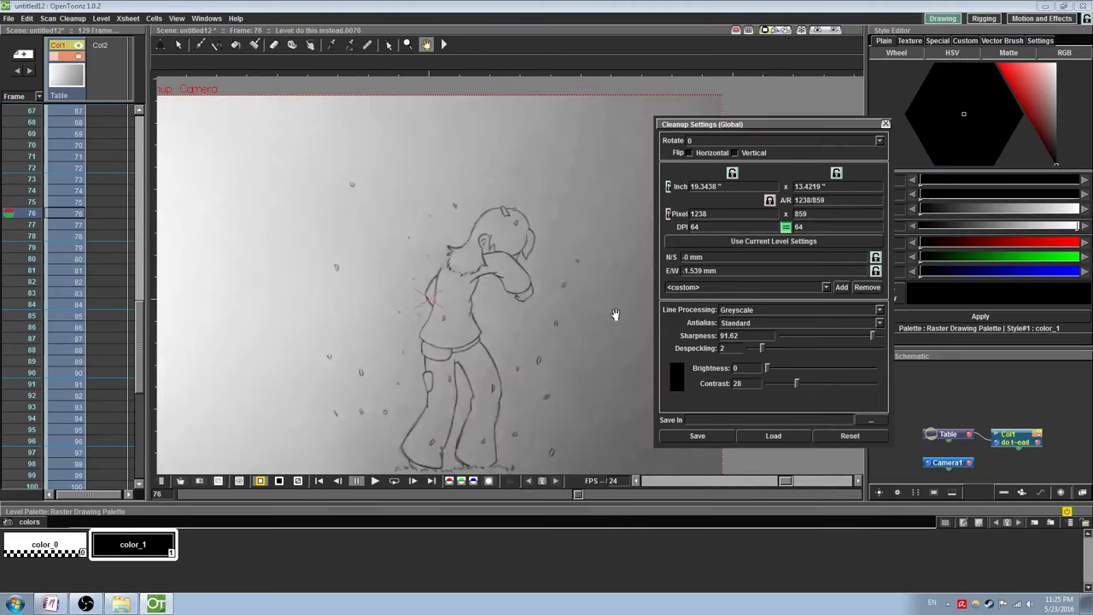
pyautogui.moveTo(600, 324)
pyautogui.mouseDown()
pyautogui.moveTo(561, 293)
pyautogui.moveTo(570, 289)
pyautogui.mouseUp()
# - Keep Standard antialiasing and raise cleanup Brightness to 20 and Contrast to 46
pyautogui.click(759, 323)
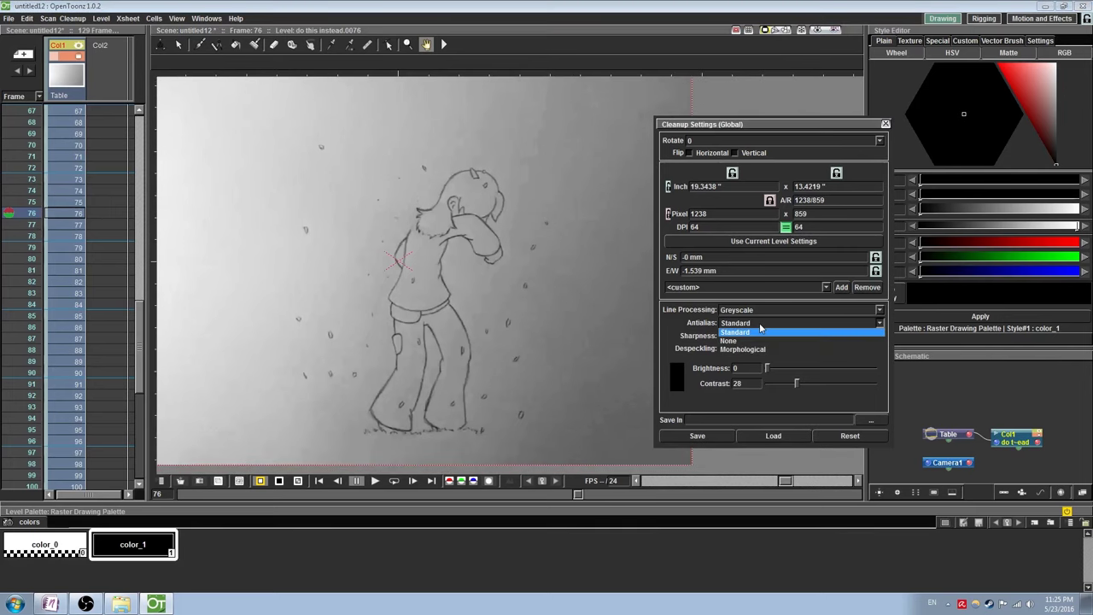
pyautogui.click(761, 330)
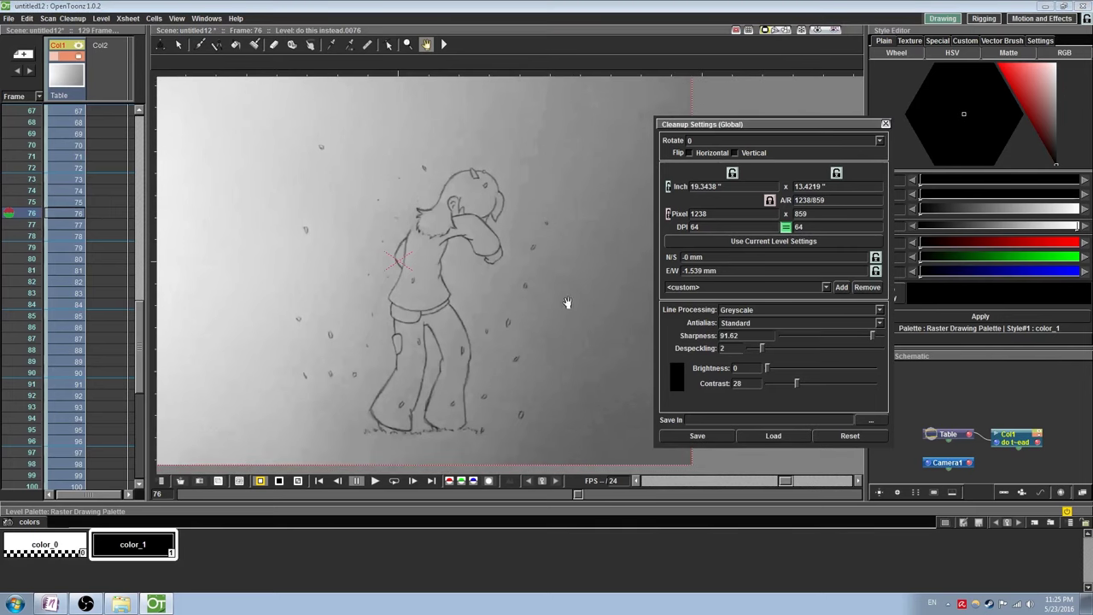
pyautogui.scroll(1, 495, 304)
pyautogui.click(771, 370)
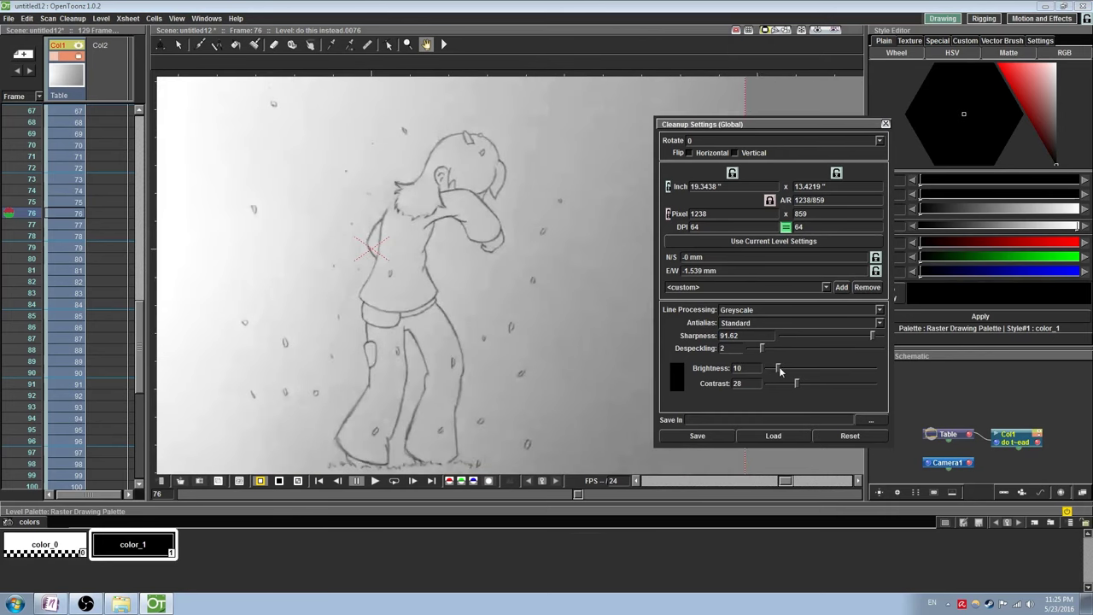
pyautogui.moveTo(779, 367); pyautogui.dragTo(817, 385)
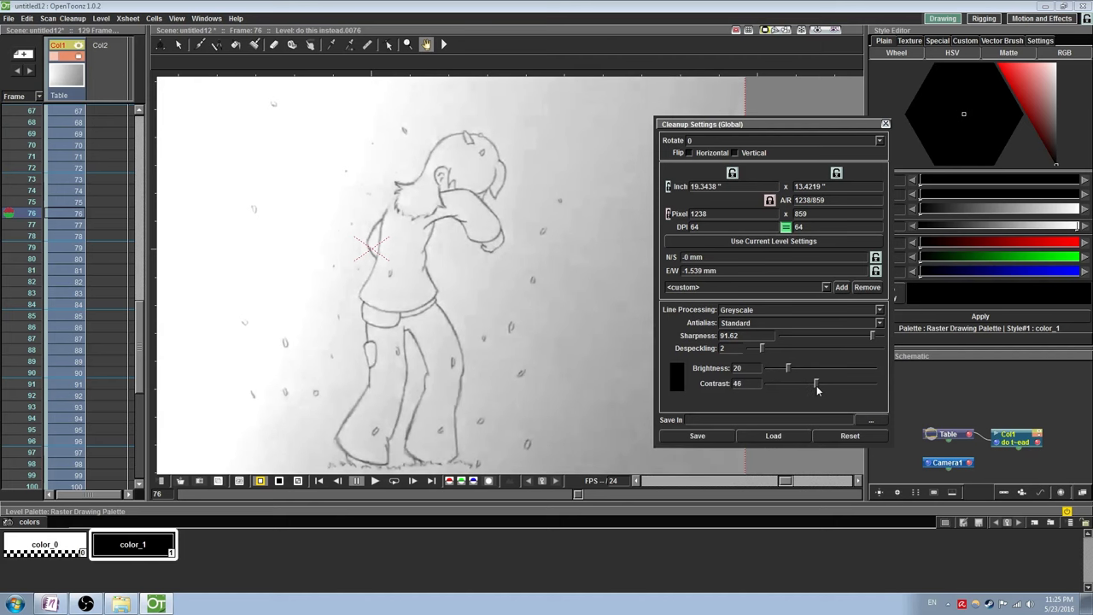
pyautogui.scroll(-1, 478, 338)
pyautogui.scroll(-1, 477, 339)
pyautogui.scroll(1, 479, 337)
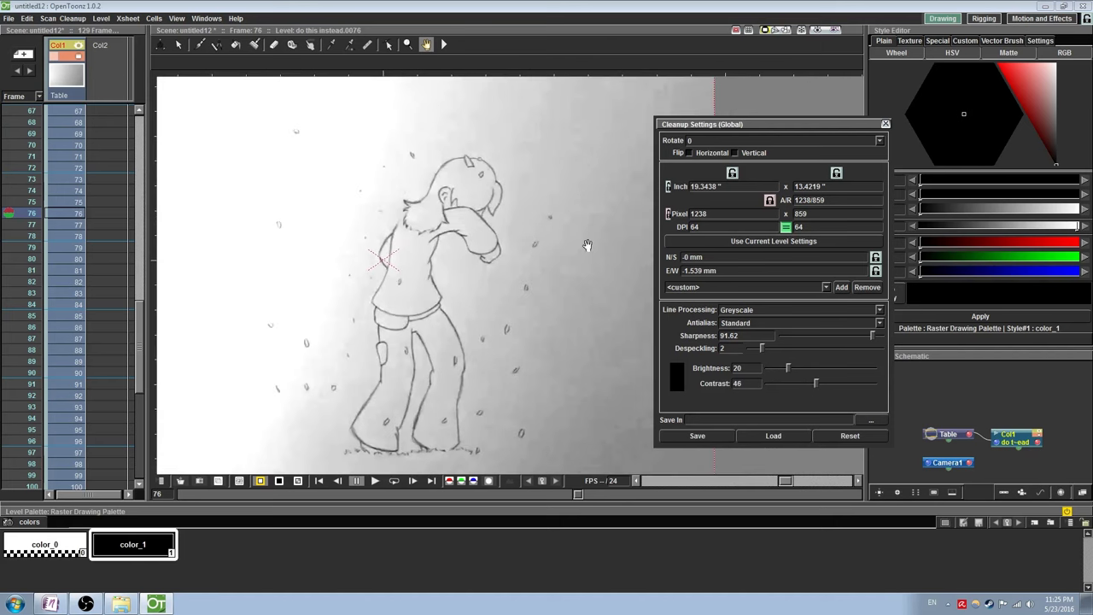
pyautogui.scroll(3, 484, 254)
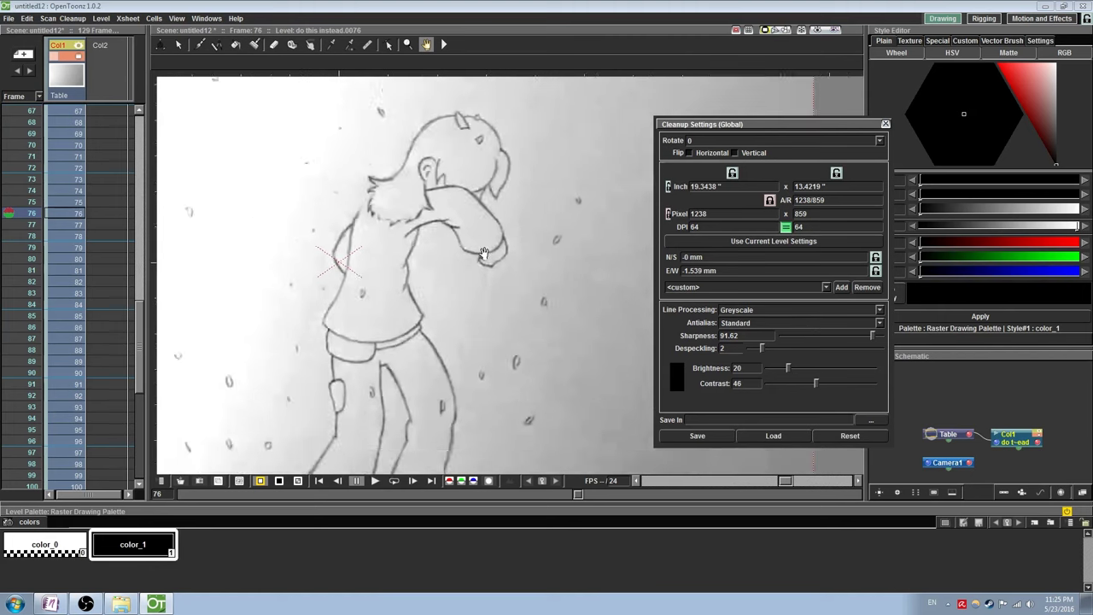
pyautogui.scroll(-4, 544, 288)
pyautogui.scroll(2, 545, 290)
pyautogui.scroll(-1, 630, 328)
# - Set Antialias to None and raise cleanup Brightness to about 34
pyautogui.click(880, 323)
pyautogui.click(871, 342)
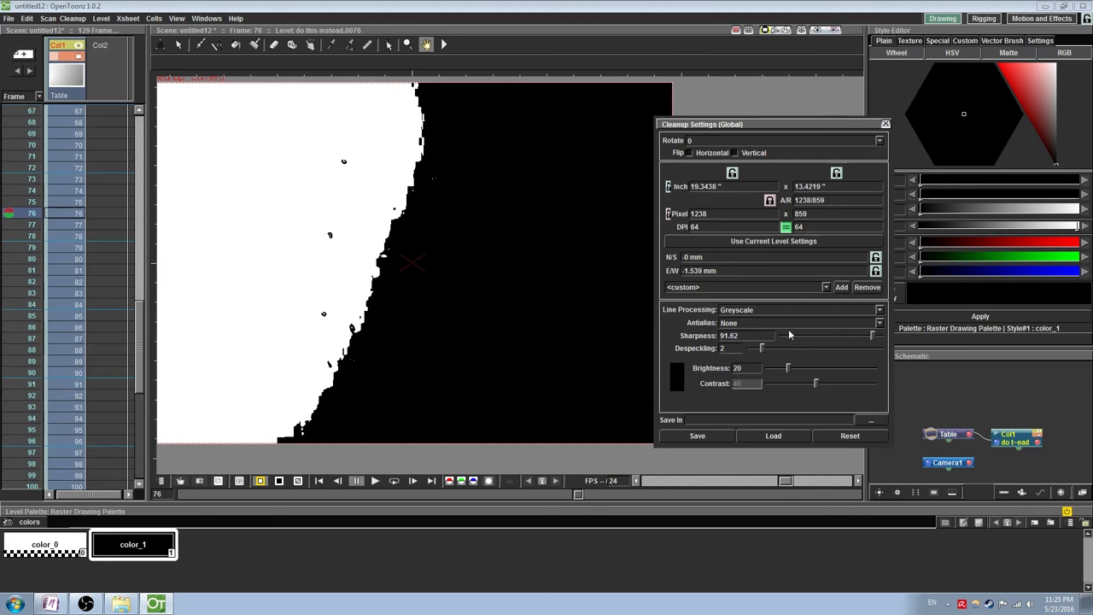
pyautogui.moveTo(788, 369)
pyautogui.mouseDown()
pyautogui.moveTo(815, 383)
pyautogui.moveTo(804, 369)
pyautogui.mouseUp()
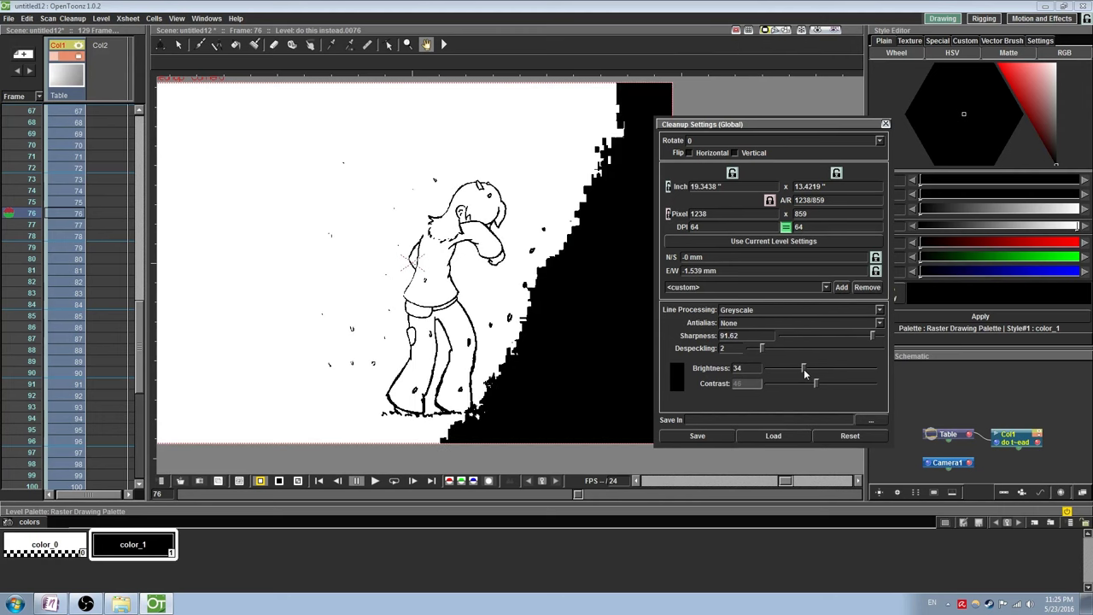
pyautogui.scroll(4, 496, 284)
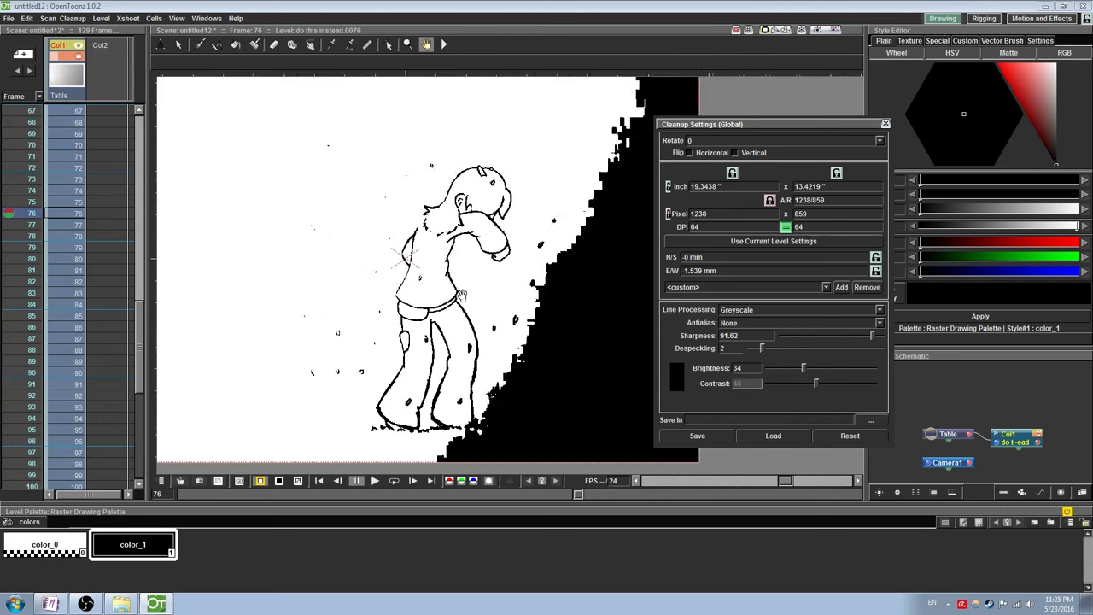
pyautogui.scroll(-4, 531, 338)
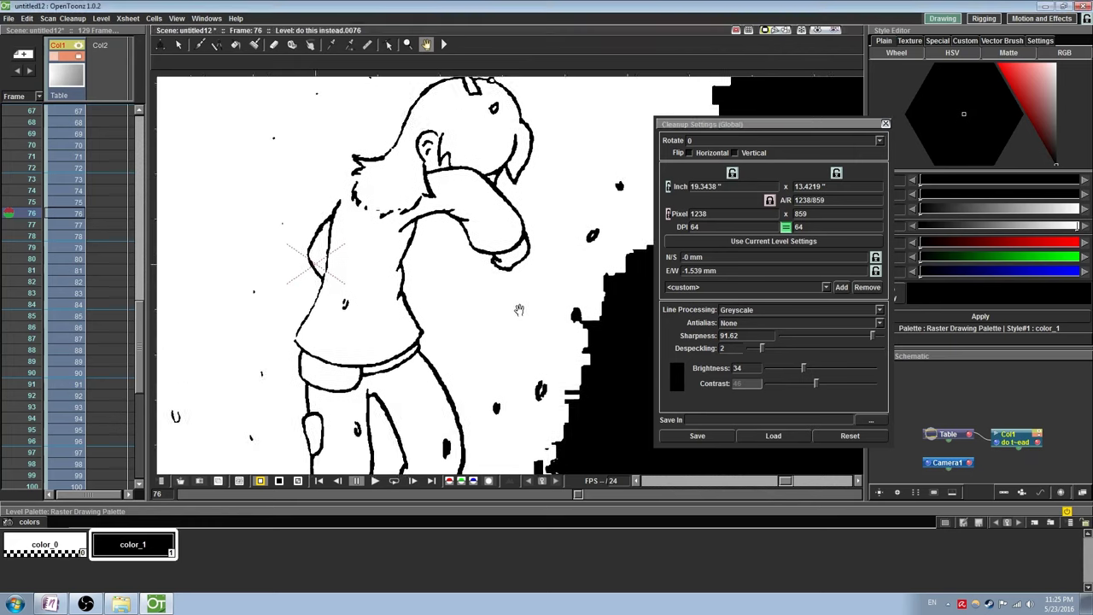
pyautogui.scroll(-2, 532, 339)
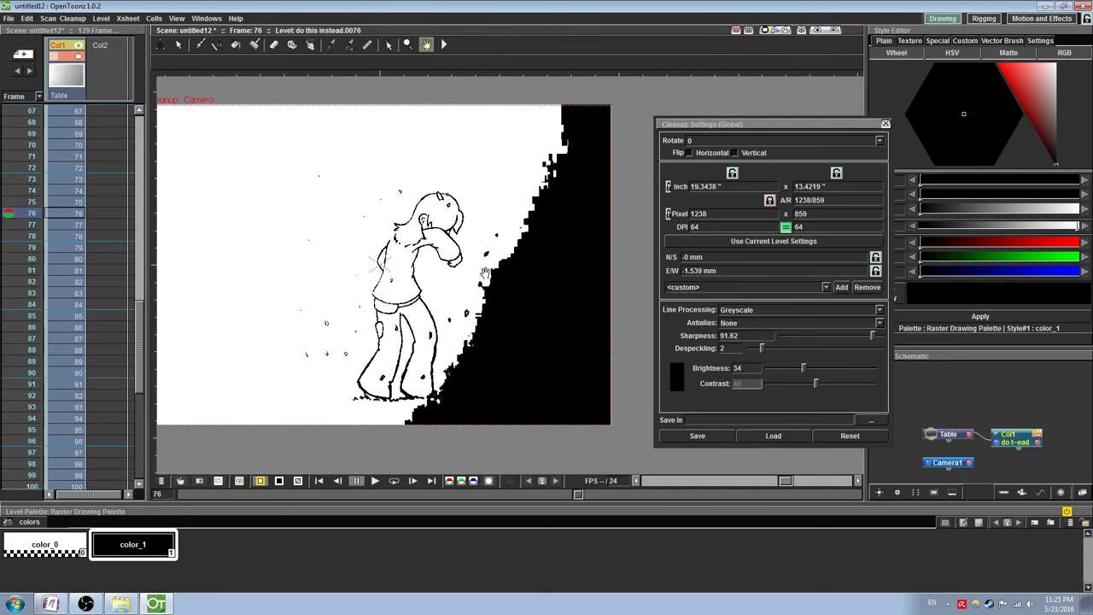
pyautogui.moveTo(481, 271); pyautogui.dragTo(508, 298)
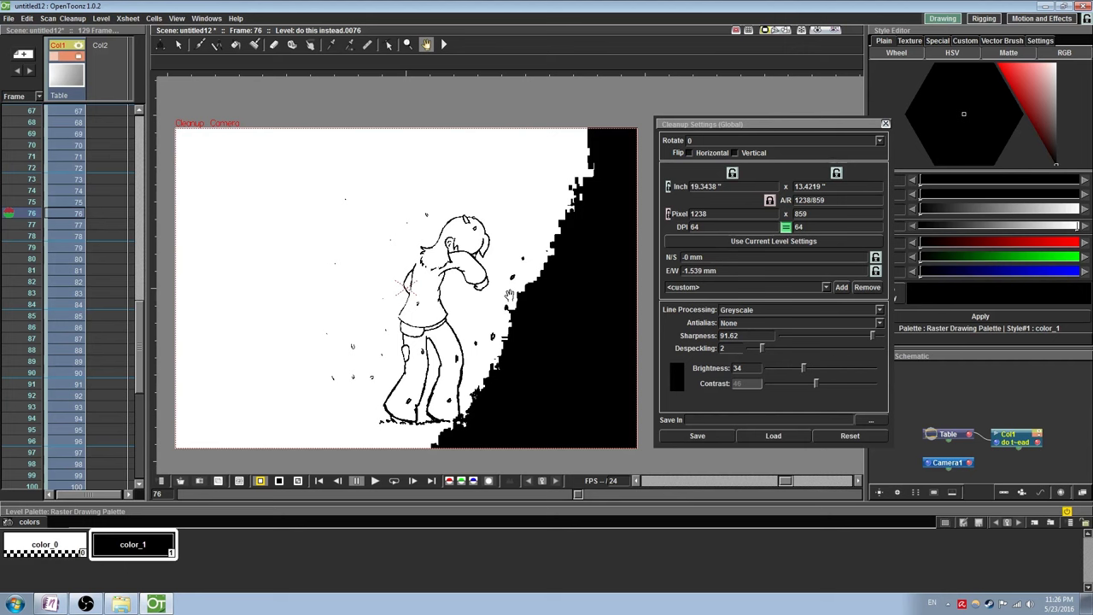
# - Lower cleanup Sharpness to 53.63 and inspect the resulting lines
pyautogui.scroll(6, 509, 295)
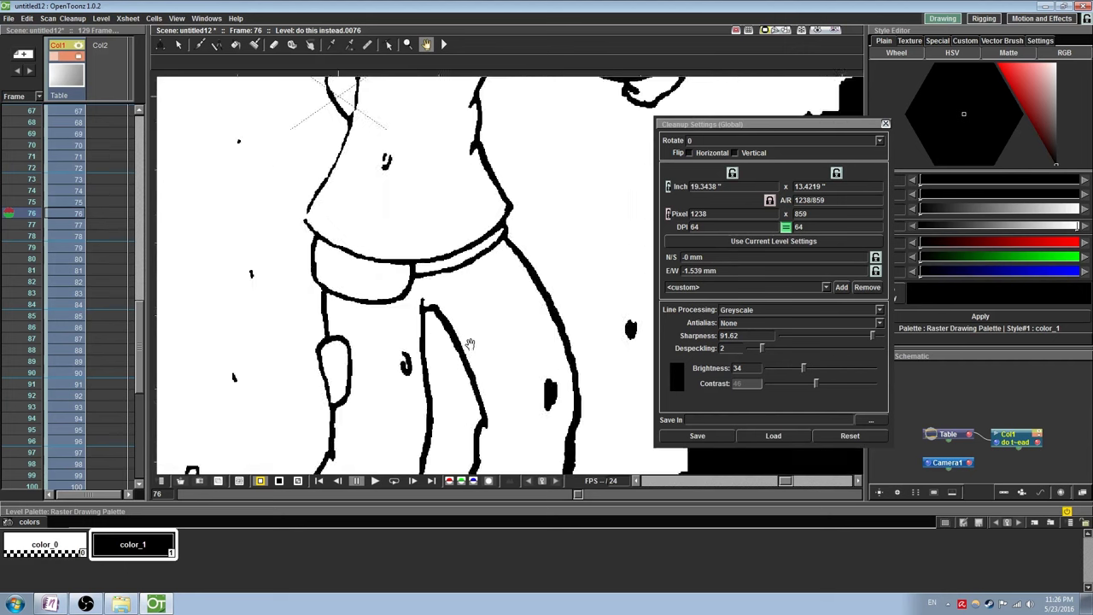
pyautogui.moveTo(875, 338); pyautogui.dragTo(835, 335)
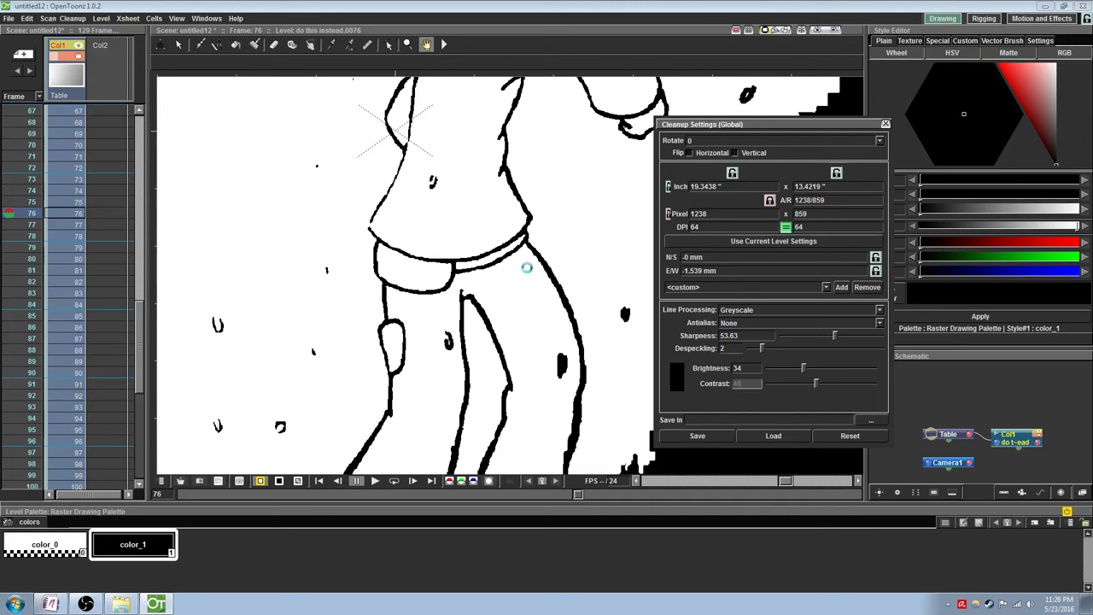
pyautogui.moveTo(571, 241); pyautogui.dragTo(518, 378)
pyautogui.moveTo(501, 286); pyautogui.dragTo(495, 333)
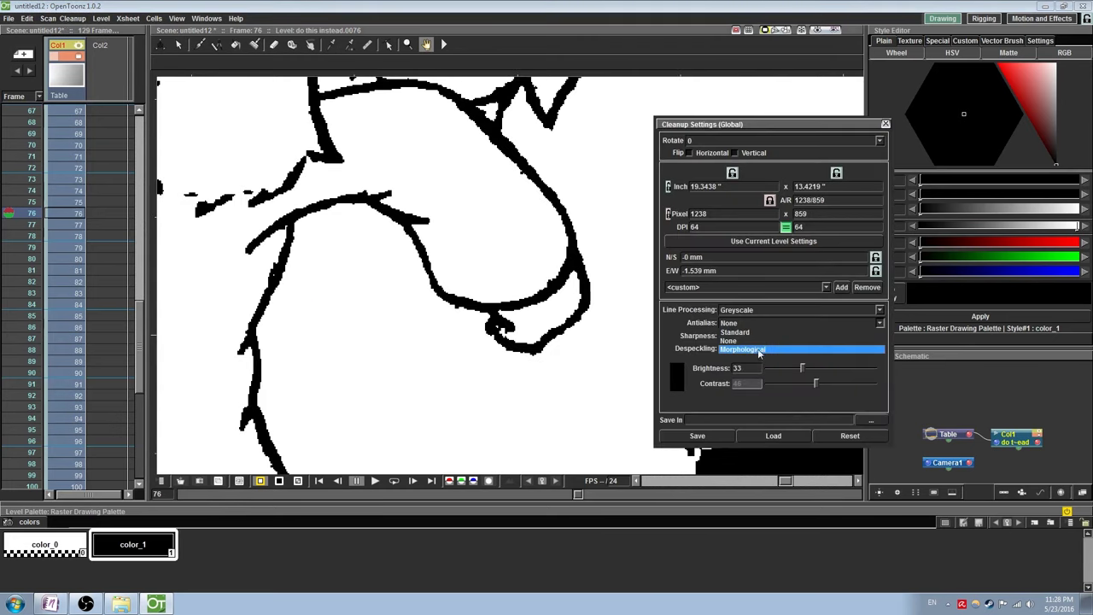
# - Switch Antialias to Morphological and lower MLAA Intensity to 19
pyautogui.click(759, 350)
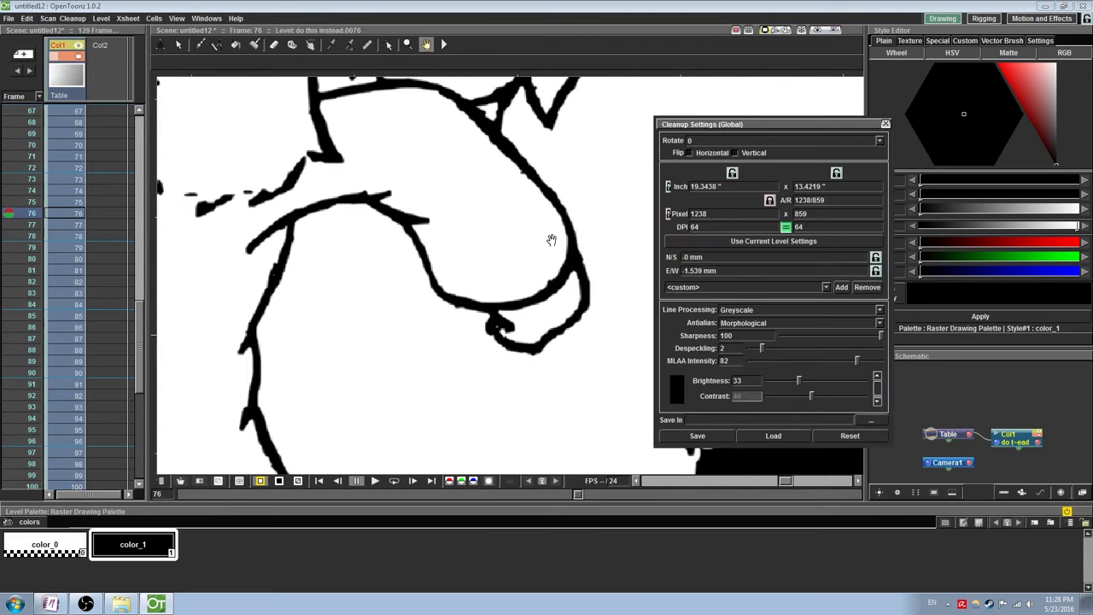
pyautogui.scroll(-4, 543, 256)
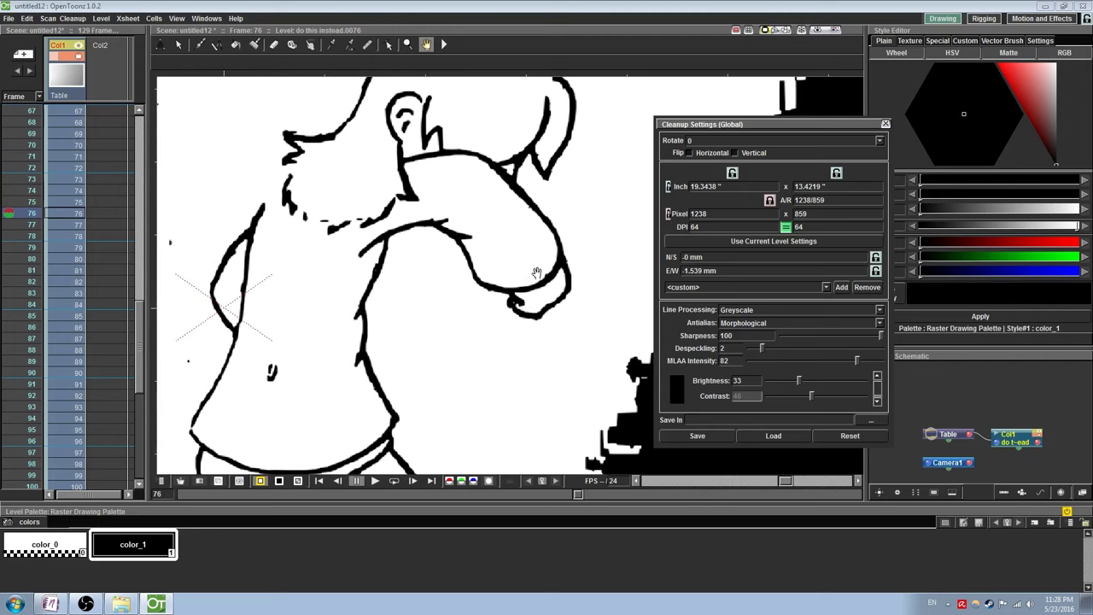
pyautogui.scroll(2, 529, 285)
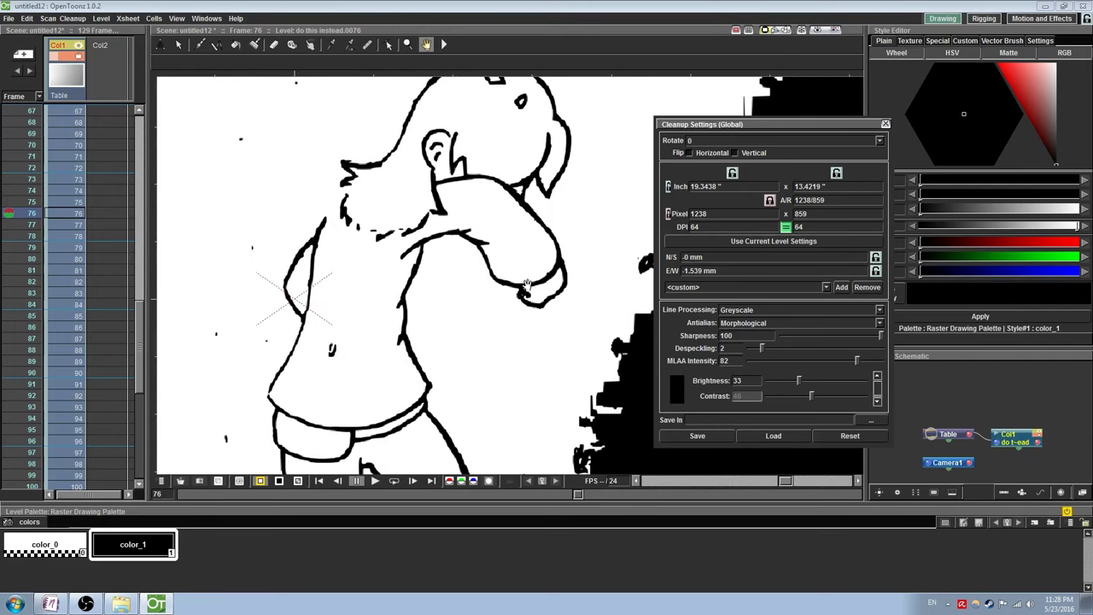
pyautogui.scroll(1, 512, 277)
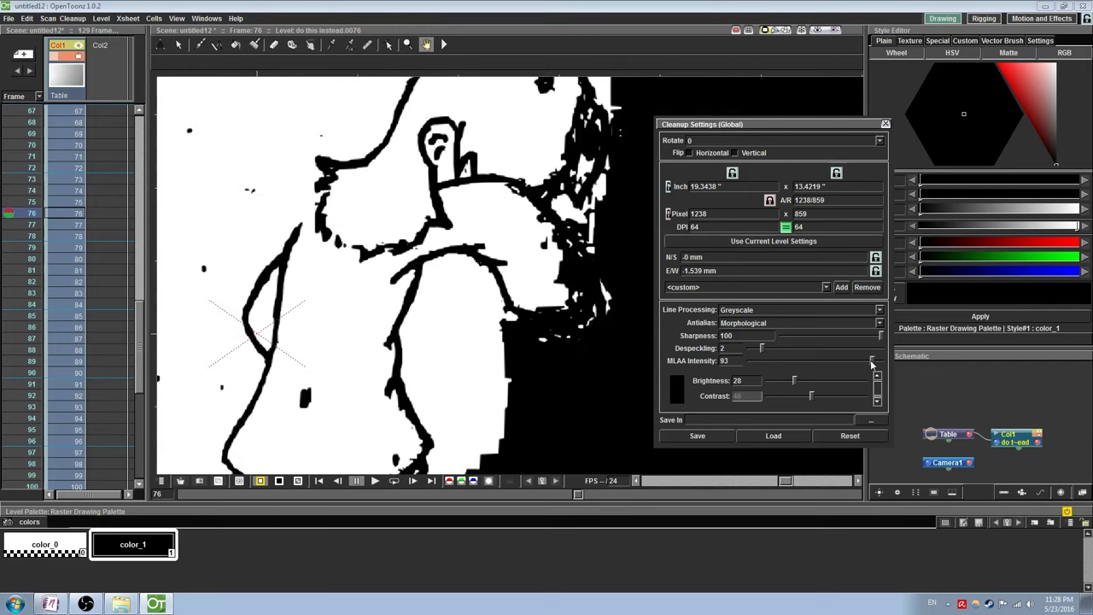
pyautogui.moveTo(871, 363)
pyautogui.mouseDown()
pyautogui.moveTo(773, 367)
pyautogui.moveTo(861, 366)
pyautogui.mouseUp()
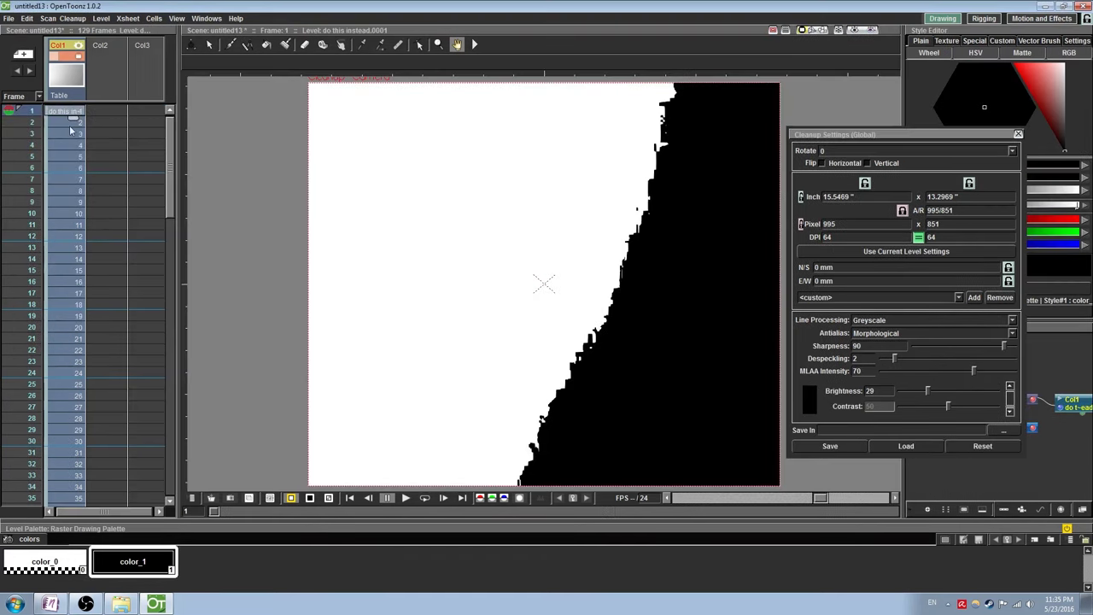
# - Select Col1 frames 1 through 129 of the video level in the Xsheet
pyautogui.click(69, 134)
pyautogui.moveTo(69, 112); pyautogui.dragTo(77, 415)
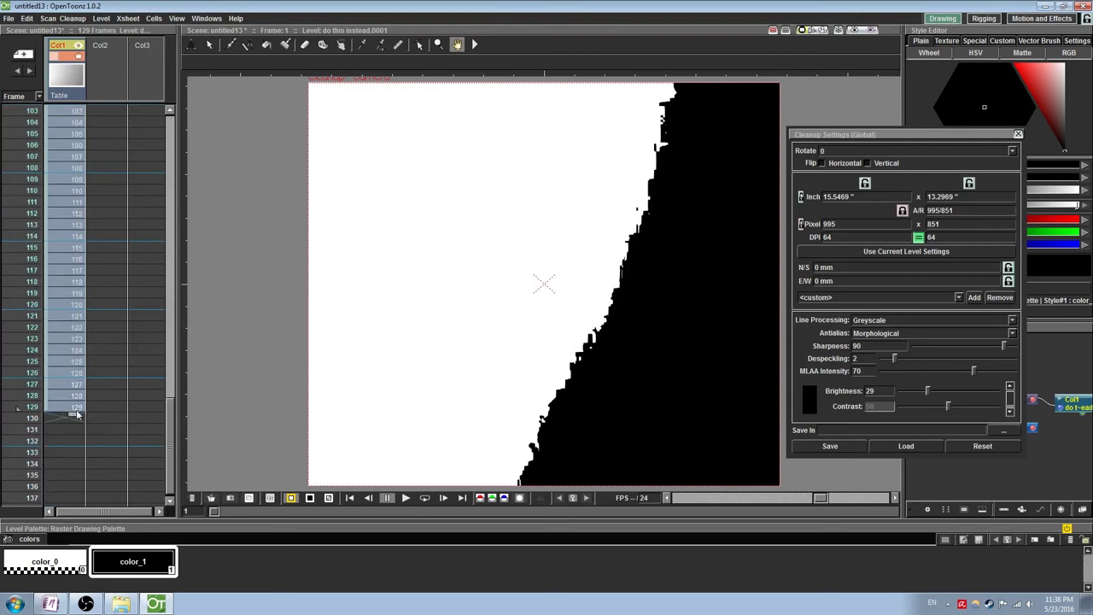
# - Clean up all 129 selected frames, then push the drawing back in Z at frame 34
pyautogui.click(63, 18)
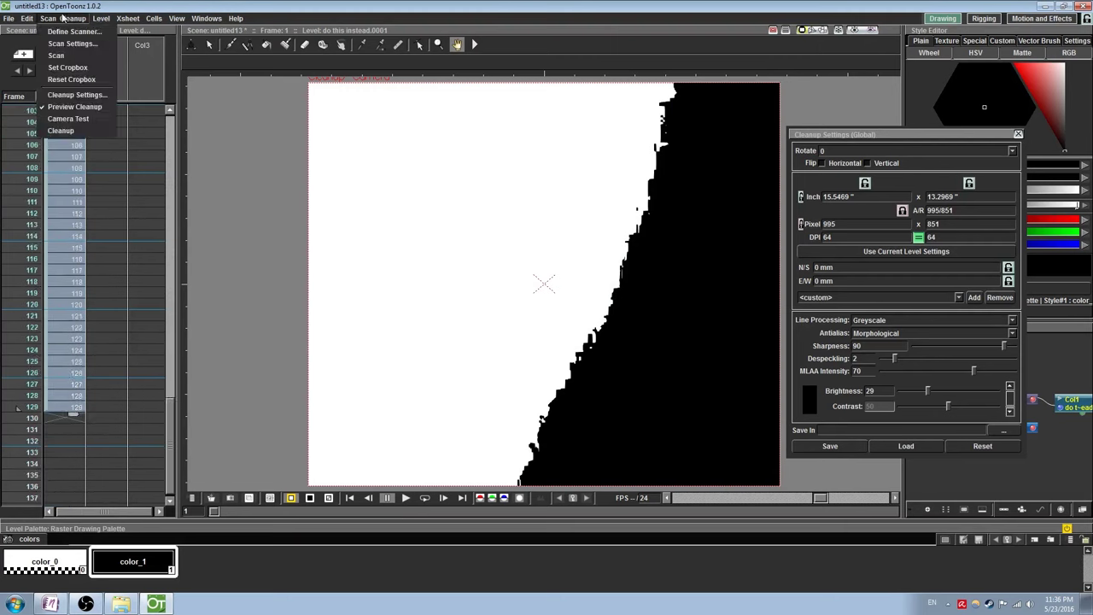
pyautogui.click(61, 131)
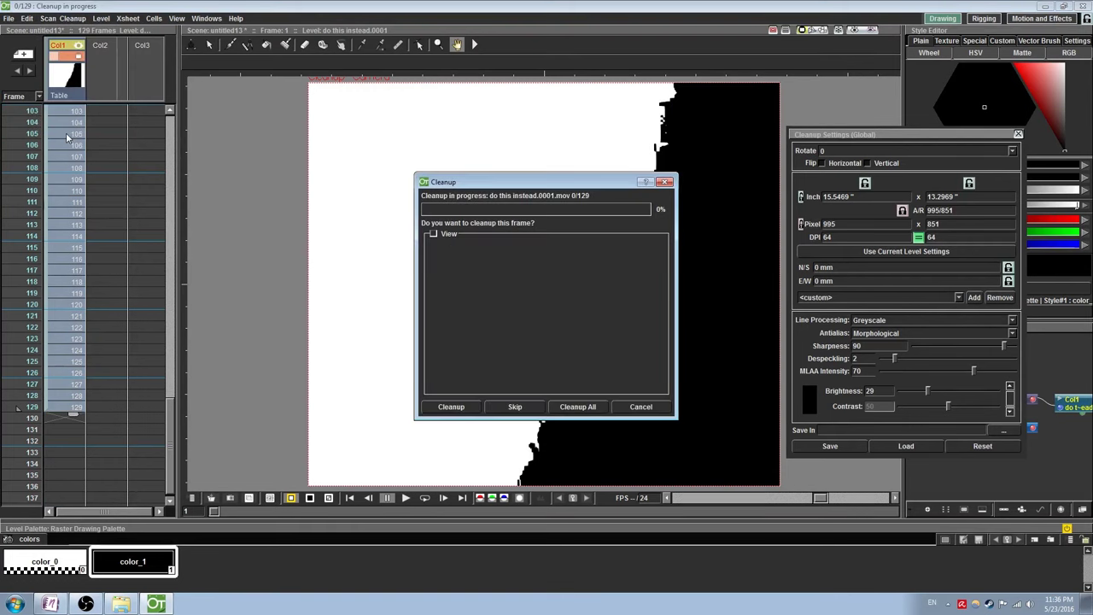
pyautogui.click(434, 234)
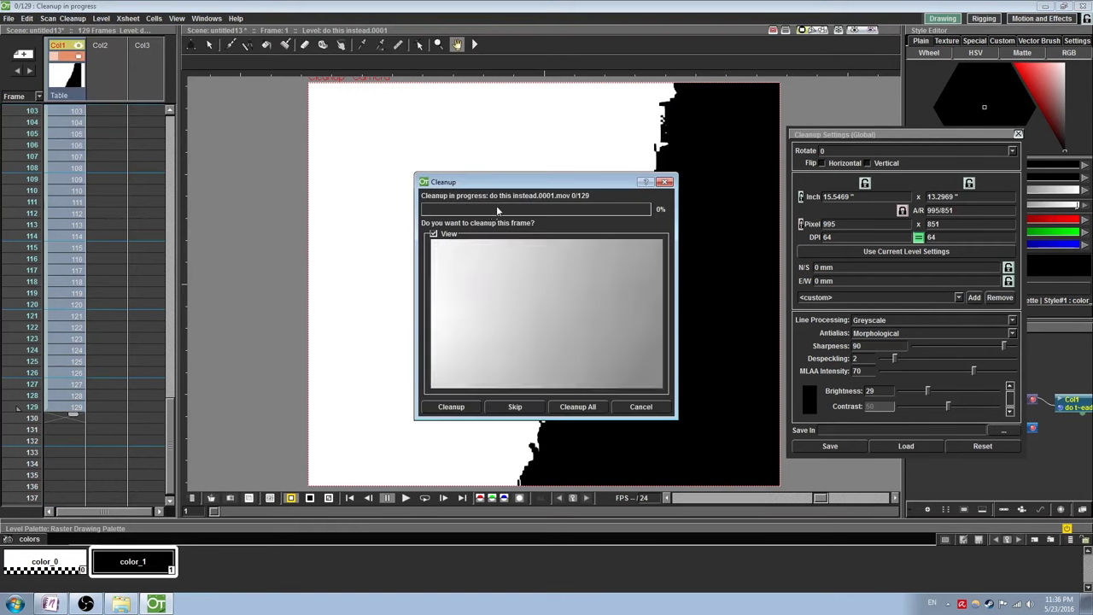
pyautogui.click(564, 410)
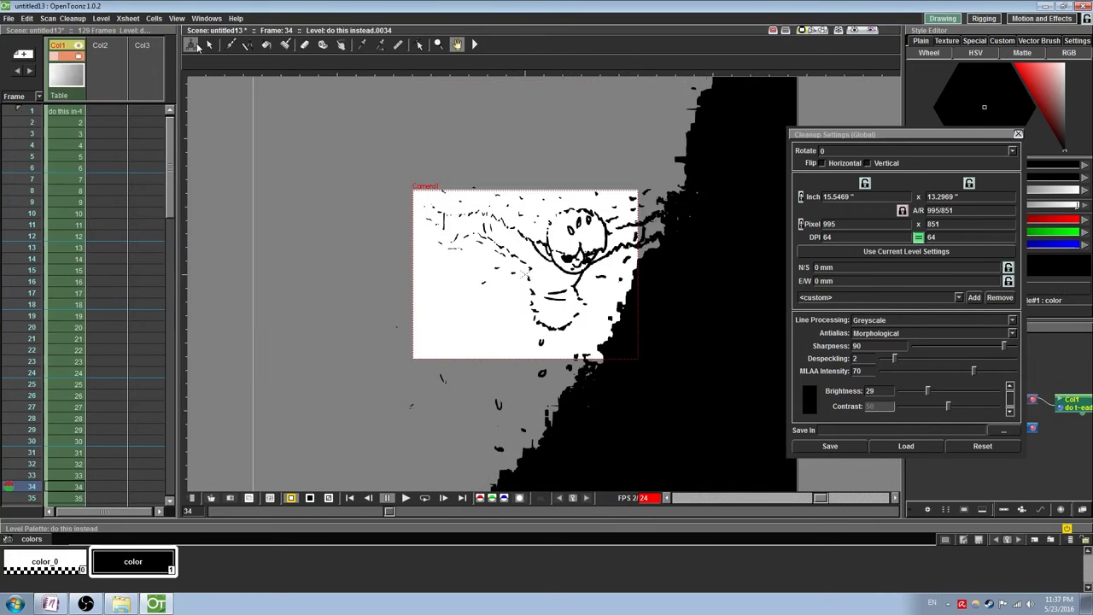
pyautogui.click(193, 45)
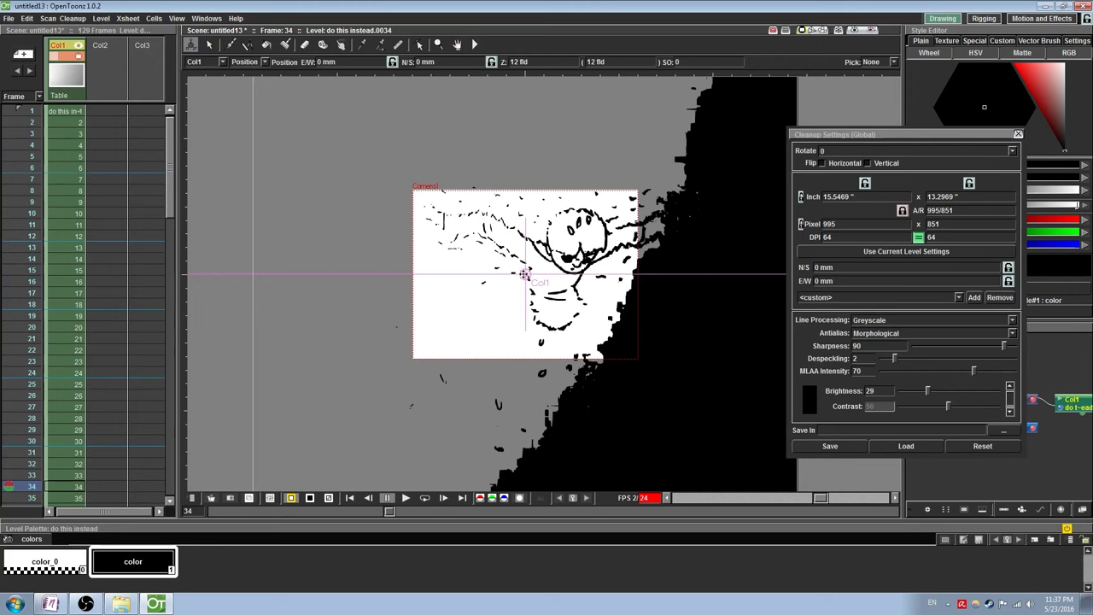
pyautogui.moveTo(525, 276); pyautogui.dragTo(512, 199)
# - Enable Camera Test, rerun Cleanup with Apply to All, and dismiss the resolution warning
pyautogui.click(48, 18)
pyautogui.click(69, 119)
pyautogui.click(49, 18)
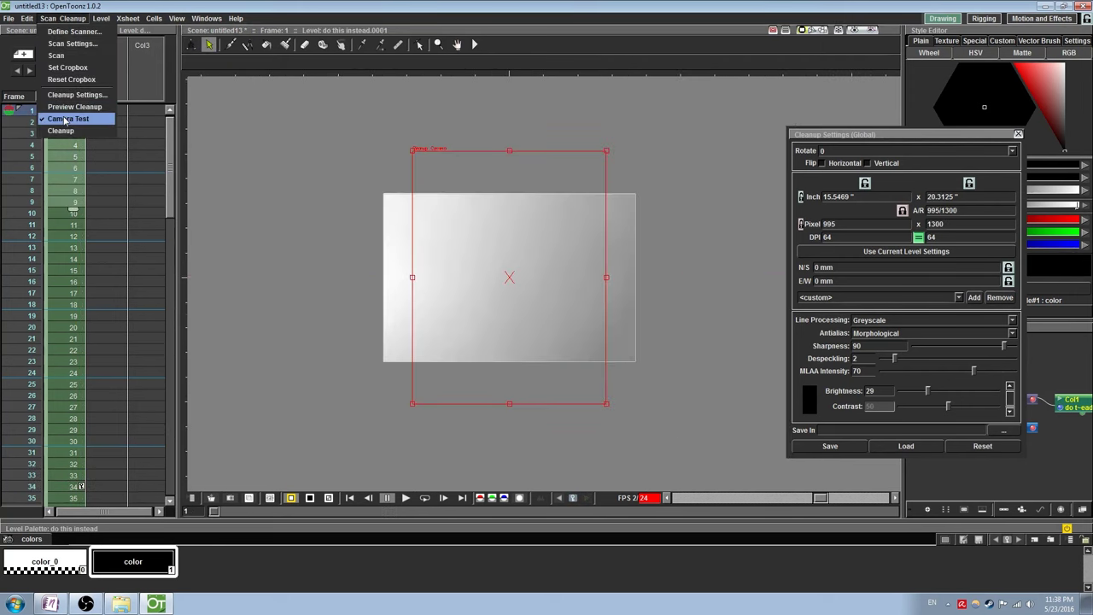
pyautogui.click(64, 95)
pyautogui.click(60, 18)
pyautogui.click(61, 131)
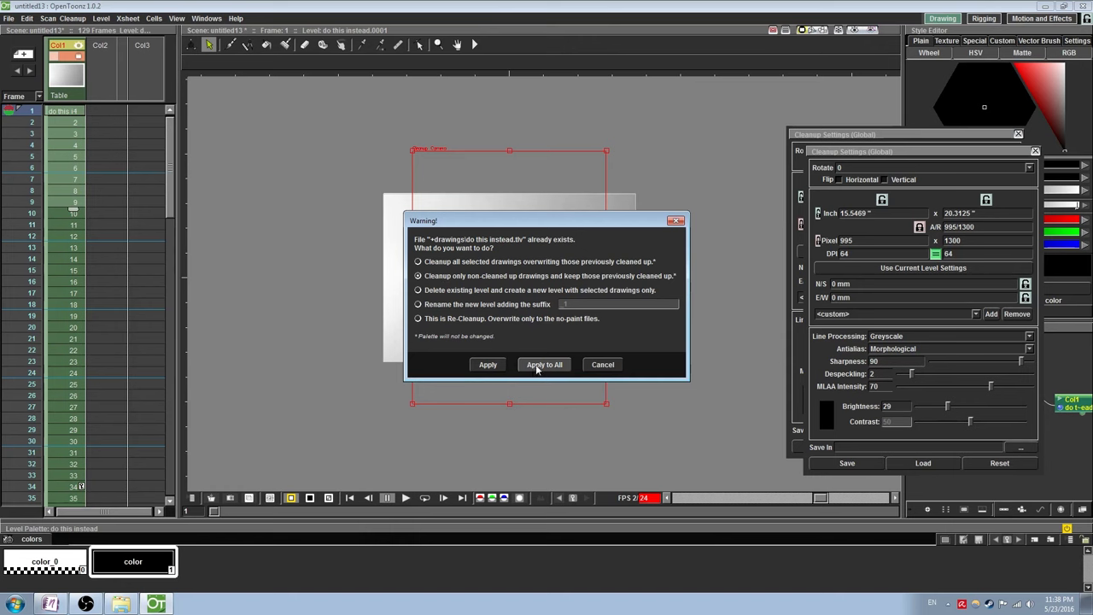
pyautogui.click(536, 365)
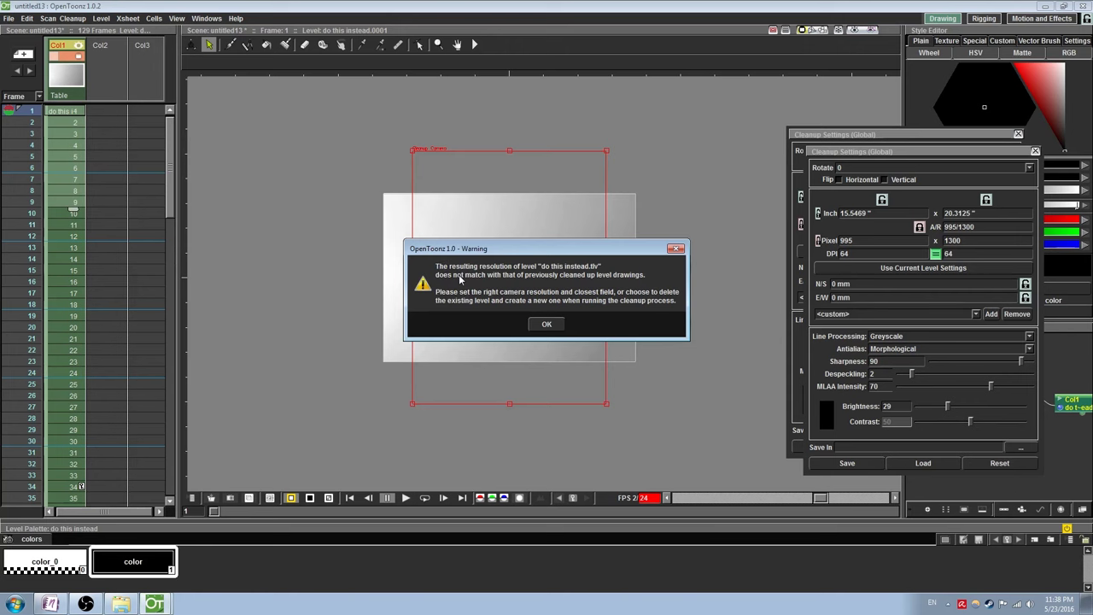
pyautogui.press('Return')
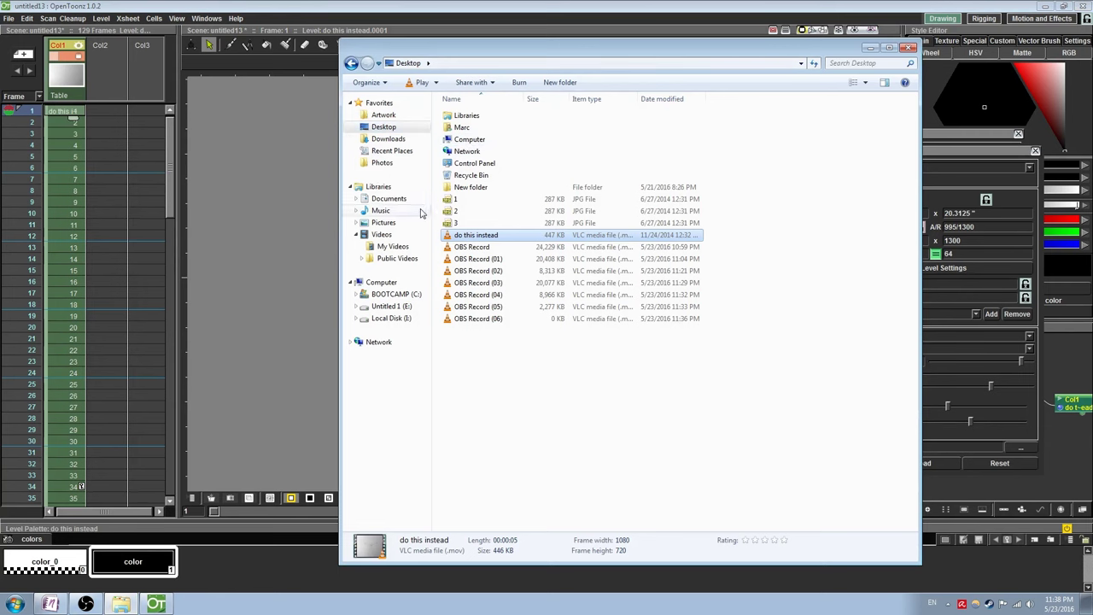
# - Browse Computer > BOOTCAMP (C:) > OpenToonz 1.0 stuff > sandbox > drawings
pyautogui.doubleClick(470, 139)
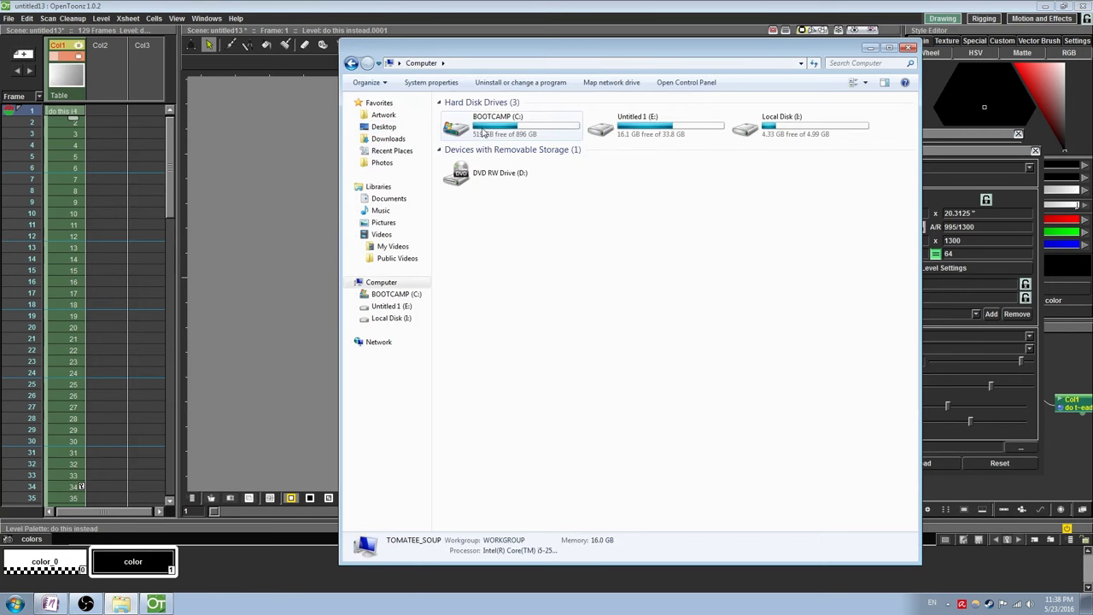
pyautogui.doubleClick(483, 126)
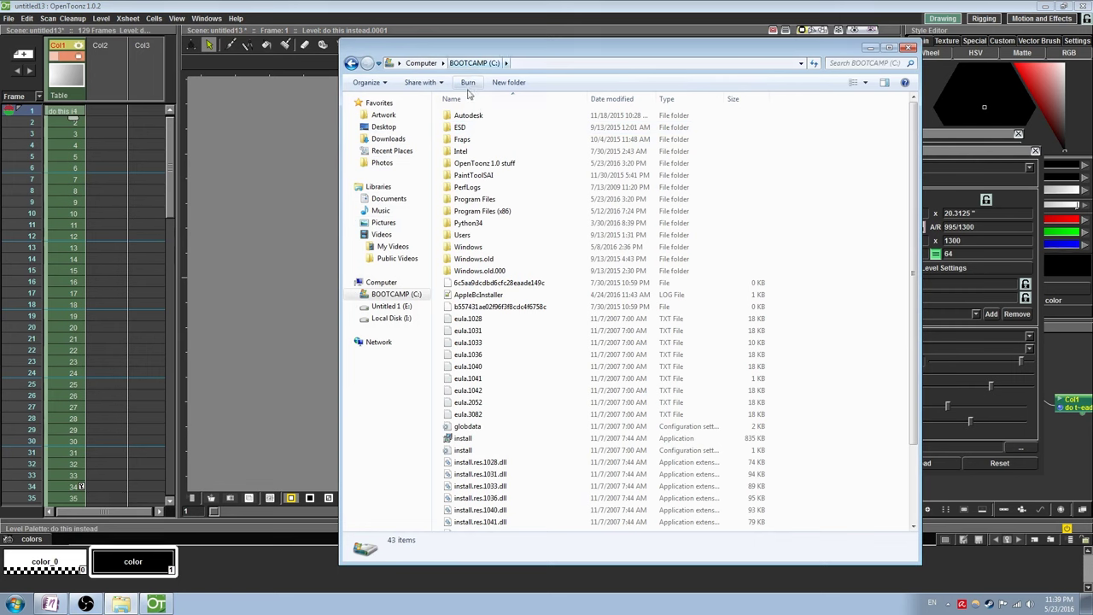
pyautogui.doubleClick(484, 163)
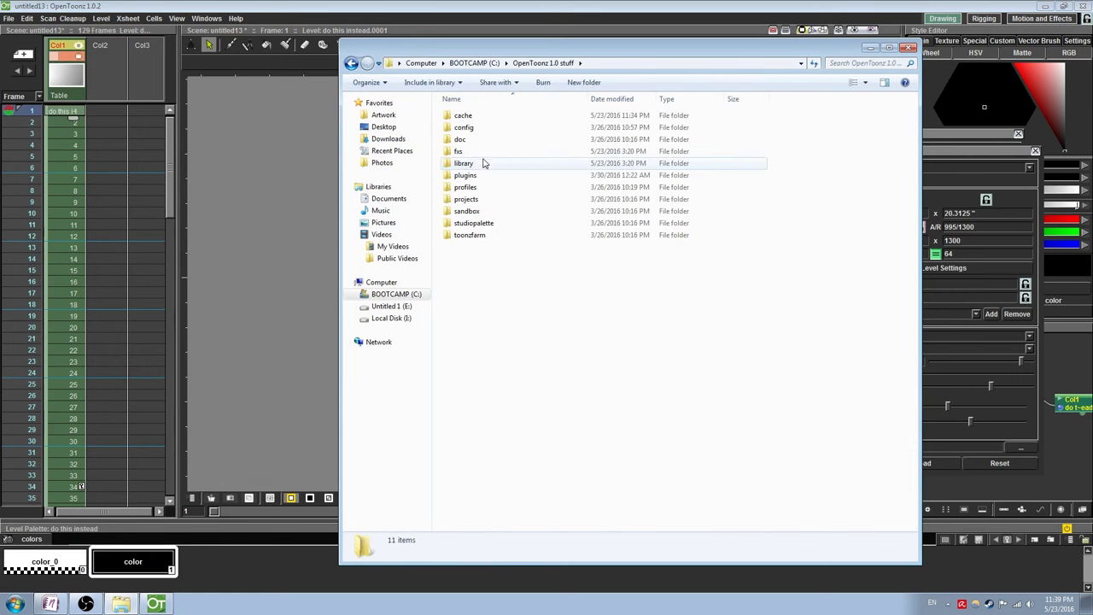
pyautogui.doubleClick(476, 214)
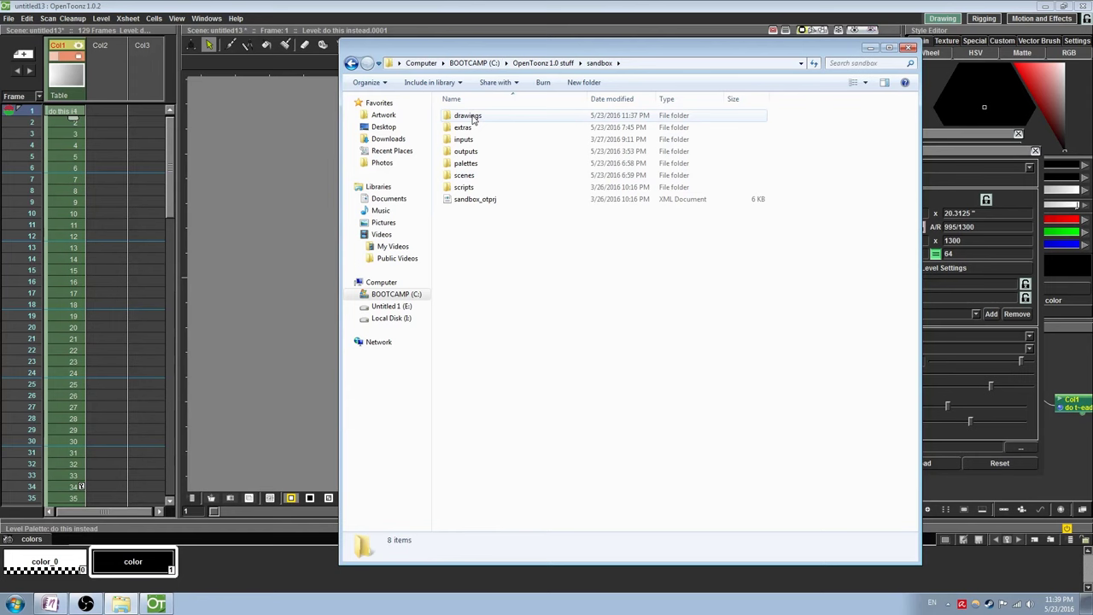
pyautogui.doubleClick(470, 116)
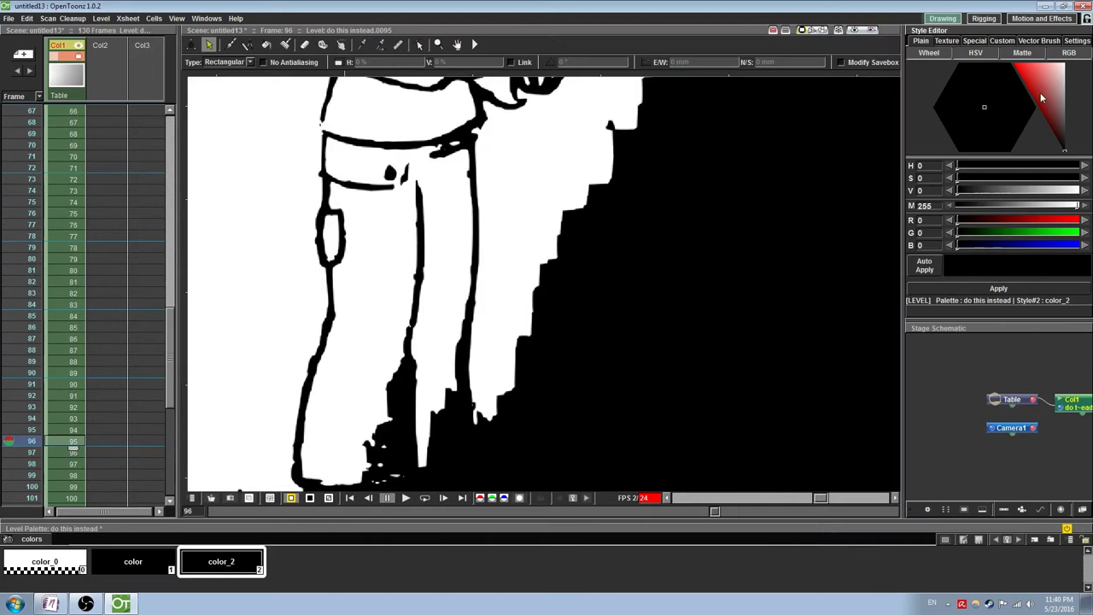
# - Make the color_2 style red and fill the character's pants with it
pyautogui.click(1036, 81)
pyautogui.click(998, 289)
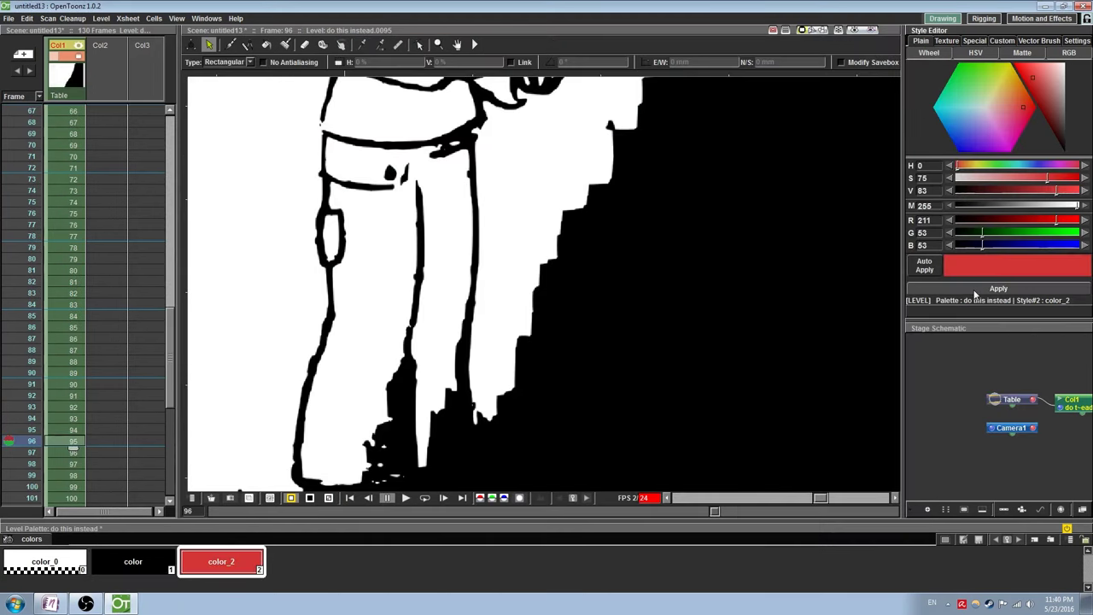
pyautogui.click(266, 45)
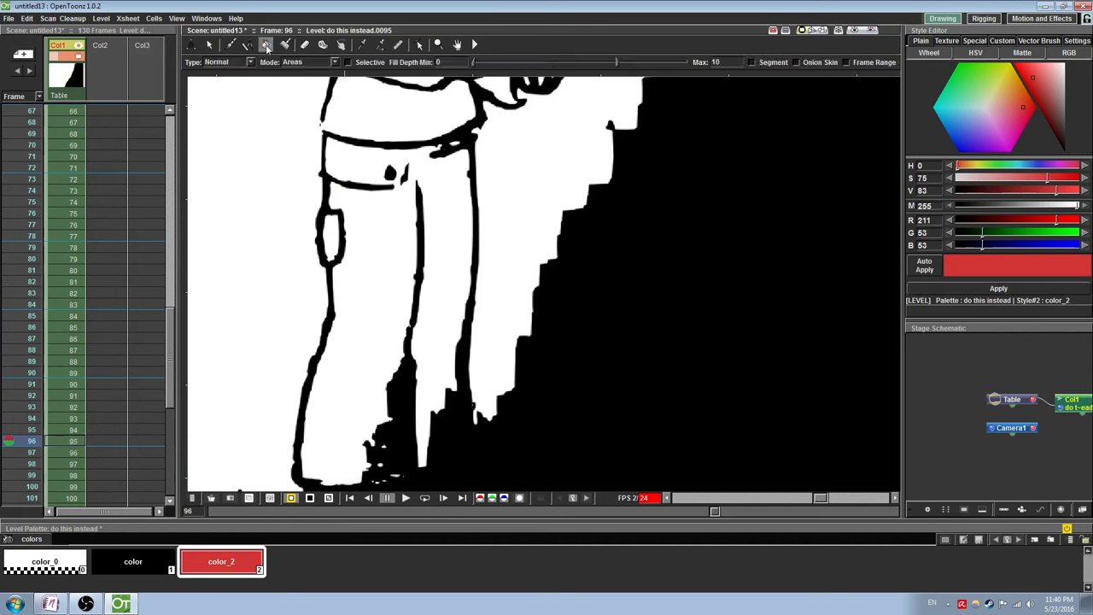
pyautogui.click(388, 253)
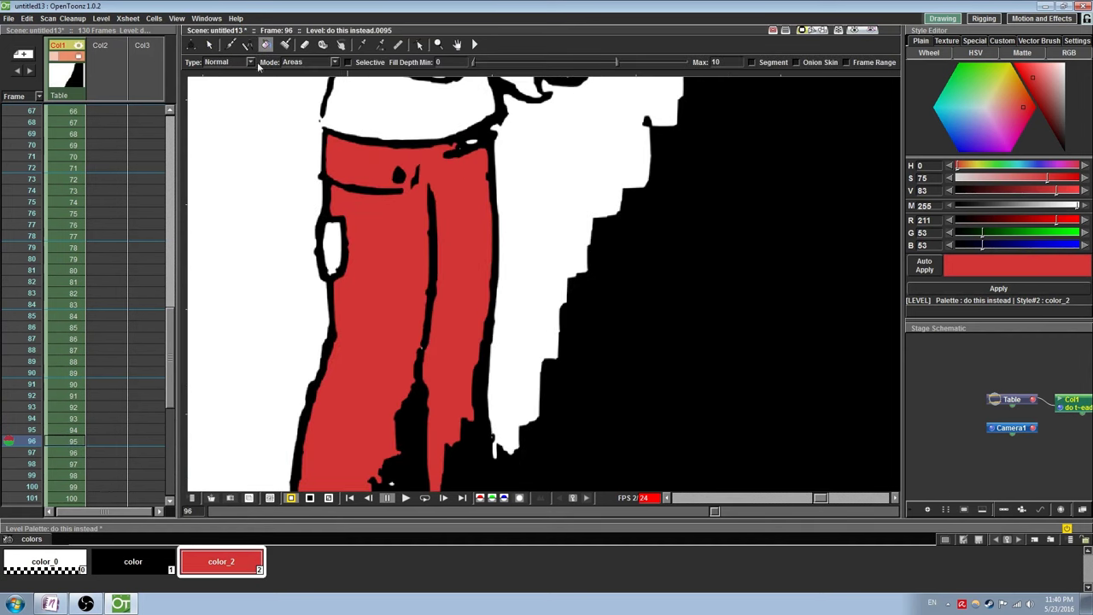
# - Draw a thin red brush stroke beside the leg, then undo the stroke and the pants fill
pyautogui.click(229, 45)
pyautogui.moveTo(234, 101); pyautogui.dragTo(248, 222)
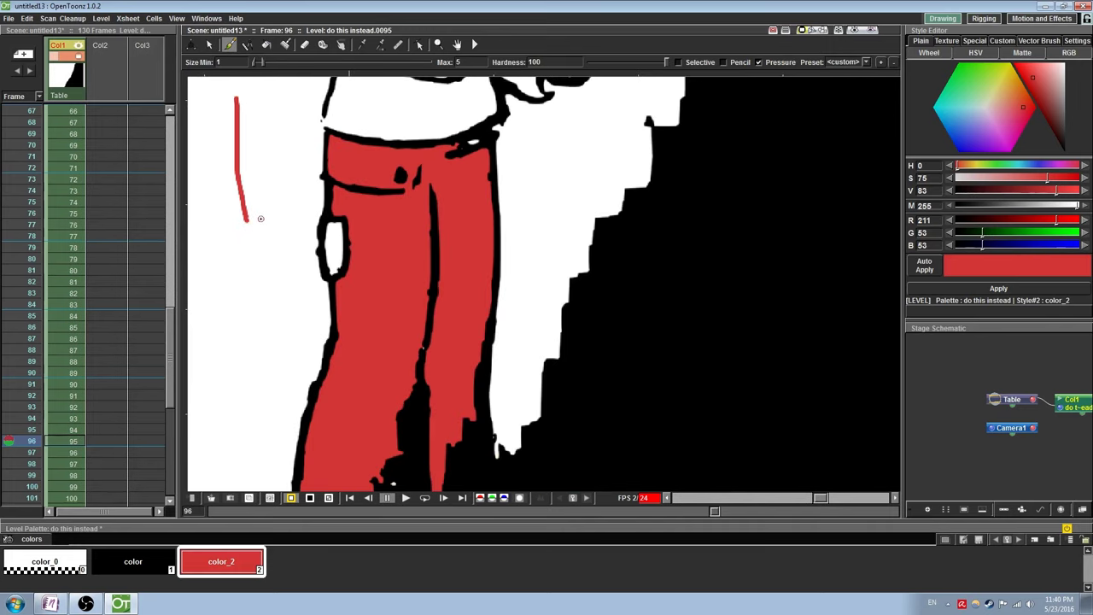
pyautogui.hotkey('ctrl', 'z')
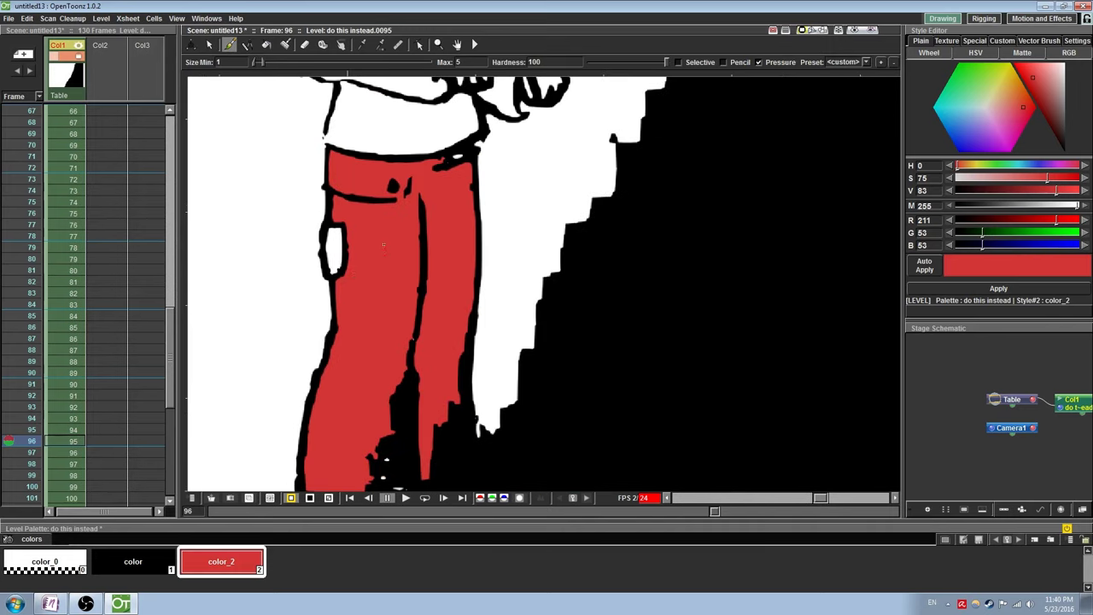
pyautogui.hotkey('ctrl', 'z')
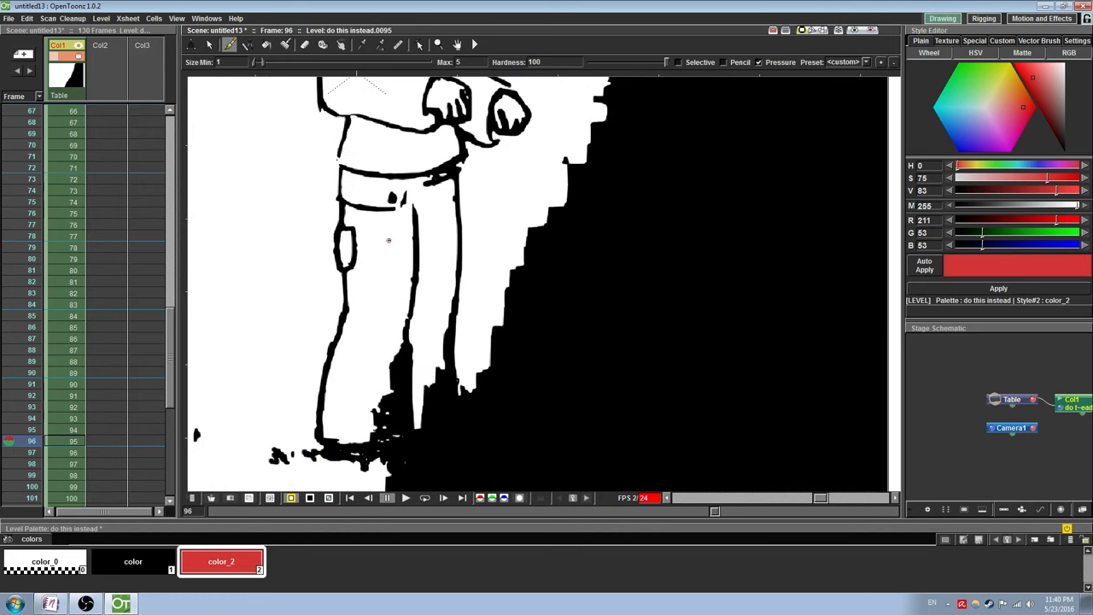
pyautogui.scroll(-5, 211, 480)
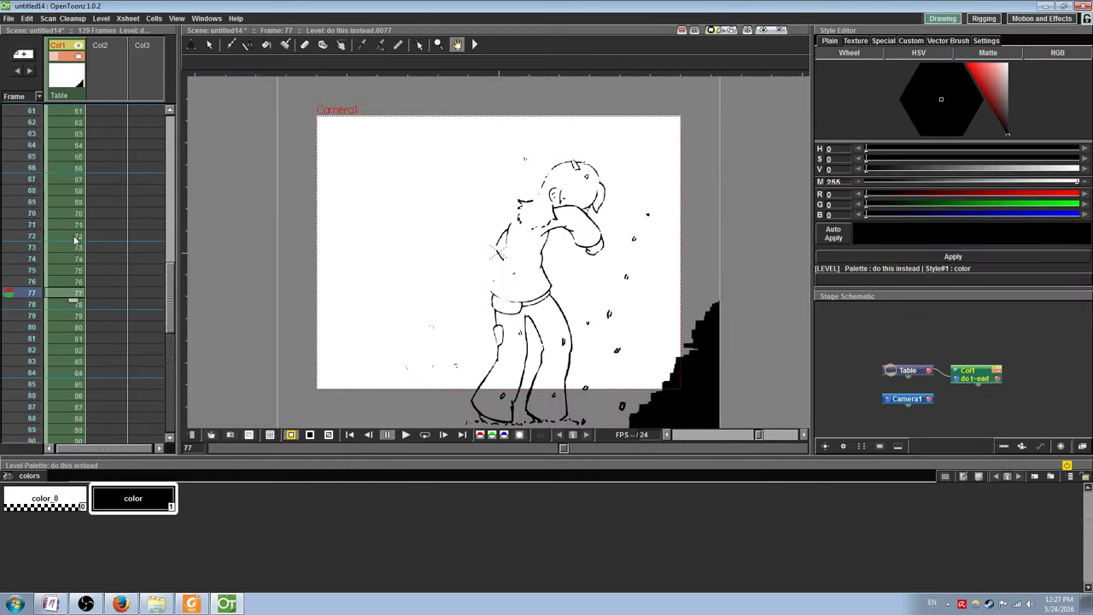
# - Return to frame 1 and convert the level to vectors into new column Col2
pyautogui.hotkey('alt', ',')
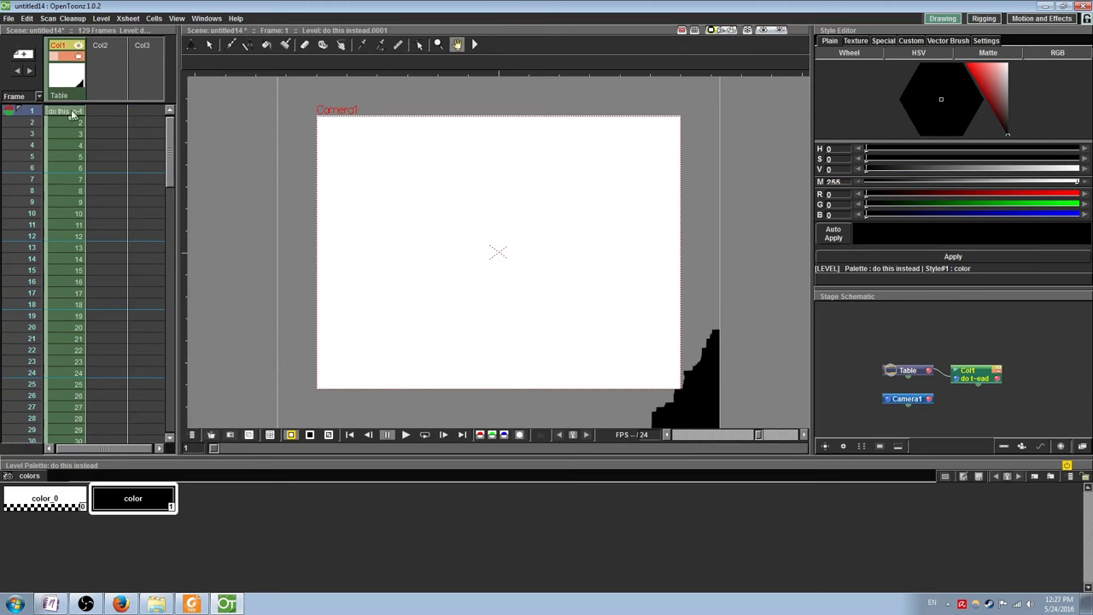
pyautogui.scroll(-4, 76, 282)
pyautogui.scroll(-12, 76, 325)
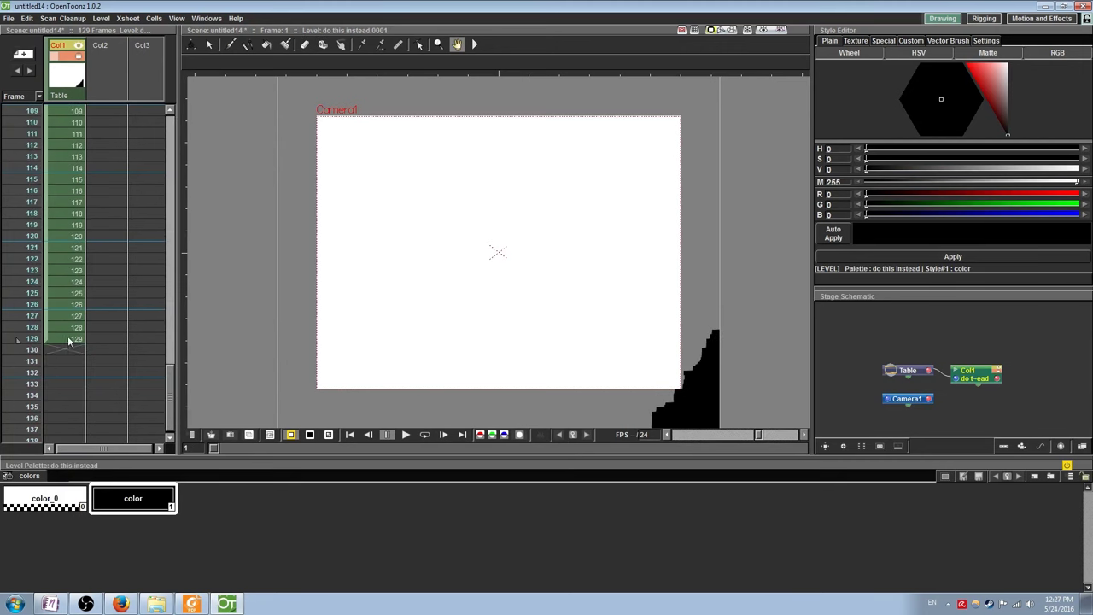
pyautogui.click(129, 18)
pyautogui.moveTo(148, 18)
pyautogui.moveTo(101, 18)
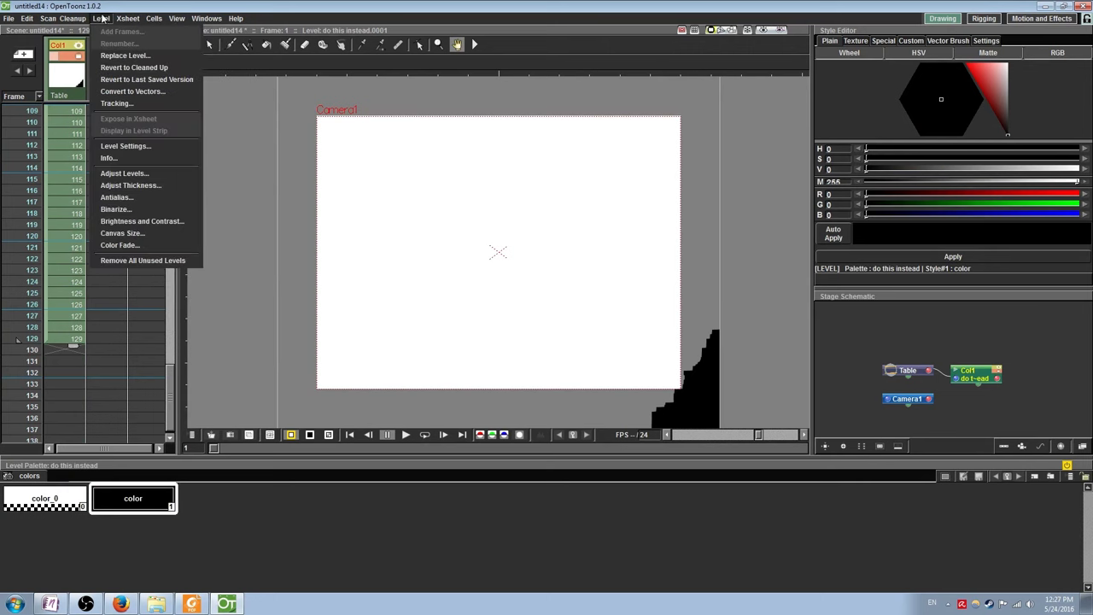
pyautogui.click(129, 90)
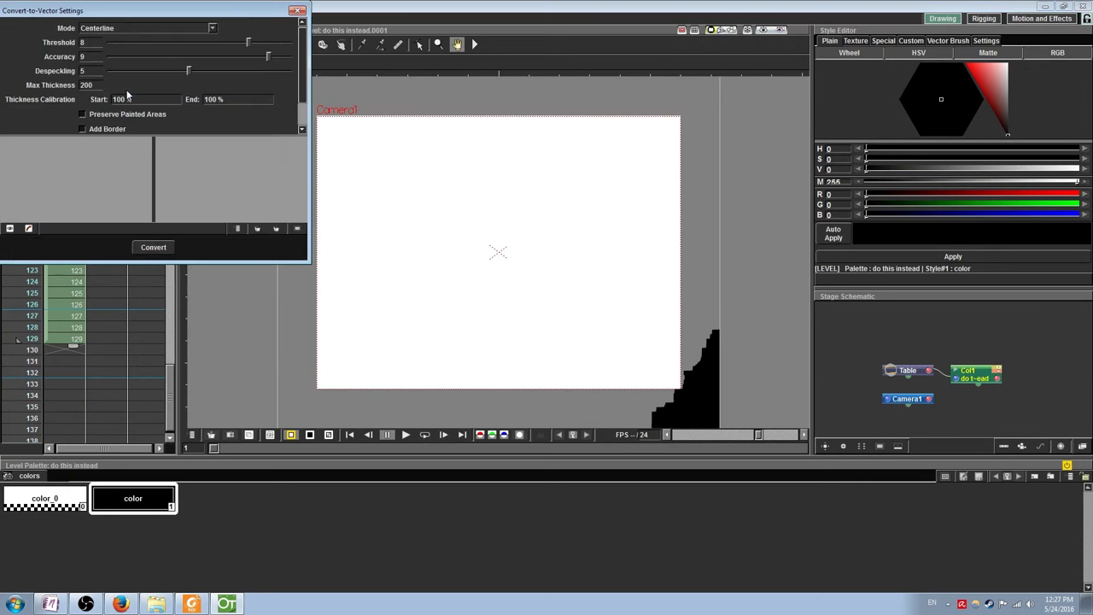
pyautogui.click(154, 248)
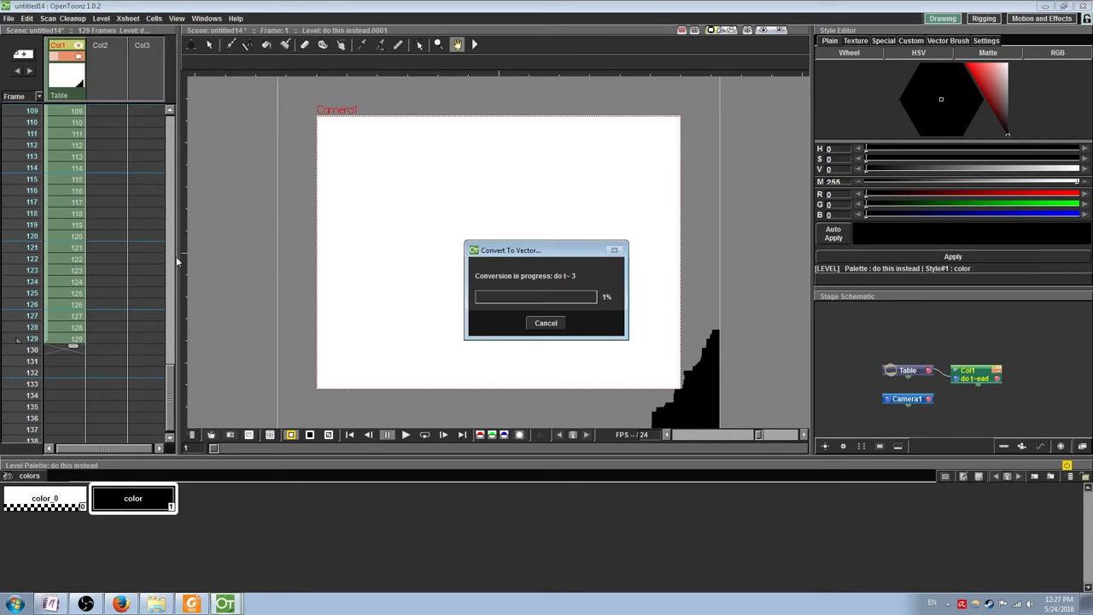
# - Select Col1 frames 26–54 and run Convert to Vectors on them
pyautogui.click(71, 396)
pyautogui.scroll(-5, 71, 395)
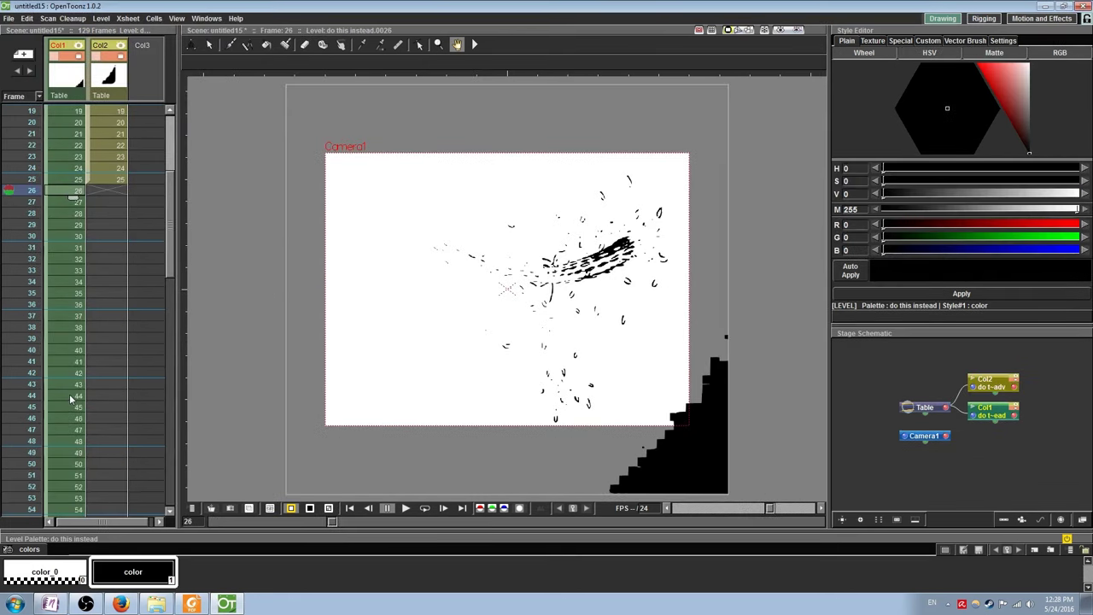
pyautogui.keyDown('shift'); pyautogui.click(63, 438); pyautogui.keyUp('shift')
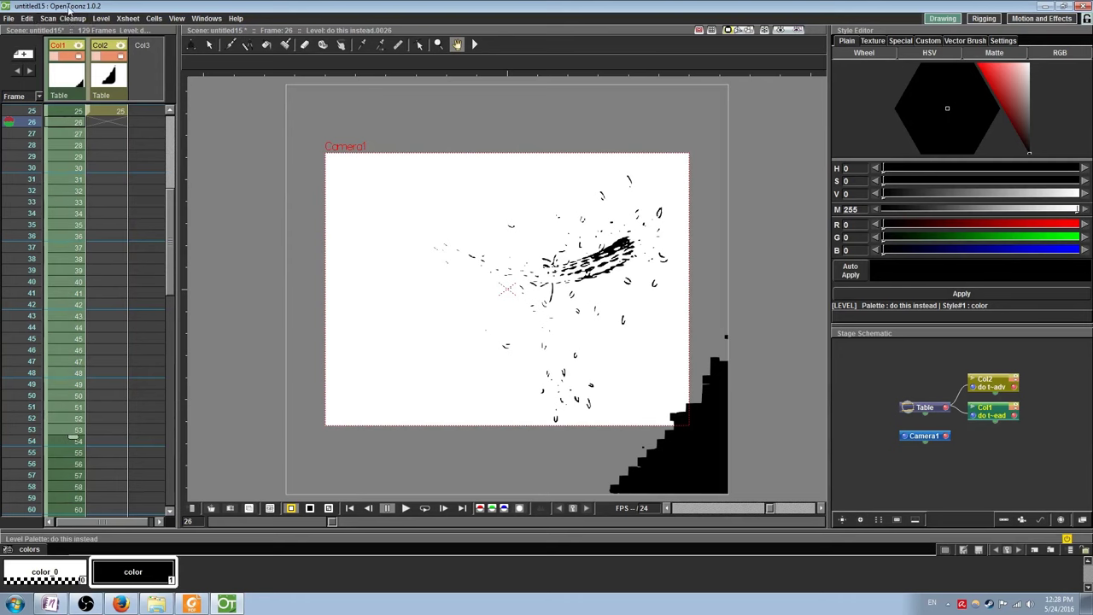
pyautogui.click(100, 19)
pyautogui.click(120, 89)
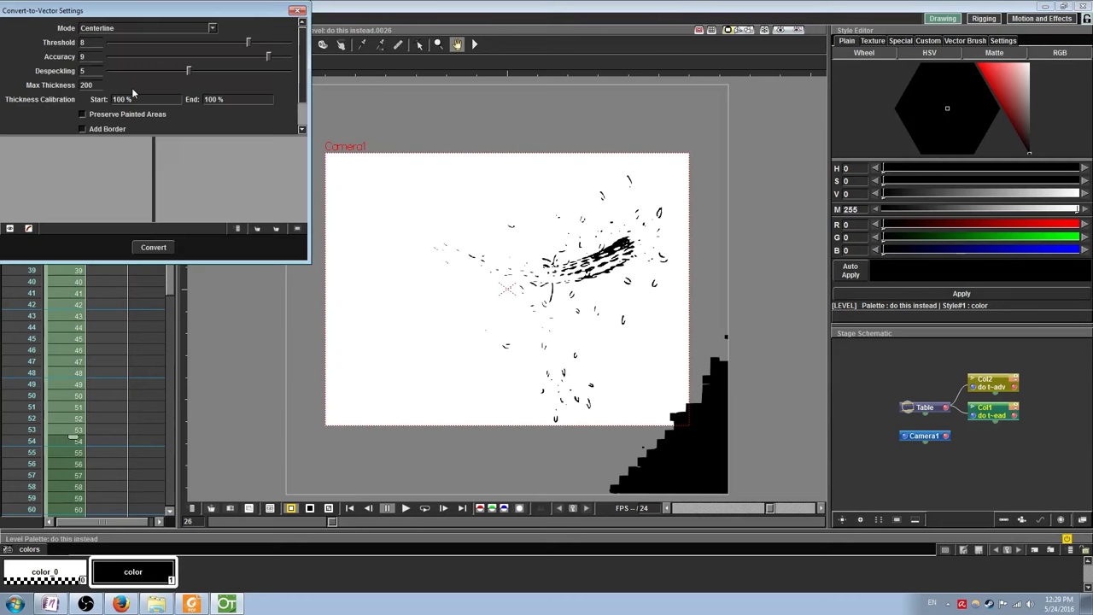
pyautogui.click(156, 247)
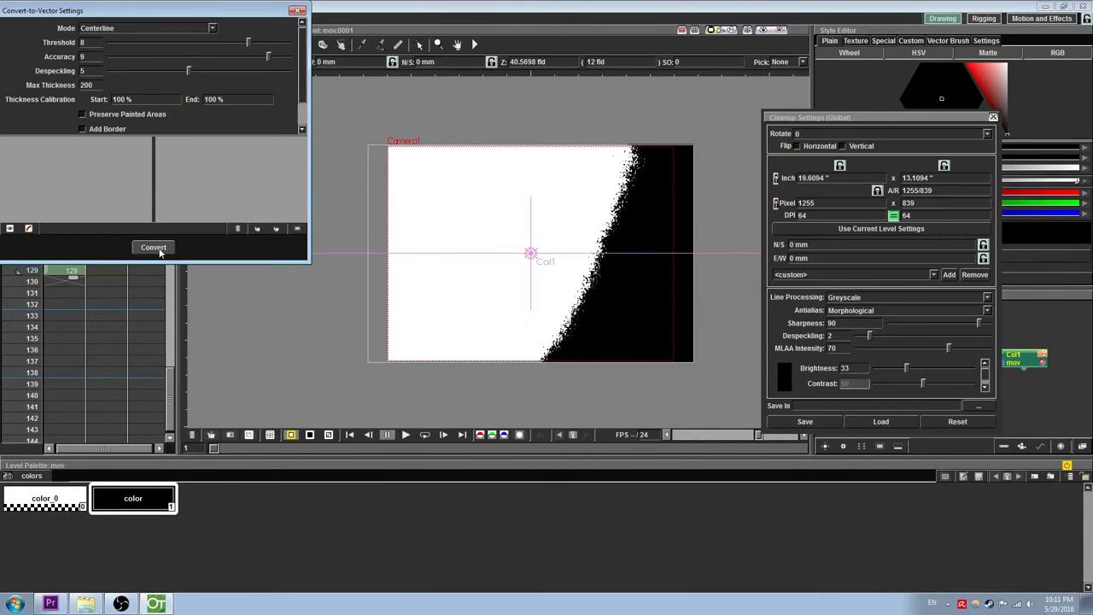
# - Convert the mov level to vectors and attempt Save All
pyautogui.click(154, 248)
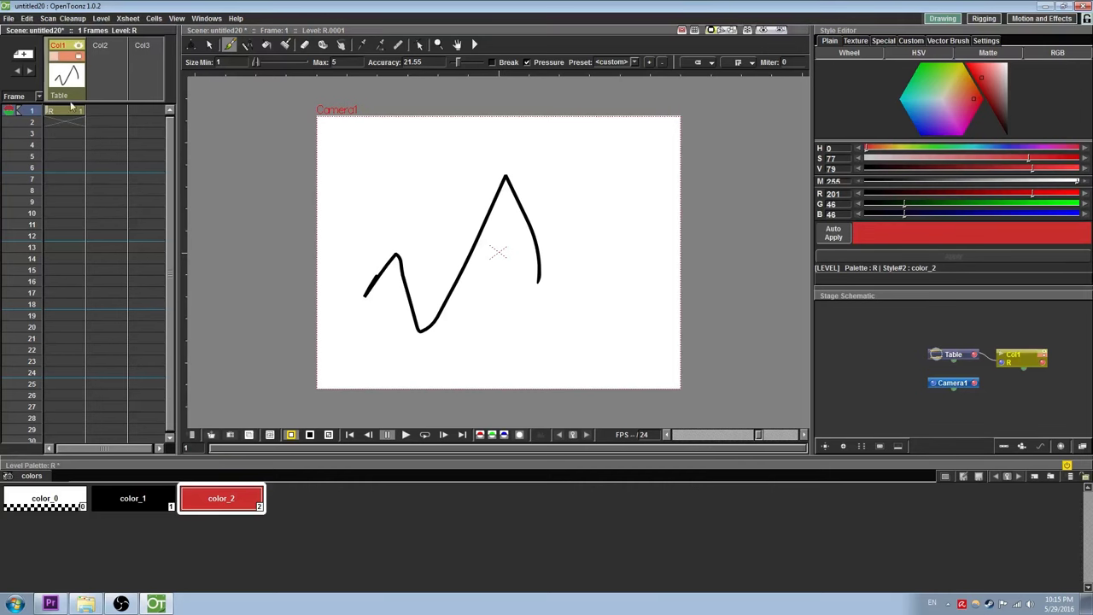
pyautogui.click(9, 18)
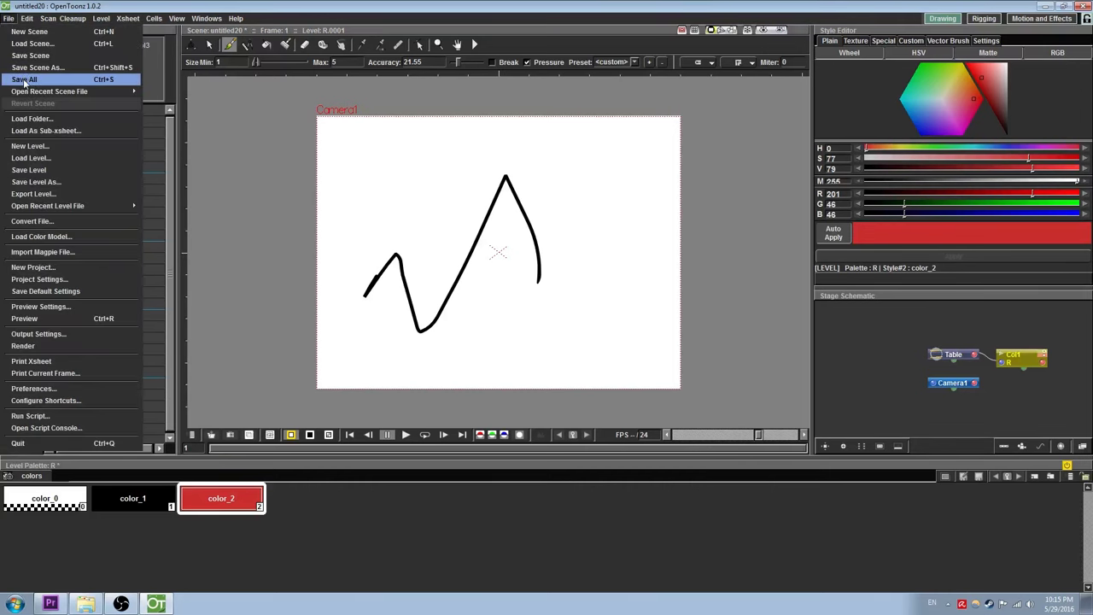
pyautogui.click(25, 79)
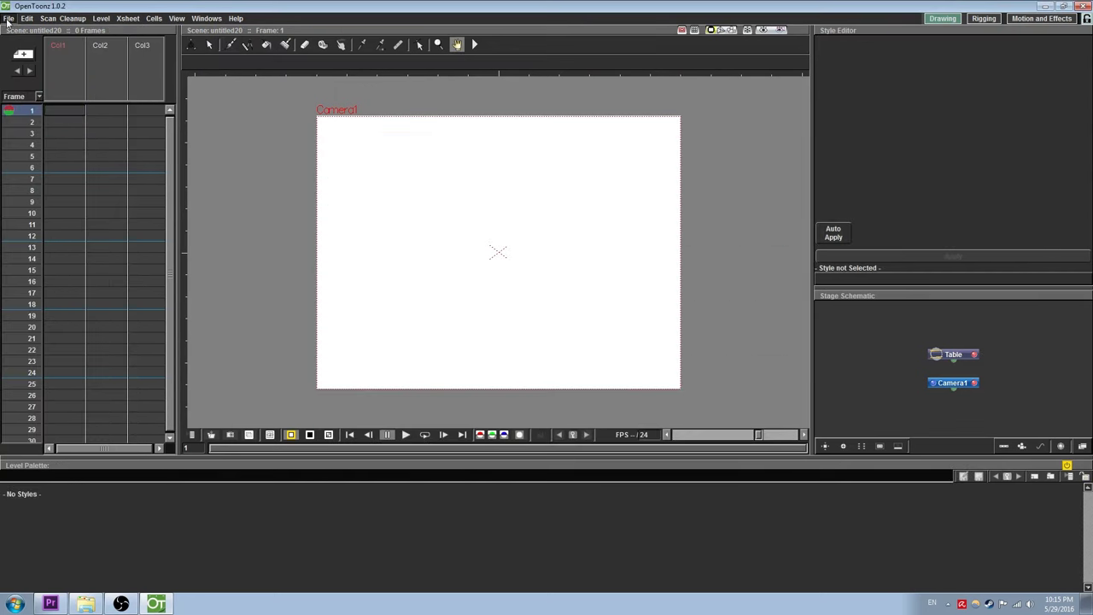
# - Cancel saving and reopen the most recent scene, untitled13, with the black ball
pyautogui.click(8, 18)
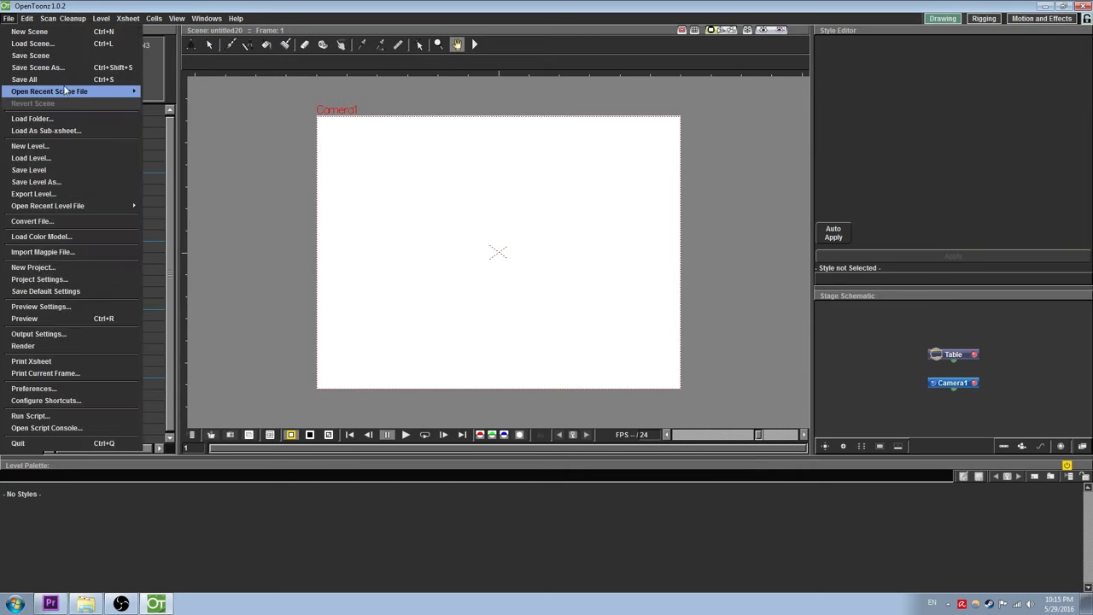
pyautogui.moveTo(67, 91)
pyautogui.click(166, 94)
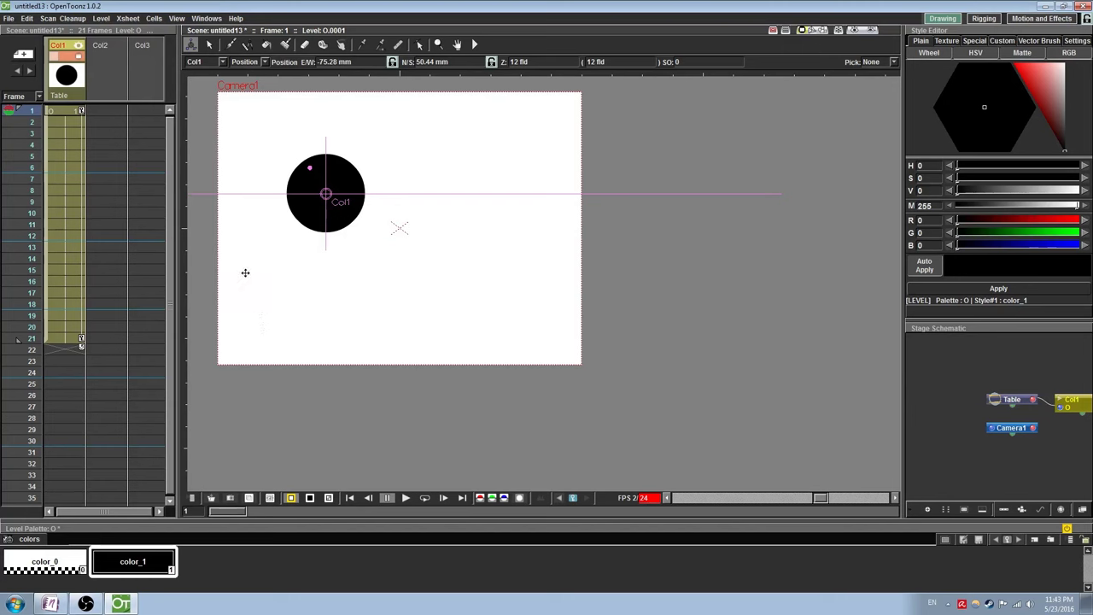
# - Scrub frames 1 to 20 and add onion-skin ghosts of frame 16 beside the circle
pyautogui.moveTo(239, 510); pyautogui.dragTo(547, 529)
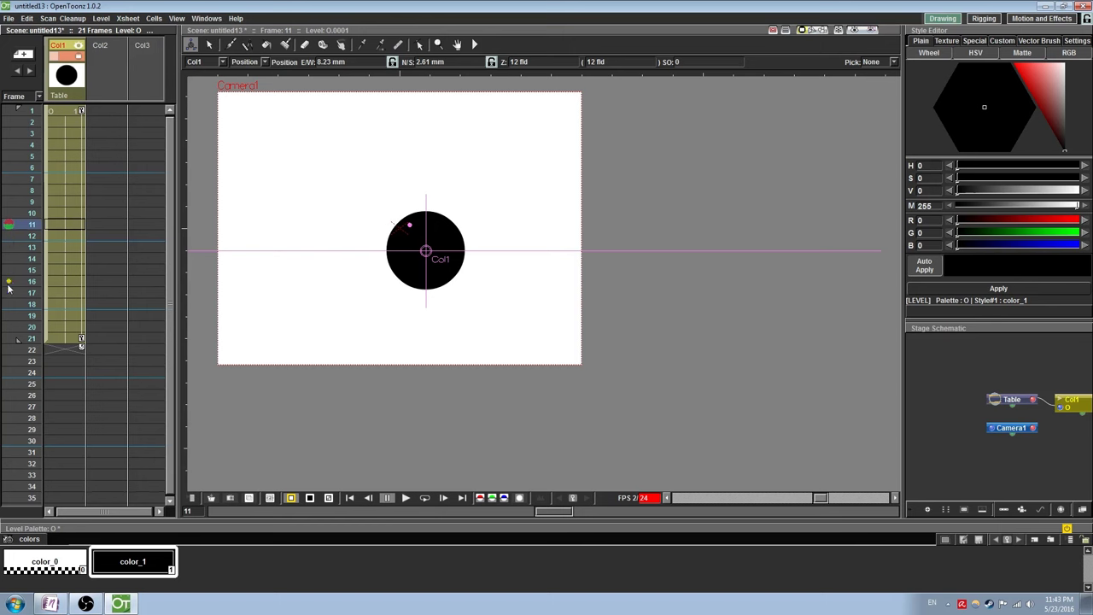
pyautogui.click(8, 282)
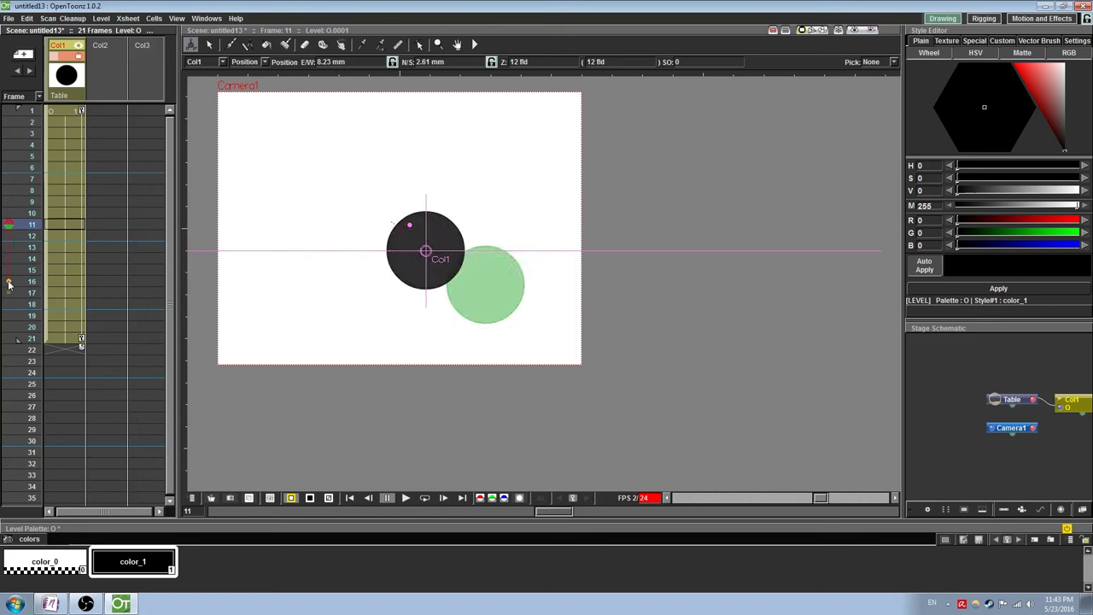
pyautogui.click(9, 284)
# - Toggle fixed onion-skin ghosts of frames 13, 15 and 16 while checking frames 14, 10 and 5
pyautogui.click(6, 282)
pyautogui.click(6, 283)
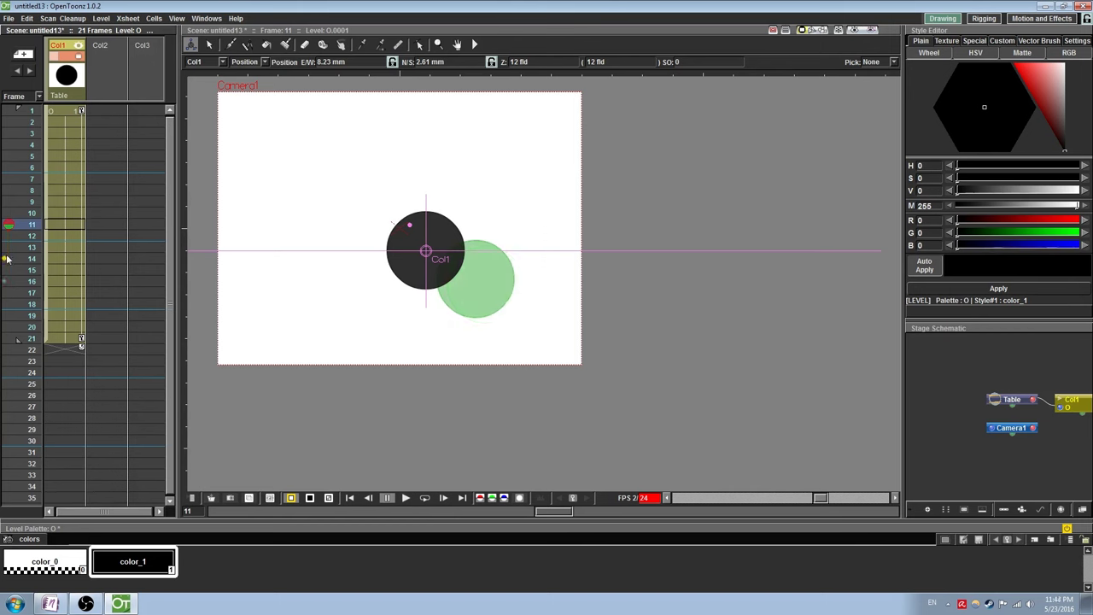
pyautogui.click(4, 268)
pyautogui.click(5, 282)
pyautogui.click(5, 270)
pyautogui.click(9, 248)
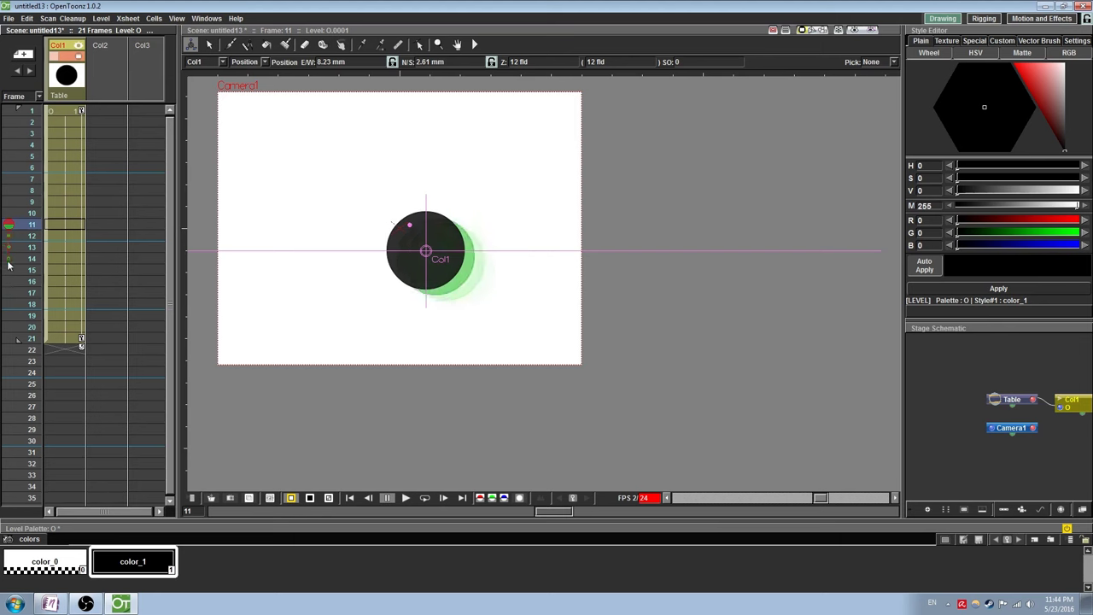
pyautogui.click(60, 258)
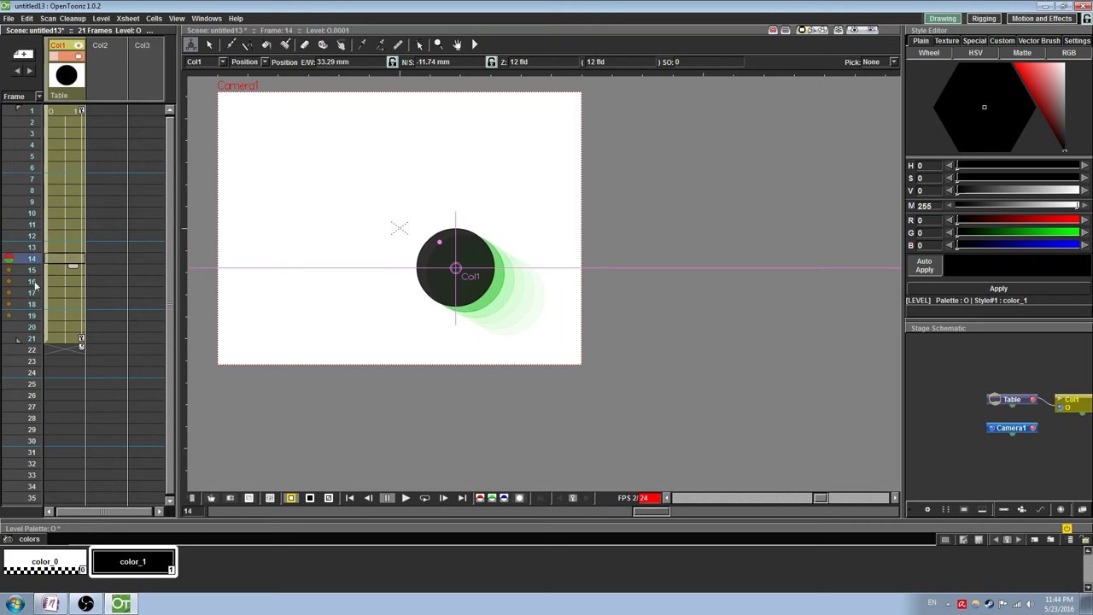
pyautogui.click(72, 213)
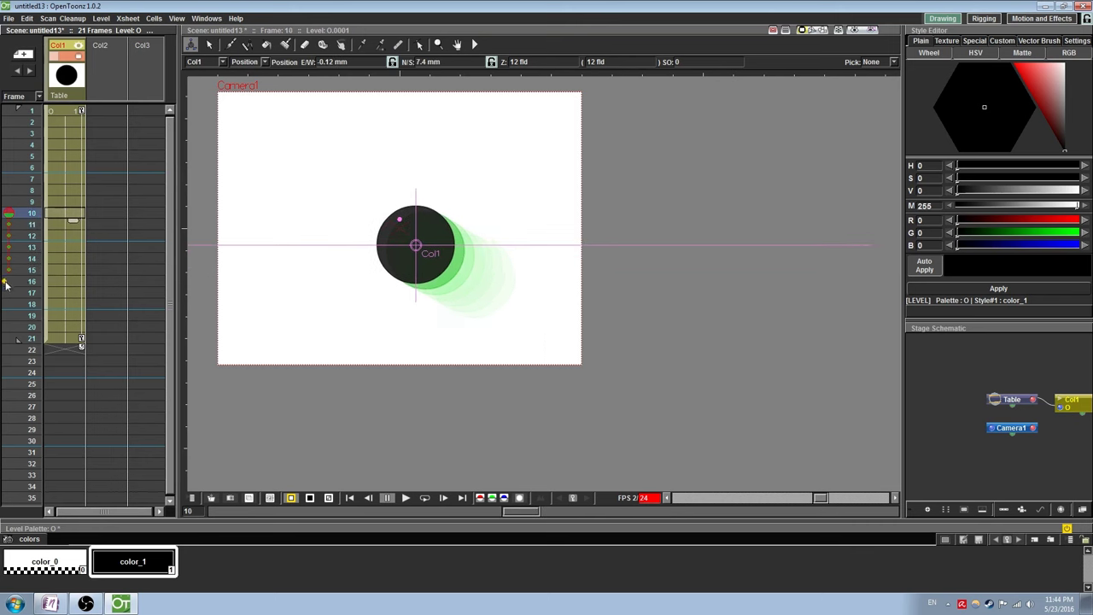
pyautogui.click(61, 159)
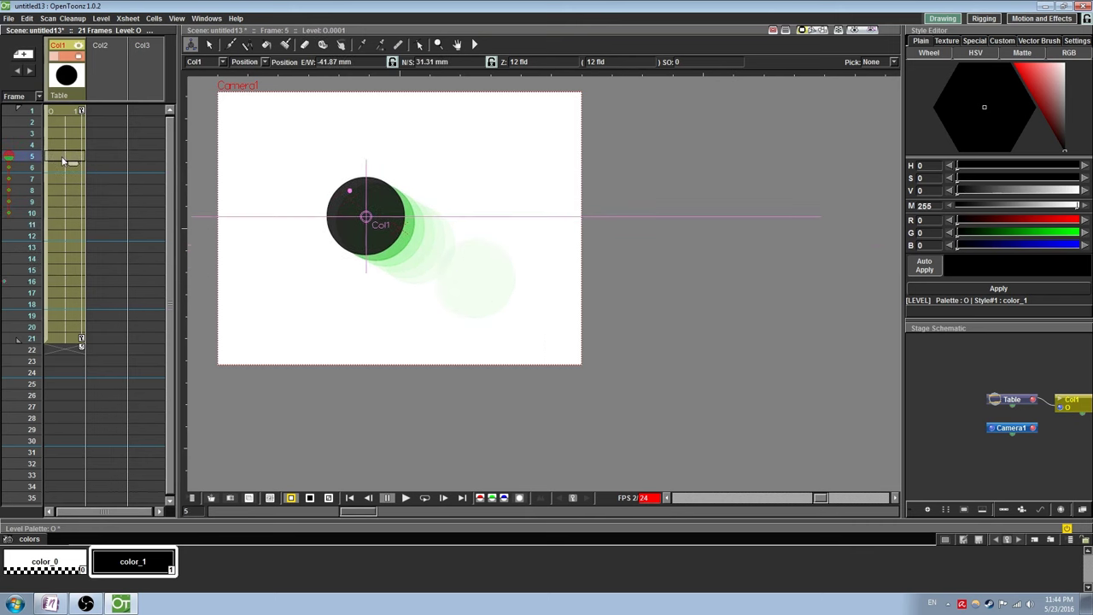
pyautogui.click(6, 282)
# - From frame 9, show red ghosts of frames 4–8 and green ghosts through frame 20
pyautogui.click(61, 201)
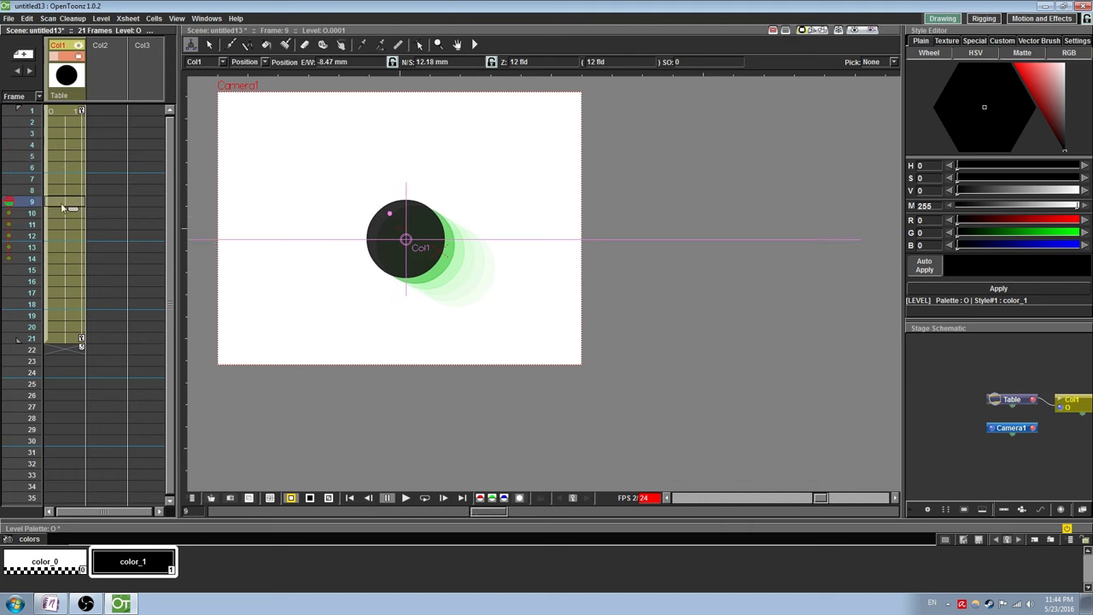
pyautogui.moveTo(10, 202); pyautogui.dragTo(12, 154)
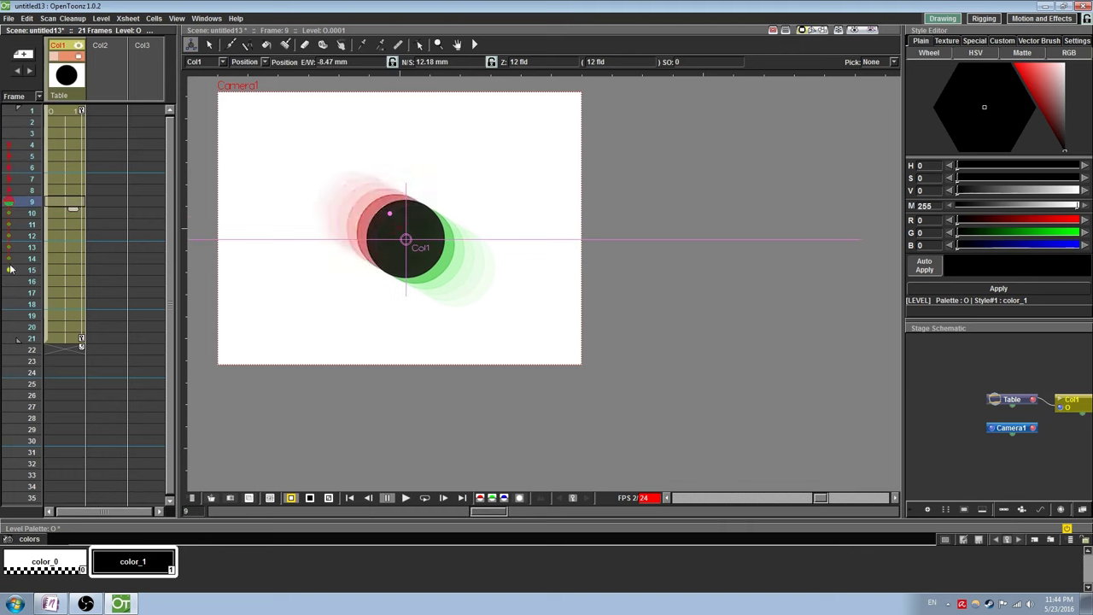
pyautogui.moveTo(10, 270); pyautogui.dragTo(11, 331)
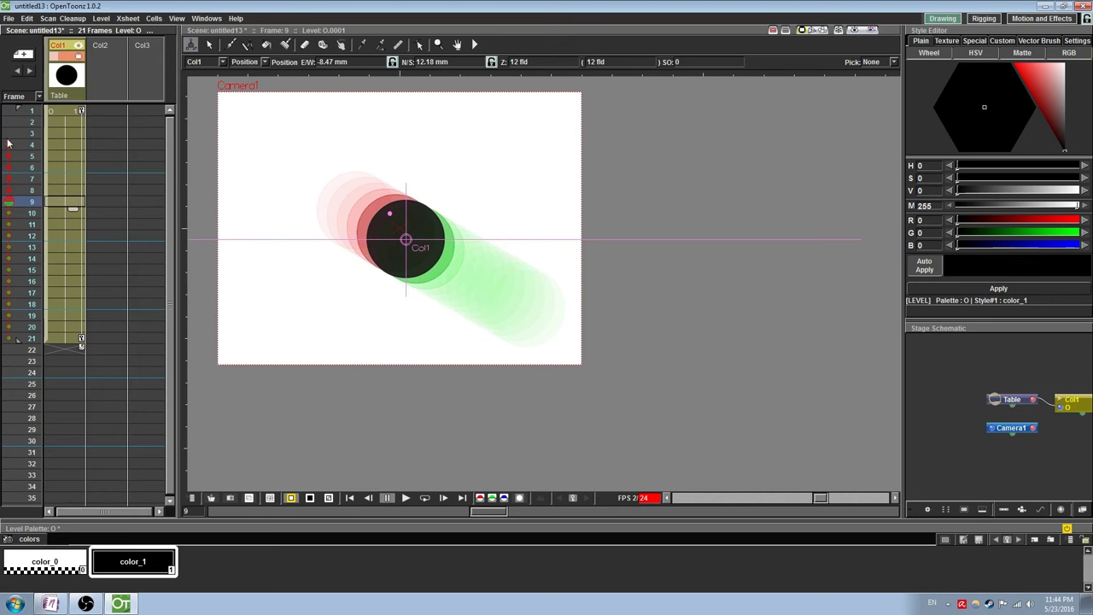
# - Go to frame 10 and extend the onion skin to the whole scene
pyautogui.hotkey('alt', ',')
pyautogui.scroll(4, 303, 232)
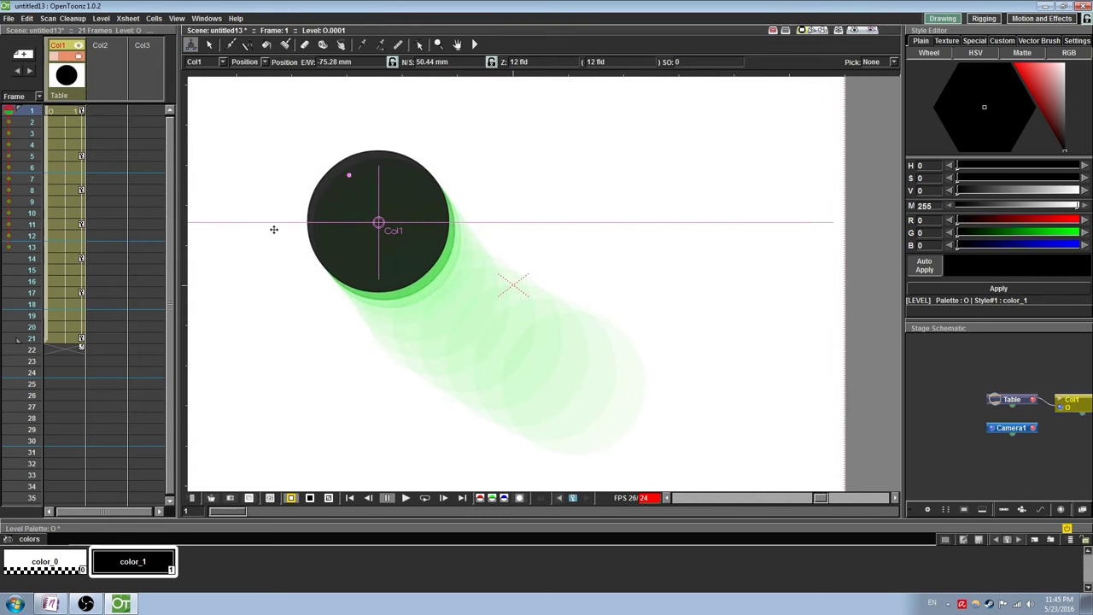
pyautogui.click(69, 214)
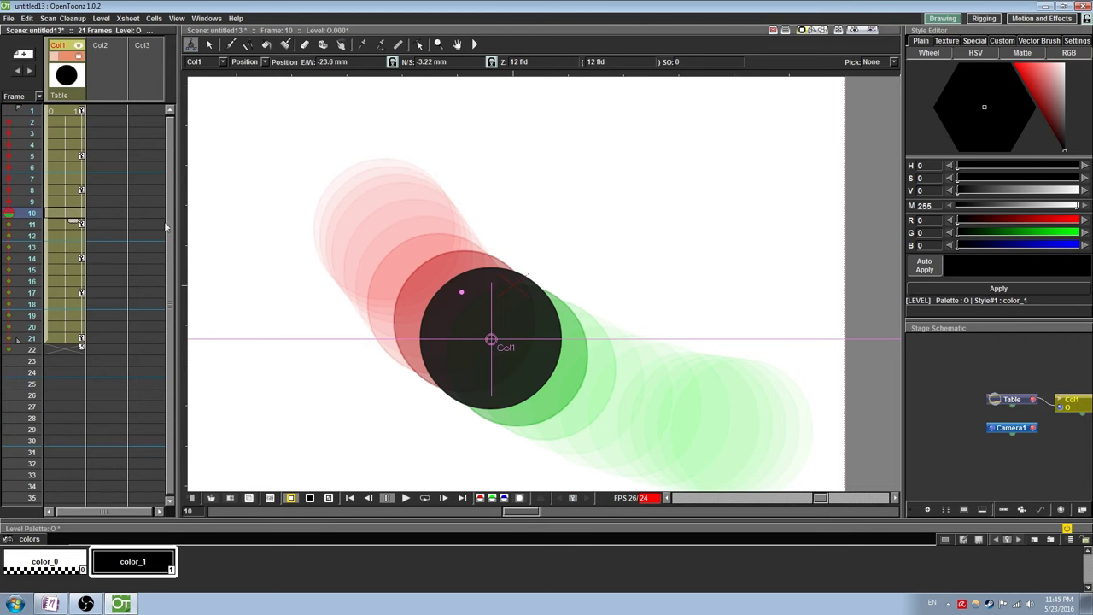
pyautogui.scroll(3, 494, 275)
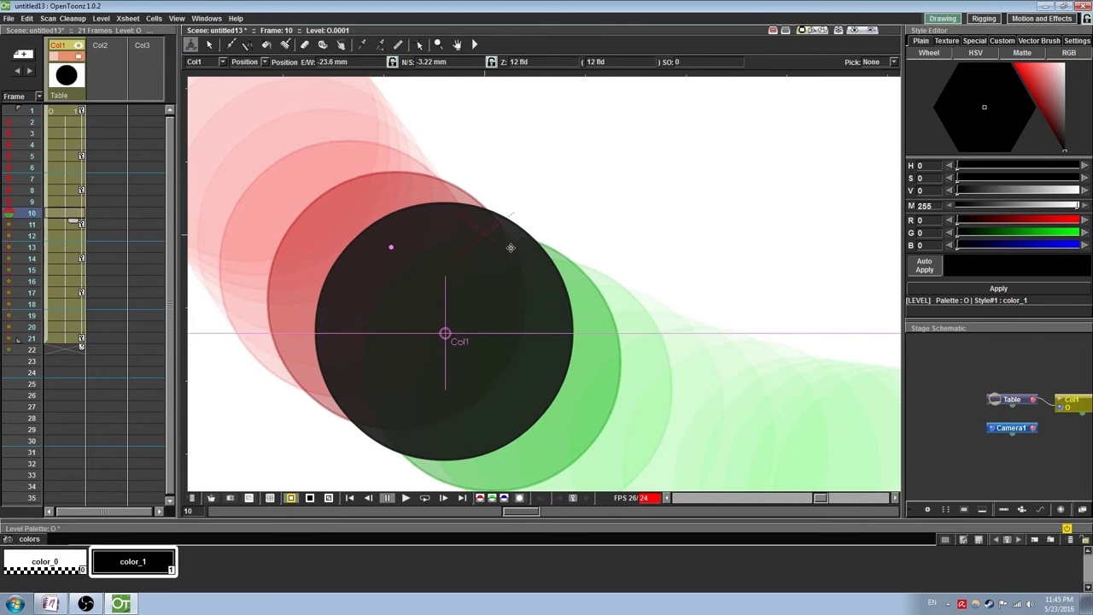
pyautogui.scroll(2, 487, 224)
pyautogui.scroll(2, 519, 227)
pyautogui.scroll(-2, 507, 220)
pyautogui.scroll(-2, 510, 221)
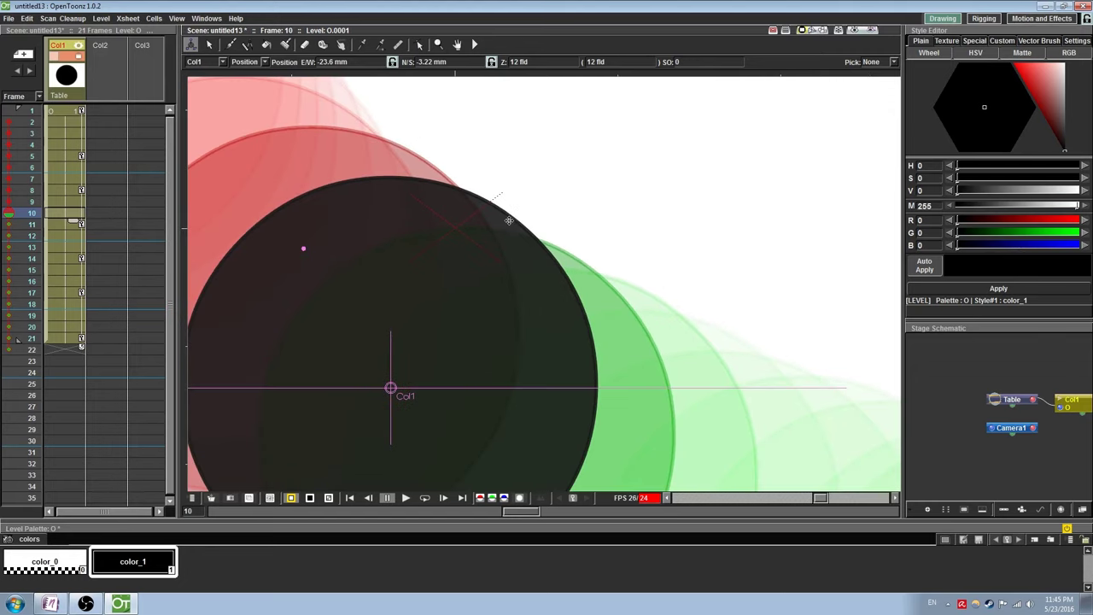
pyautogui.rightClick(555, 207)
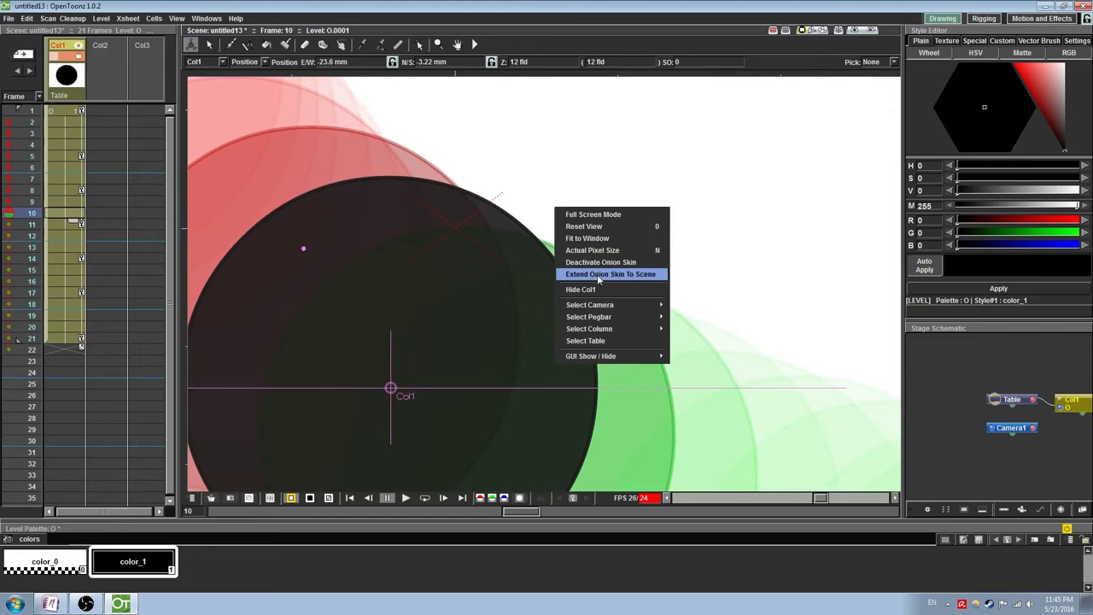
pyautogui.click(605, 260)
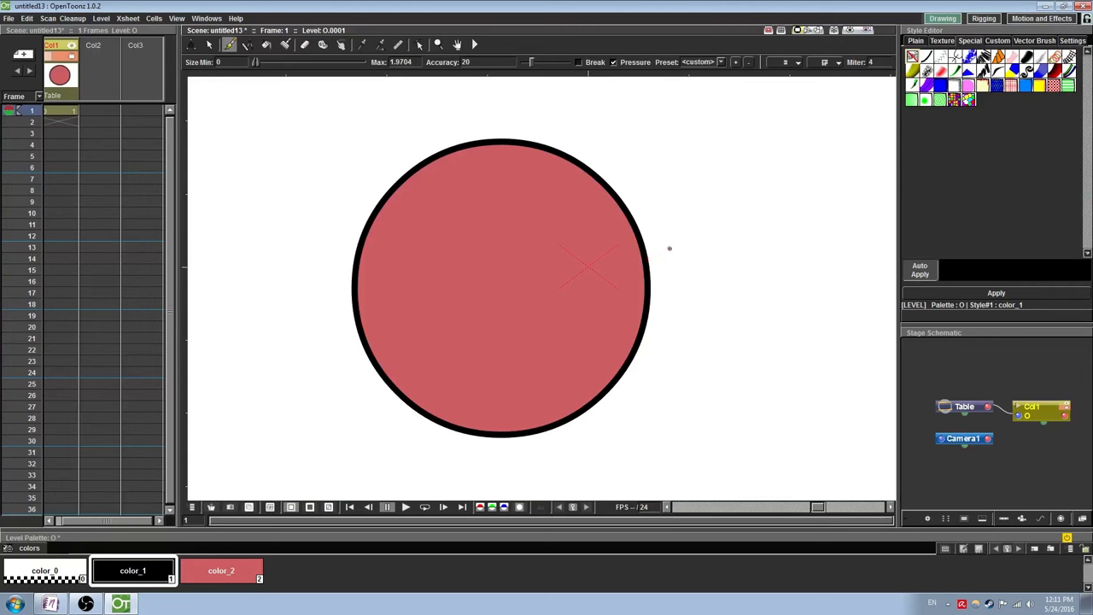
# - Select color_2 and try brick, checkered and wood texture fills for the circle
pyautogui.click(916, 40)
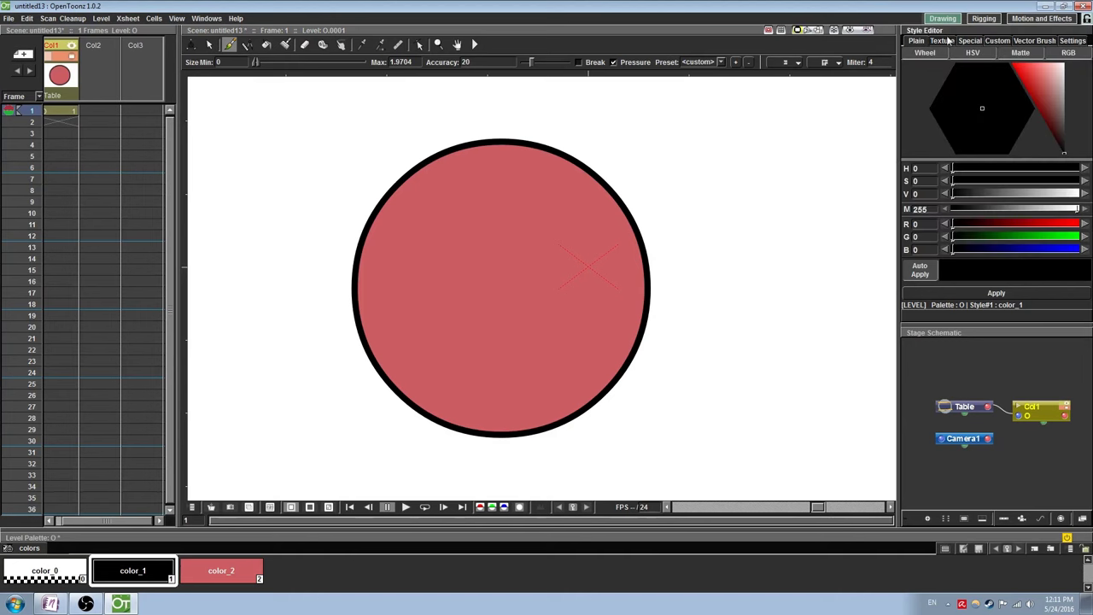
pyautogui.click(220, 571)
pyautogui.click(942, 40)
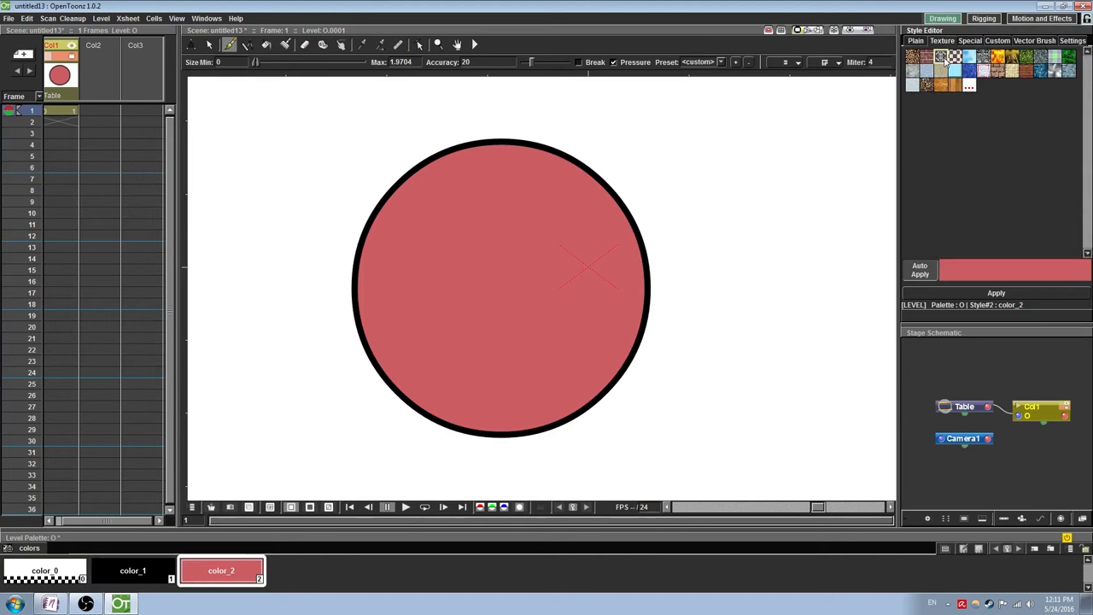
pyautogui.click(929, 58)
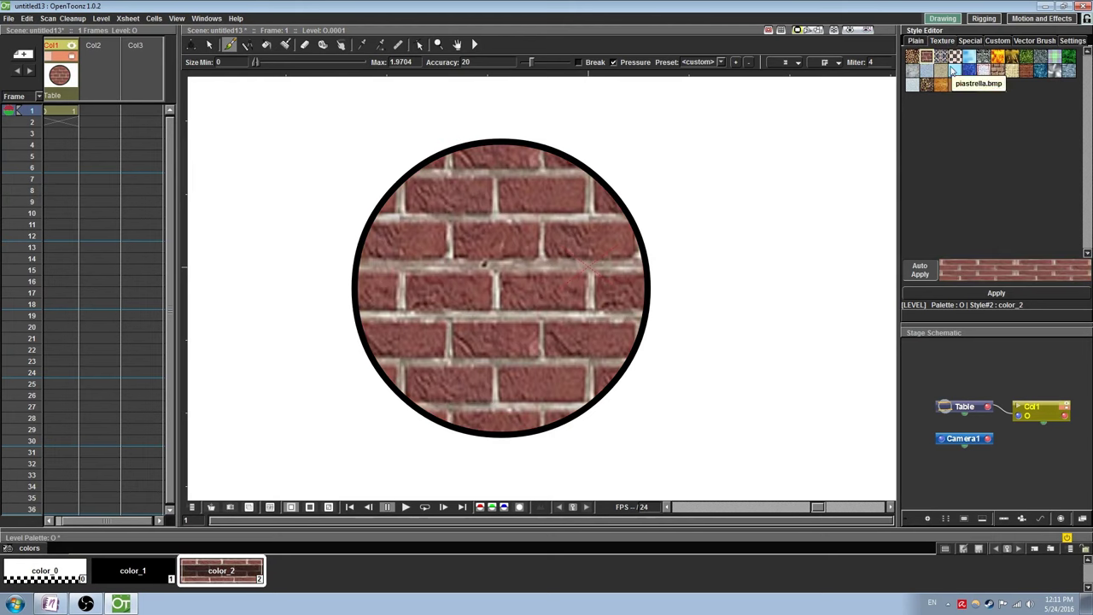
pyautogui.click(957, 58)
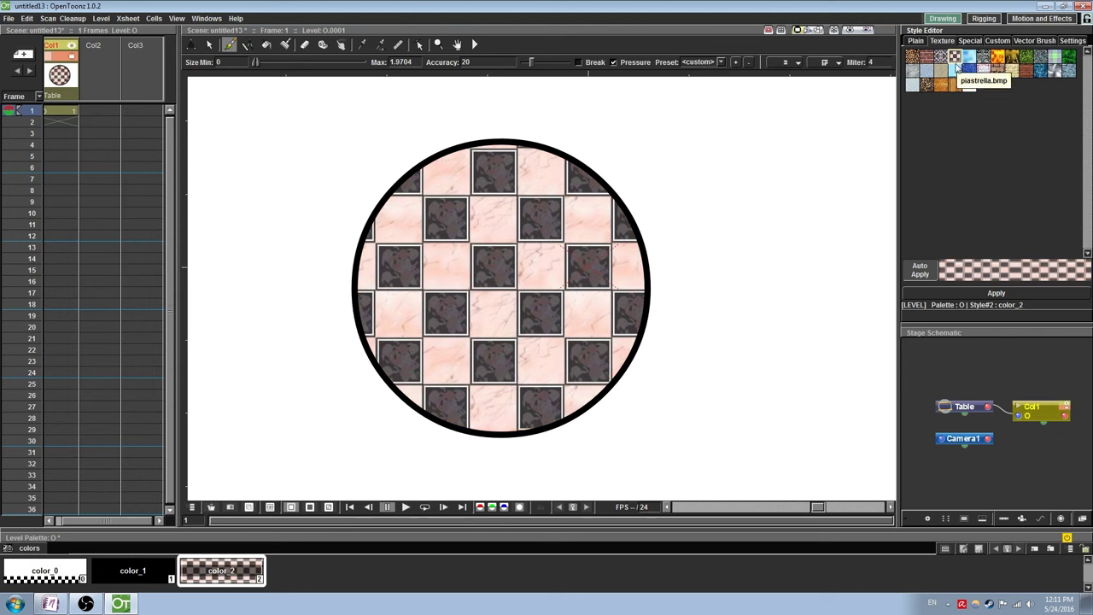
pyautogui.click(1026, 73)
pyautogui.click(954, 86)
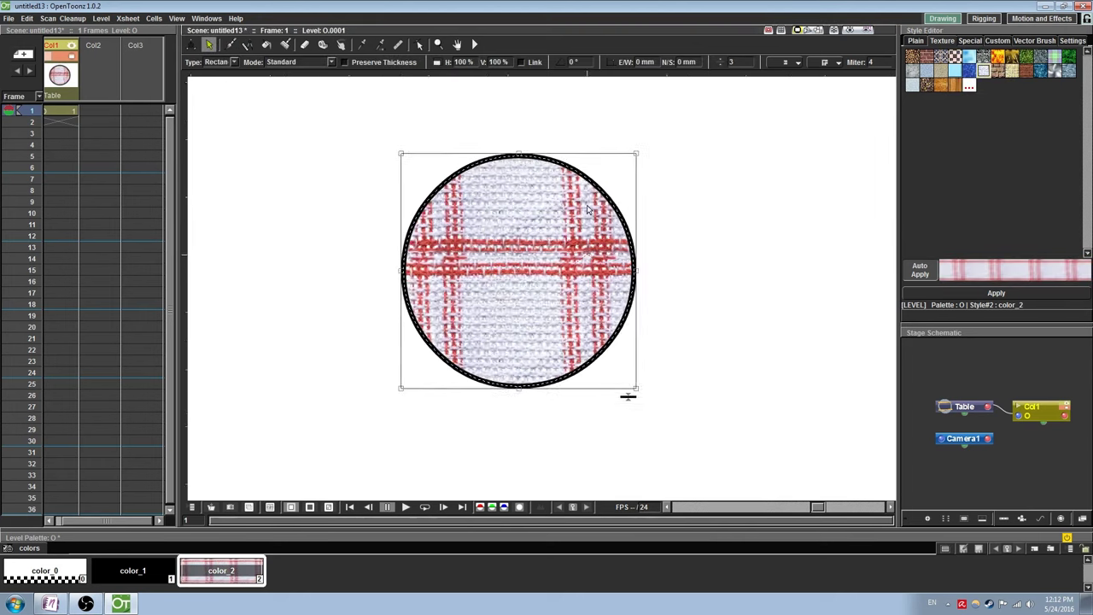
# - Enlarge the circle to about 165% and move it left and down
pyautogui.scroll(-2, 615, 180)
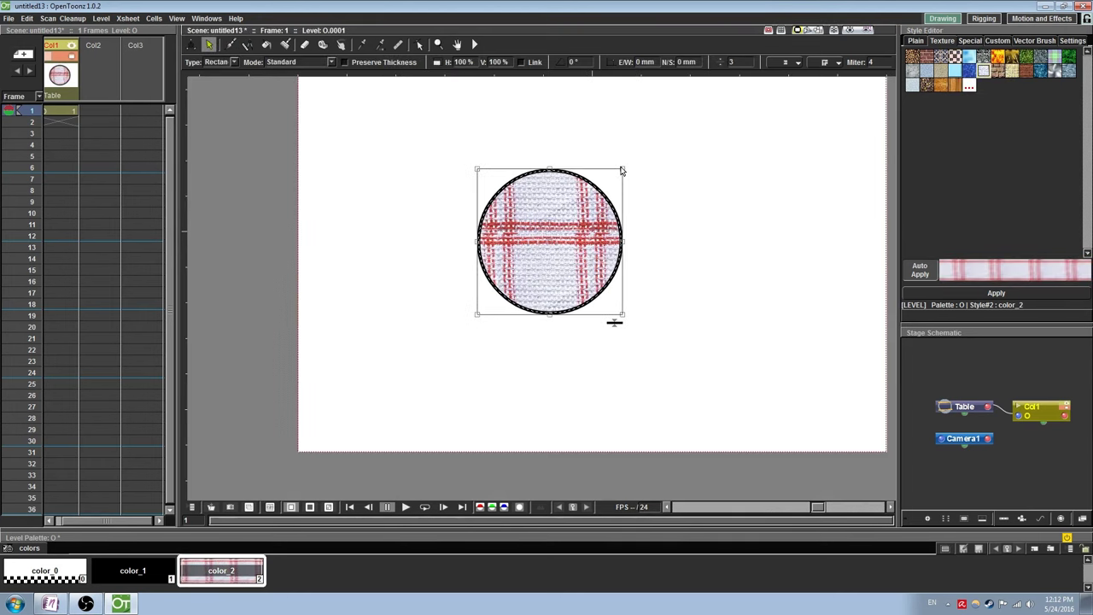
pyautogui.moveTo(621, 170); pyautogui.dragTo(750, 117)
pyautogui.moveTo(615, 311); pyautogui.dragTo(576, 337)
pyautogui.scroll(1, 756, 217)
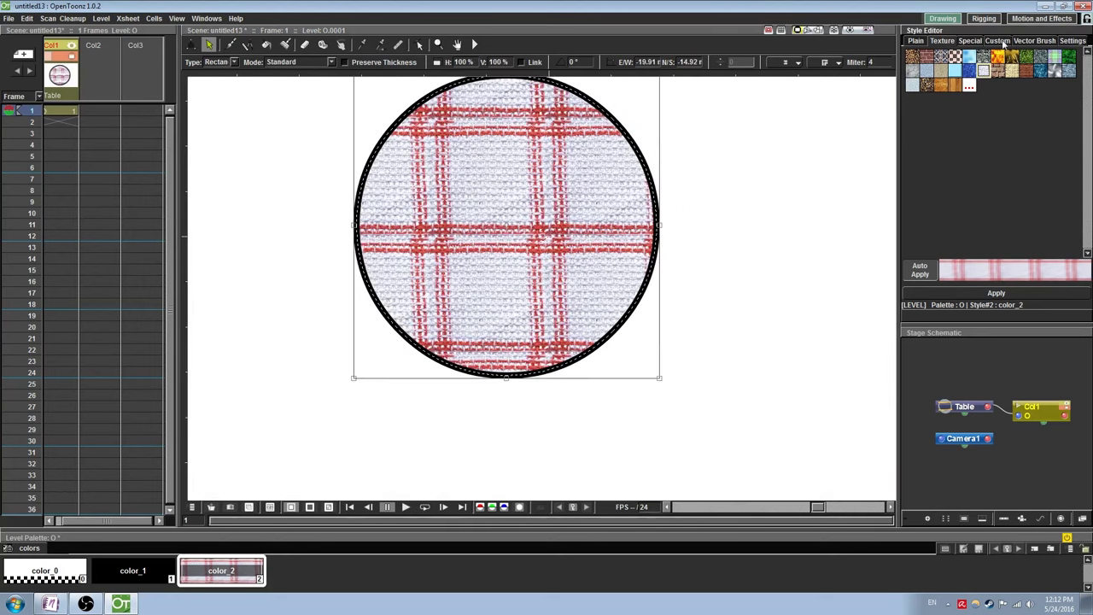
# - Select color_1 and try jagged green, yellow custom, black brush and zigzag outline strokes
pyautogui.click(119, 571)
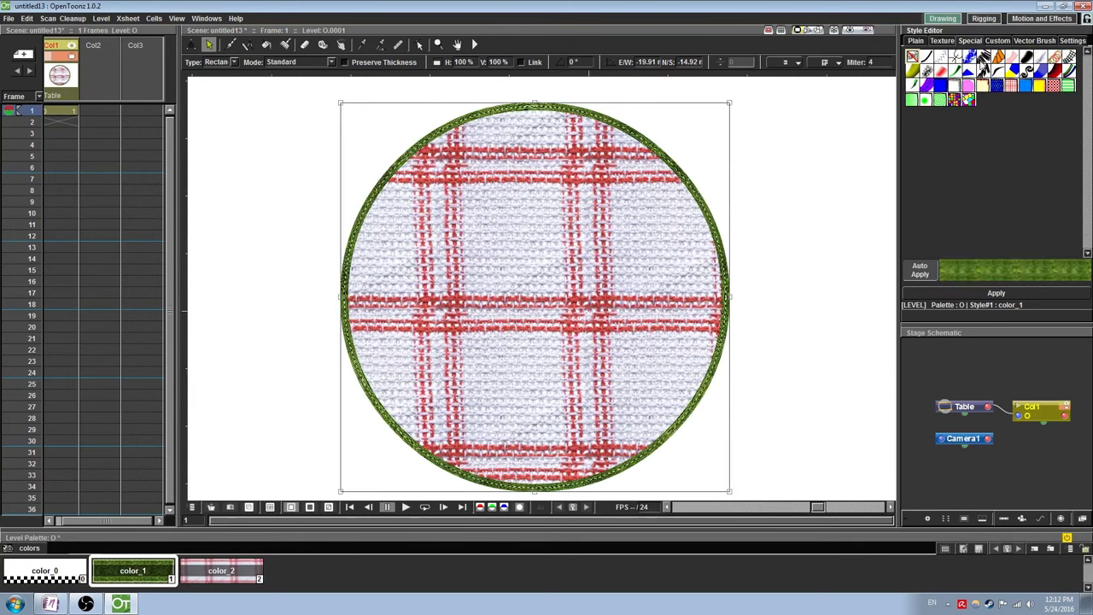
pyautogui.click(983, 75)
pyautogui.scroll(2, 753, 143)
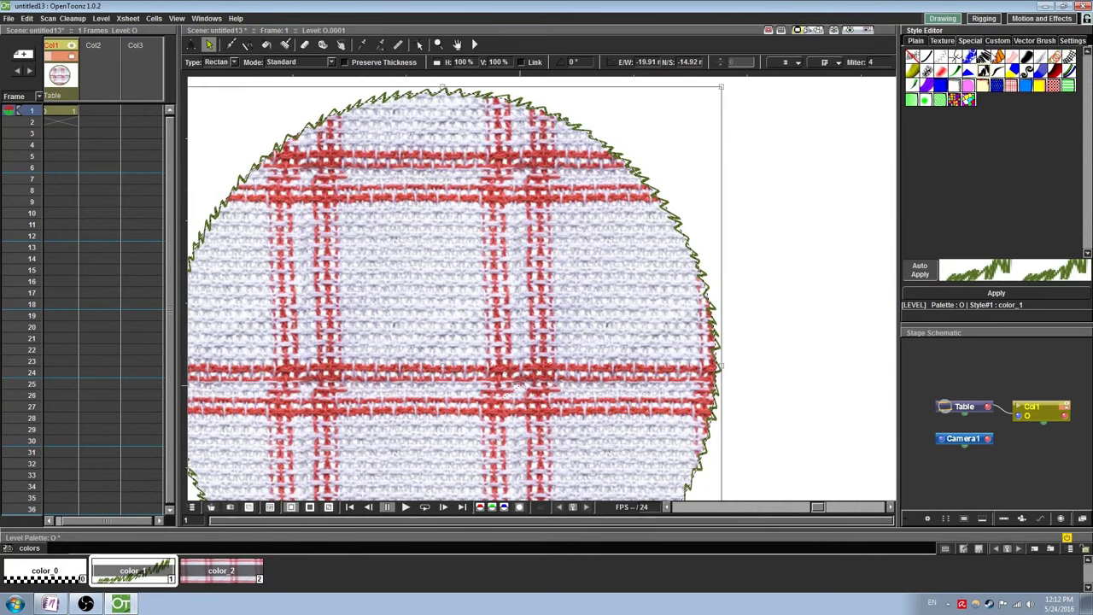
pyautogui.click(998, 41)
pyautogui.click(998, 58)
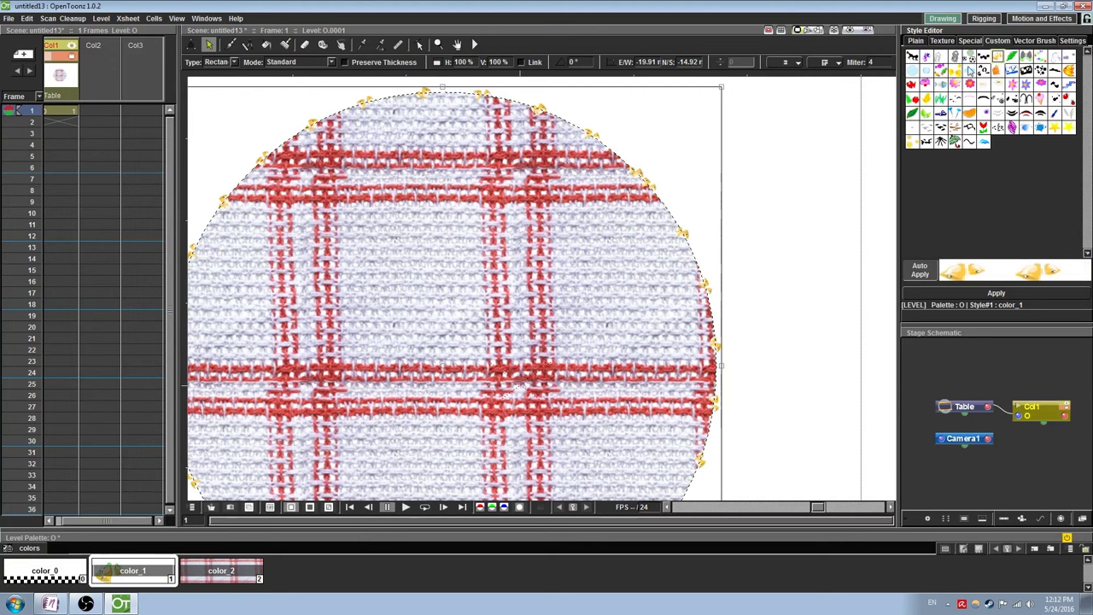
pyautogui.click(1022, 42)
pyautogui.click(963, 73)
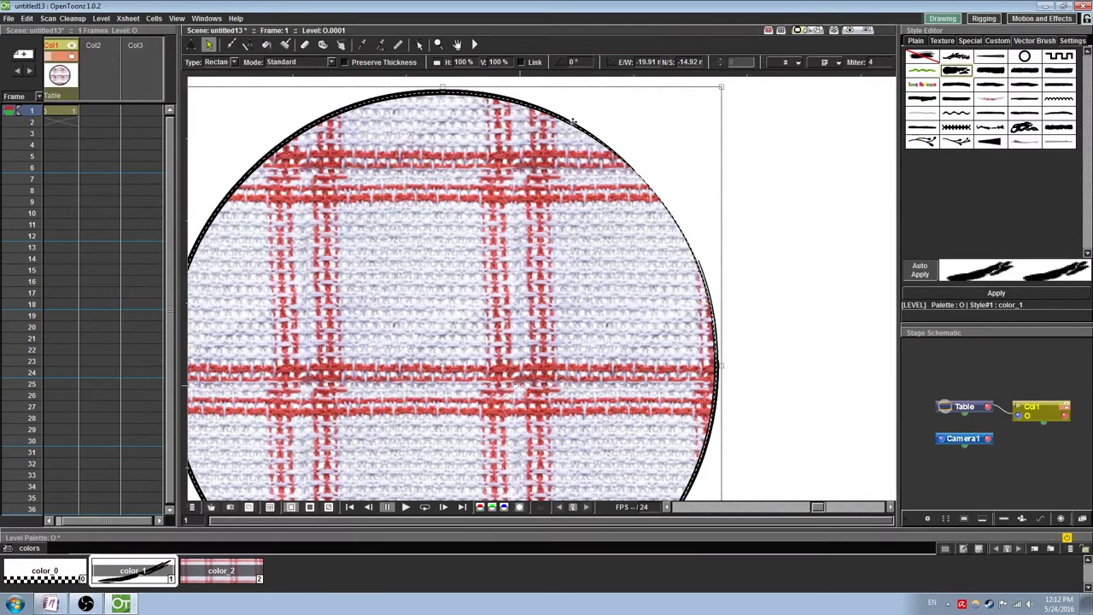
pyautogui.scroll(-1, 568, 124)
pyautogui.click(954, 128)
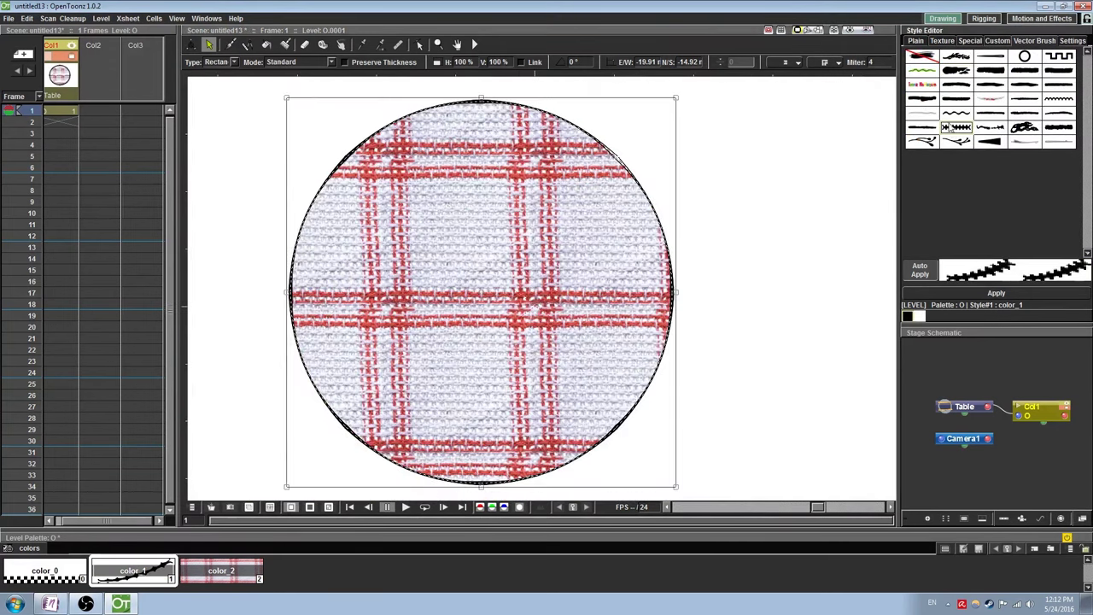
# - Give the outline a thick dashed special stroke, turn it red, and tilt its pattern to -0.22
pyautogui.click(985, 42)
pyautogui.click(982, 42)
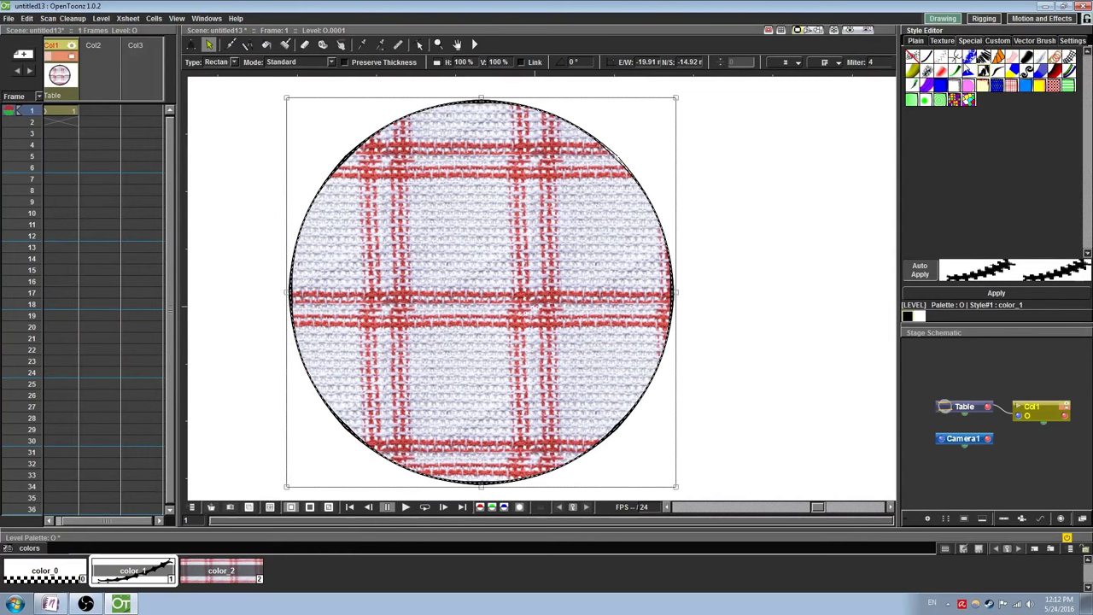
pyautogui.click(996, 63)
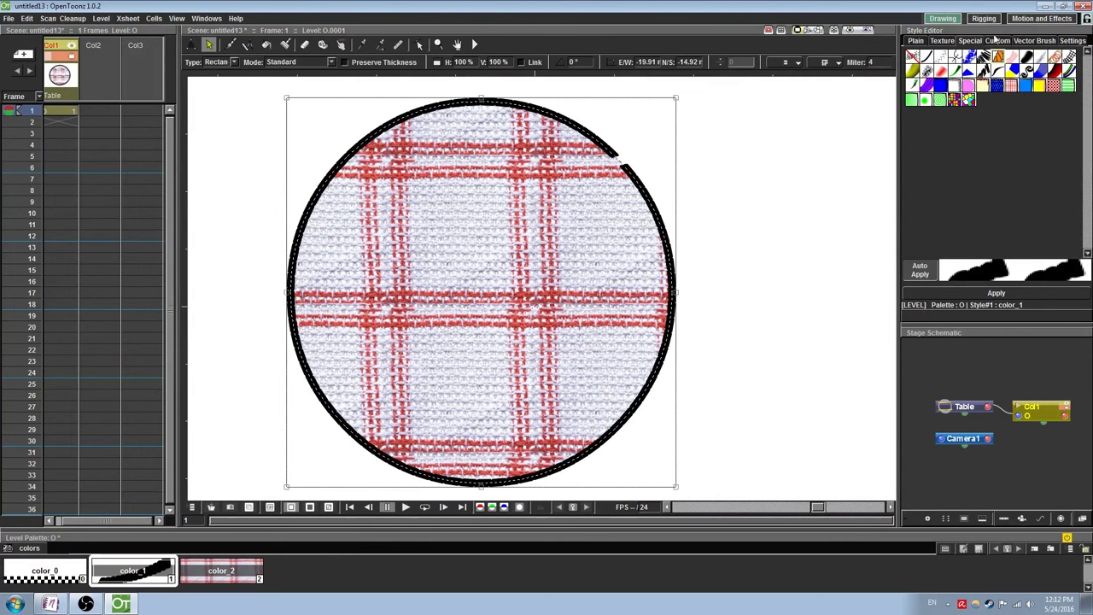
pyautogui.click(916, 41)
pyautogui.click(1031, 92)
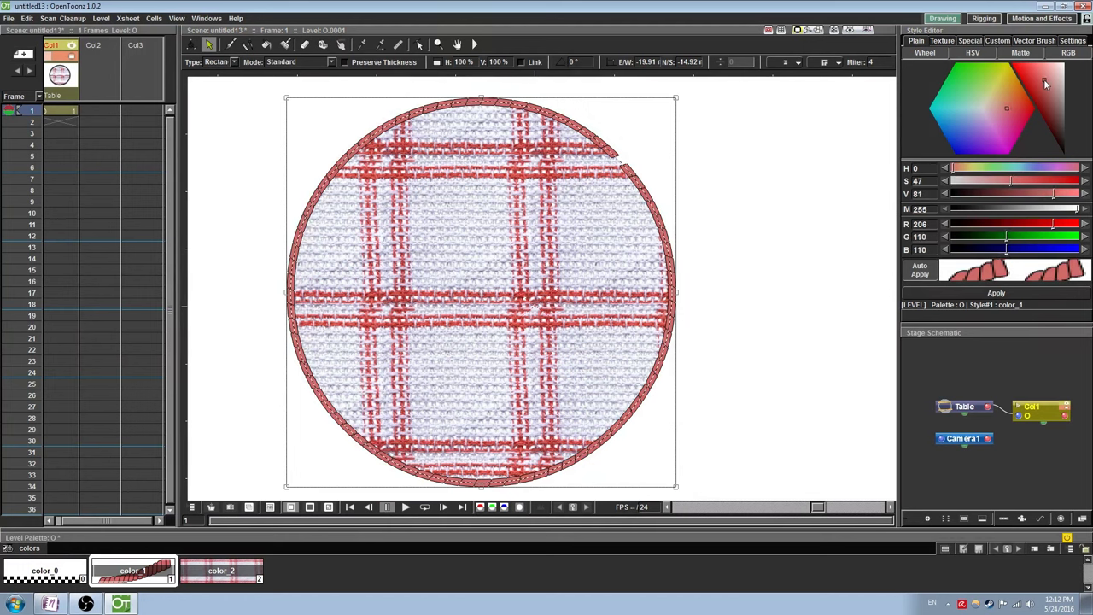
pyautogui.click(1072, 41)
pyautogui.moveTo(1051, 72)
pyautogui.mouseDown()
pyautogui.moveTo(1063, 72)
pyautogui.moveTo(1025, 71)
pyautogui.mouseUp()
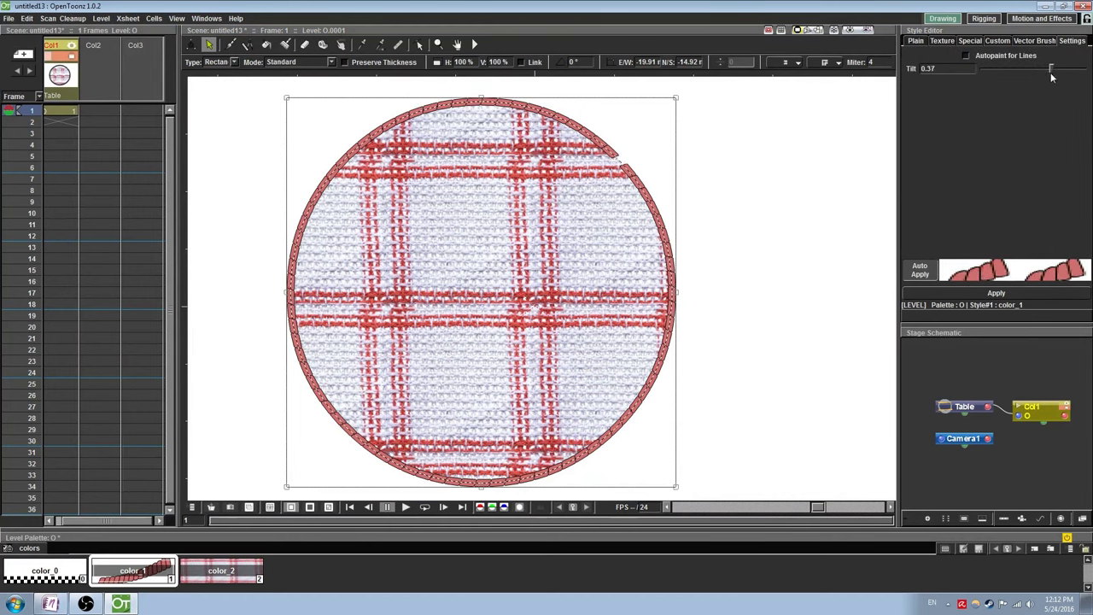
# - Apply a green leaf texture to the outline, undo it, and return to the special swatches
pyautogui.click(976, 41)
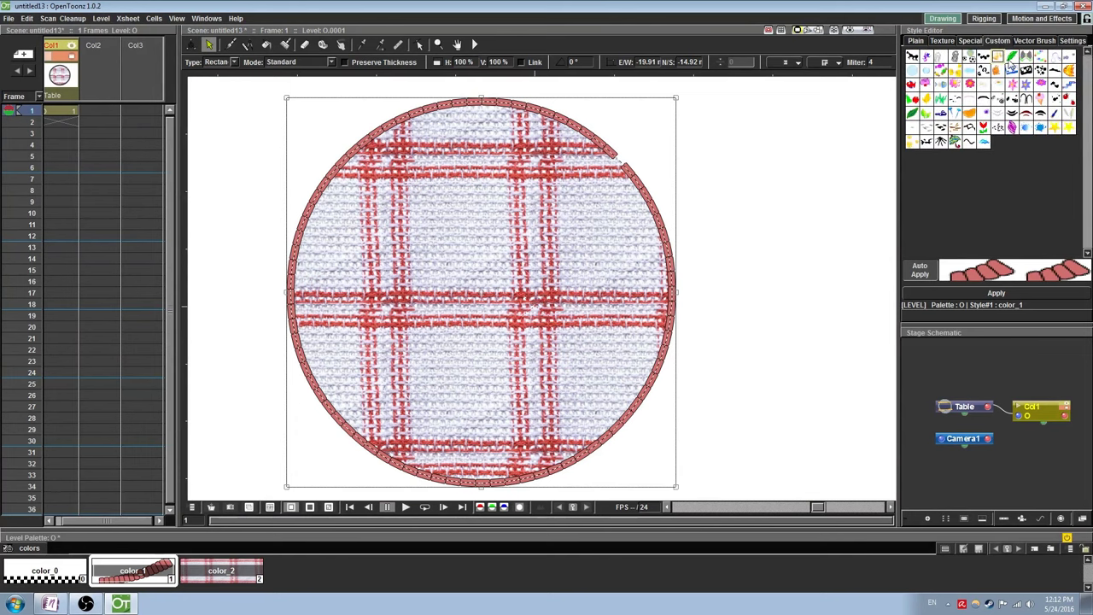
pyautogui.click(1009, 58)
pyautogui.click(1072, 41)
pyautogui.hotkey('ctrl', 'z')
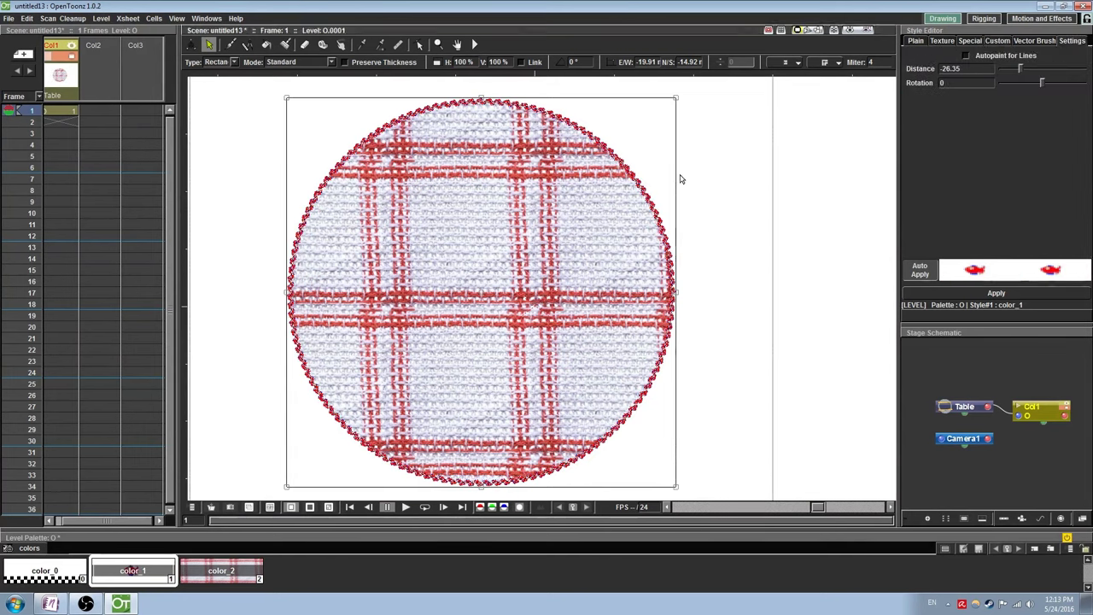
pyautogui.click(970, 41)
pyautogui.click(969, 41)
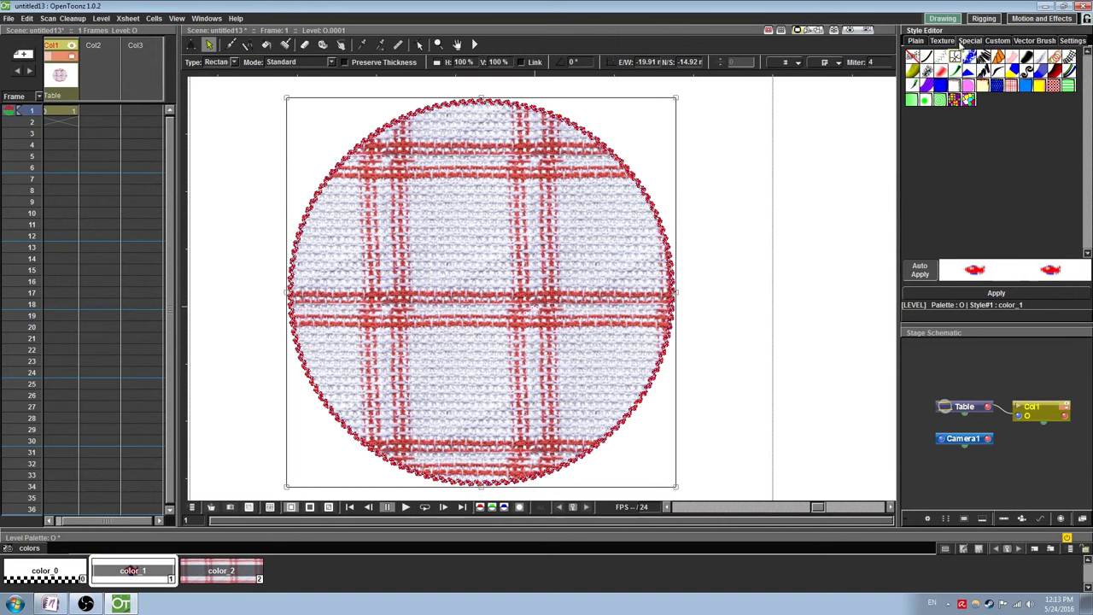
# - Make color_1 plain black and turn color_2's plaid fill into a plain muted red
pyautogui.click(912, 58)
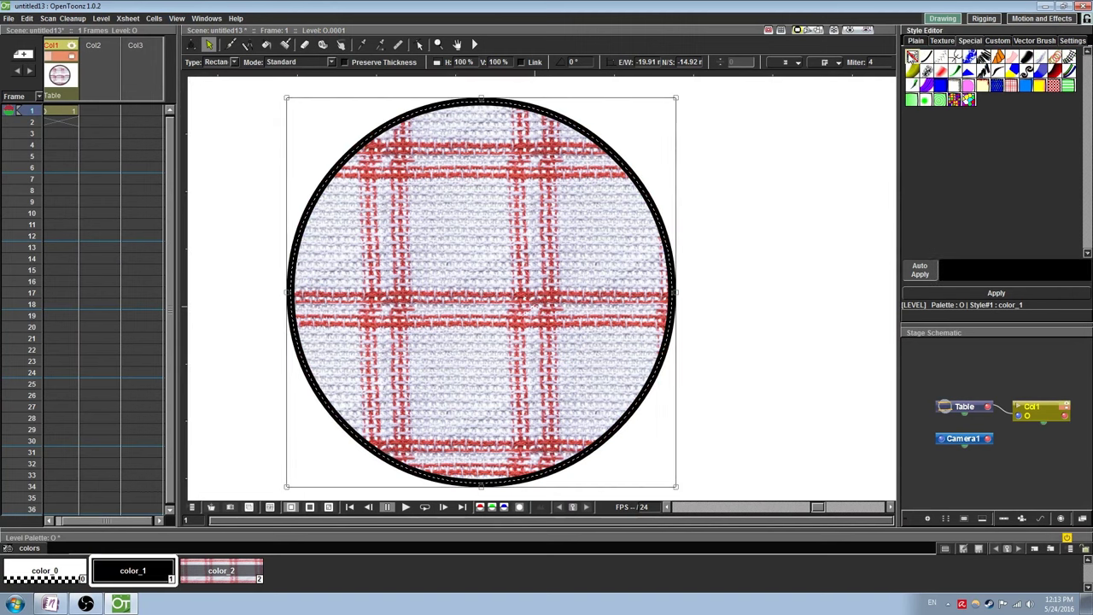
pyautogui.click(221, 571)
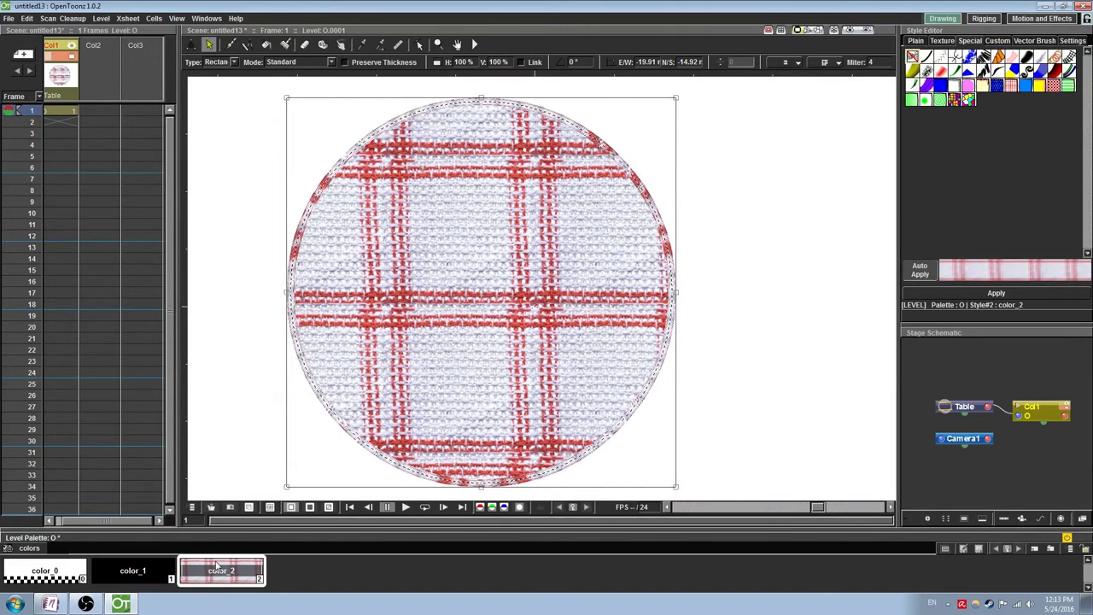
pyautogui.click(913, 57)
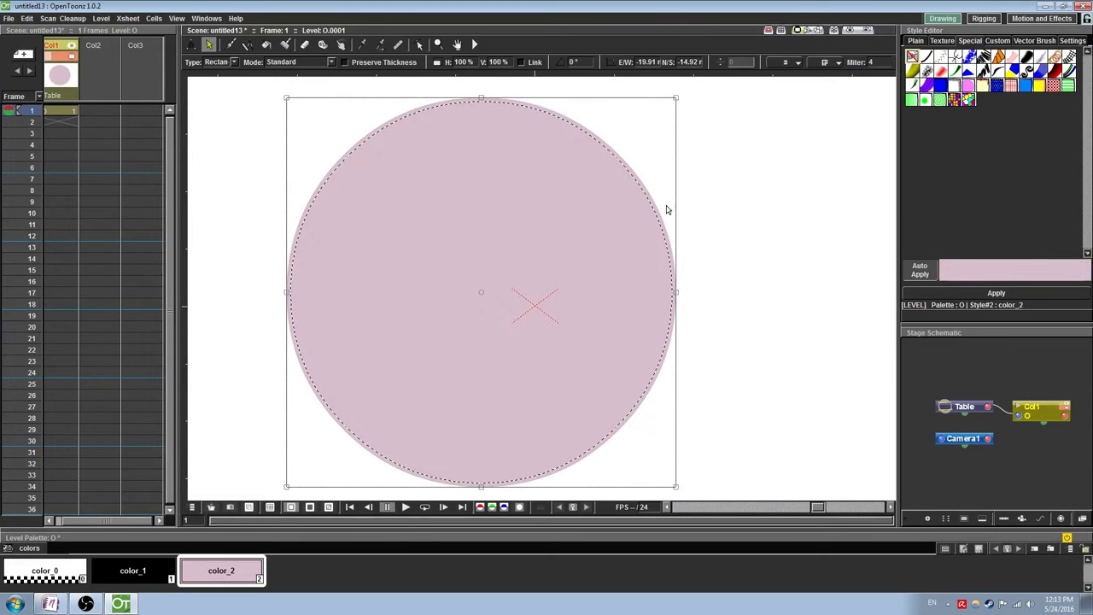
pyautogui.click(916, 41)
pyautogui.moveTo(1056, 86)
pyautogui.mouseDown()
pyautogui.moveTo(1021, 113)
pyautogui.moveTo(1044, 97)
pyautogui.mouseUp()
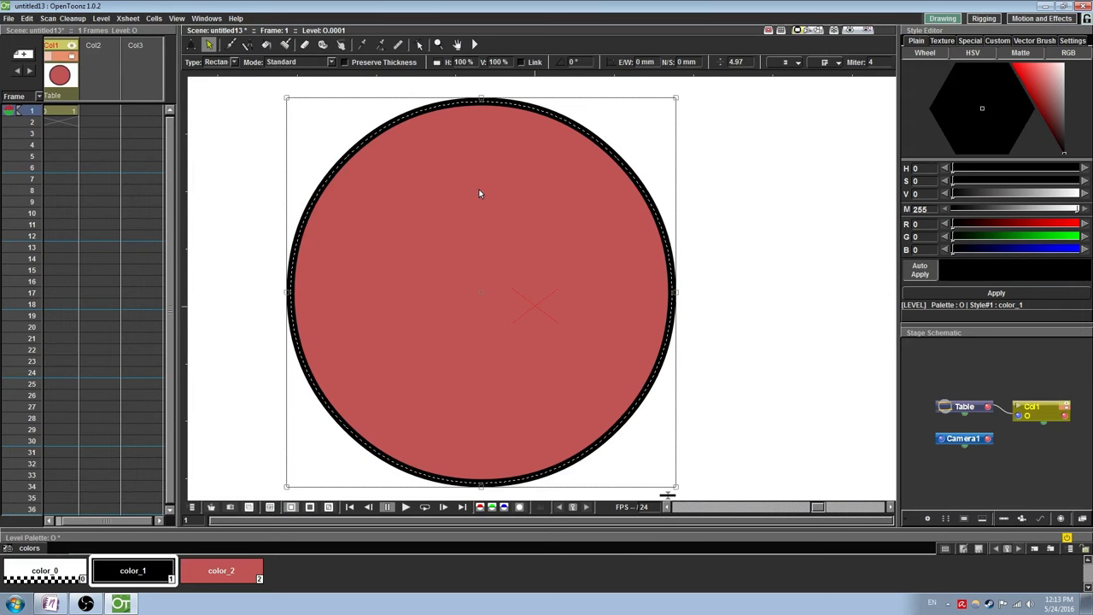
# - Erase a gap in the circle's outline, then undo, redo and undo it again
pyautogui.scroll(1, 491, 157)
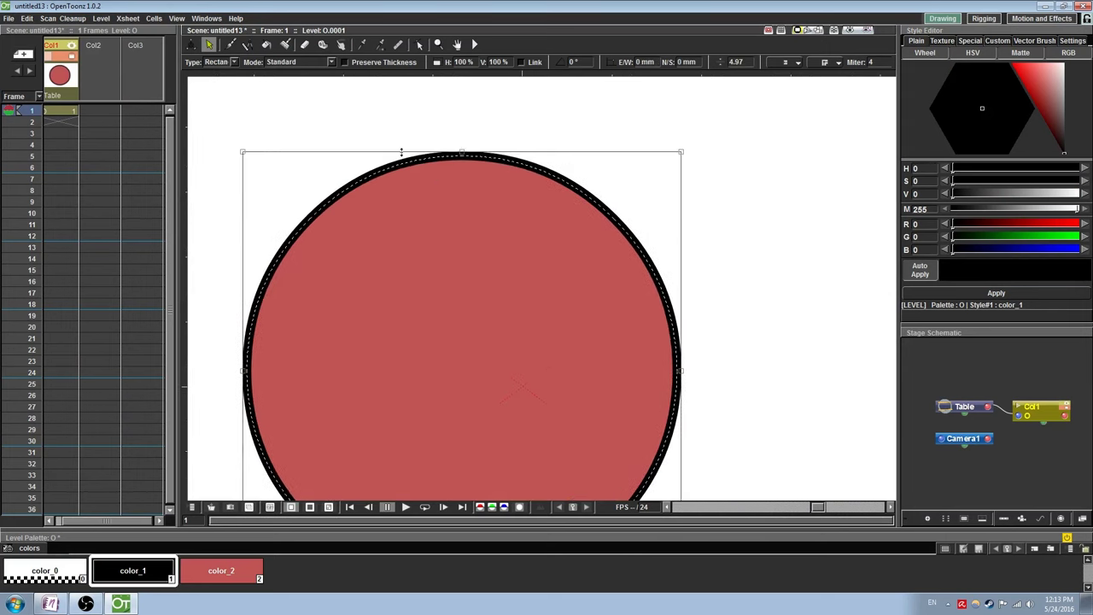
pyautogui.click(305, 45)
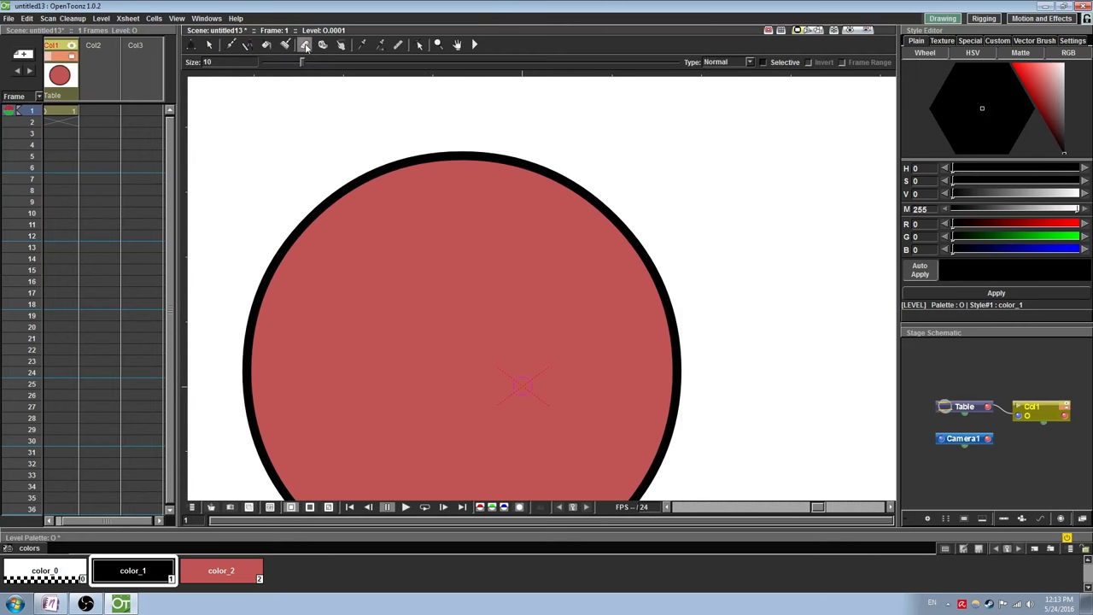
pyautogui.scroll(3, 500, 139)
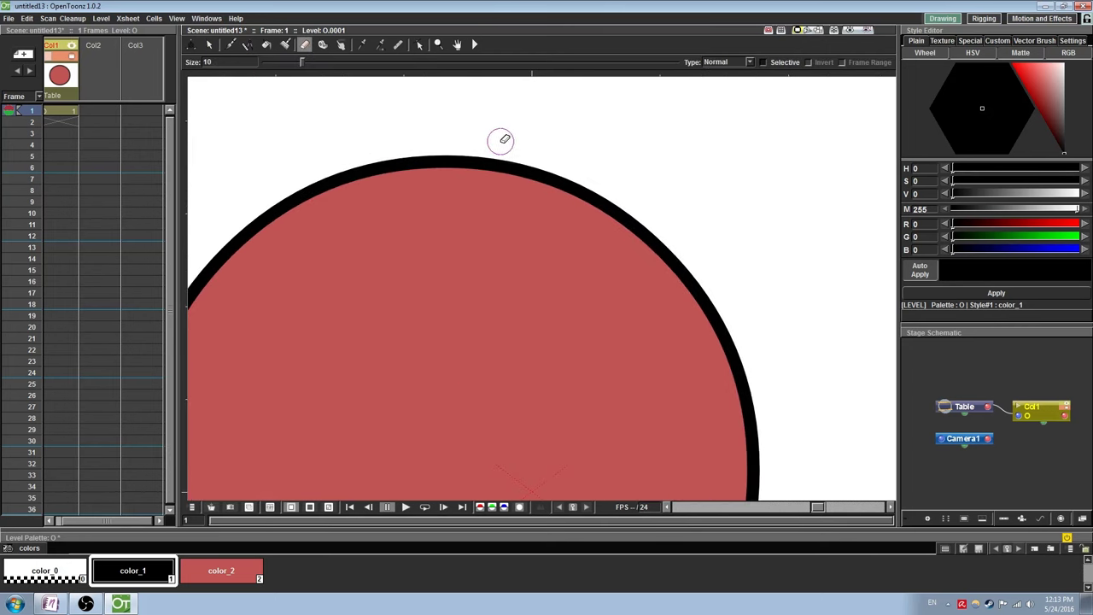
pyautogui.click(494, 157)
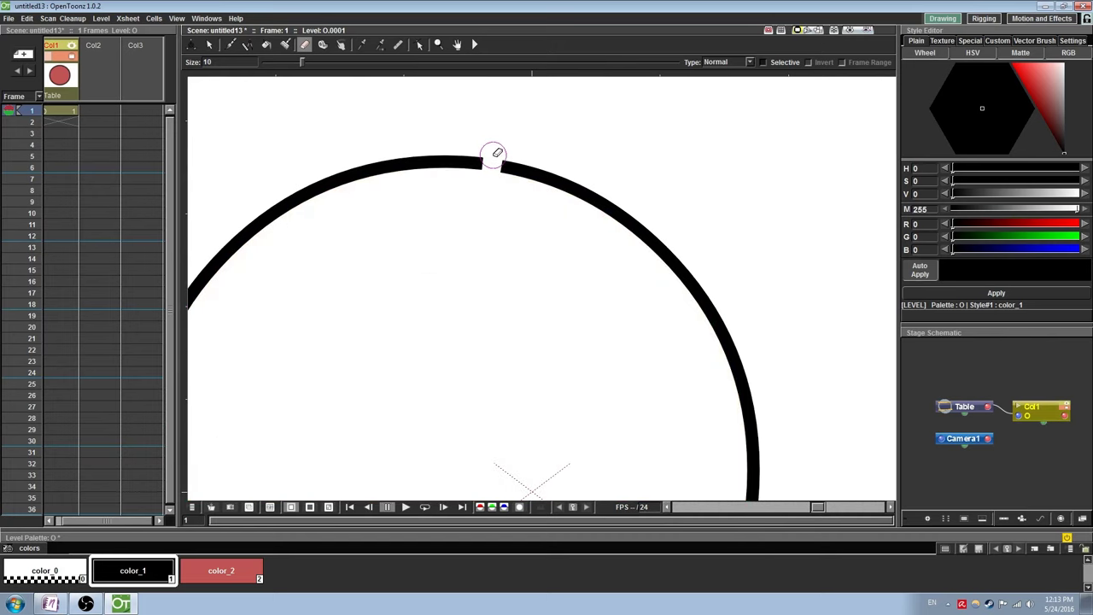
pyautogui.hotkey('ctrl', 'z')
pyautogui.hotkey('ctrl', 'y')
pyautogui.hotkey('ctrl', 'z')
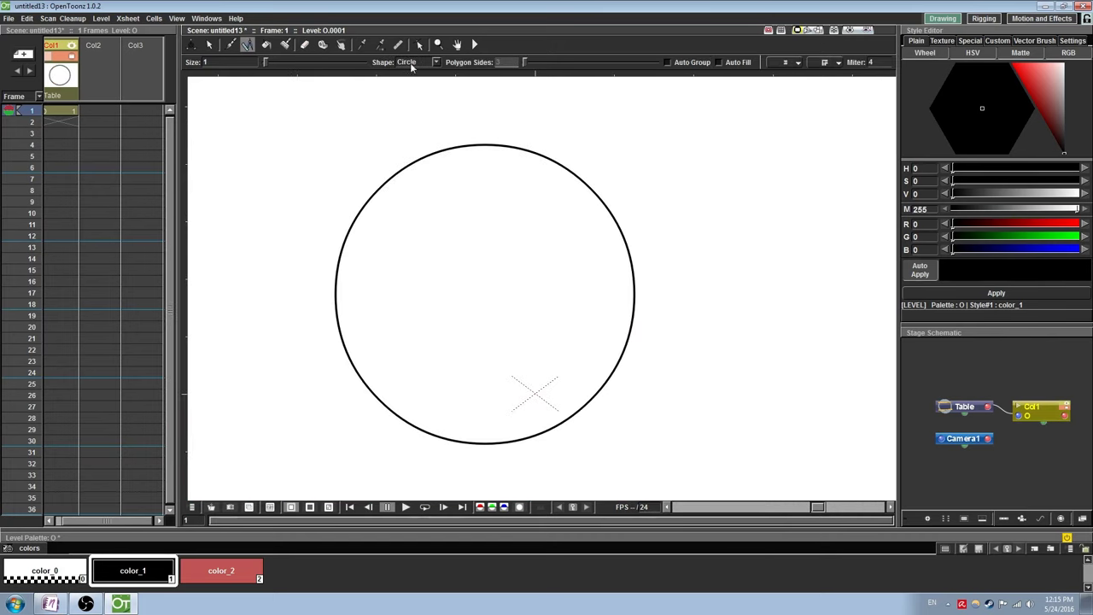
# - Fill the closed circle with the red color_2 style
pyautogui.click(221, 570)
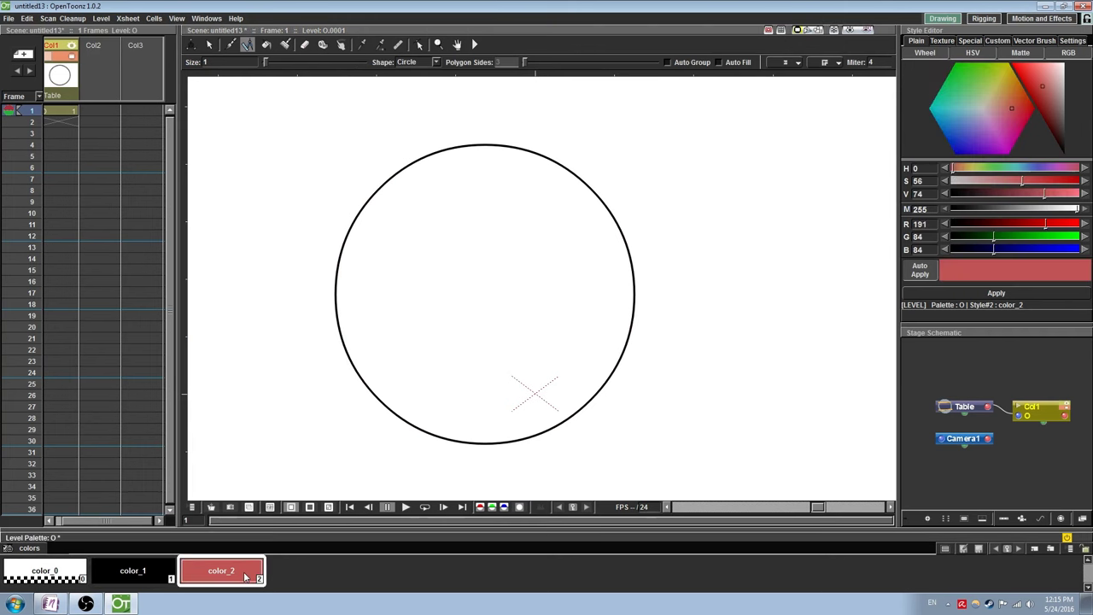
pyautogui.click(266, 44)
pyautogui.click(535, 329)
pyautogui.scroll(3, 503, 271)
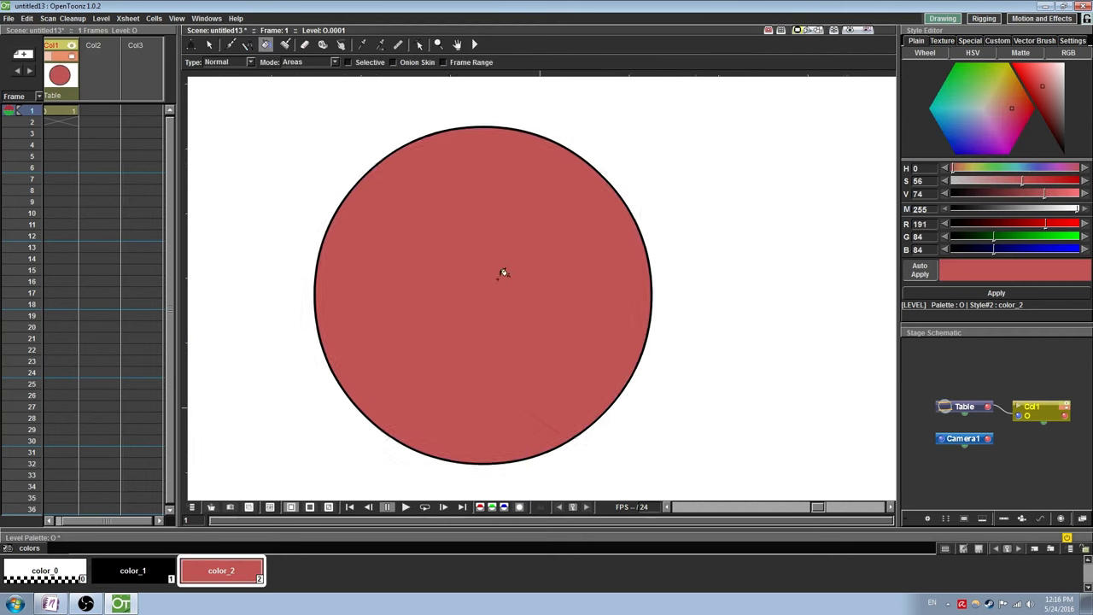
# - Thicken the selected circle's outline and nudge the circle slightly down and right
pyautogui.click(209, 44)
pyautogui.click(524, 104)
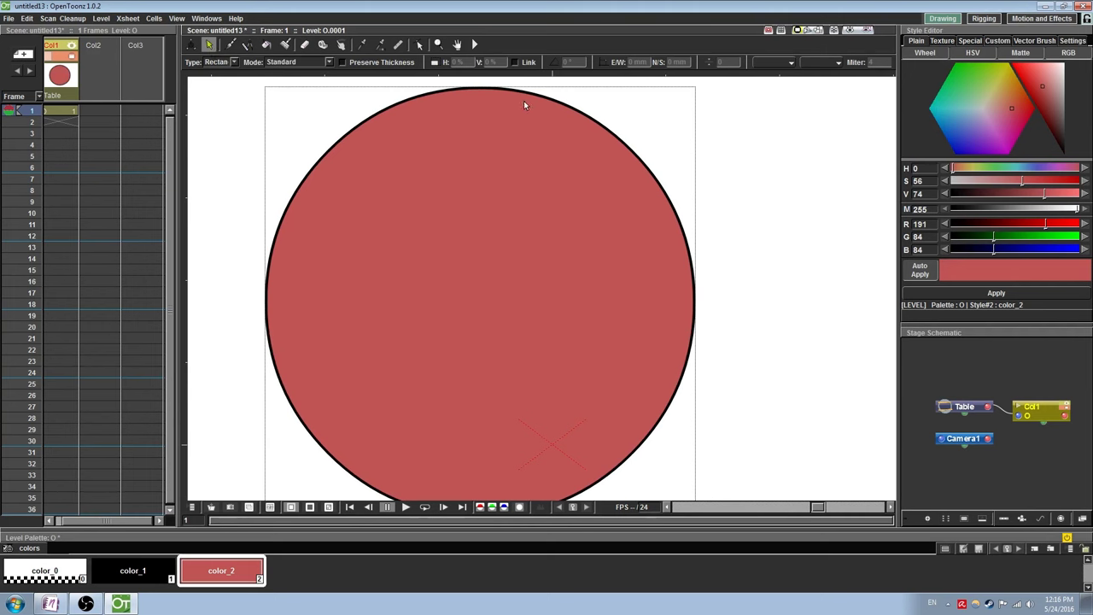
pyautogui.click(596, 107)
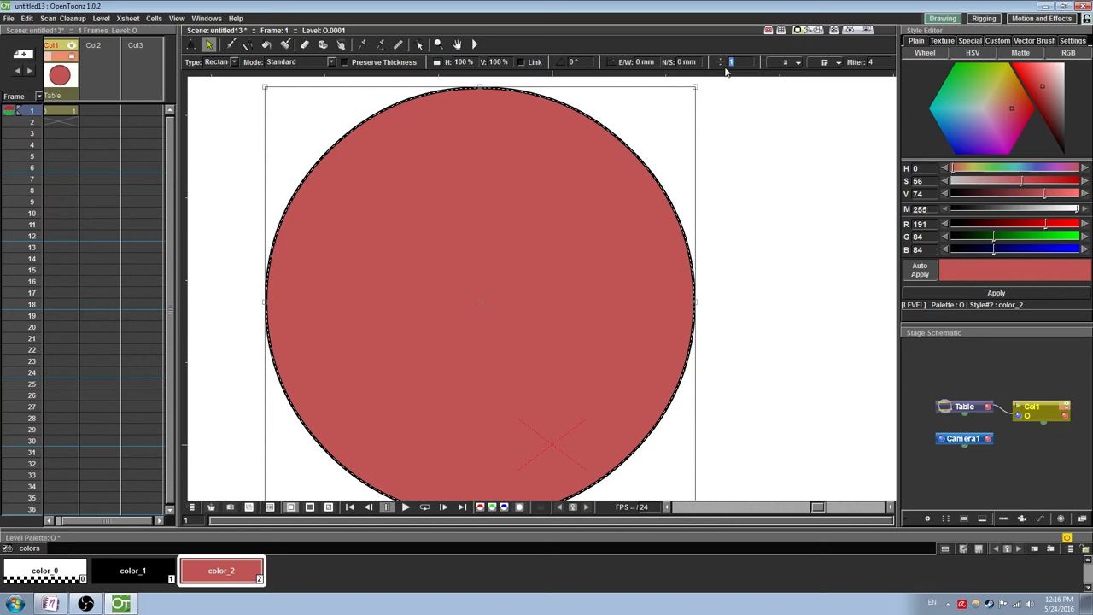
pyautogui.press('Return')
pyautogui.click(723, 171)
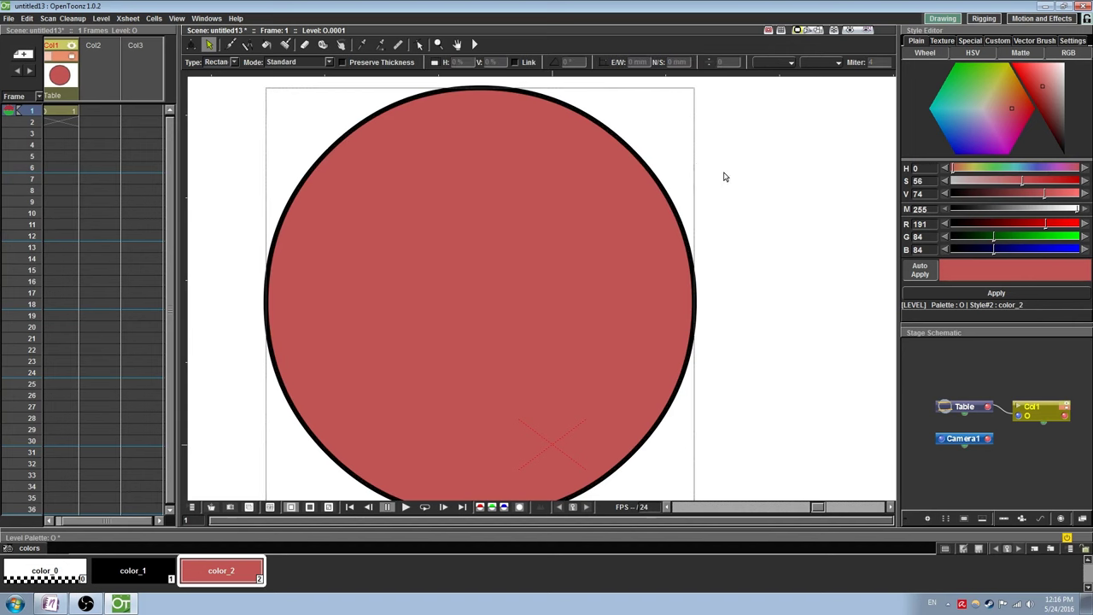
pyautogui.click(614, 139)
pyautogui.moveTo(630, 122); pyautogui.dragTo(645, 142)
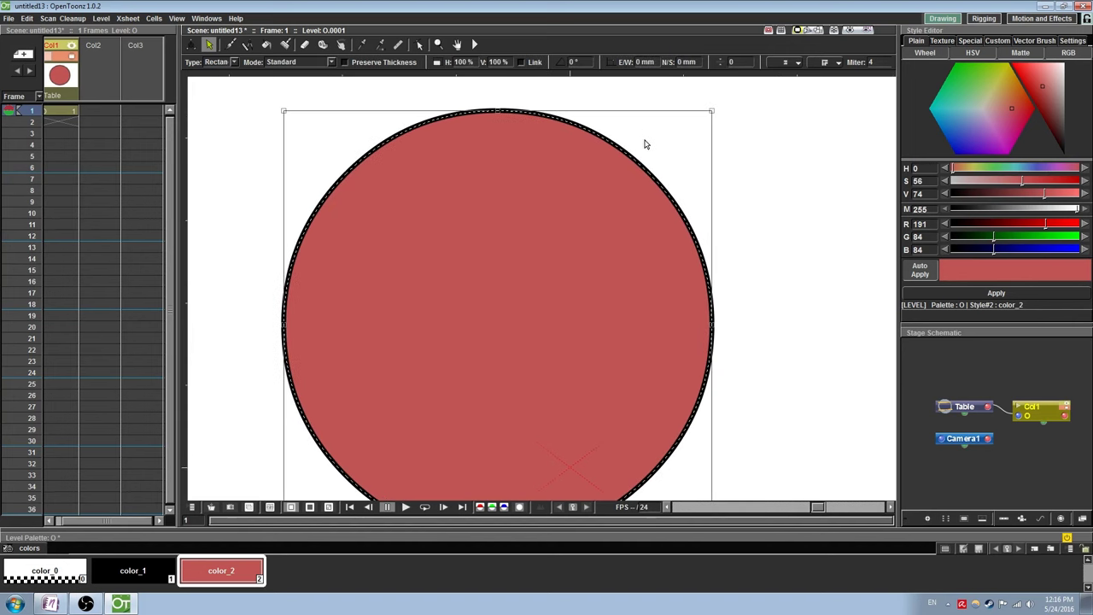
# - Check the red circle in the viewer's rendered preview and a File > Preview render
pyautogui.click(857, 31)
pyautogui.scroll(-1, 786, 184)
pyautogui.click(776, 206)
pyautogui.scroll(-2, 775, 206)
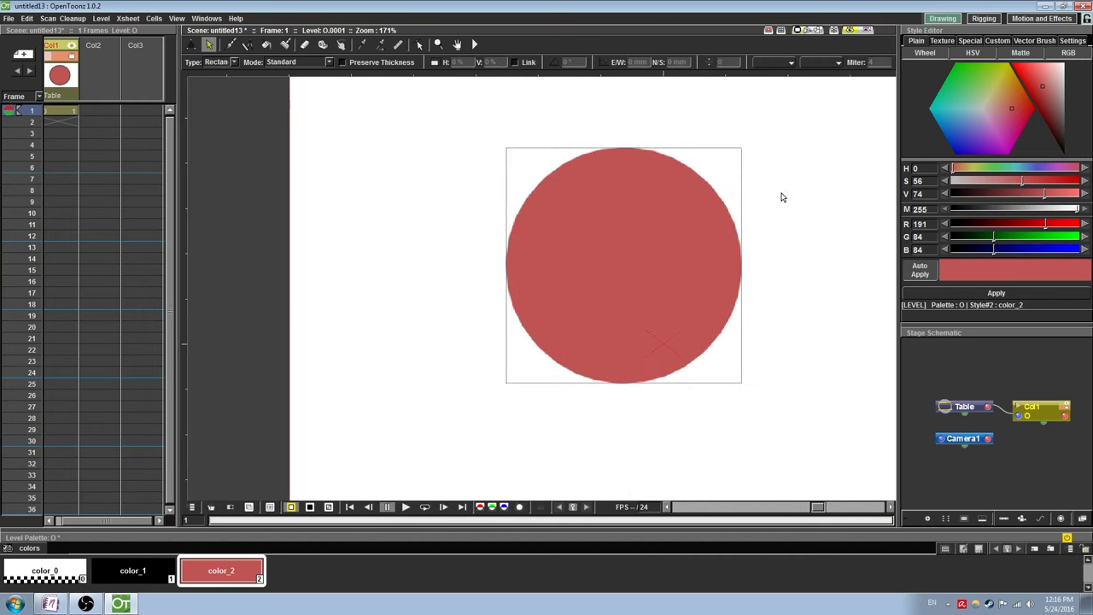
pyautogui.click(863, 30)
pyautogui.click(9, 21)
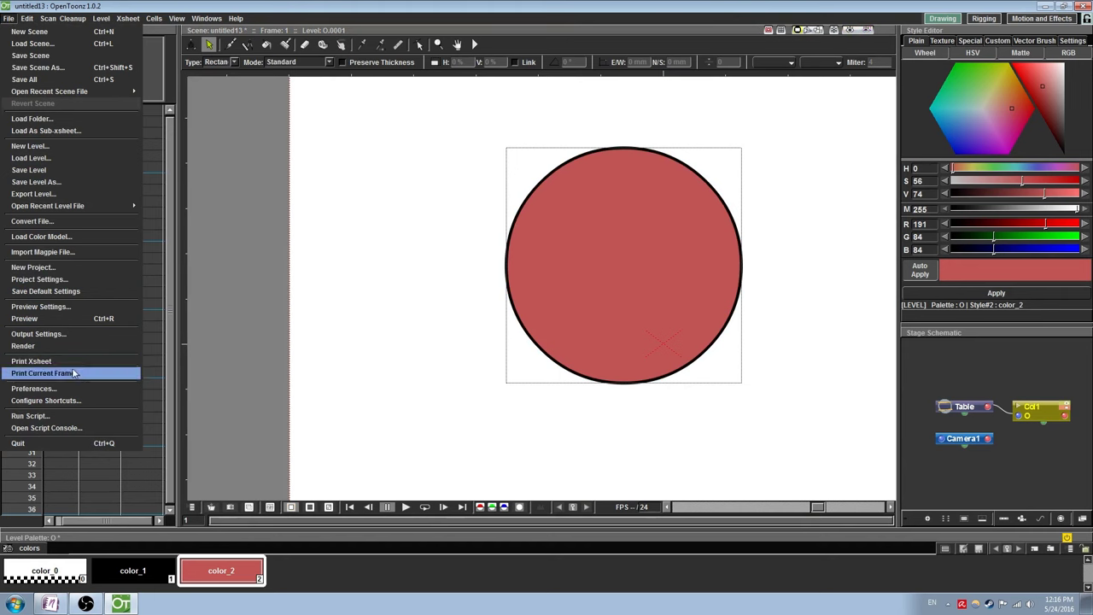
pyautogui.click(52, 319)
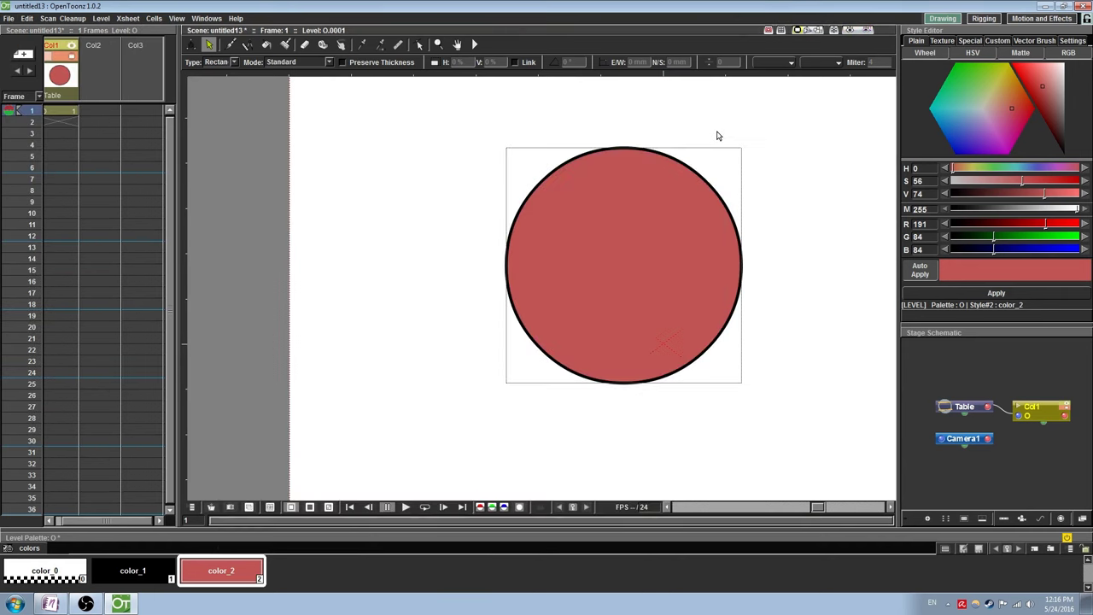
pyautogui.moveTo(727, 161); pyautogui.dragTo(587, 173)
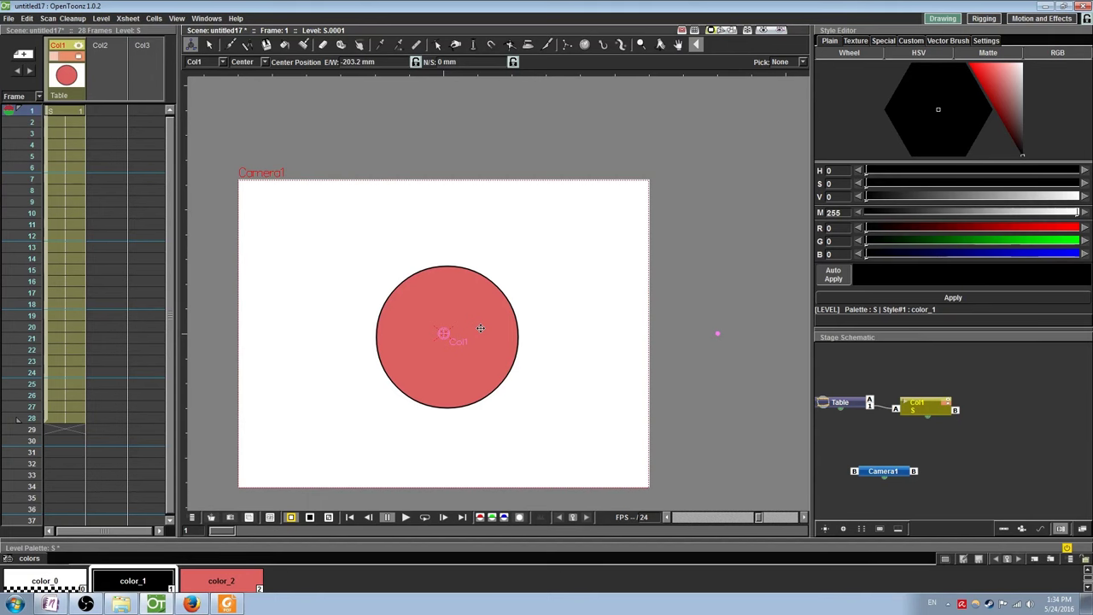
# - Place the circle left of centre at frame 1 and slide it right at frame 12
pyautogui.moveTo(481, 328); pyautogui.dragTo(405, 295)
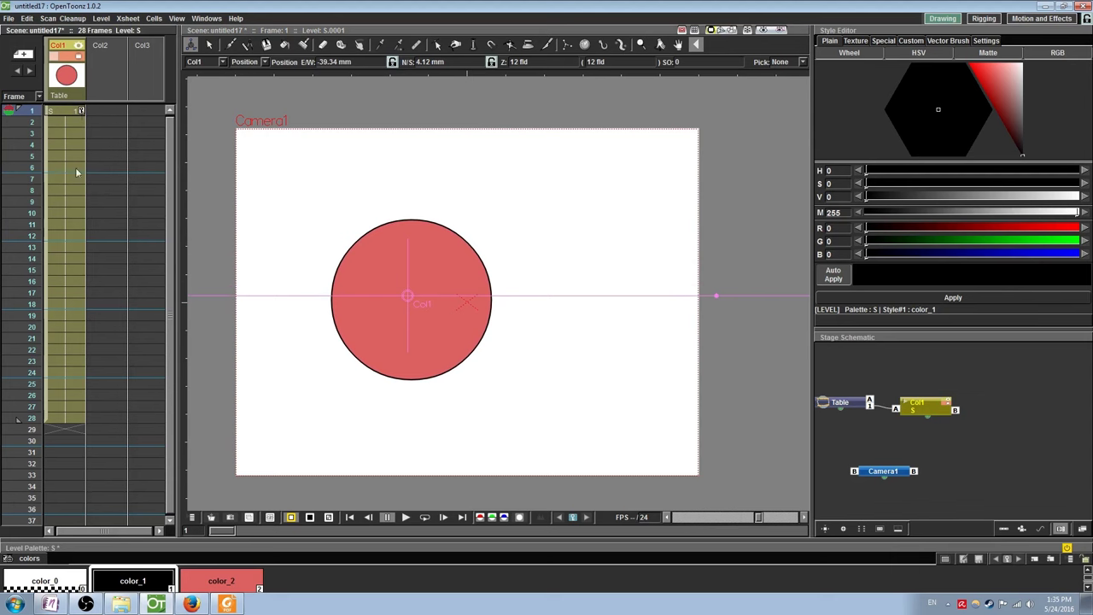
pyautogui.click(70, 236)
pyautogui.moveTo(408, 297); pyautogui.dragTo(562, 301)
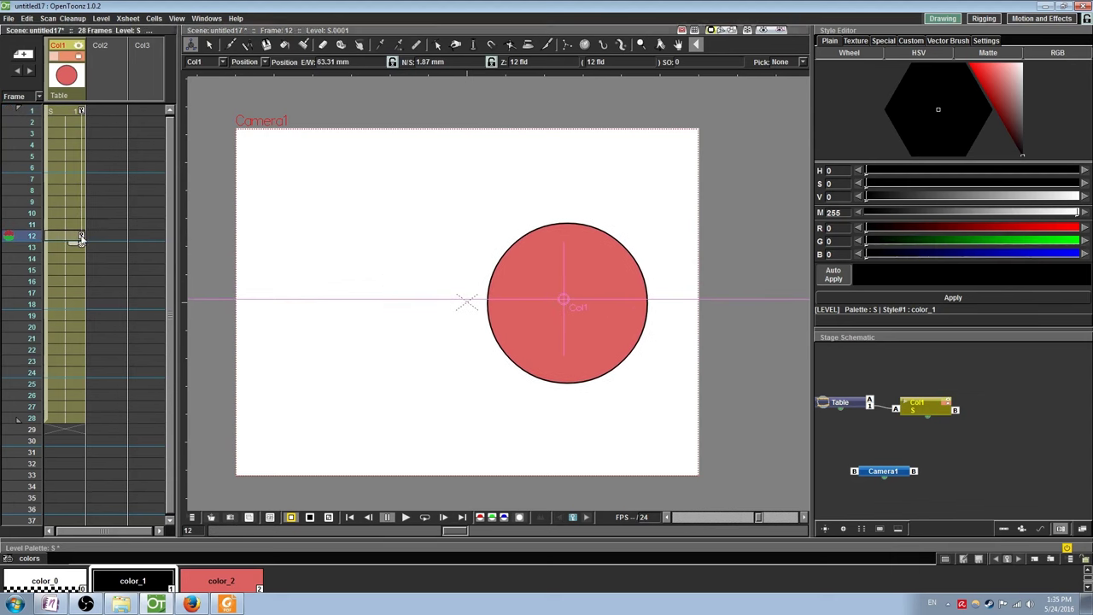
# - Back on frame 1, try enlarging and shearing the circle, then move its pivot to the top edge
pyautogui.click(69, 110)
pyautogui.moveTo(334, 222); pyautogui.dragTo(341, 286)
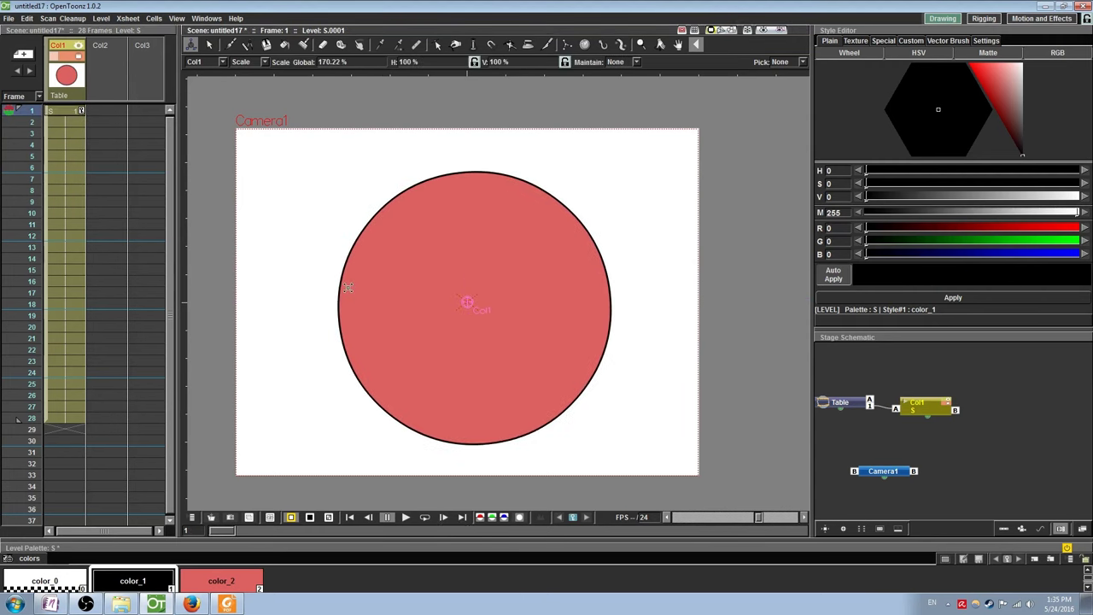
pyautogui.hotkey('ctrl', 'z')
pyautogui.moveTo(359, 198)
pyautogui.mouseDown()
pyautogui.moveTo(366, 228)
pyautogui.moveTo(348, 264)
pyautogui.moveTo(356, 174)
pyautogui.moveTo(370, 182)
pyautogui.mouseUp()
pyautogui.moveTo(469, 304); pyautogui.dragTo(473, 216)
# - Rotate the circle a full turn around its top-edge pivot using Rotation mode
pyautogui.click(243, 61)
pyautogui.click(244, 79)
pyautogui.moveTo(276, 316); pyautogui.dragTo(256, 358)
# - With the Selection tool, click the circle repeatedly to select and deselect it
pyautogui.click(210, 47)
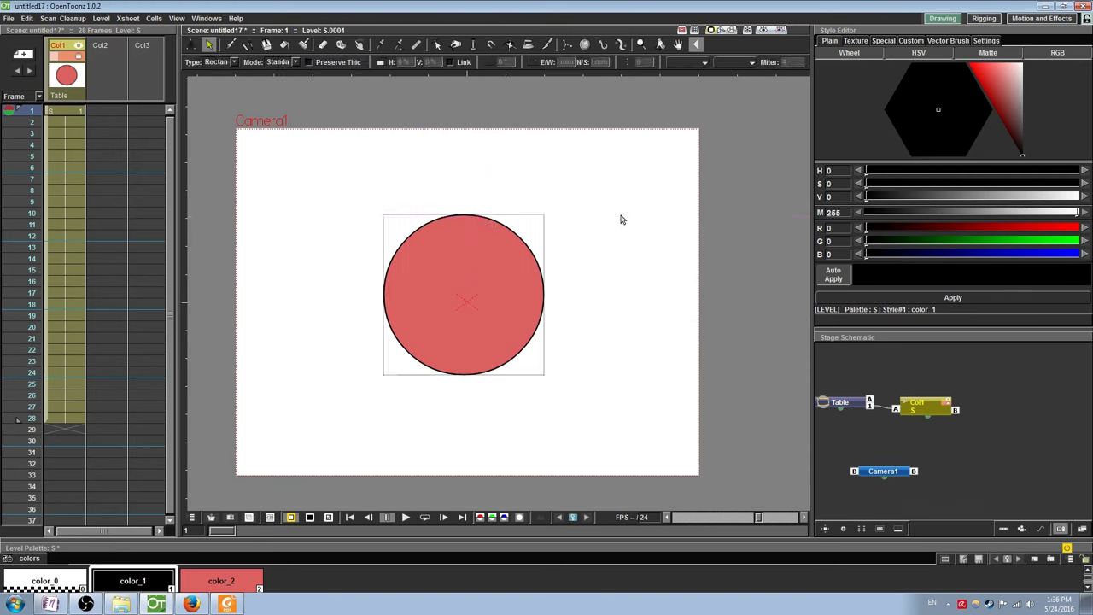
pyautogui.click(449, 318)
pyautogui.click(338, 204)
pyautogui.click(511, 228)
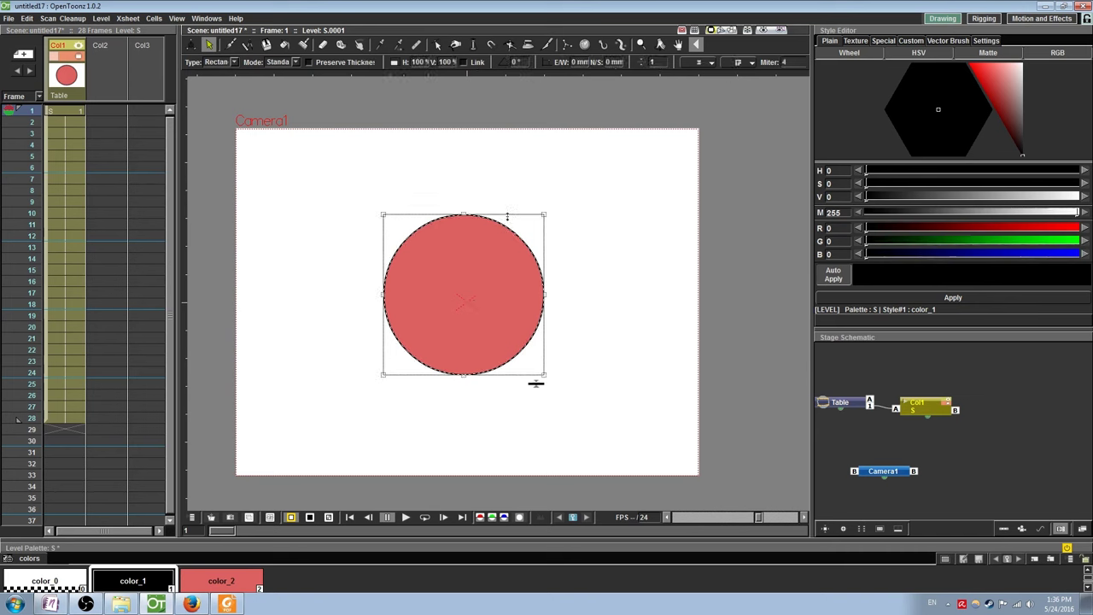
pyautogui.click(511, 211)
pyautogui.click(508, 227)
pyautogui.click(514, 227)
pyautogui.click(510, 231)
pyautogui.click(532, 380)
# - Box-select the circle with marquees dragged from the upper left, upper right, below and lower left
pyautogui.moveTo(370, 198); pyautogui.dragTo(589, 417)
pyautogui.moveTo(590, 195); pyautogui.dragTo(536, 286)
pyautogui.moveTo(578, 427); pyautogui.dragTo(501, 371)
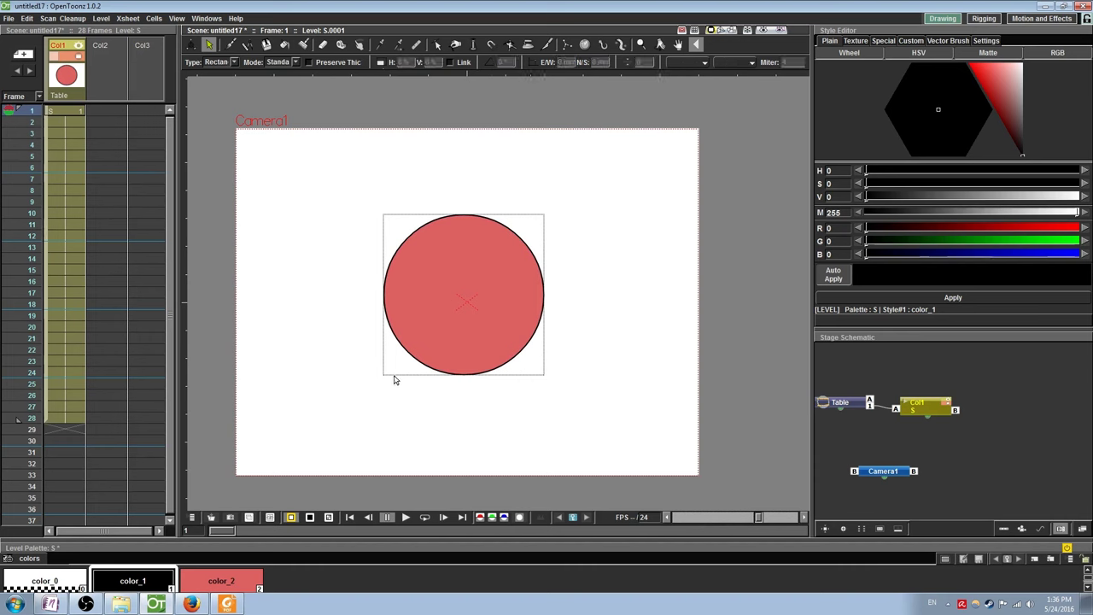
pyautogui.moveTo(402, 374)
pyautogui.mouseDown()
pyautogui.moveTo(444, 311)
pyautogui.moveTo(585, 207)
pyautogui.mouseUp()
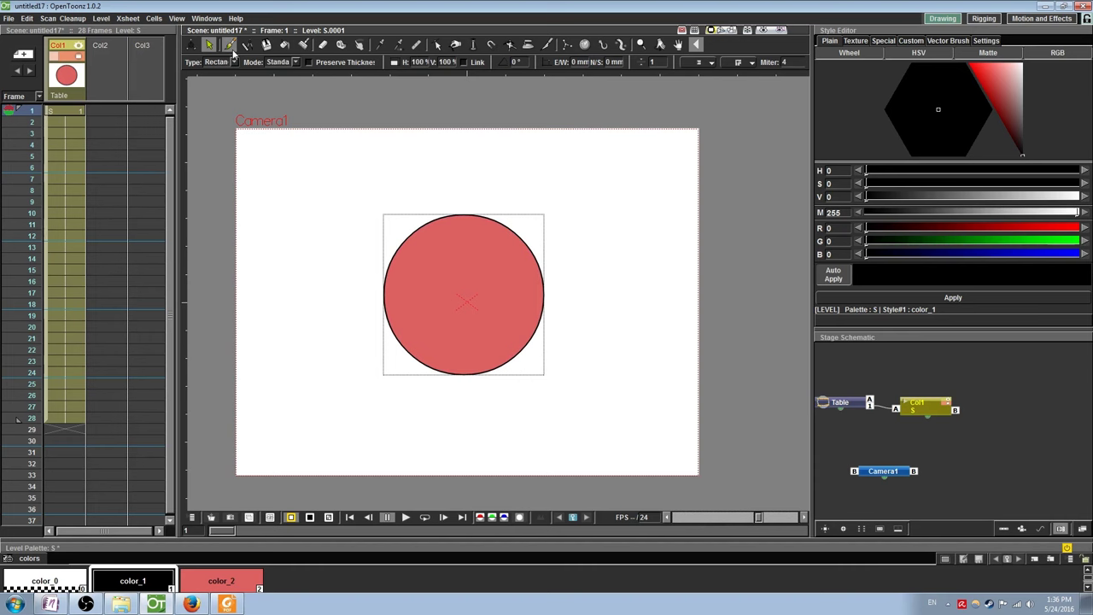
# - Draw and undo a freehand Brush test stroke, then edit the smoothing accuracy
pyautogui.click(229, 45)
pyautogui.moveTo(319, 190)
pyautogui.mouseDown()
pyautogui.moveTo(335, 273)
pyautogui.moveTo(328, 335)
pyautogui.mouseUp()
pyautogui.hotkey('ctrl', 'z')
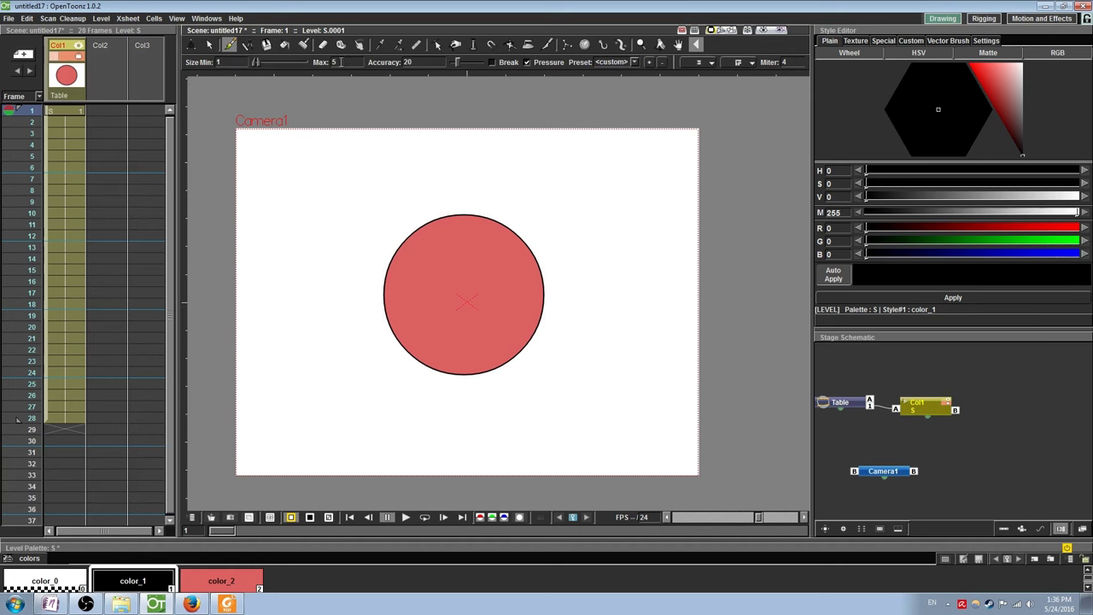
pyautogui.scroll(2, 394, 143)
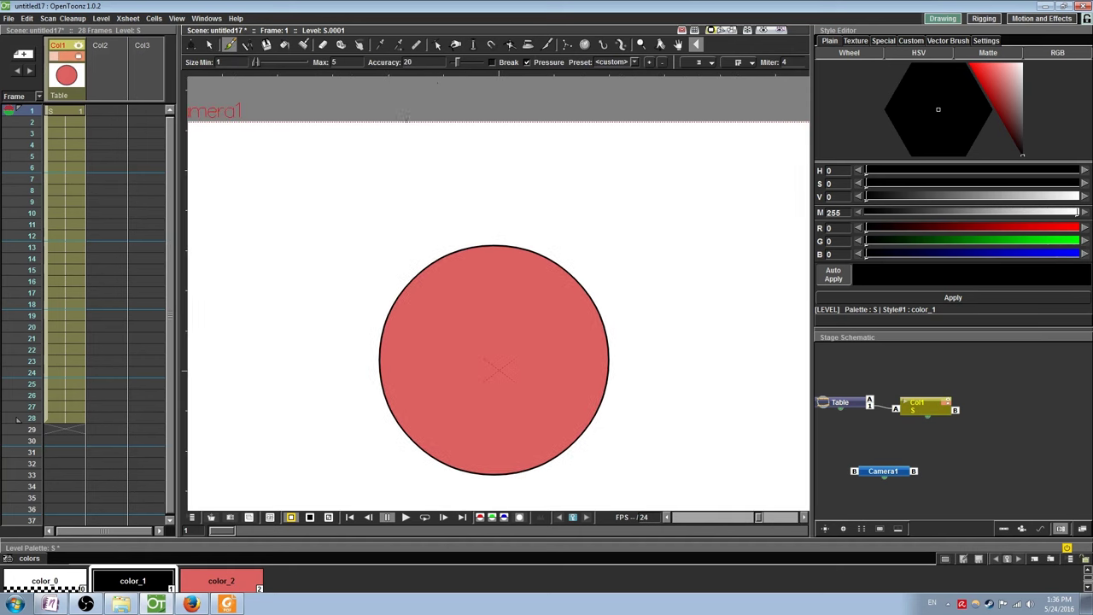
pyautogui.click(406, 63)
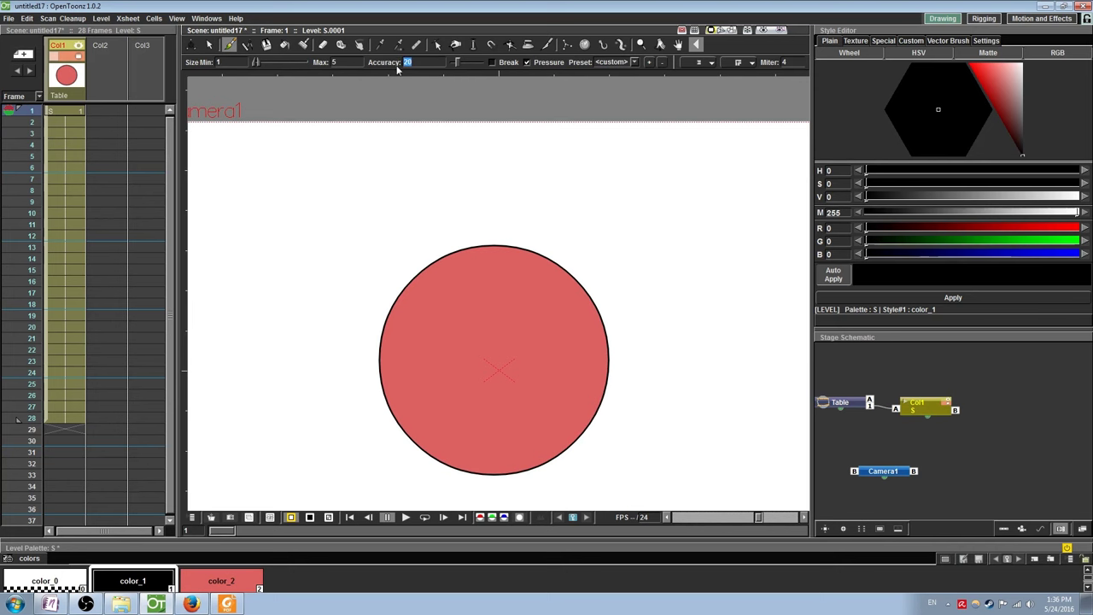
# - Draw two black wavy strokes above the circle and set smoothing accuracy to 21.55
pyautogui.scroll(1, 326, 188)
pyautogui.moveTo(289, 203); pyautogui.dragTo(459, 204)
pyautogui.moveTo(481, 62); pyautogui.dragTo(452, 61)
pyautogui.moveTo(298, 158); pyautogui.dragTo(462, 161)
pyautogui.moveTo(453, 62); pyautogui.dragTo(460, 62)
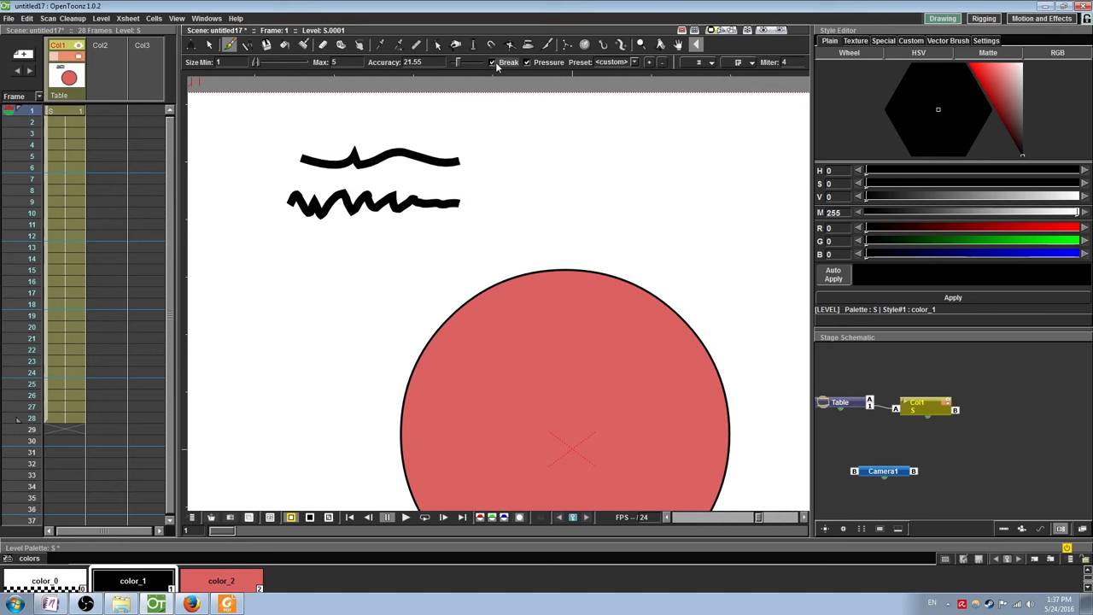
# - Turn on Break, test it with a short stroke, then turn Break off again
pyautogui.click(492, 62)
pyautogui.moveTo(495, 147)
pyautogui.mouseDown()
pyautogui.moveTo(545, 163)
pyautogui.moveTo(539, 177)
pyautogui.moveTo(514, 164)
pyautogui.moveTo(517, 186)
pyautogui.moveTo(501, 213)
pyautogui.mouseUp()
pyautogui.scroll(2, 525, 181)
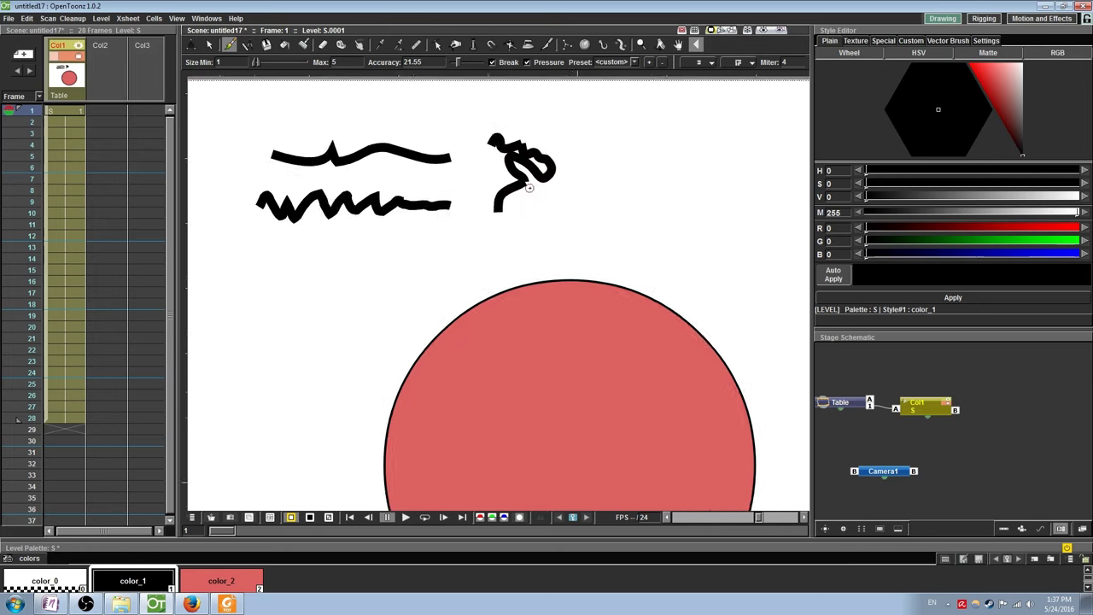
pyautogui.scroll(-2, 519, 180)
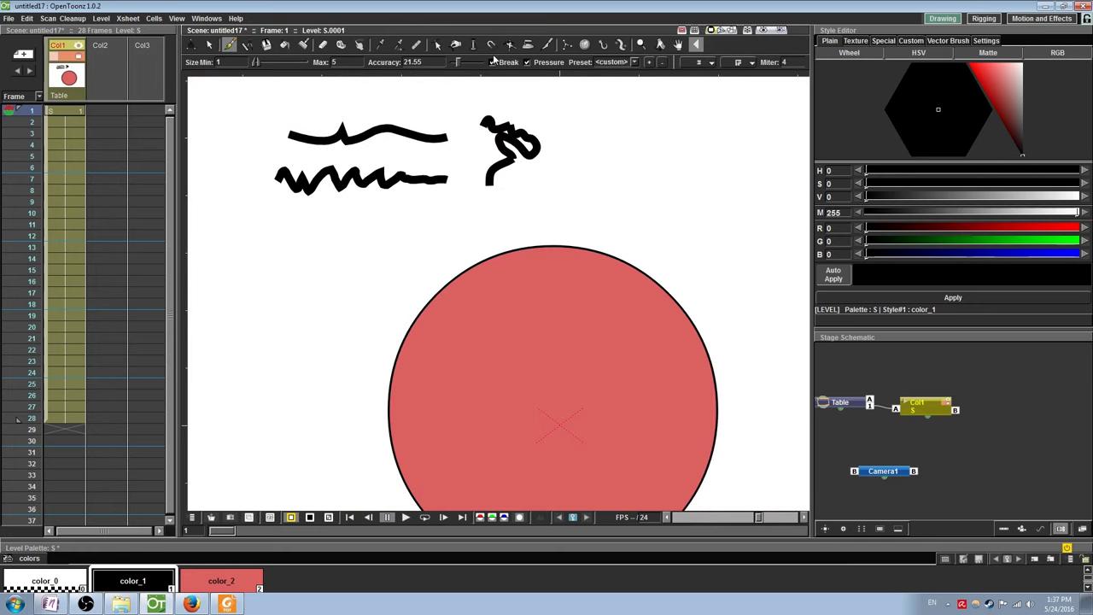
pyautogui.click(492, 61)
pyautogui.scroll(-1, 566, 147)
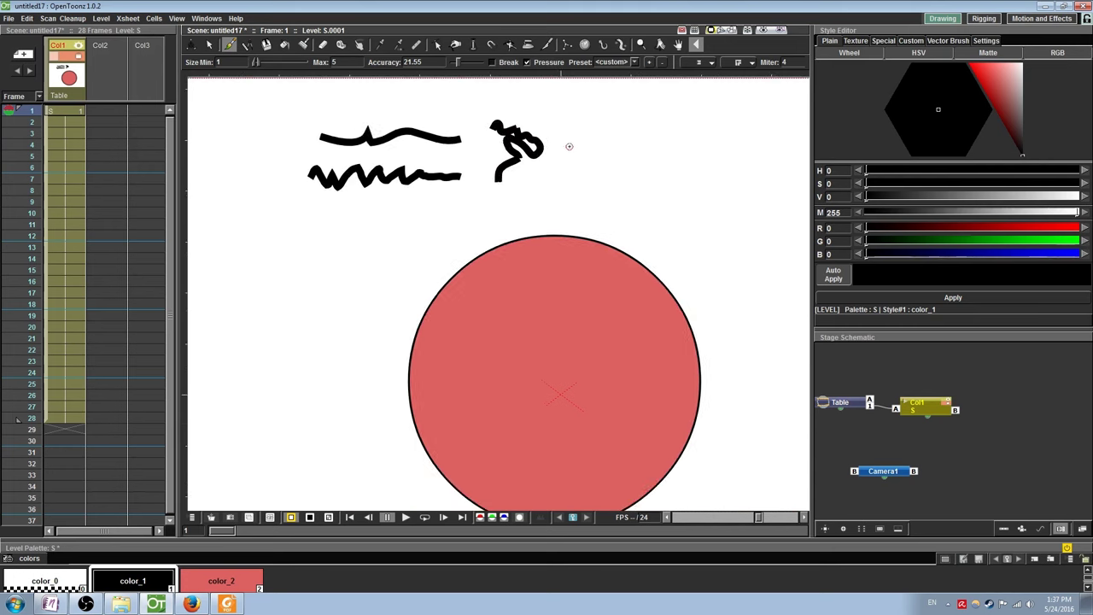
# - Change the brush Cap and Join styles, drawing a short test stroke after each
pyautogui.click(615, 62)
pyautogui.click(712, 63)
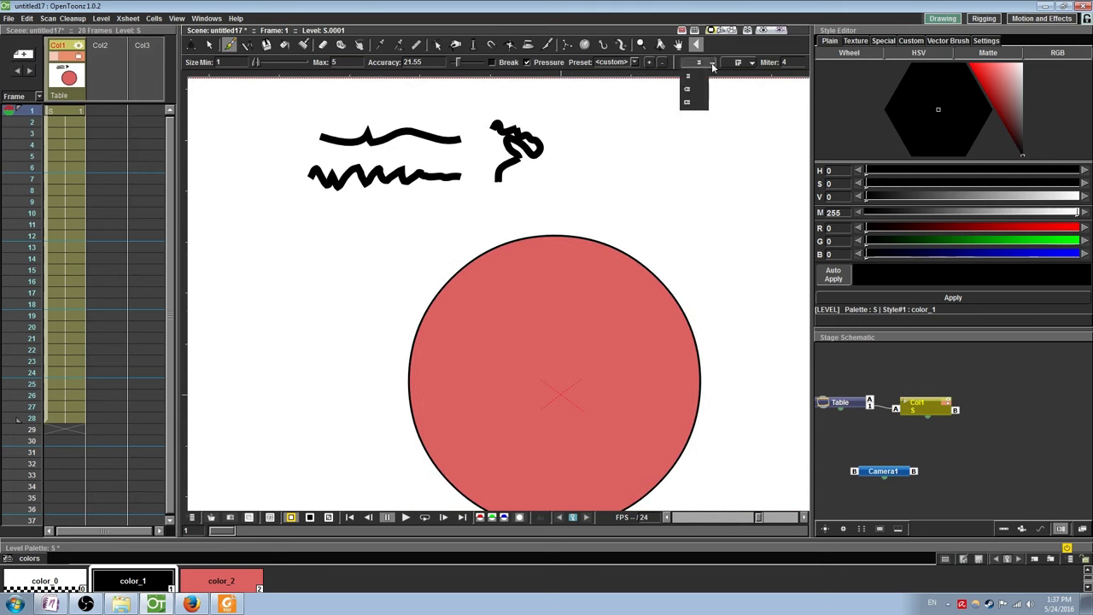
pyautogui.click(694, 90)
pyautogui.moveTo(598, 127); pyautogui.dragTo(646, 152)
pyautogui.scroll(1, 654, 154)
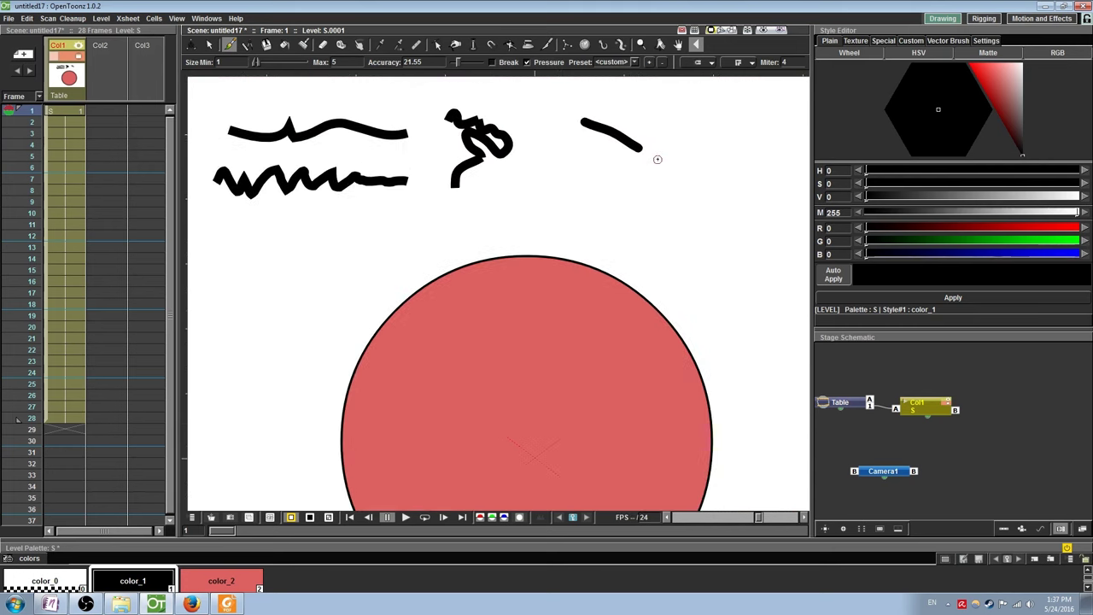
pyautogui.click(738, 63)
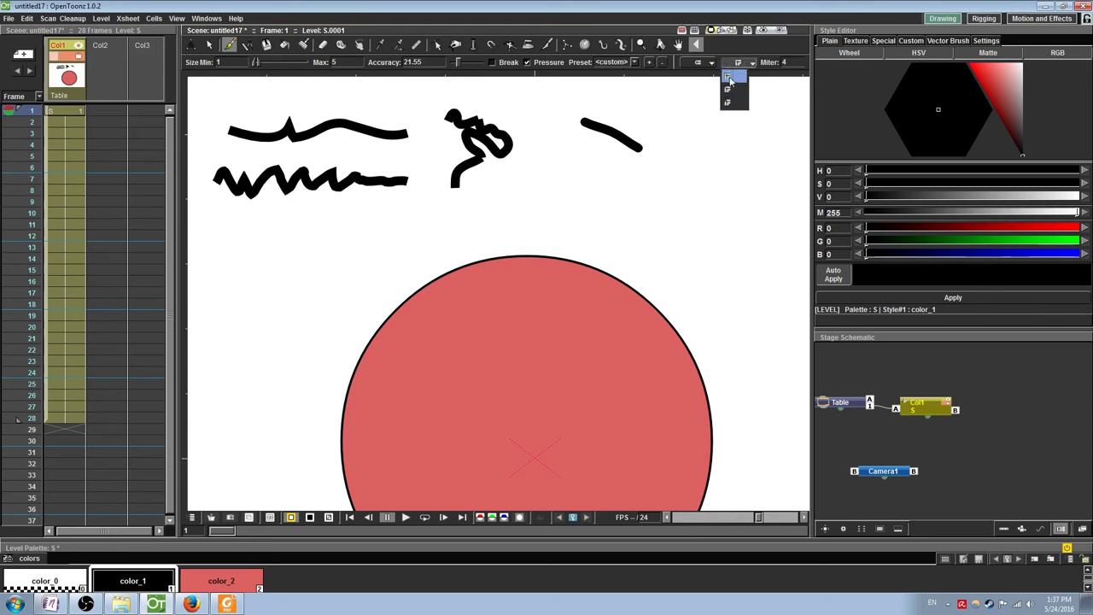
pyautogui.click(732, 81)
pyautogui.moveTo(691, 116)
pyautogui.mouseDown()
pyautogui.moveTo(727, 110)
pyautogui.moveTo(722, 156)
pyautogui.mouseUp()
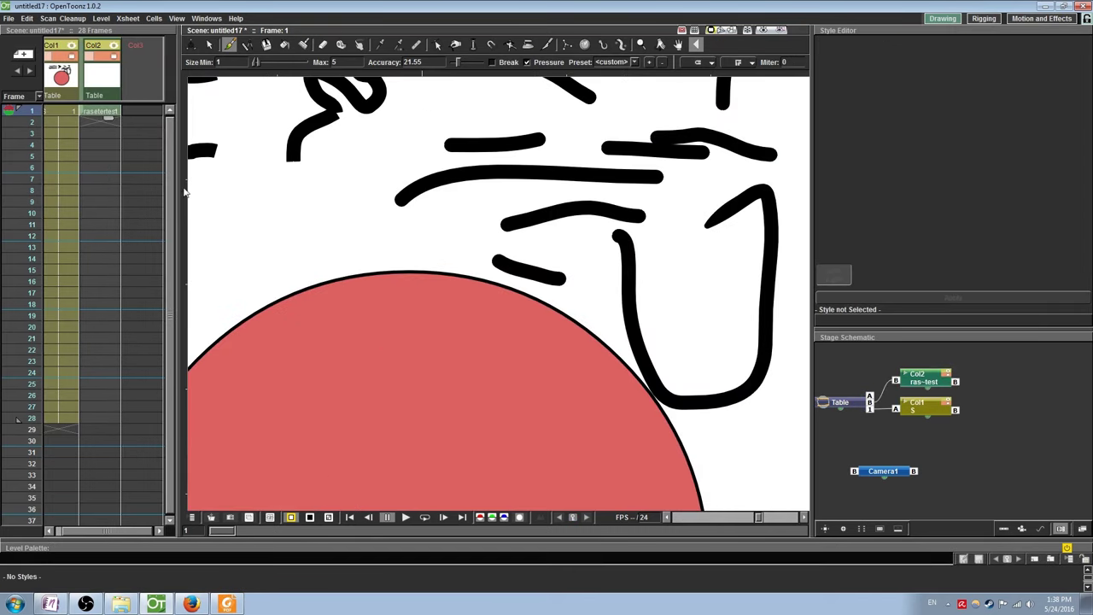
# - Draw a check-mark stroke in the third column, then delete that stray T level
pyautogui.moveTo(276, 217); pyautogui.dragTo(488, 237)
pyautogui.moveTo(408, 245)
pyautogui.mouseDown()
pyautogui.moveTo(347, 334)
pyautogui.moveTo(292, 336)
pyautogui.mouseUp()
pyautogui.click(134, 108)
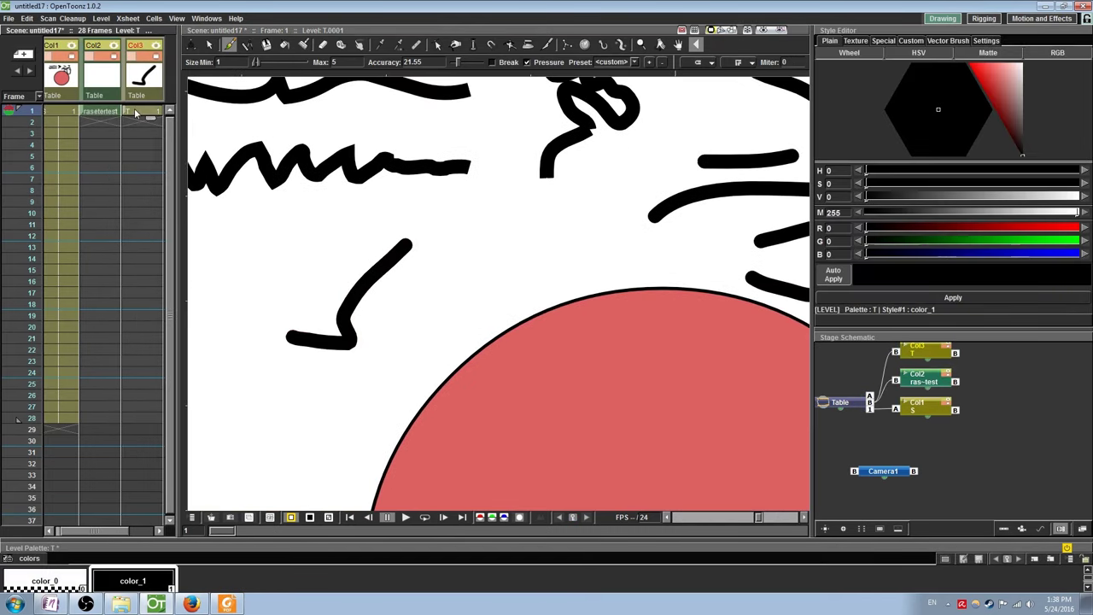
pyautogui.press('Delete')
# - On the rasetertest level, draw a black X and scribble red loops and a line over it
pyautogui.click(99, 112)
pyautogui.moveTo(258, 225)
pyautogui.mouseDown()
pyautogui.moveTo(338, 315)
pyautogui.moveTo(419, 286)
pyautogui.mouseUp()
pyautogui.moveTo(382, 248); pyautogui.dragTo(285, 306)
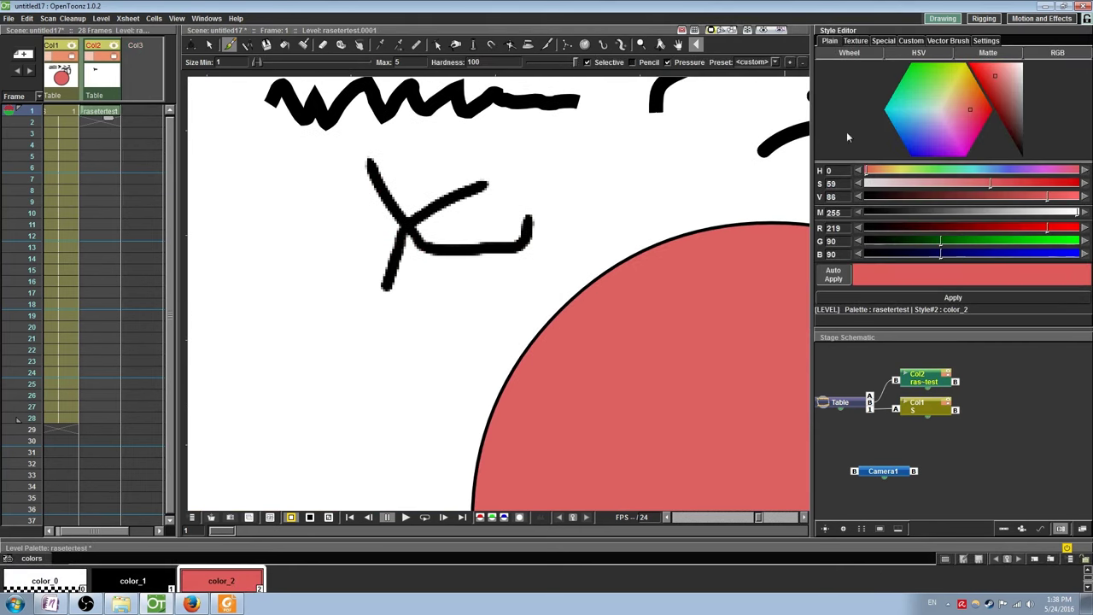
pyautogui.moveTo(502, 172)
pyautogui.mouseDown()
pyautogui.moveTo(411, 206)
pyautogui.moveTo(457, 268)
pyautogui.moveTo(451, 216)
pyautogui.moveTo(388, 254)
pyautogui.moveTo(397, 187)
pyautogui.moveTo(371, 157)
pyautogui.mouseUp()
pyautogui.moveTo(431, 247)
pyautogui.mouseDown()
pyautogui.moveTo(466, 250)
pyautogui.moveTo(539, 224)
pyautogui.moveTo(523, 245)
pyautogui.moveTo(536, 227)
pyautogui.mouseUp()
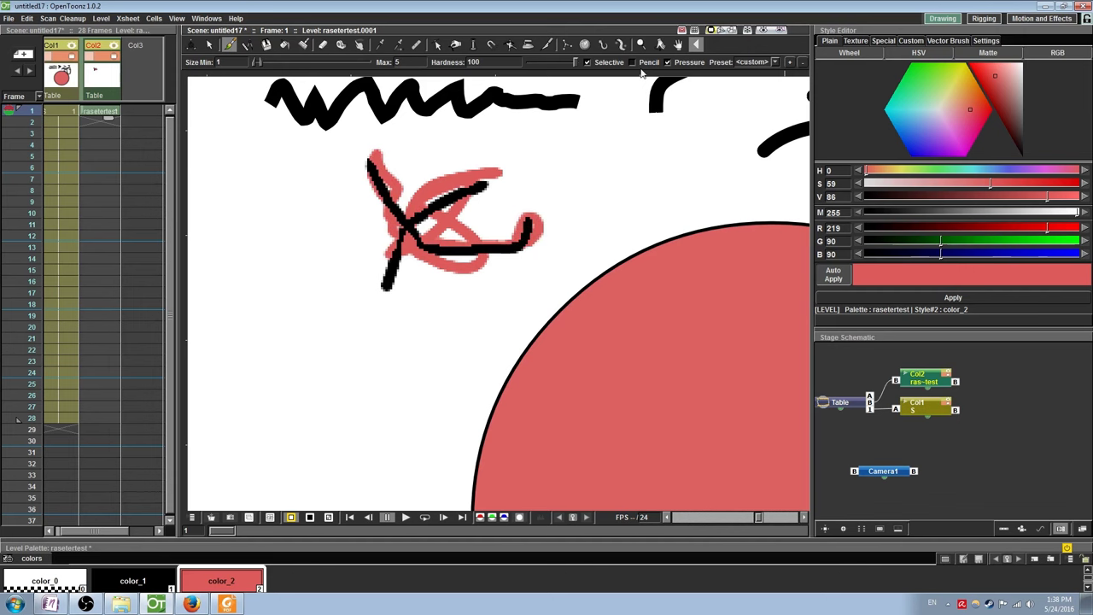
# - Turn off selective painting and draw a jagged red loop in hard-edged Pencil mode
pyautogui.click(587, 62)
pyautogui.click(633, 61)
pyautogui.moveTo(605, 133)
pyautogui.mouseDown()
pyautogui.moveTo(503, 174)
pyautogui.moveTo(564, 158)
pyautogui.mouseUp()
pyautogui.click(633, 62)
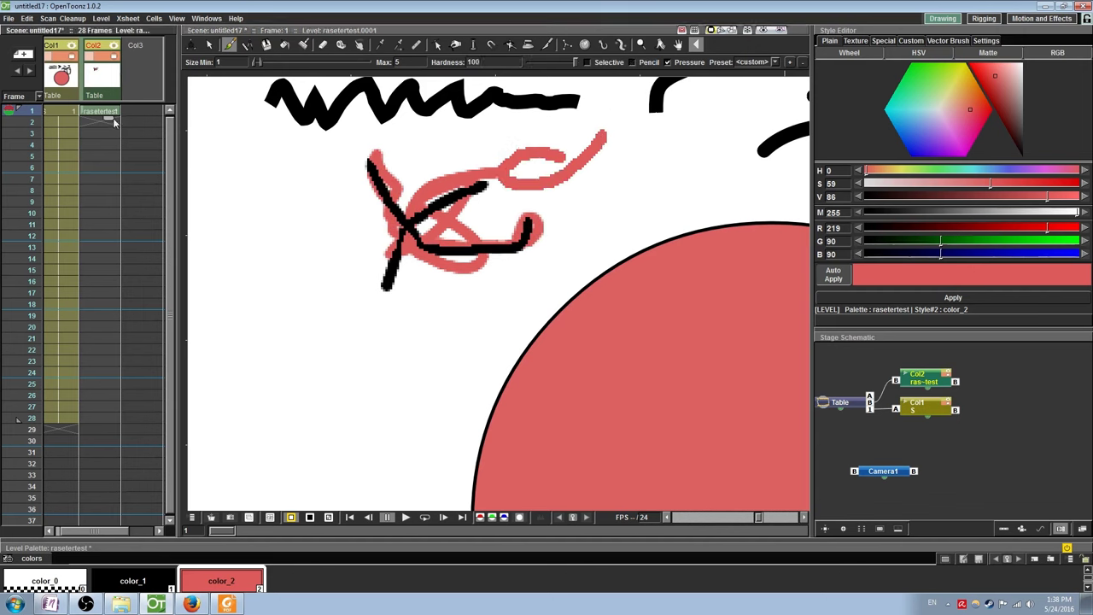
# - Draw a thin test circle outline on the left with the Geometric tool's Circle shape
pyautogui.click(247, 45)
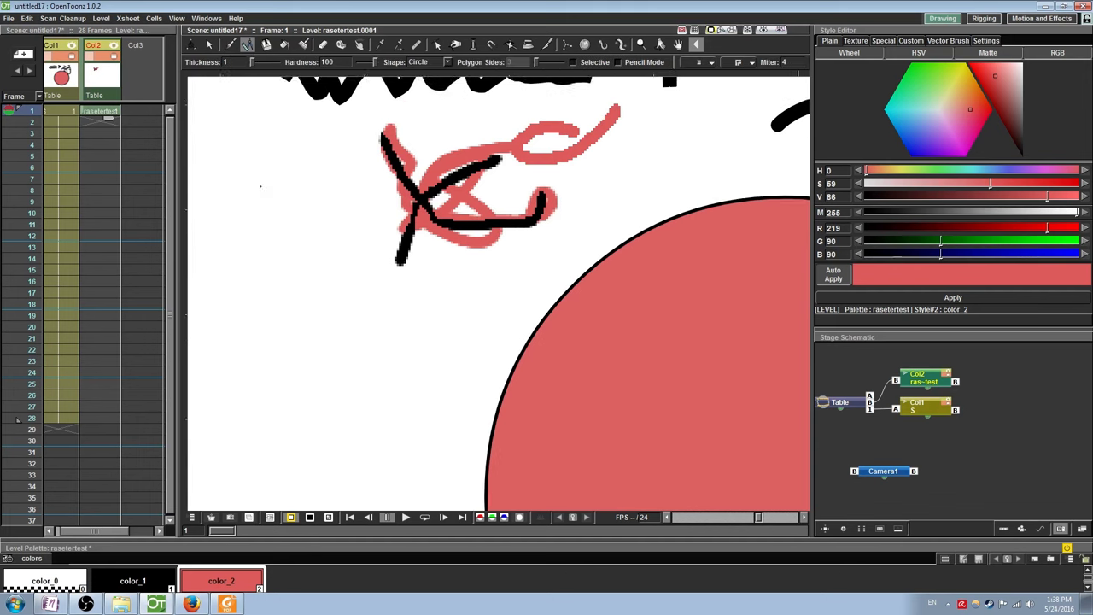
pyautogui.scroll(-5, 261, 183)
pyautogui.click(424, 62)
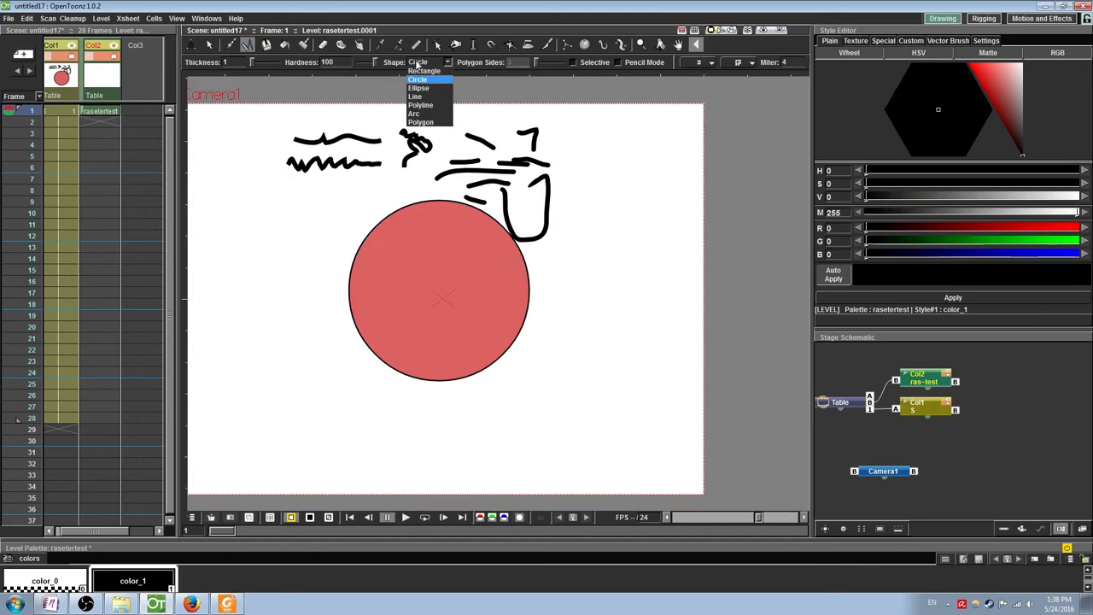
pyautogui.click(418, 79)
pyautogui.moveTo(236, 276); pyautogui.dragTo(266, 319)
# - On vector level S, draw a closed curved Polyline shape
pyautogui.scroll(3, 269, 316)
pyautogui.hscroll(-3, 342, 299)
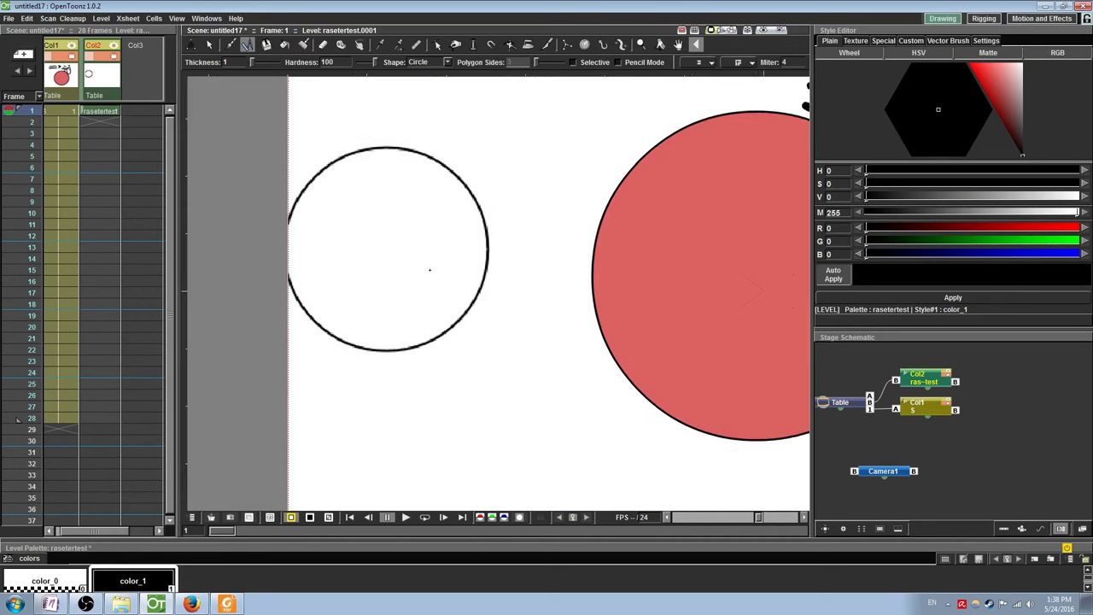
pyautogui.click(76, 117)
pyautogui.click(368, 62)
pyautogui.click(378, 103)
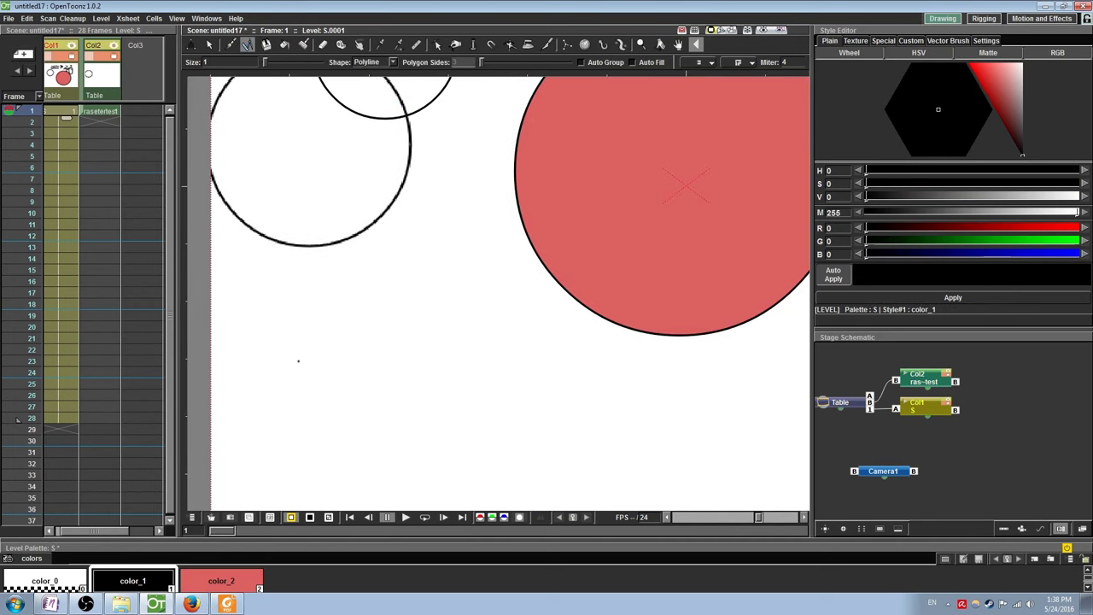
pyautogui.moveTo(299, 361); pyautogui.dragTo(308, 320)
pyautogui.moveTo(378, 294); pyautogui.dragTo(403, 317)
pyautogui.moveTo(398, 394); pyautogui.dragTo(353, 398)
pyautogui.click(344, 345)
# - Draw an arc and a filled black triangle, then undo the test shapes
pyautogui.click(299, 360)
pyautogui.click(368, 62)
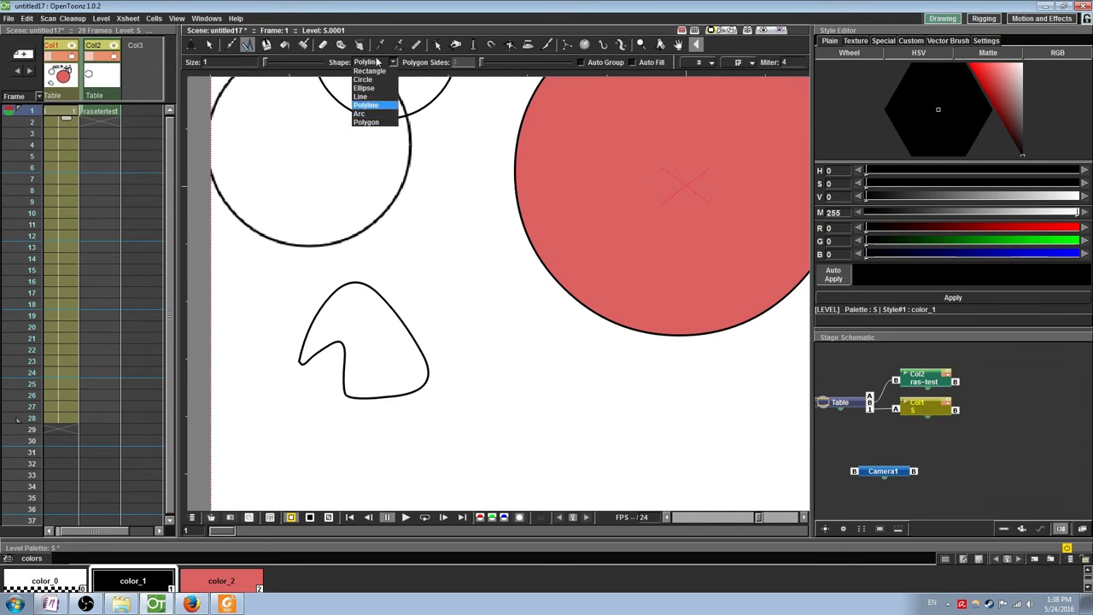
pyautogui.click(361, 113)
pyautogui.moveTo(468, 292); pyautogui.dragTo(462, 182)
pyautogui.click(280, 211)
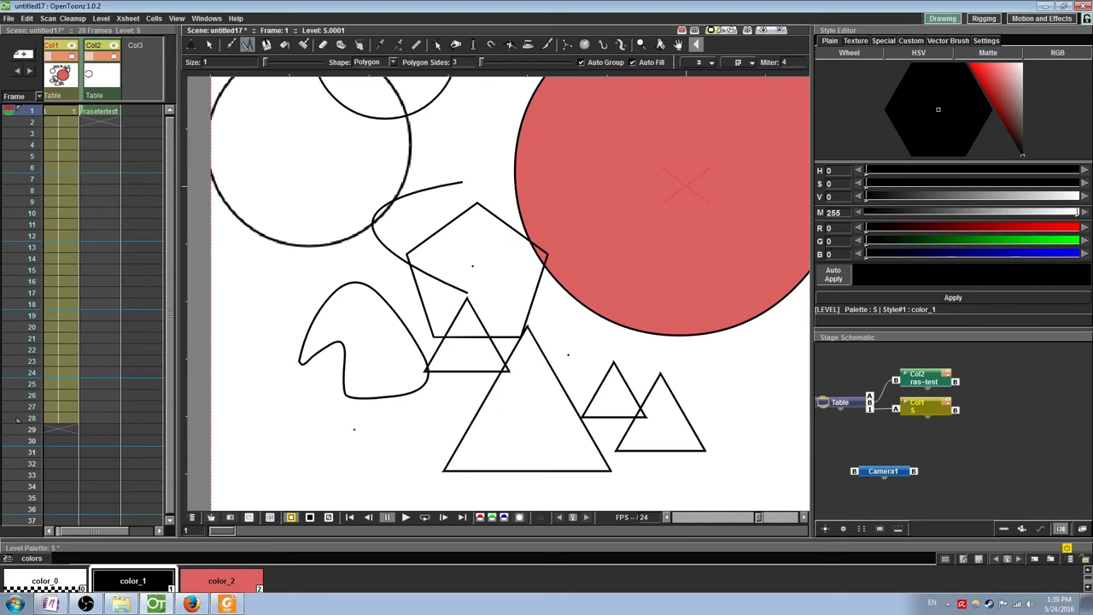
pyautogui.moveTo(354, 430); pyautogui.dragTo(417, 384)
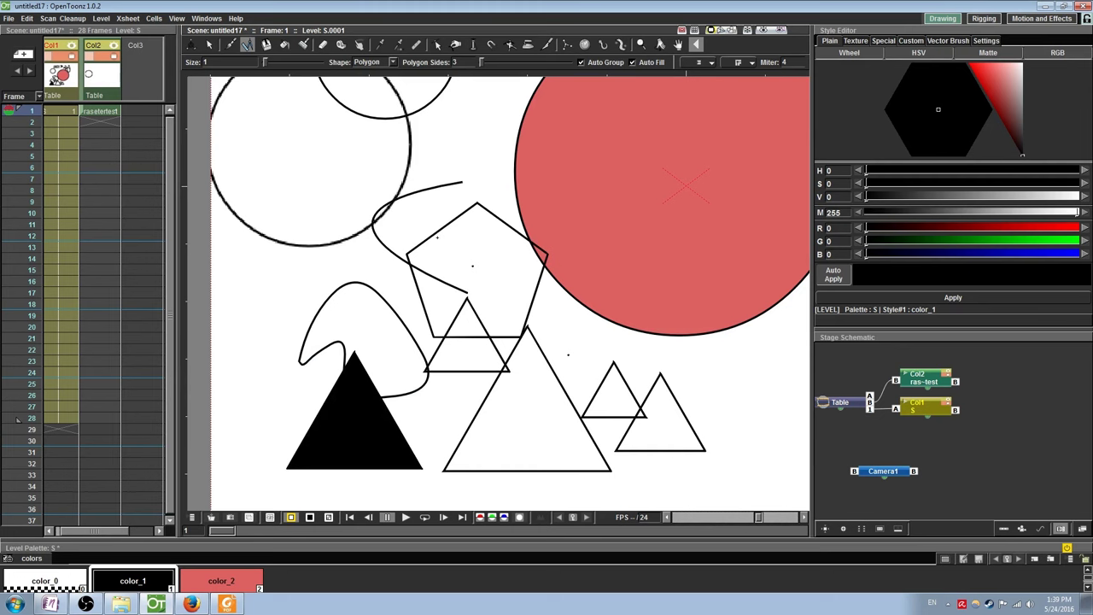
pyautogui.hotkey('ctrl', 'z')
pyautogui.hotkey('ctrl', 'z')
pyautogui.hotkey('ctrl', 'z')
pyautogui.hotkey('ctrl', 'z')
pyautogui.hotkey('ctrl', 'z')
pyautogui.hotkey('ctrl', 'z')
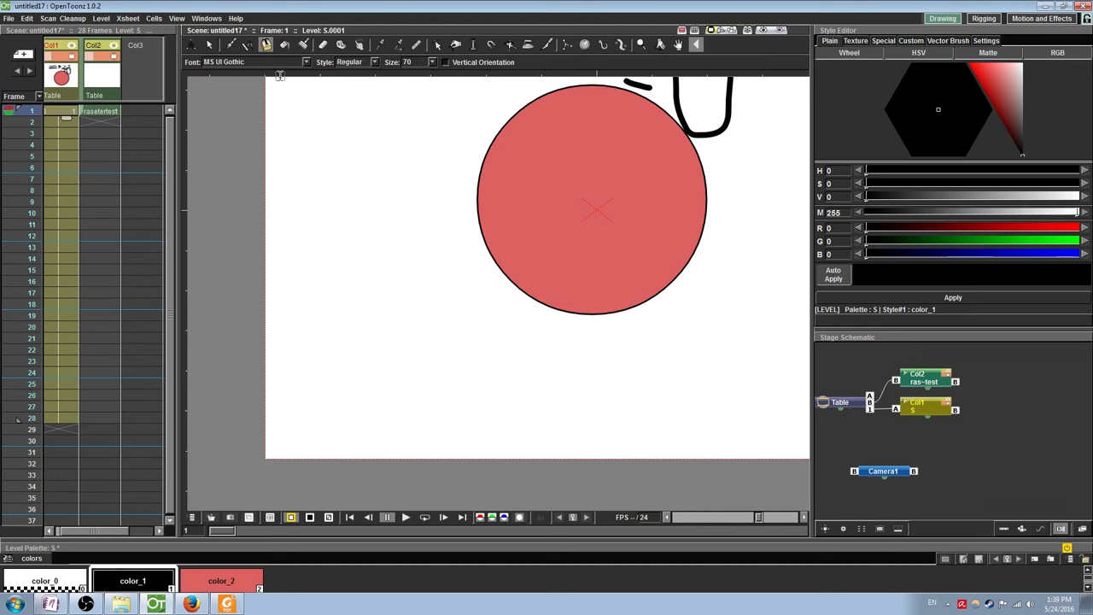
# - Start a text box on the canvas, keeping size 70 and toggling Vertical Orientation
pyautogui.click(322, 169)
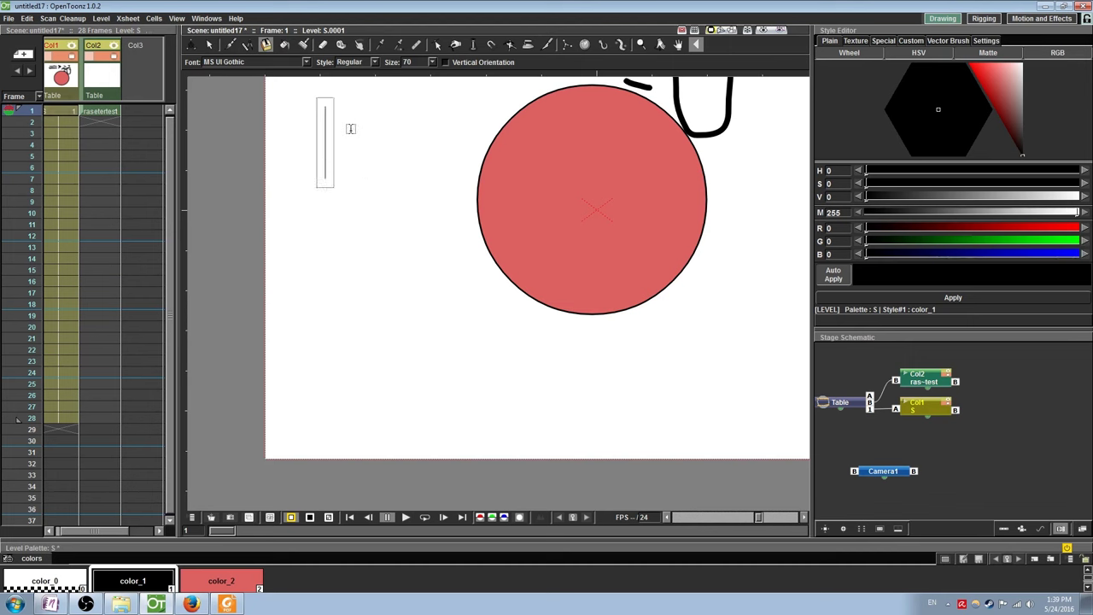
pyautogui.click(356, 208)
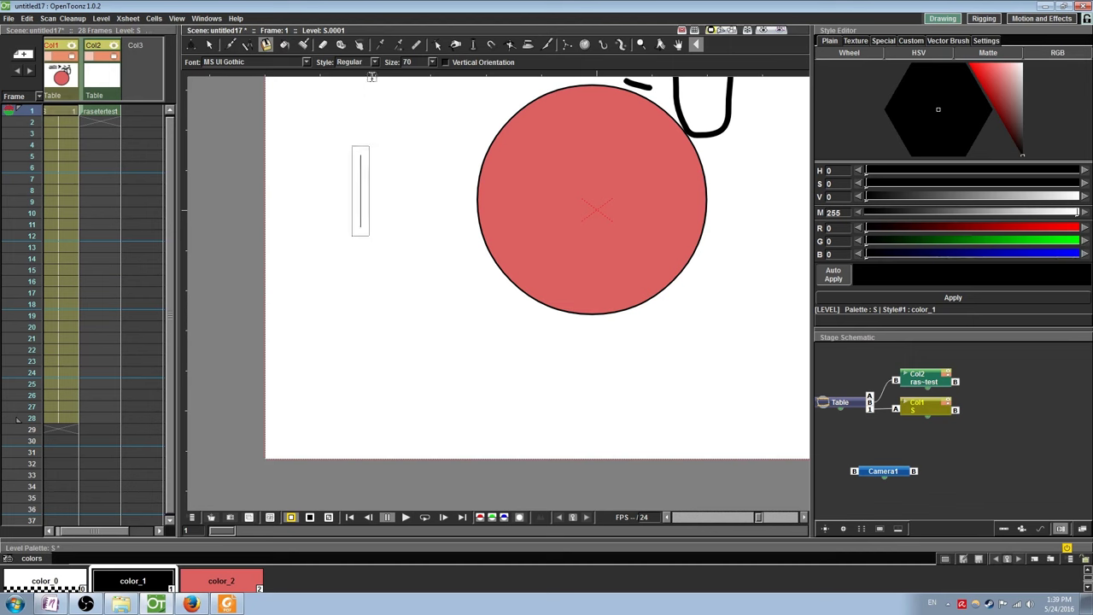
pyautogui.click(418, 63)
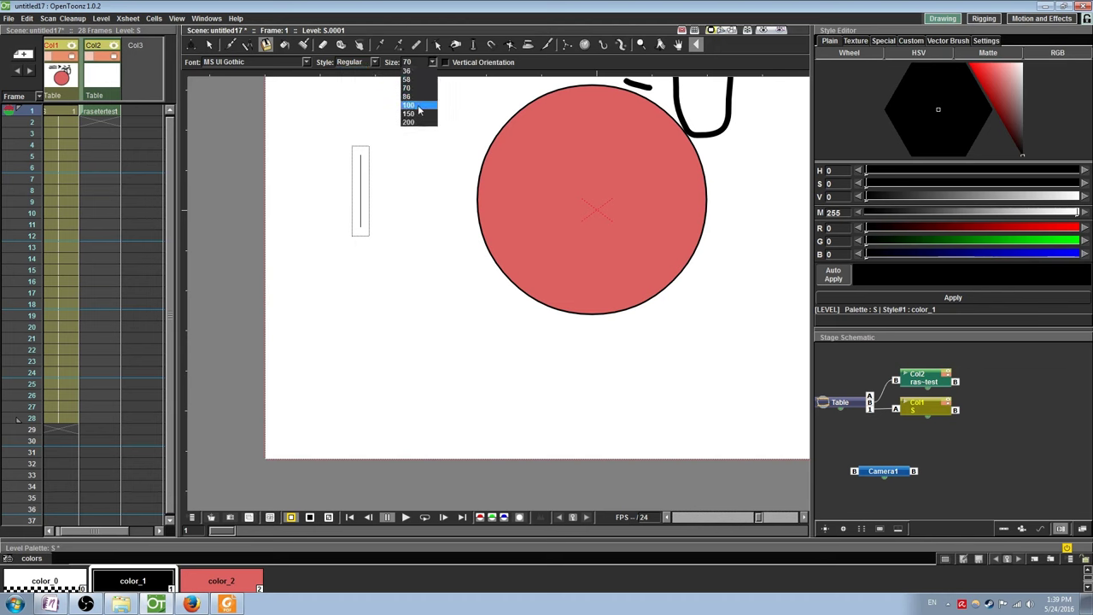
pyautogui.click(420, 62)
pyautogui.click(444, 62)
pyautogui.click(444, 63)
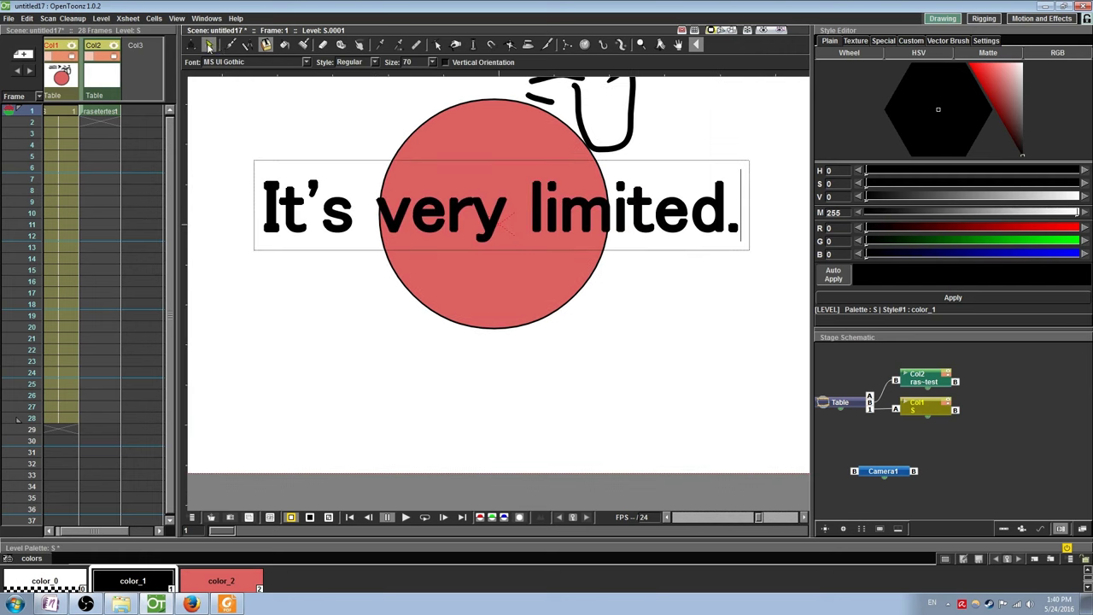
# - Select the text's first letters, then place the caret inside the word It's
pyautogui.press('s')
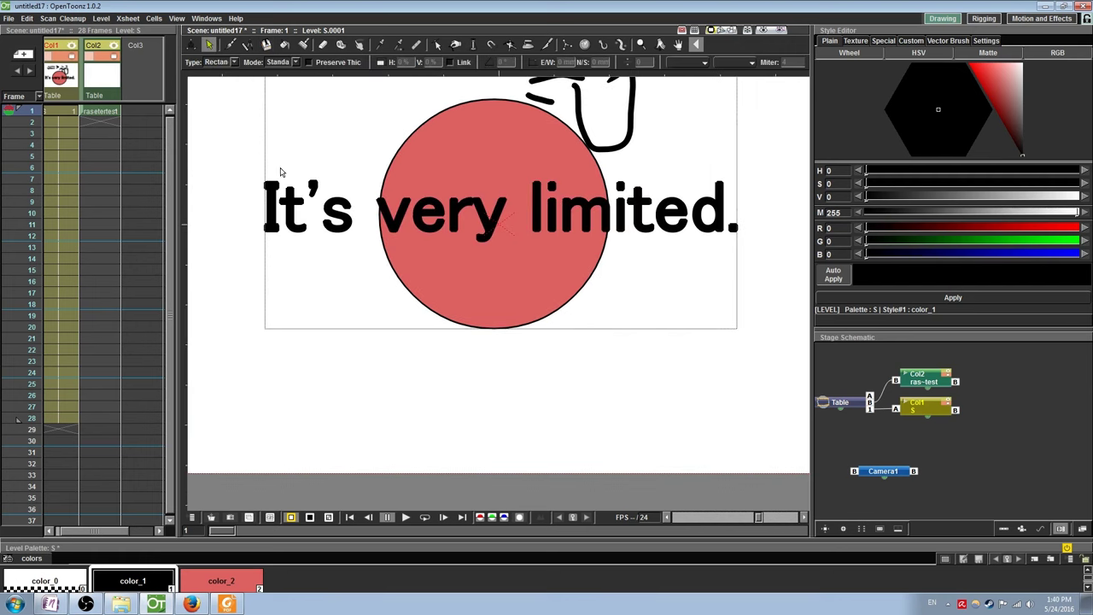
pyautogui.click(292, 205)
pyautogui.scroll(1, 299, 201)
pyautogui.scroll(-1, 295, 210)
pyautogui.click(267, 46)
pyautogui.click(328, 209)
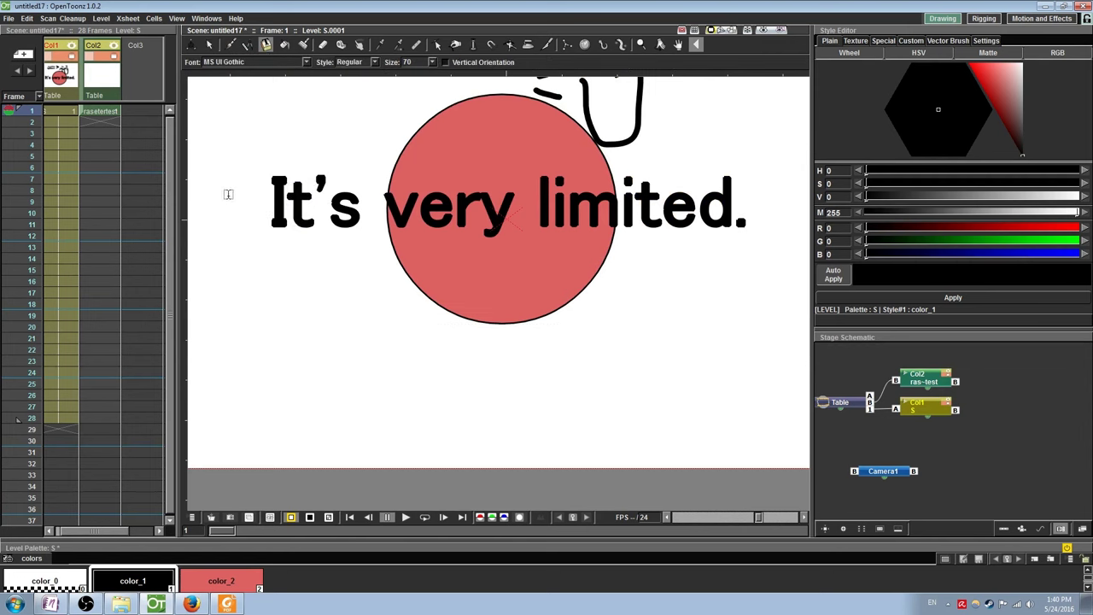
# - Remove the text, rectangle-fill the circle, then refill it with red color_2
pyautogui.hotkey('ctrl', 'z')
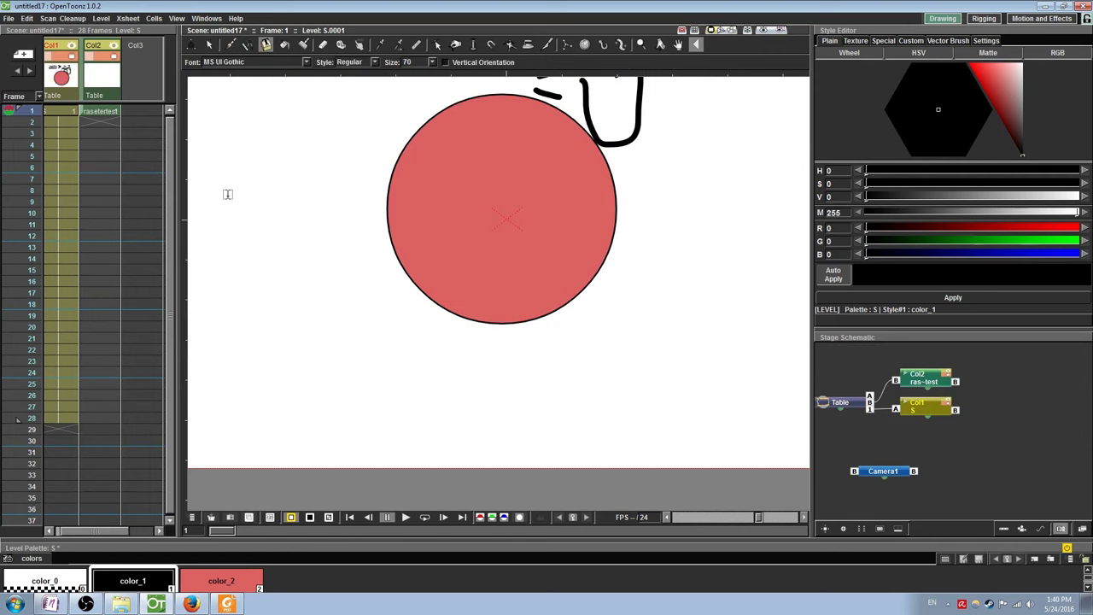
pyautogui.click(284, 46)
pyautogui.scroll(3, 469, 166)
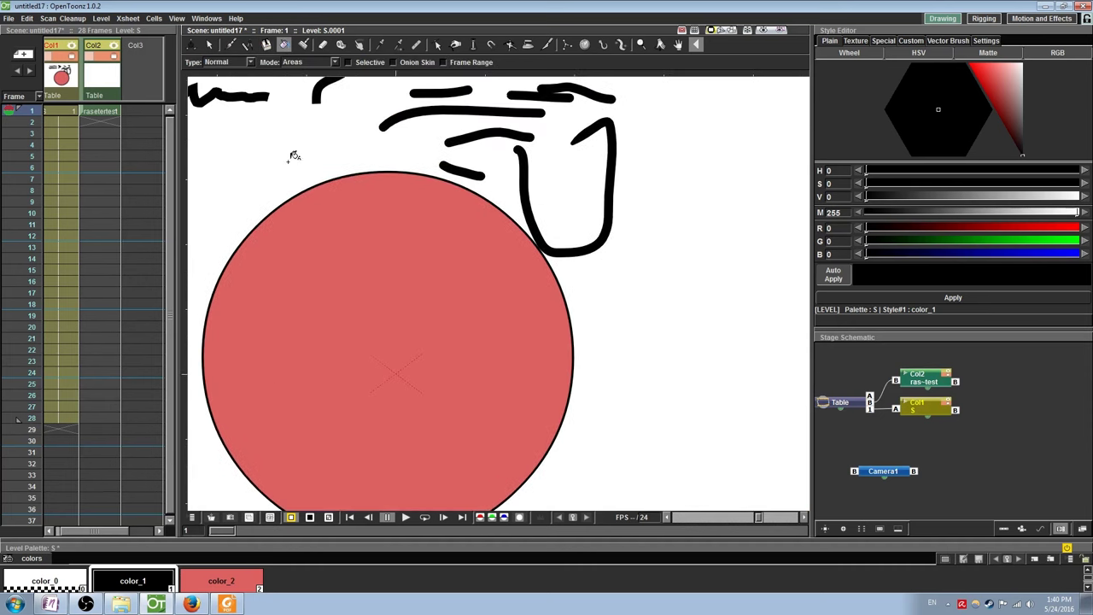
pyautogui.scroll(1, 284, 126)
pyautogui.click(232, 62)
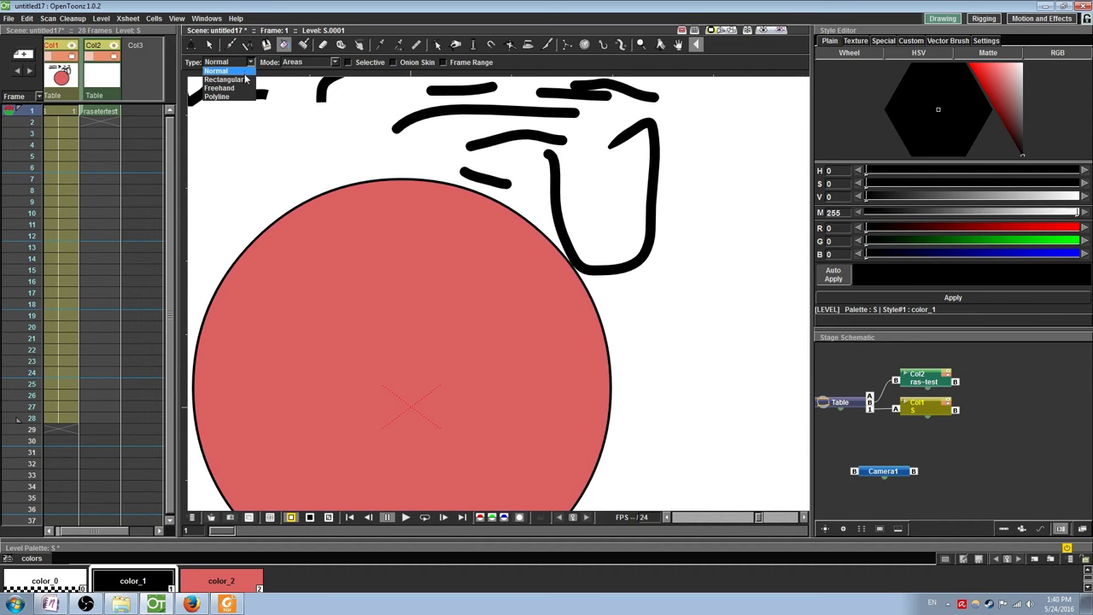
pyautogui.click(224, 79)
pyautogui.scroll(-2, 220, 113)
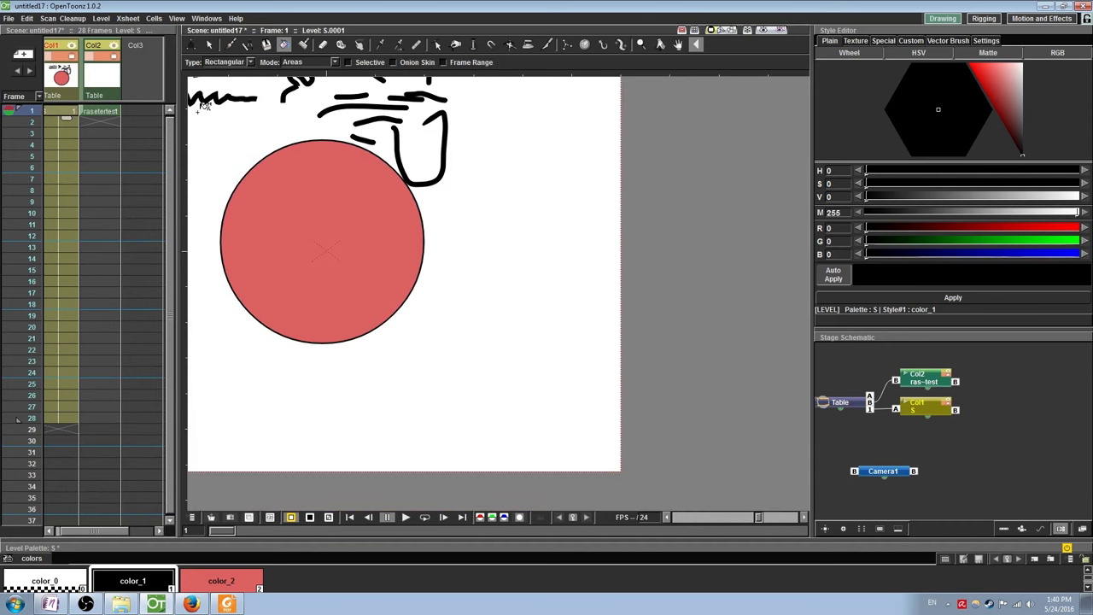
pyautogui.moveTo(197, 111); pyautogui.dragTo(468, 359)
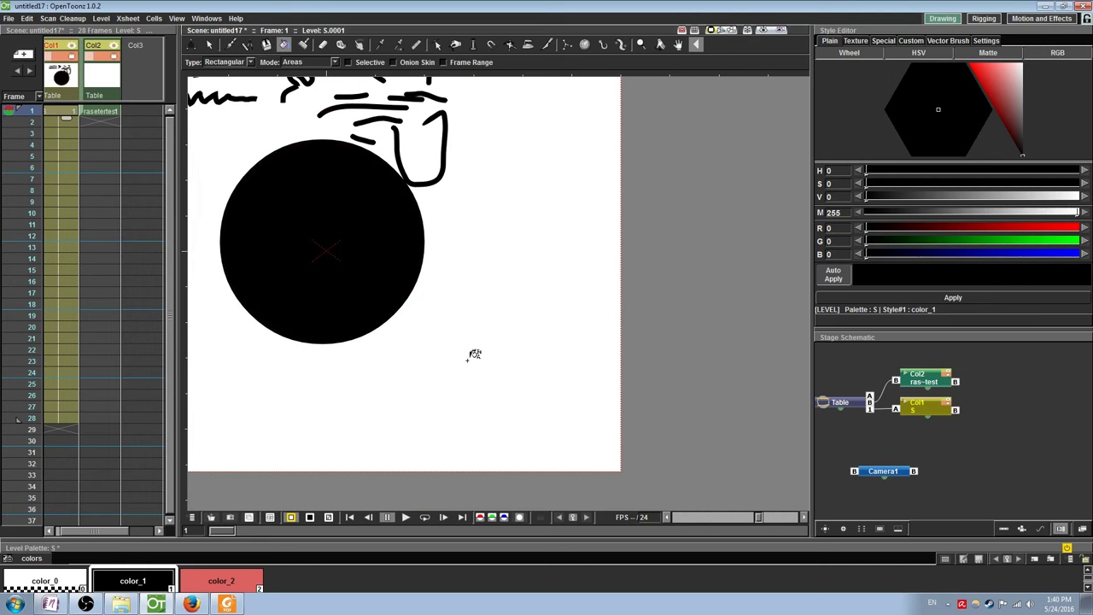
pyautogui.click(329, 257)
# - Lasso-fill across the circle with Freehand type, then limit filling to empty areas
pyautogui.click(240, 65)
pyautogui.click(230, 89)
pyautogui.moveTo(217, 152)
pyautogui.mouseDown()
pyautogui.moveTo(299, 224)
pyautogui.moveTo(344, 218)
pyautogui.moveTo(413, 243)
pyautogui.moveTo(212, 312)
pyautogui.moveTo(216, 147)
pyautogui.moveTo(437, 147)
pyautogui.moveTo(434, 401)
pyautogui.moveTo(232, 216)
pyautogui.moveTo(224, 149)
pyautogui.moveTo(244, 127)
pyautogui.mouseUp()
pyautogui.click(370, 66)
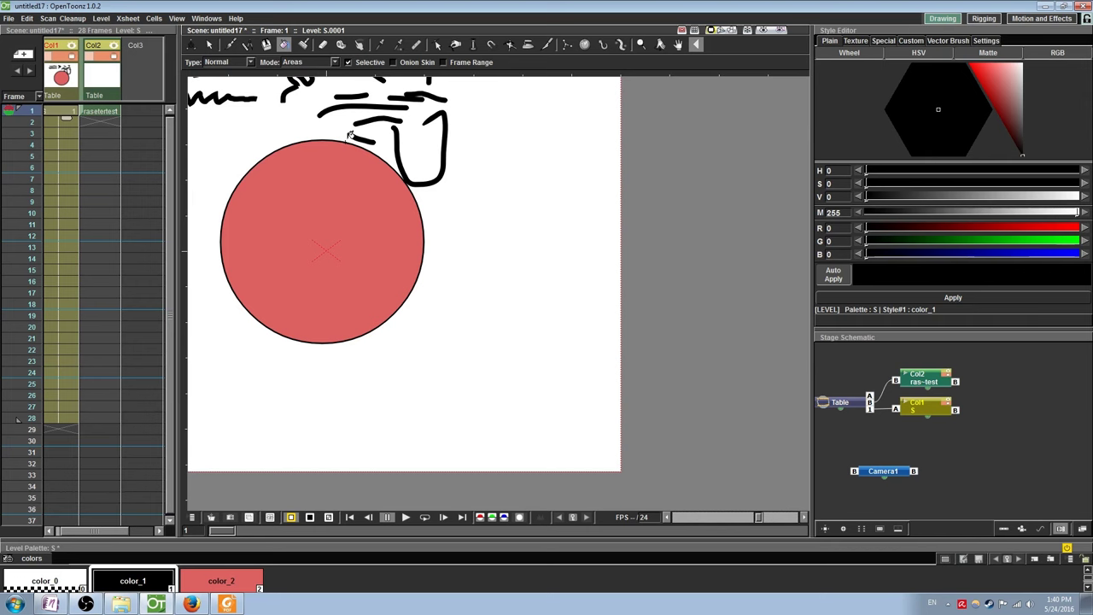
pyautogui.scroll(3, 340, 148)
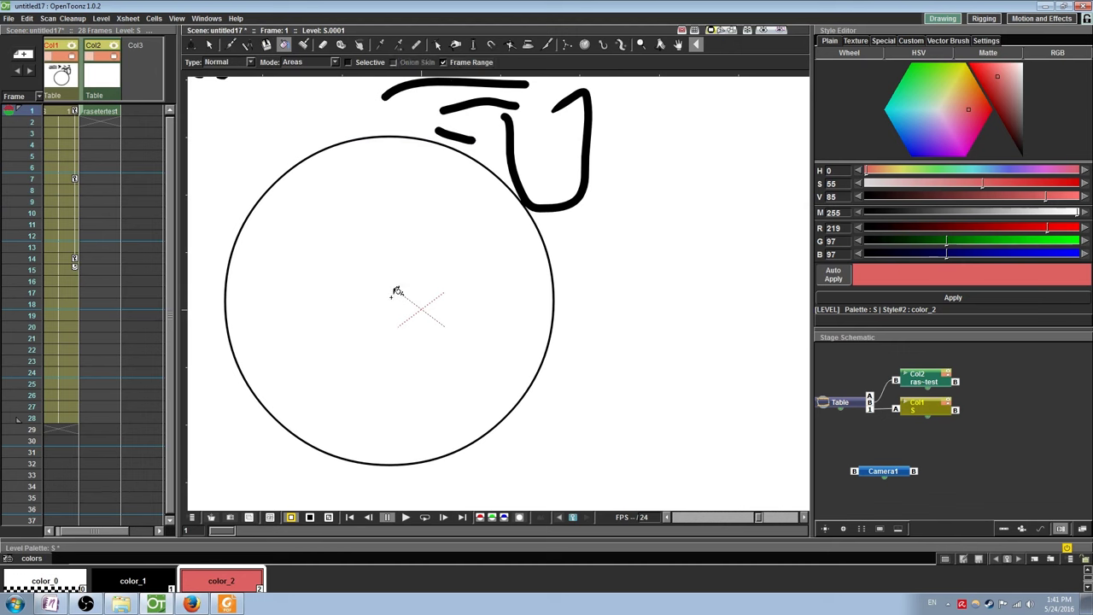
# - Fill the circle red from frame 7, step through the frames, then remove the fill
pyautogui.click(63, 182)
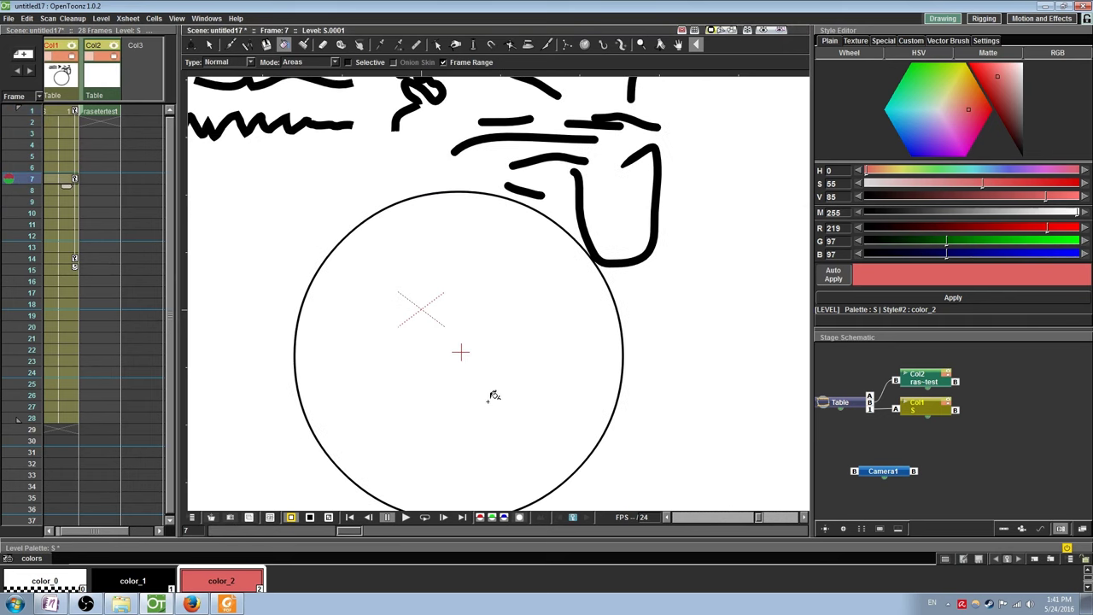
pyautogui.click(462, 350)
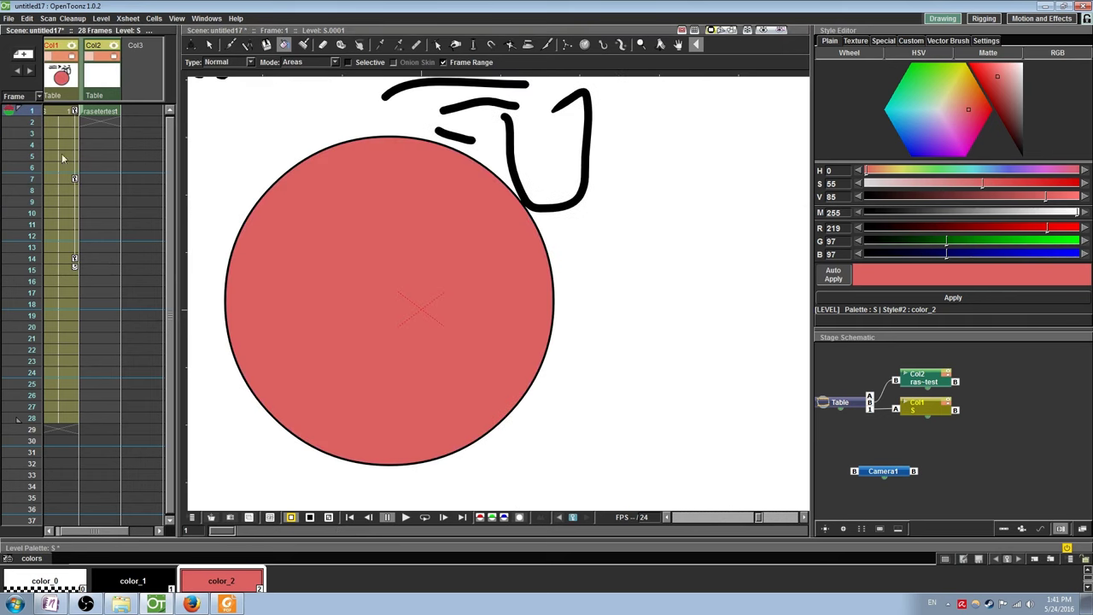
pyautogui.press('Down')
pyautogui.press('Down')
pyautogui.press('Down')
pyautogui.press('Down')
pyautogui.press('Down')
pyautogui.press('Down')
pyautogui.press('Down')
pyautogui.press('Down')
pyautogui.press('Down')
pyautogui.press('Down')
pyautogui.press('Down')
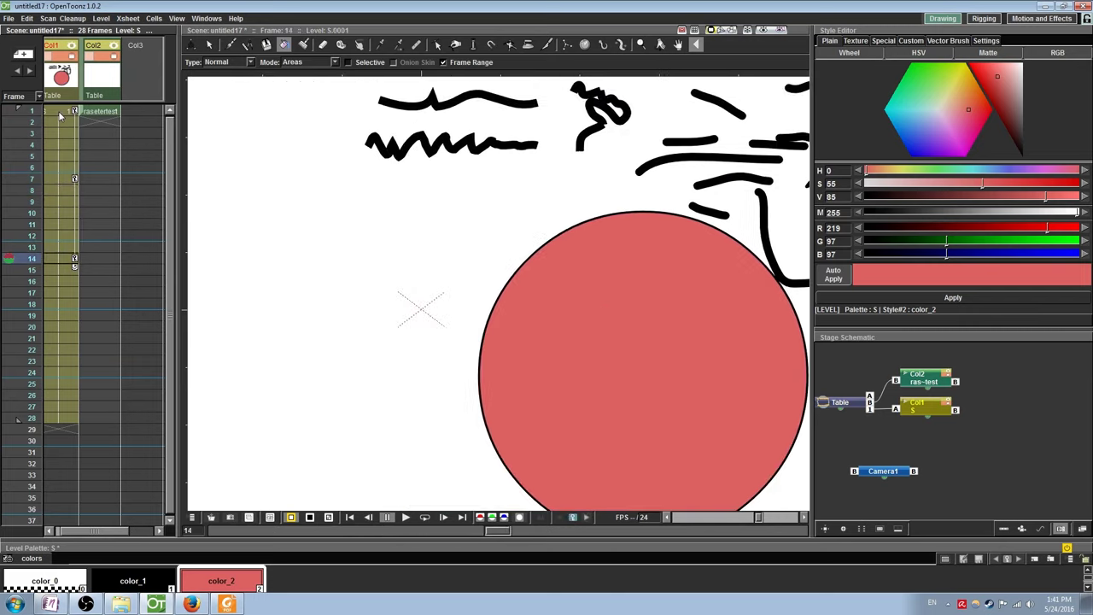
pyautogui.press('Down')
pyautogui.press('Down')
pyautogui.press('Down')
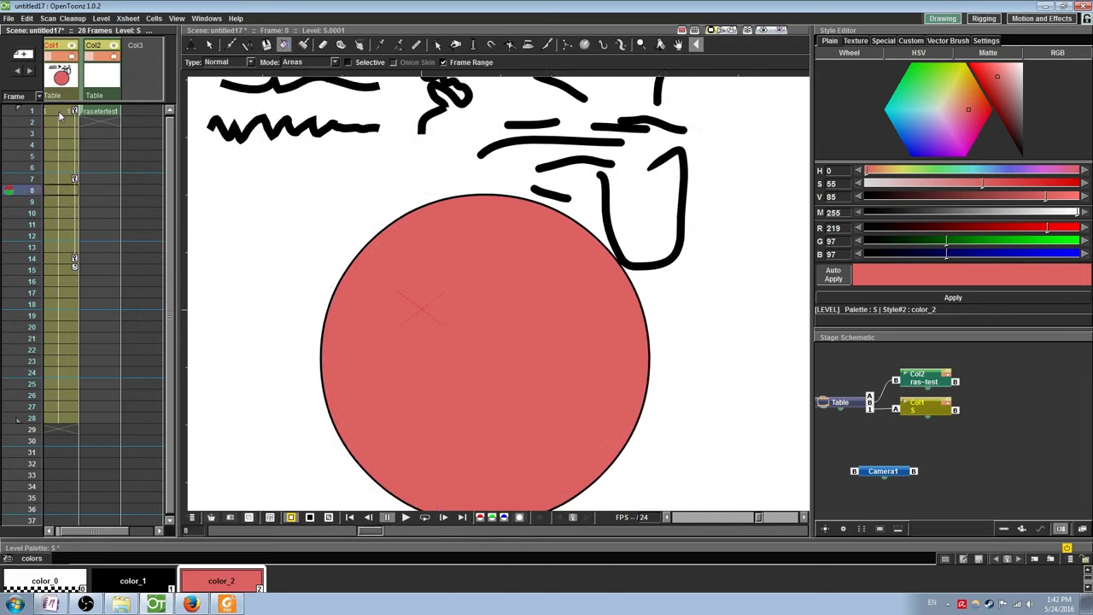
pyautogui.click(60, 115)
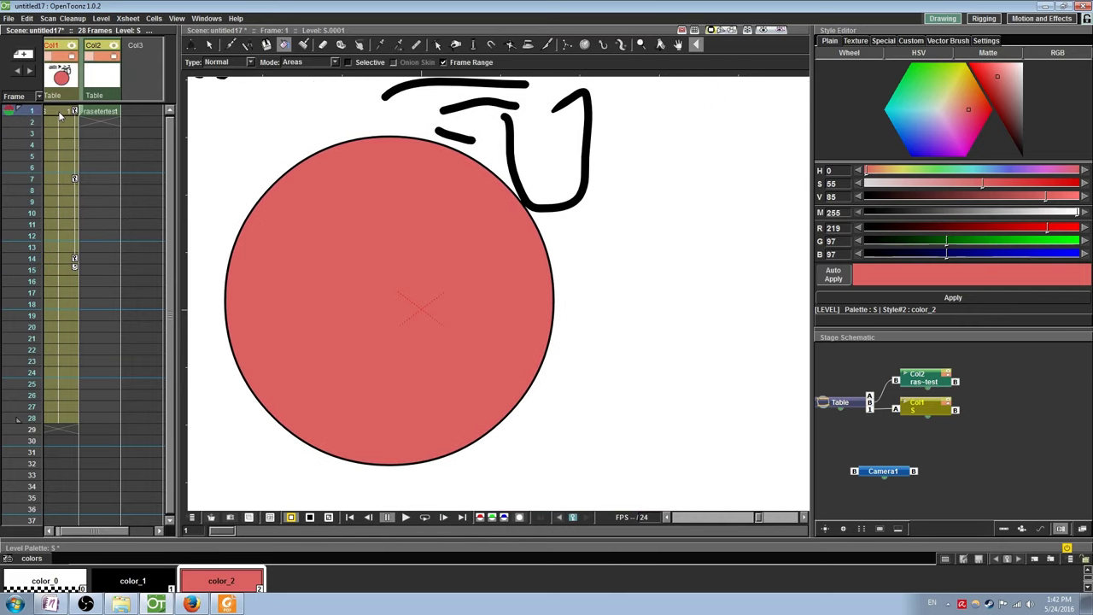
pyautogui.press('Down')
pyautogui.press('Down')
pyautogui.press('Down')
pyautogui.press('Down')
pyautogui.press('Down')
pyautogui.press('Down')
# - On frame 1 of rasetertest, paint a large black blob, leaving paint mode on Areas
pyautogui.click(60, 115)
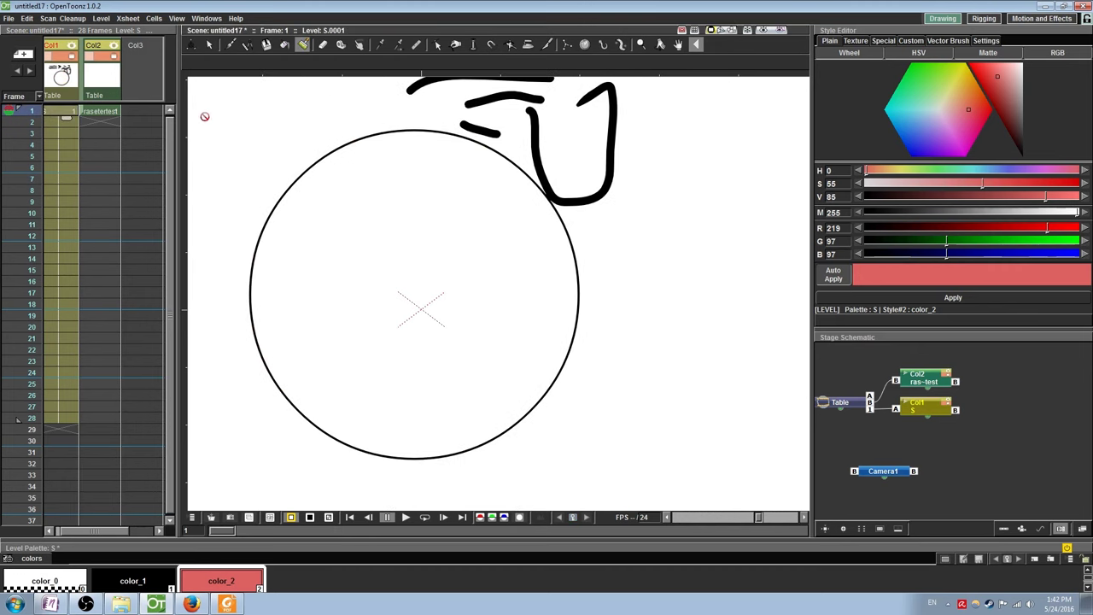
pyautogui.click(107, 116)
pyautogui.scroll(1, 507, 151)
pyautogui.scroll(-3, 508, 151)
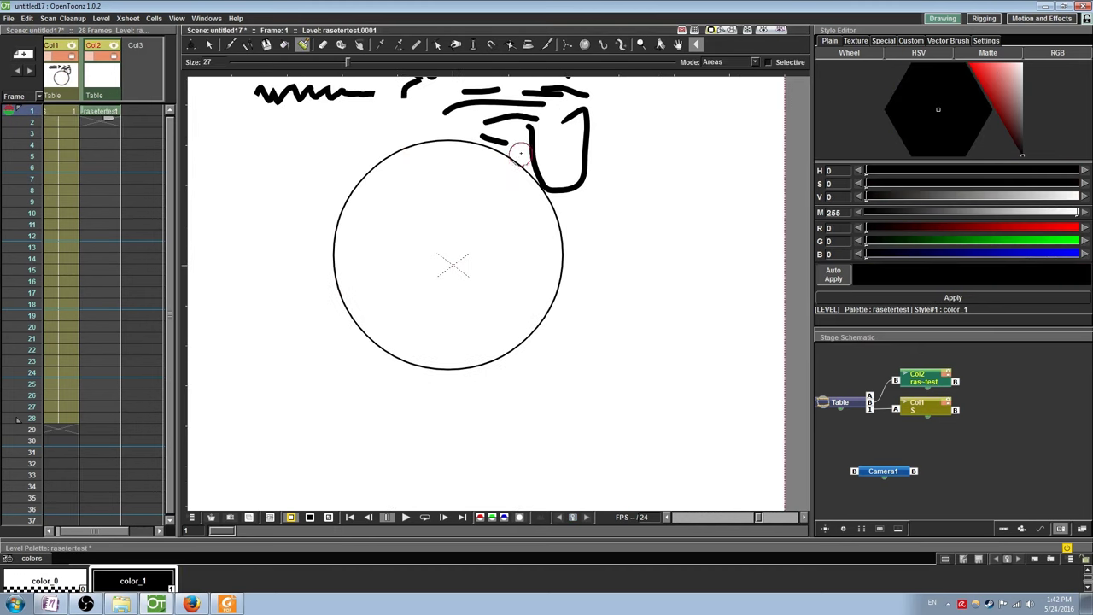
pyautogui.scroll(2, 353, 269)
pyautogui.scroll(1, 402, 215)
pyautogui.scroll(-1, 383, 179)
pyautogui.moveTo(371, 264)
pyautogui.mouseDown()
pyautogui.moveTo(335, 286)
pyautogui.moveTo(337, 325)
pyautogui.moveTo(379, 264)
pyautogui.moveTo(373, 349)
pyautogui.moveTo(332, 252)
pyautogui.moveTo(362, 340)
pyautogui.mouseUp()
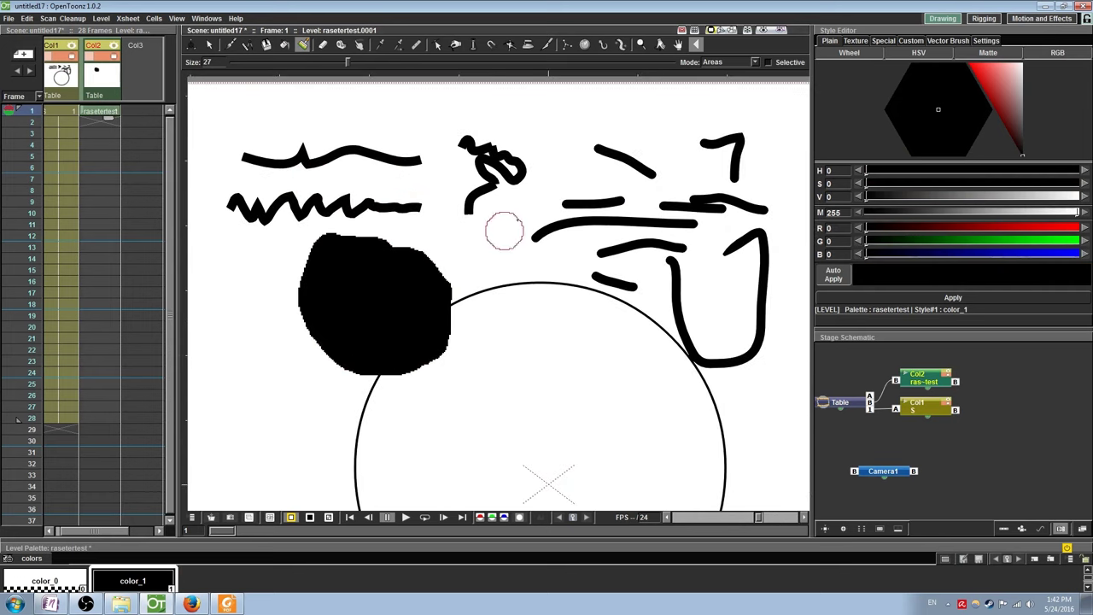
pyautogui.click(739, 62)
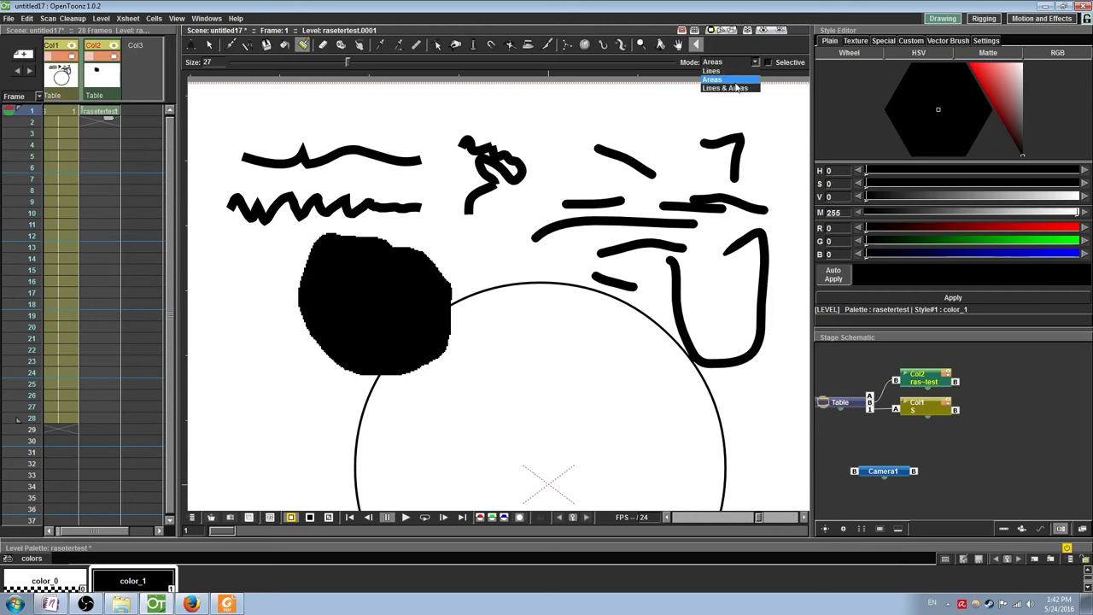
pyautogui.click(735, 82)
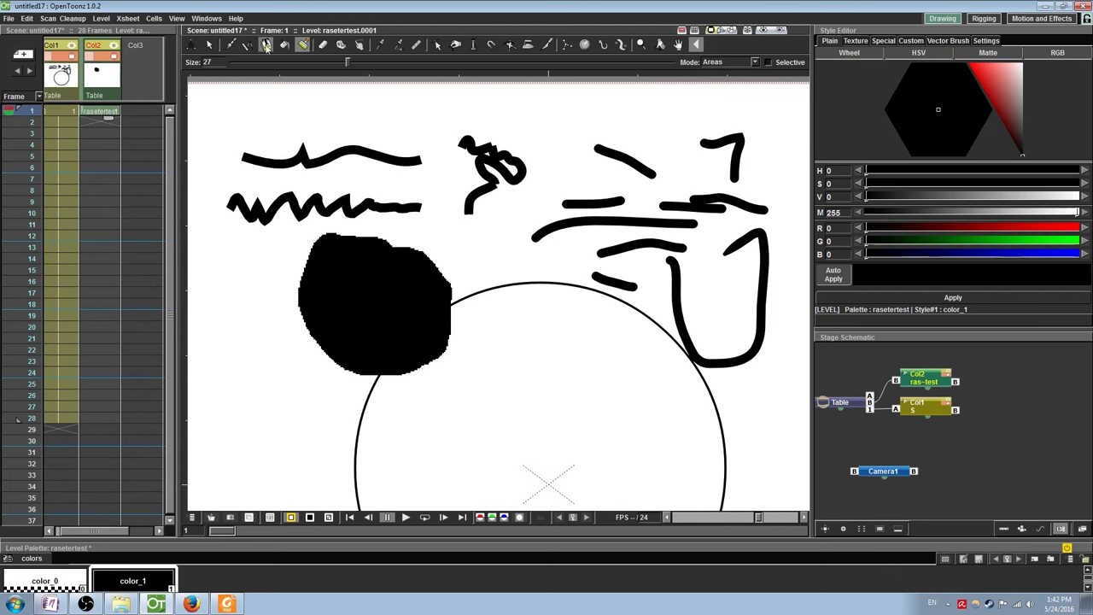
# - Erase across the black blob, then tape the arc's end to the short stroke
pyautogui.press('a')
pyautogui.moveTo(410, 235)
pyautogui.mouseDown()
pyautogui.moveTo(329, 291)
pyautogui.moveTo(405, 241)
pyautogui.moveTo(298, 281)
pyautogui.moveTo(486, 314)
pyautogui.moveTo(355, 342)
pyautogui.moveTo(341, 366)
pyautogui.moveTo(457, 369)
pyautogui.moveTo(243, 316)
pyautogui.moveTo(405, 328)
pyautogui.moveTo(454, 303)
pyautogui.moveTo(349, 264)
pyautogui.moveTo(506, 293)
pyautogui.moveTo(370, 293)
pyautogui.moveTo(410, 239)
pyautogui.mouseUp()
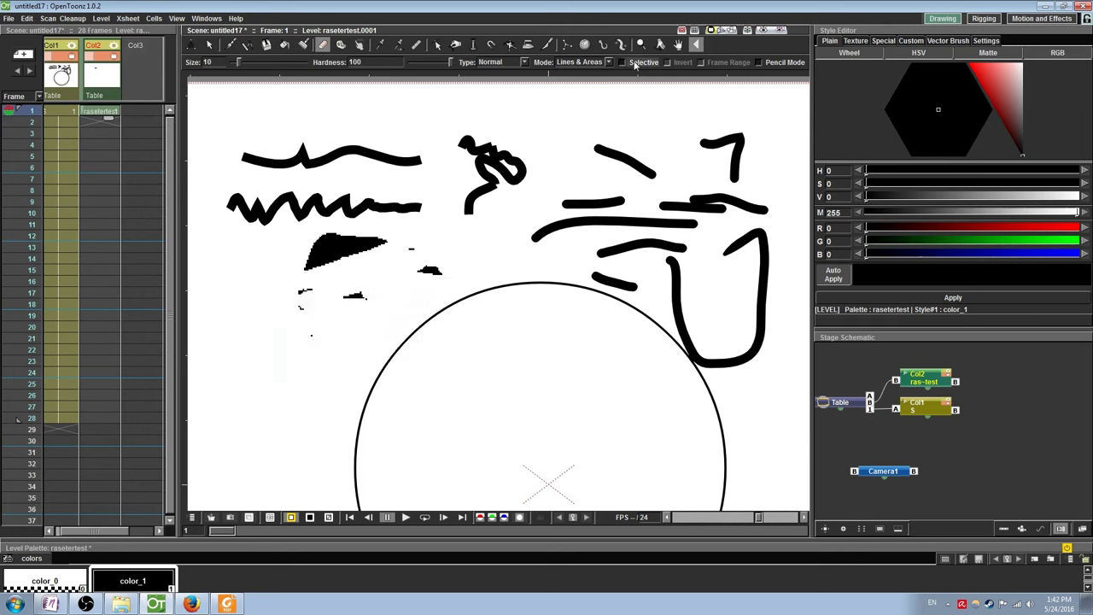
pyautogui.click(342, 46)
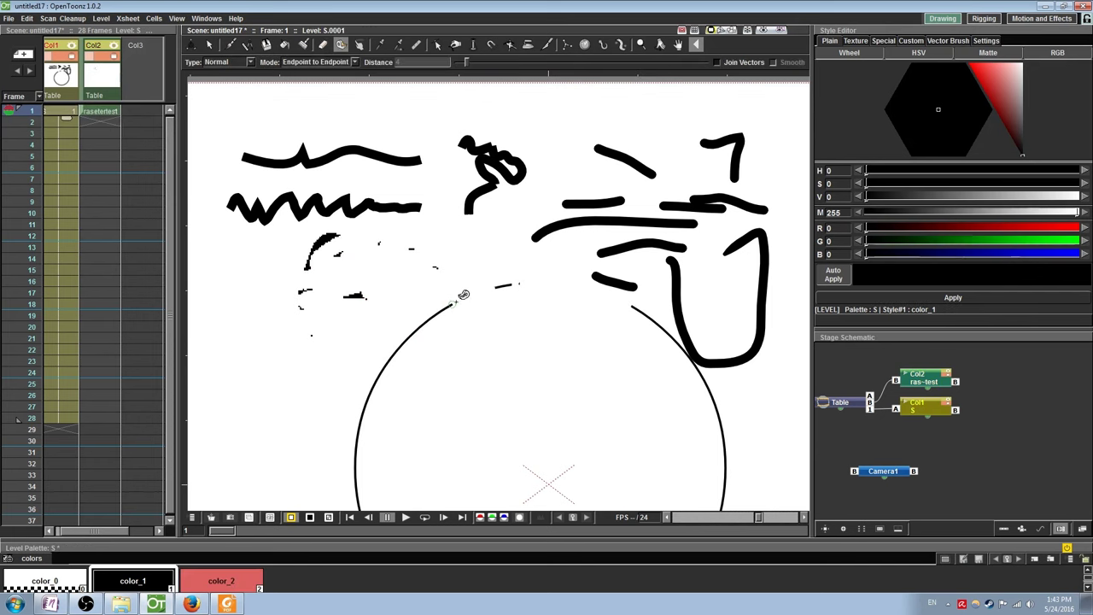
pyautogui.moveTo(462, 294)
pyautogui.mouseDown()
pyautogui.moveTo(517, 282)
pyautogui.moveTo(631, 301)
pyautogui.mouseUp()
pyautogui.scroll(1, 620, 294)
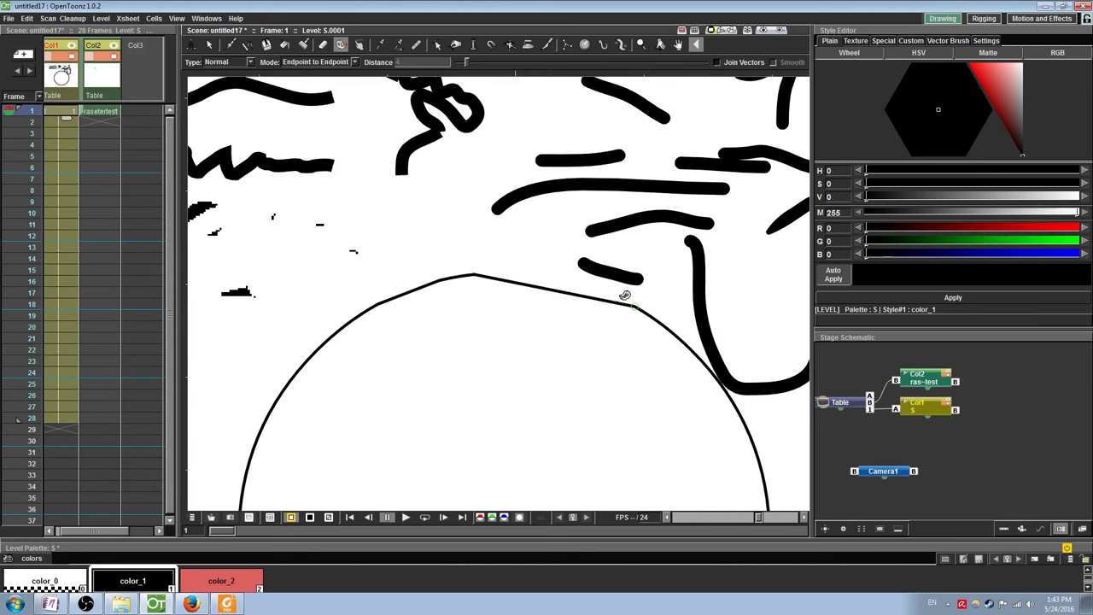
# - Switch to rectangular gap joining, undo the earlier joins, and join the arc pieces
pyautogui.click(245, 63)
pyautogui.click(224, 79)
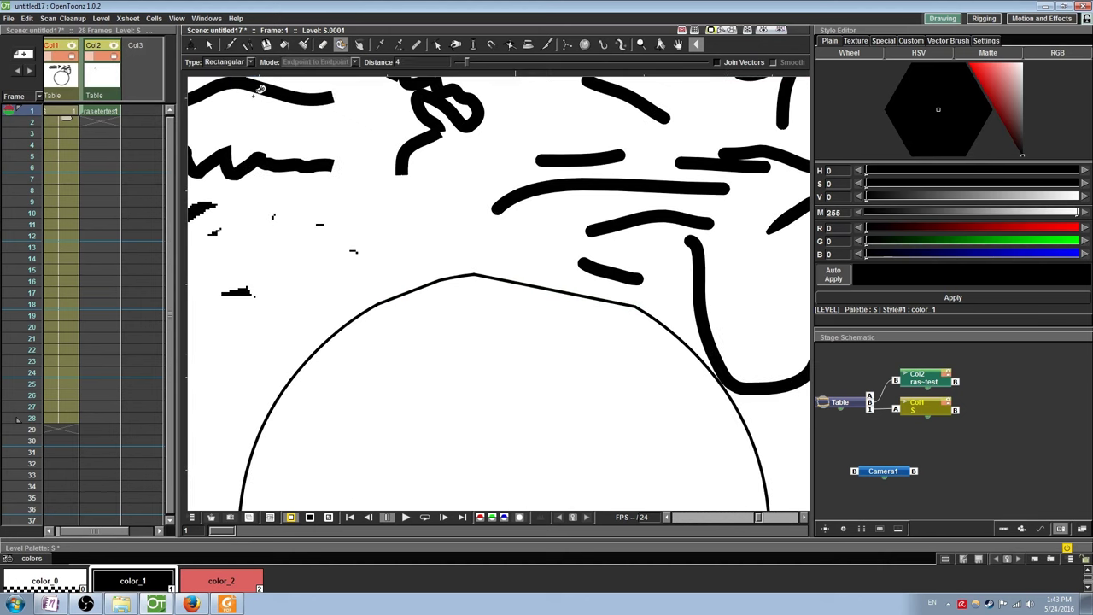
pyautogui.hotkey('ctrl', 'z')
pyautogui.hotkey('ctrl', 'z')
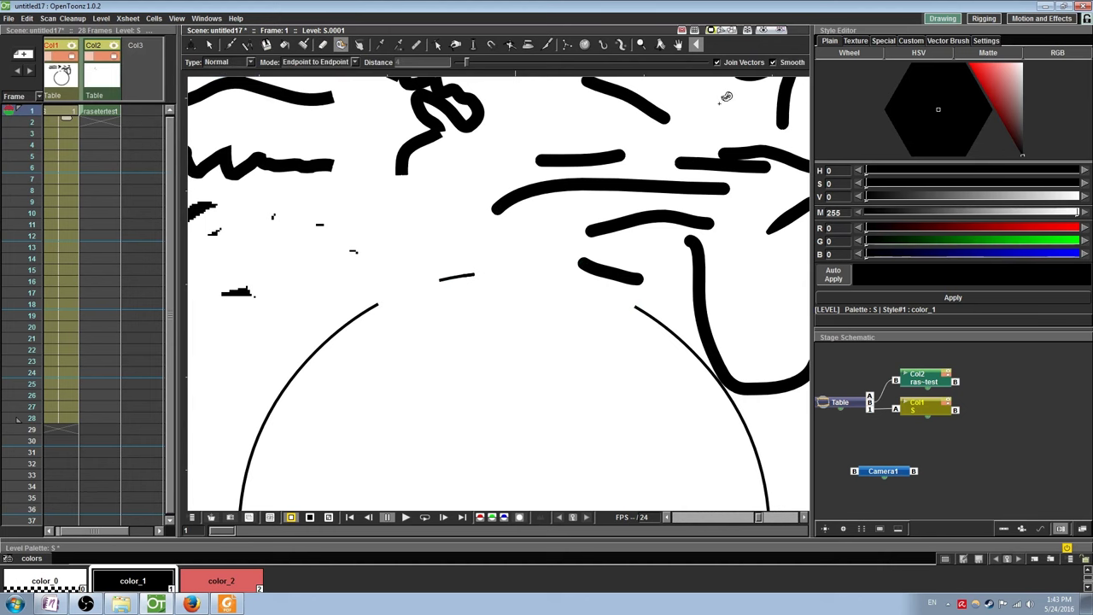
pyautogui.moveTo(404, 292); pyautogui.dragTo(655, 292)
pyautogui.scroll(1, 483, 272)
pyautogui.scroll(-3, 600, 261)
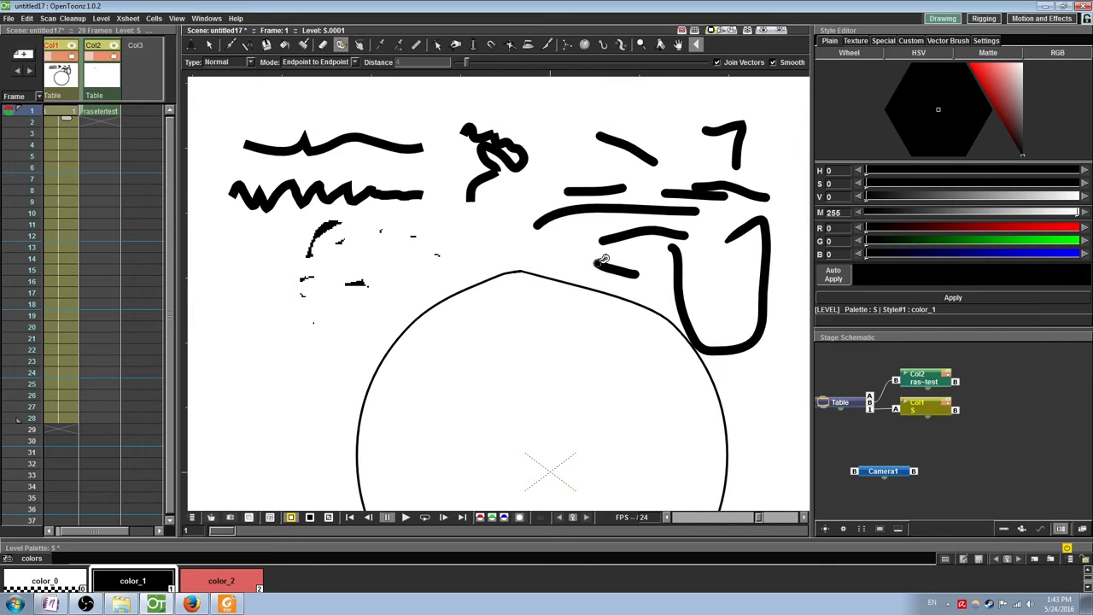
# - Join the wavy line's end to the squiggle with stroke merging turned off
pyautogui.moveTo(520, 210)
pyautogui.mouseDown()
pyautogui.moveTo(453, 212)
pyautogui.moveTo(461, 218)
pyautogui.mouseUp()
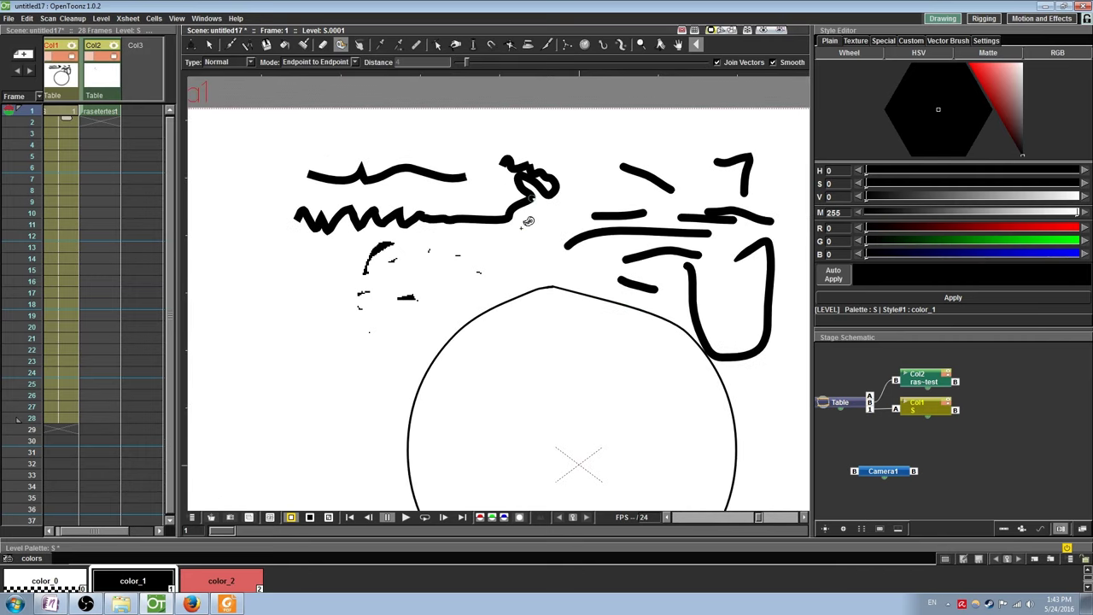
pyautogui.click(717, 61)
pyautogui.moveTo(466, 176); pyautogui.dragTo(509, 160)
pyautogui.scroll(4, 504, 158)
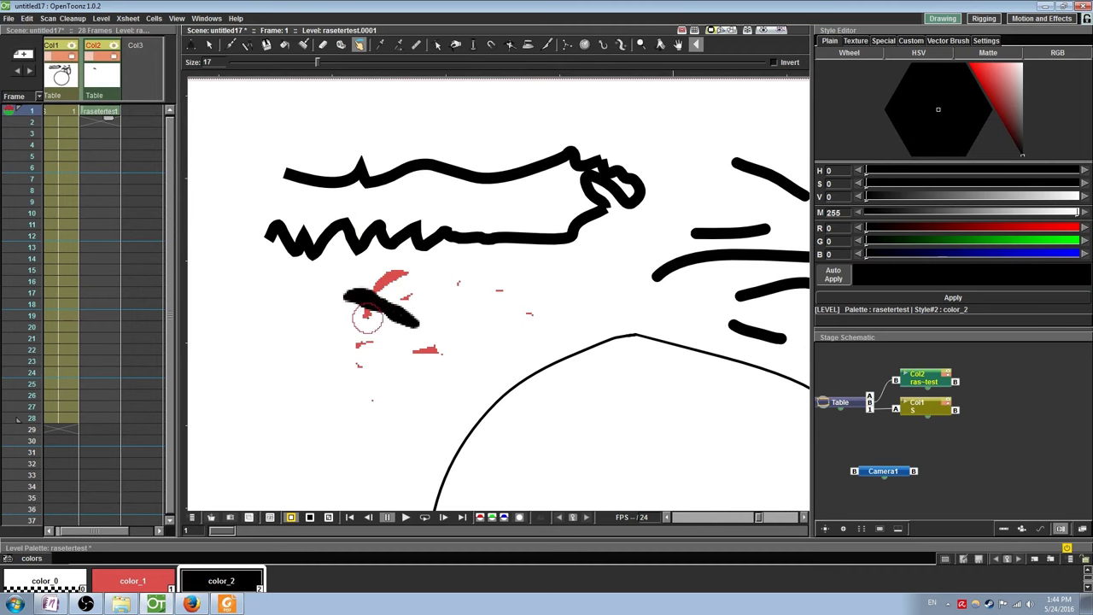
# - Turn on Invert for the raster tool on the rasetertest drawing
pyautogui.scroll(3, 360, 305)
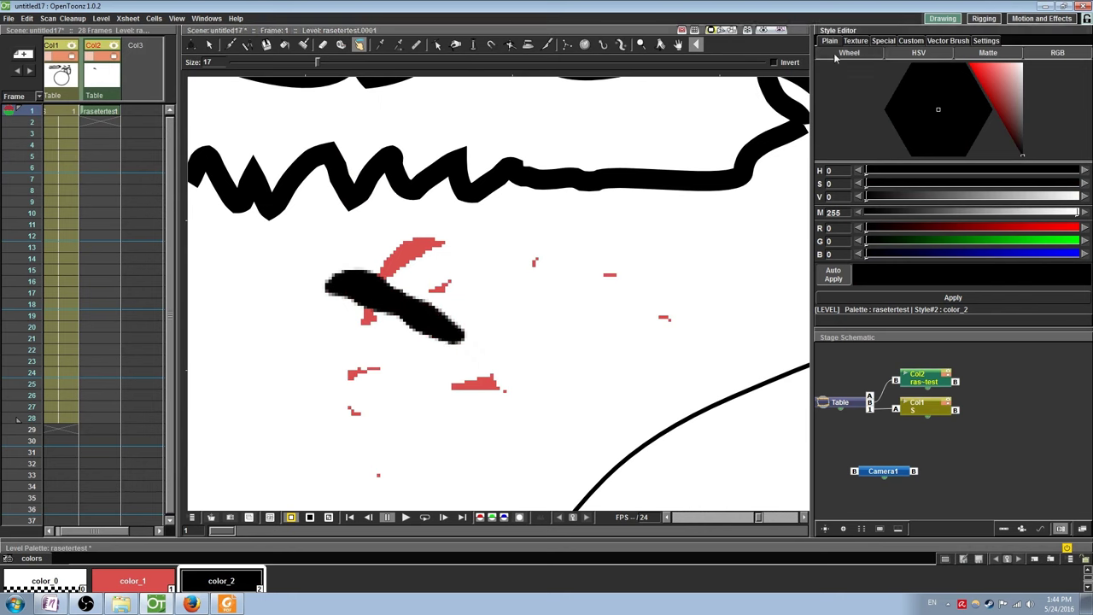
pyautogui.click(775, 62)
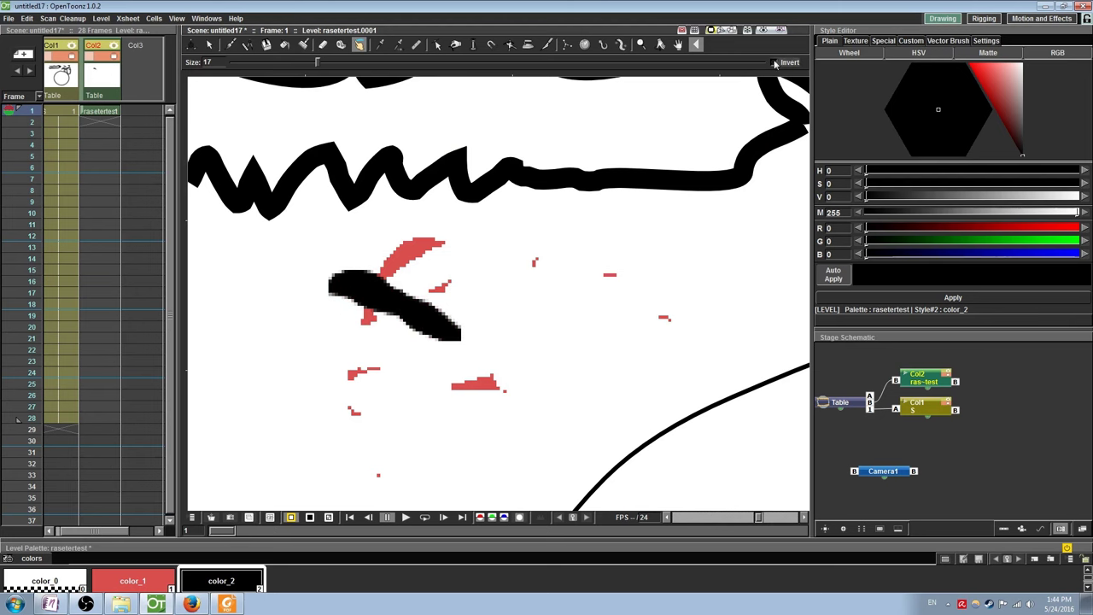
# - Sample the red marks with the RGB Picker to turn the black slash red
pyautogui.click(381, 47)
pyautogui.scroll(-4, 466, 118)
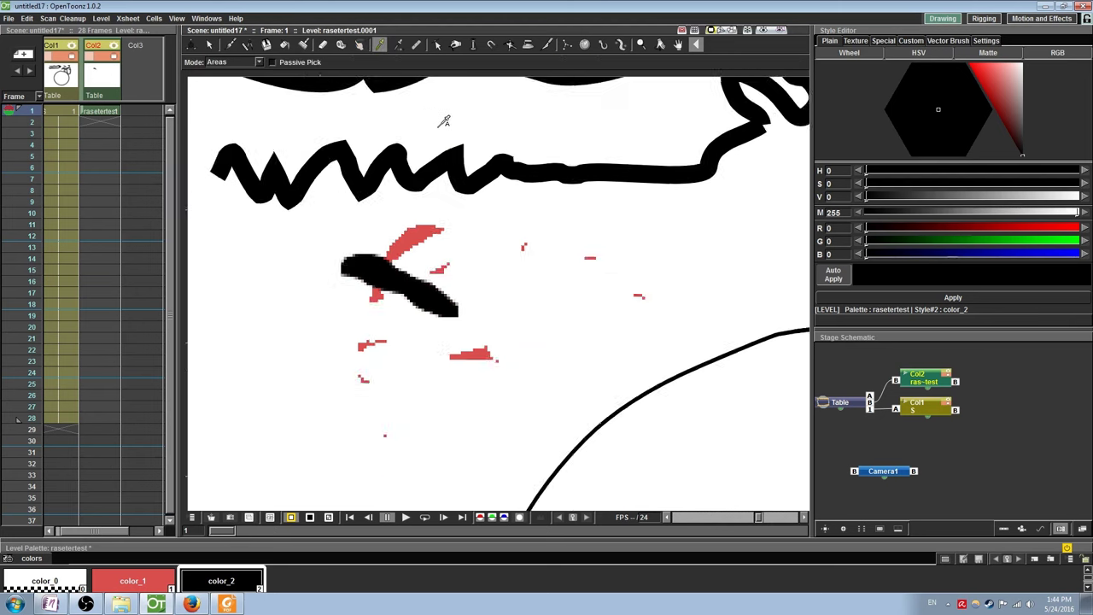
pyautogui.moveTo(470, 116); pyautogui.dragTo(433, 171)
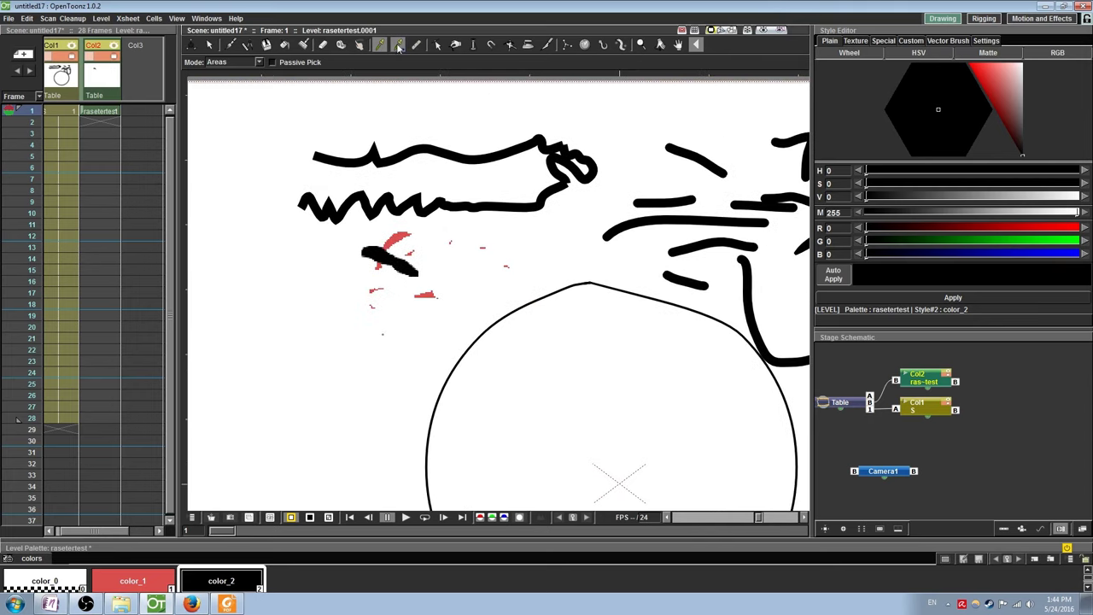
pyautogui.click(401, 46)
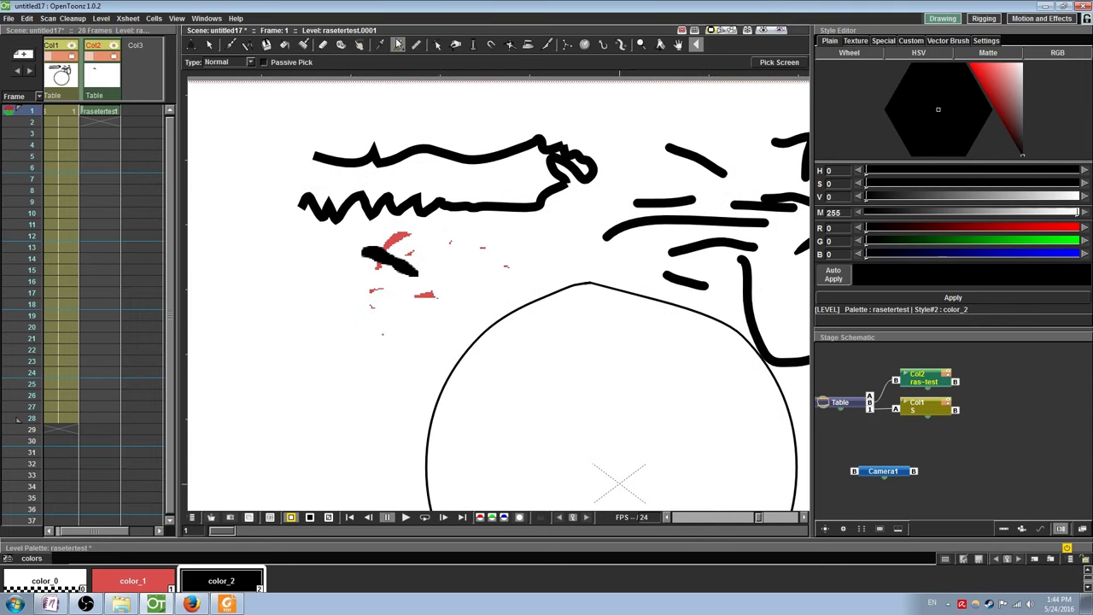
pyautogui.click(404, 232)
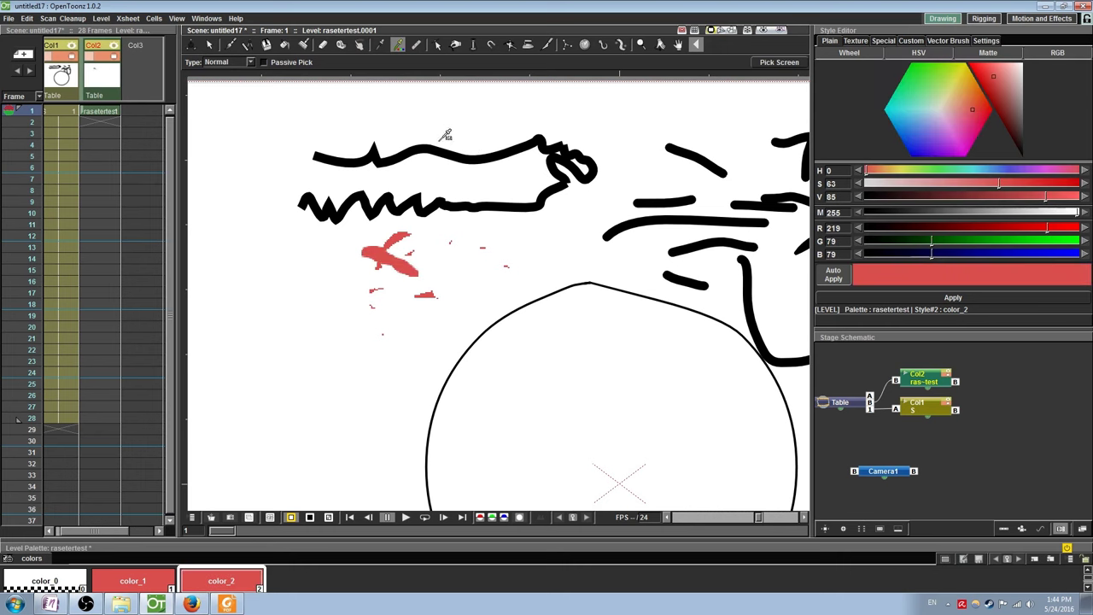
# - On level S, give the black color_1 style a dotted special pattern
pyautogui.click(53, 115)
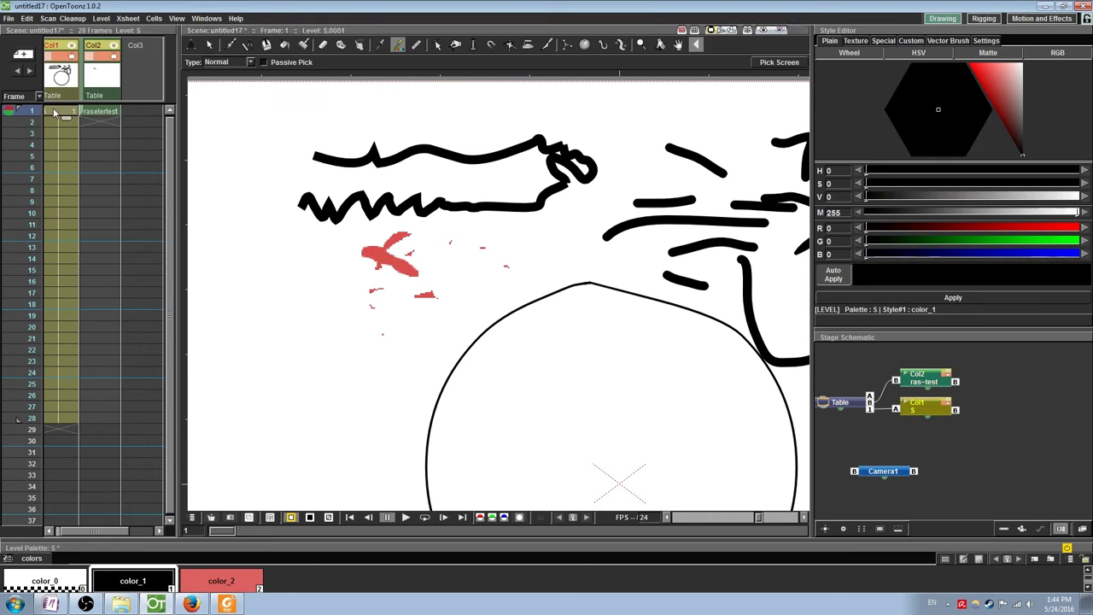
pyautogui.click(381, 46)
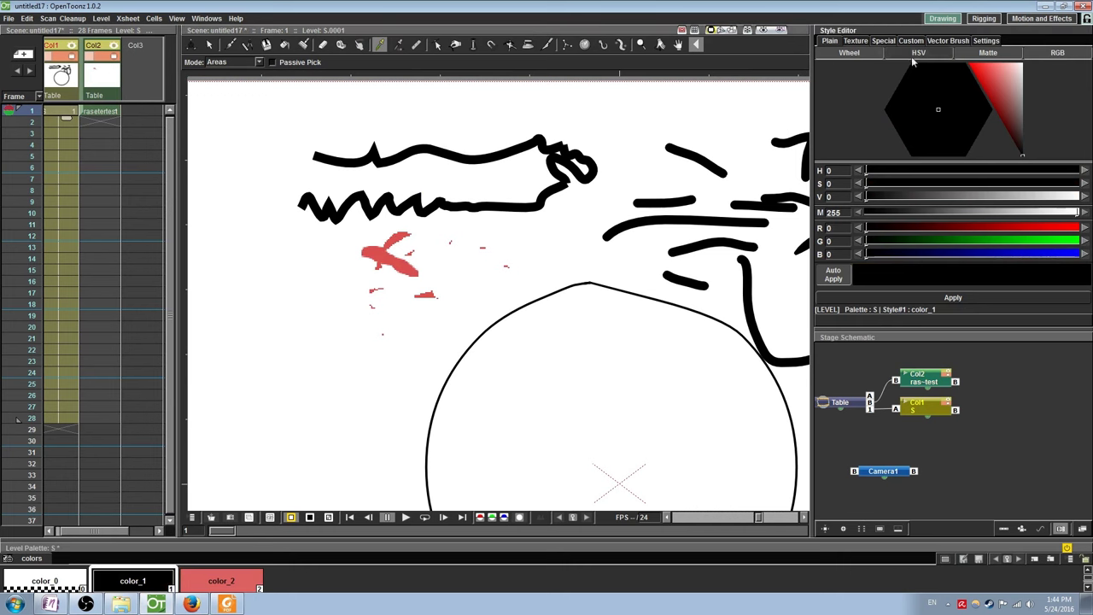
pyautogui.click(882, 41)
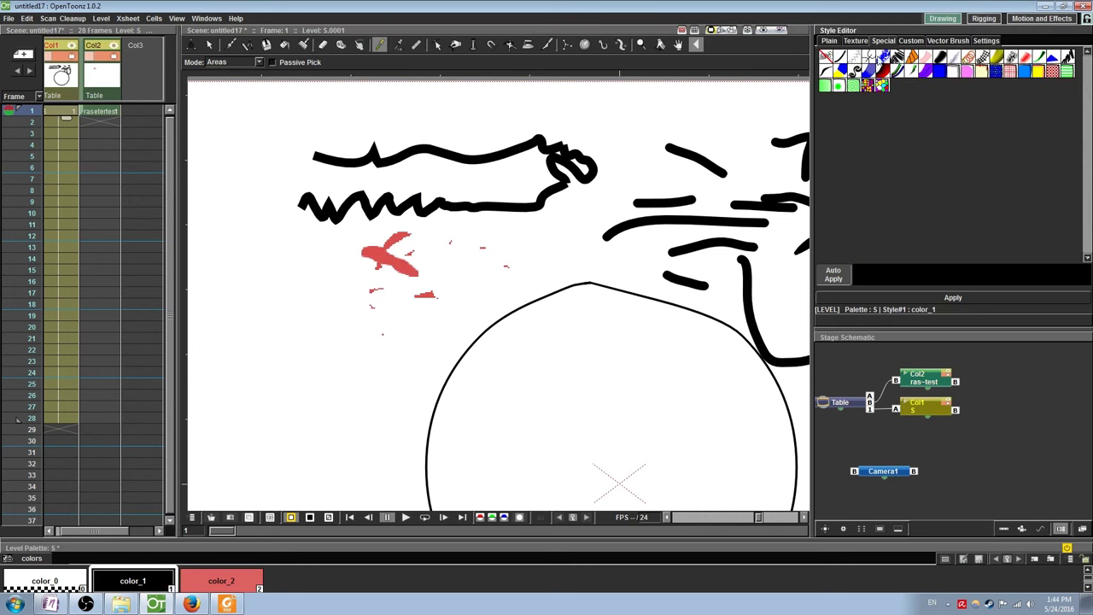
pyautogui.click(883, 56)
# - Switch the current style between red and the dotted style, ending on red
pyautogui.moveTo(588, 193); pyautogui.dragTo(495, 205)
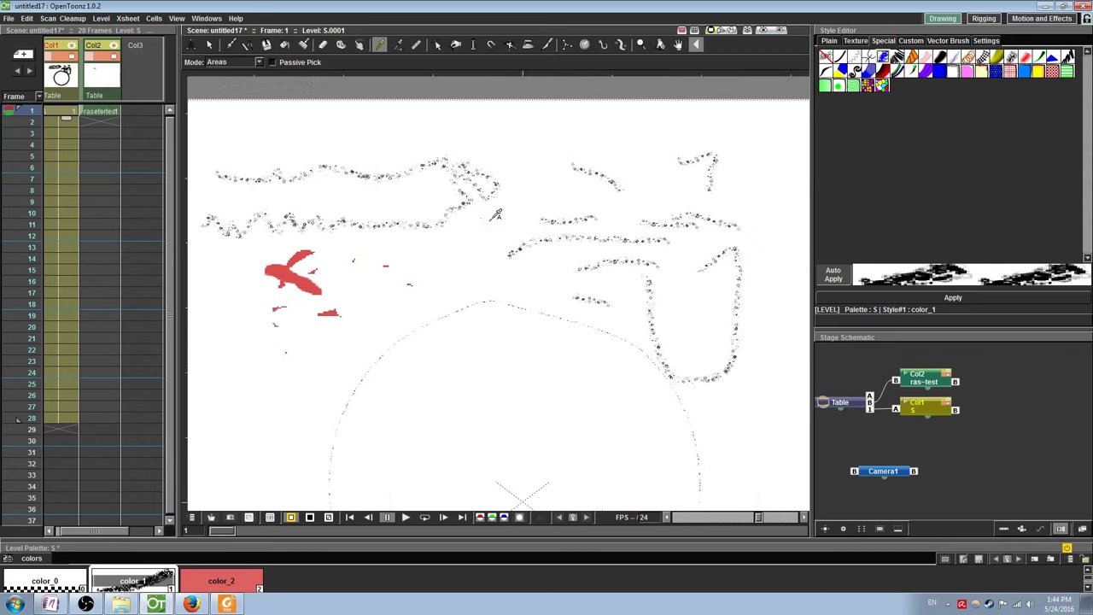
pyautogui.scroll(3, 495, 205)
pyautogui.click(222, 581)
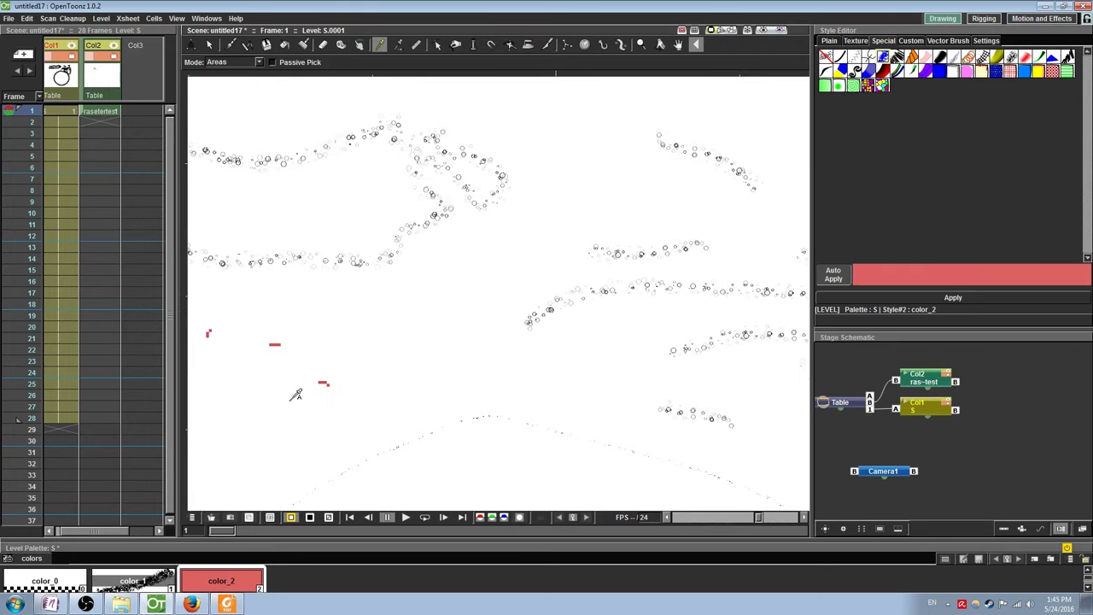
pyautogui.scroll(1, 381, 241)
pyautogui.click(352, 271)
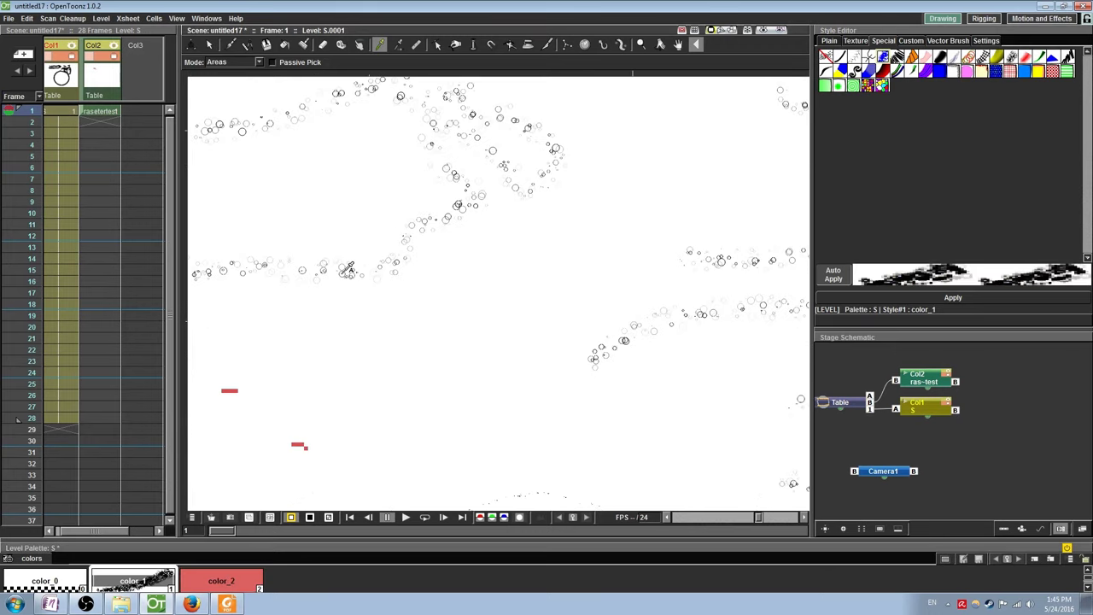
pyautogui.scroll(6, 349, 269)
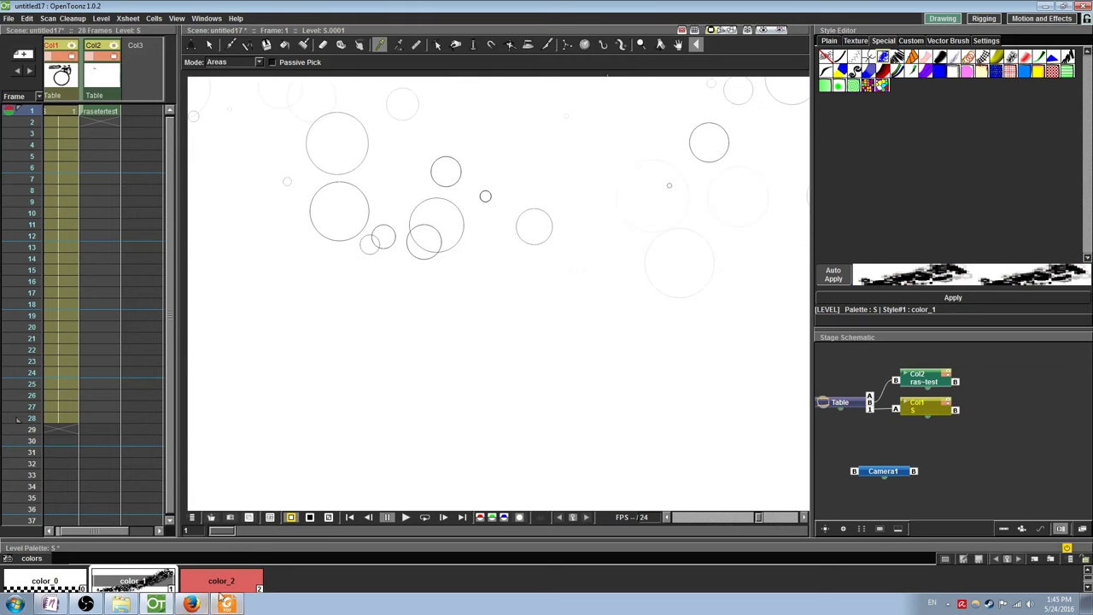
pyautogui.click(222, 587)
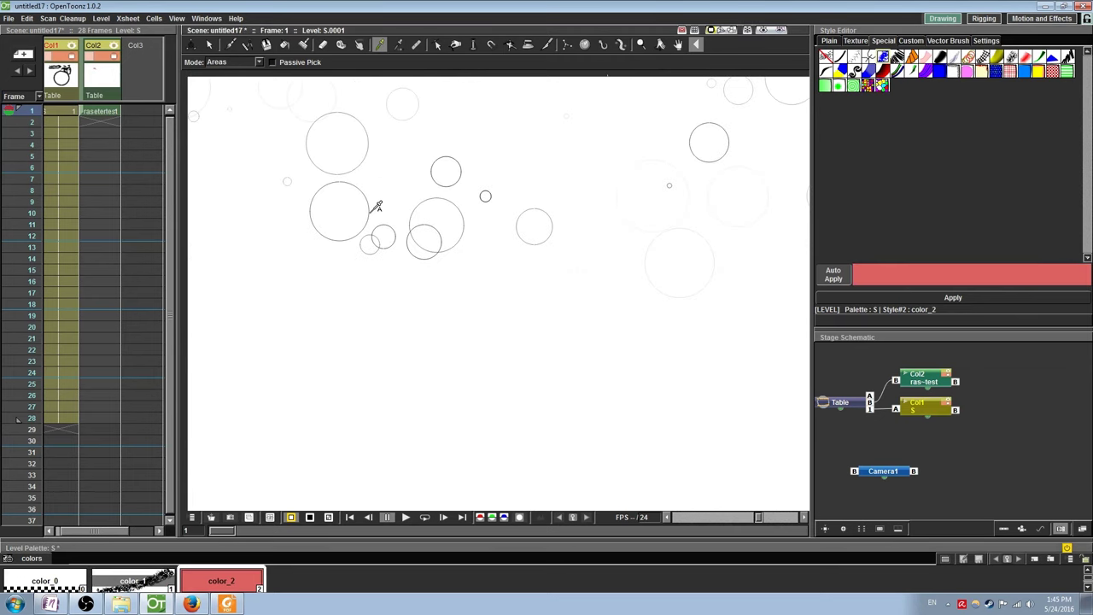
# - Select the top vector stroke and bend its left part upward, then undo the bend
pyautogui.click(377, 207)
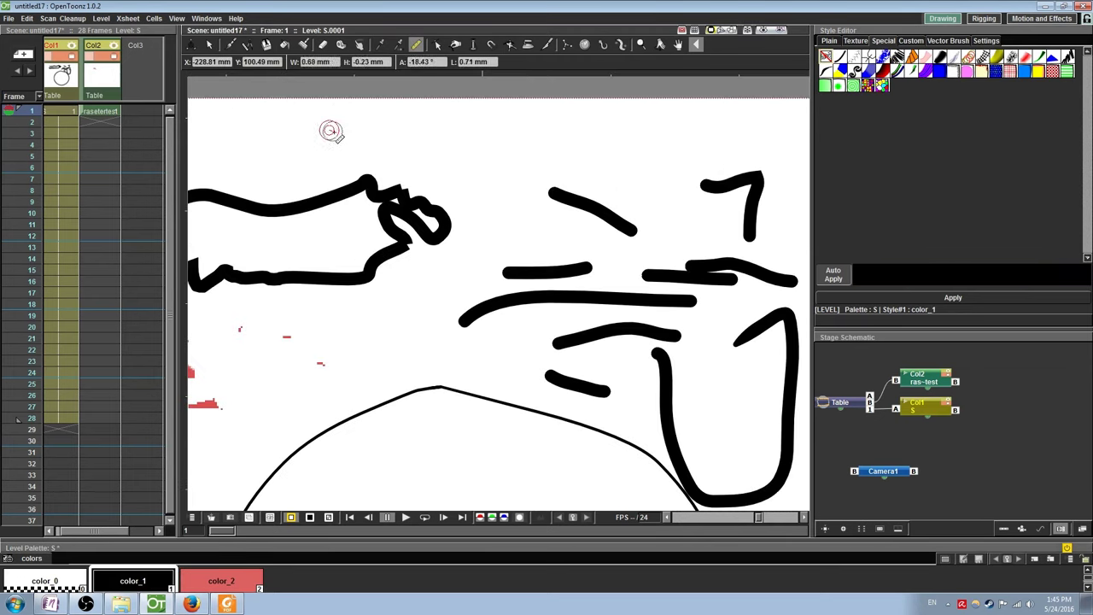
pyautogui.moveTo(330, 130)
pyautogui.mouseDown()
pyautogui.moveTo(505, 159)
pyautogui.moveTo(627, 128)
pyautogui.mouseUp()
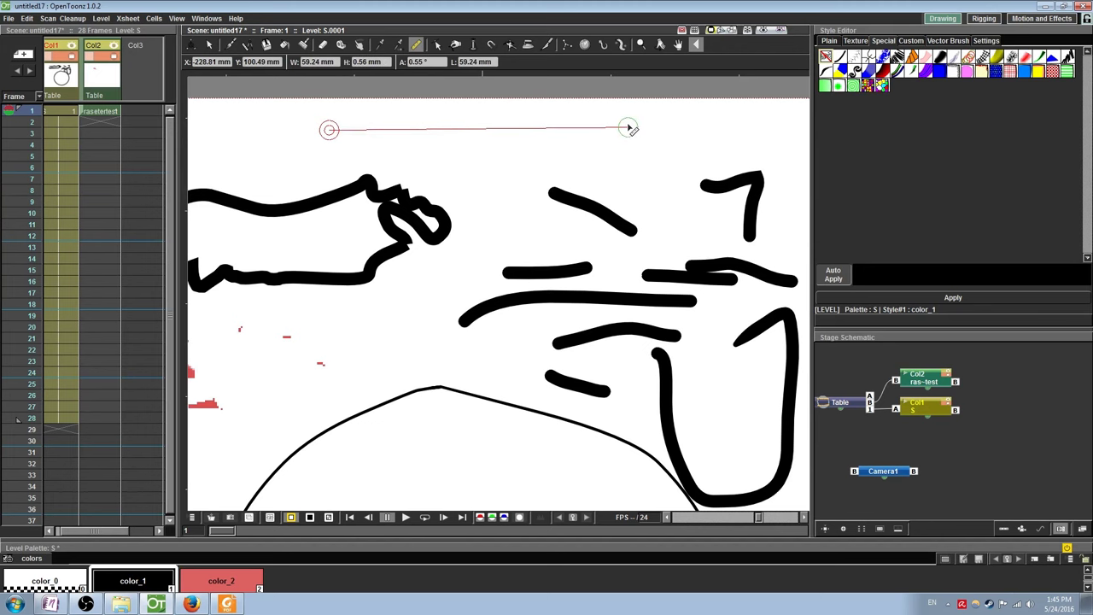
pyautogui.press('s')
pyautogui.scroll(1, 290, 196)
pyautogui.click(301, 209)
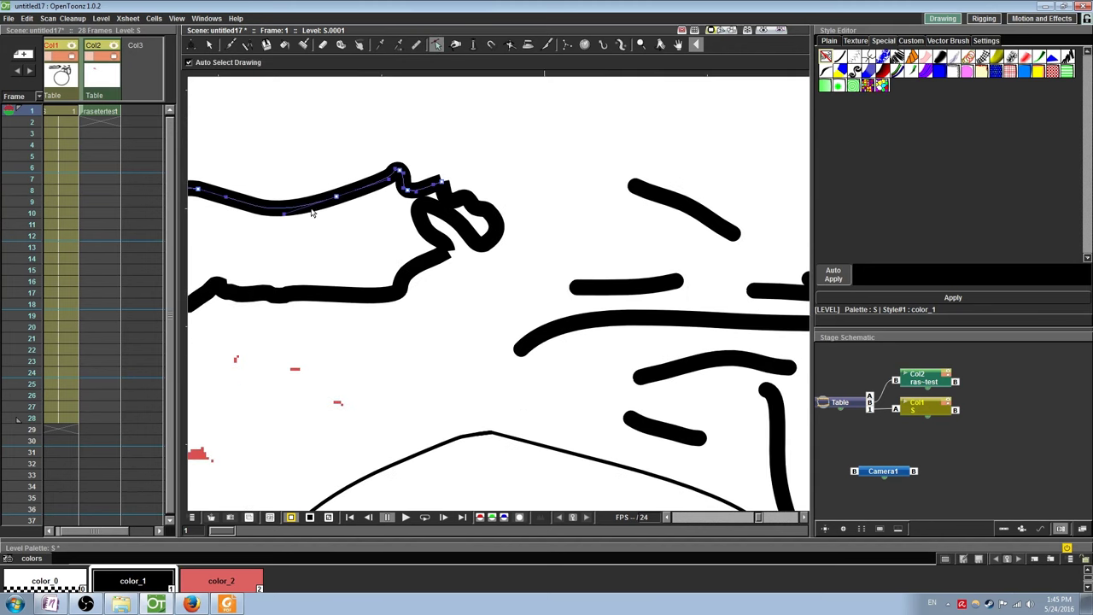
pyautogui.scroll(2, 342, 184)
pyautogui.moveTo(342, 181)
pyautogui.mouseDown()
pyautogui.moveTo(298, 147)
pyautogui.moveTo(261, 146)
pyautogui.moveTo(410, 170)
pyautogui.mouseUp()
pyautogui.moveTo(283, 197); pyautogui.dragTo(262, 131)
pyautogui.hotkey('ctrl', 'z')
# - Pump the top stroke up into a hump and reduce the Pump tool's Size
pyautogui.click(455, 44)
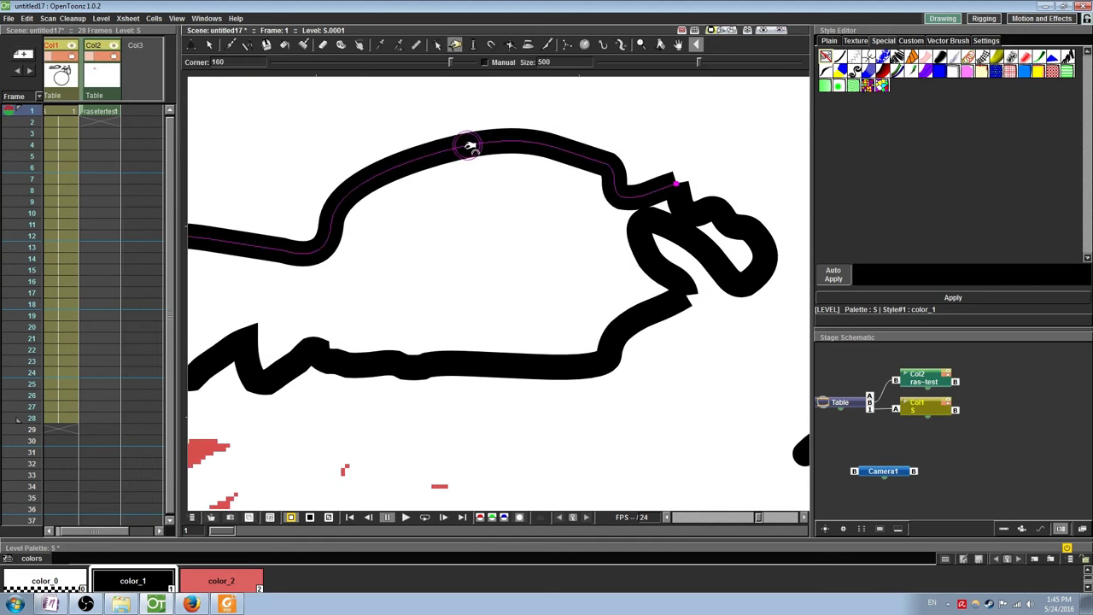
pyautogui.moveTo(424, 86)
pyautogui.mouseDown()
pyautogui.moveTo(431, 94)
pyautogui.moveTo(378, 102)
pyautogui.moveTo(416, 176)
pyautogui.moveTo(493, 80)
pyautogui.mouseUp()
pyautogui.scroll(-2, 431, 114)
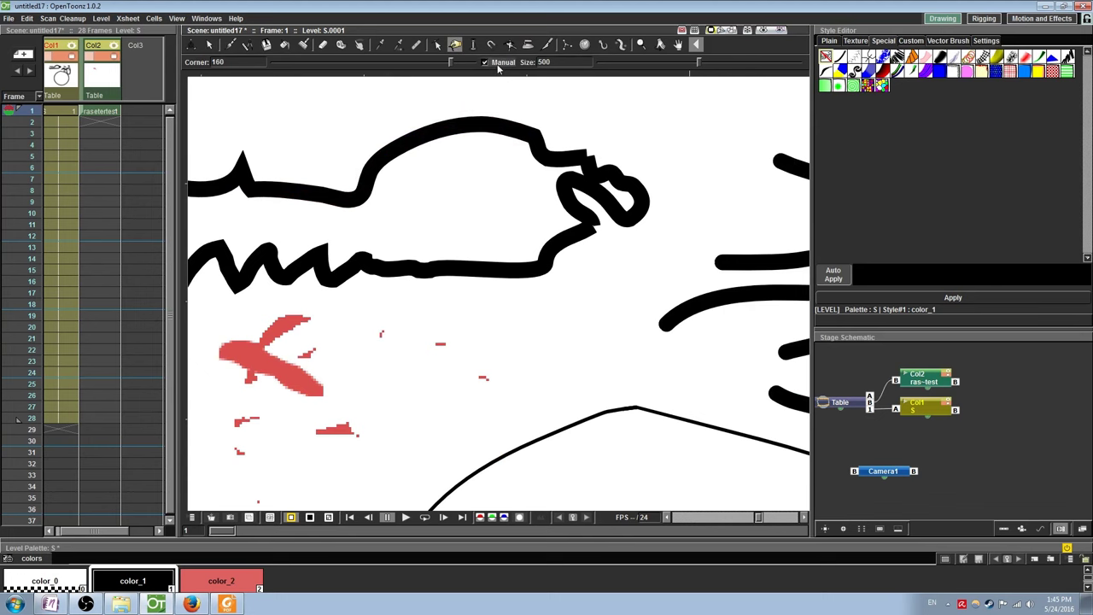
pyautogui.moveTo(427, 122)
pyautogui.mouseDown()
pyautogui.moveTo(374, 99)
pyautogui.moveTo(427, 121)
pyautogui.mouseUp()
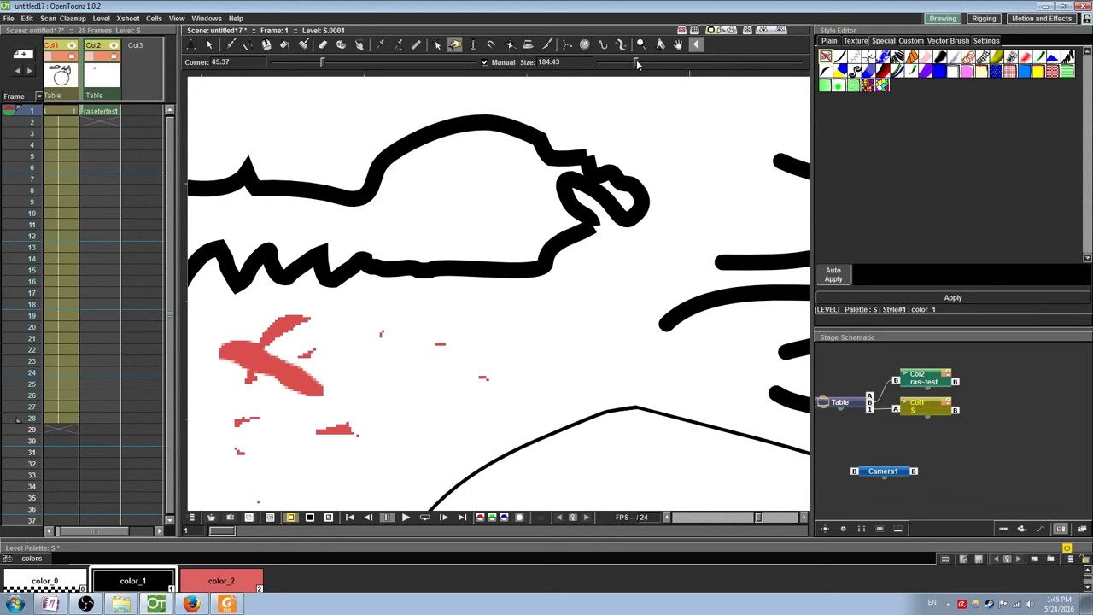
pyautogui.moveTo(634, 64); pyautogui.dragTo(608, 64)
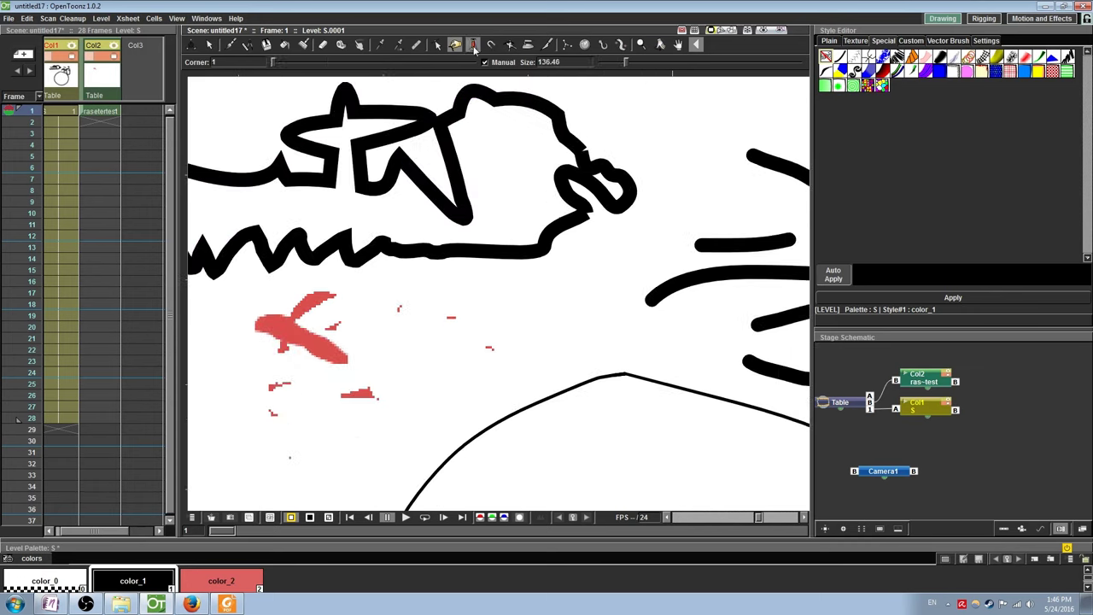
# - Thin the head stroke and bottom line, then magnet-pull the diagonal and right-side strokes upward
pyautogui.click(474, 45)
pyautogui.moveTo(509, 94)
pyautogui.mouseDown()
pyautogui.moveTo(520, 103)
pyautogui.moveTo(521, 259)
pyautogui.mouseUp()
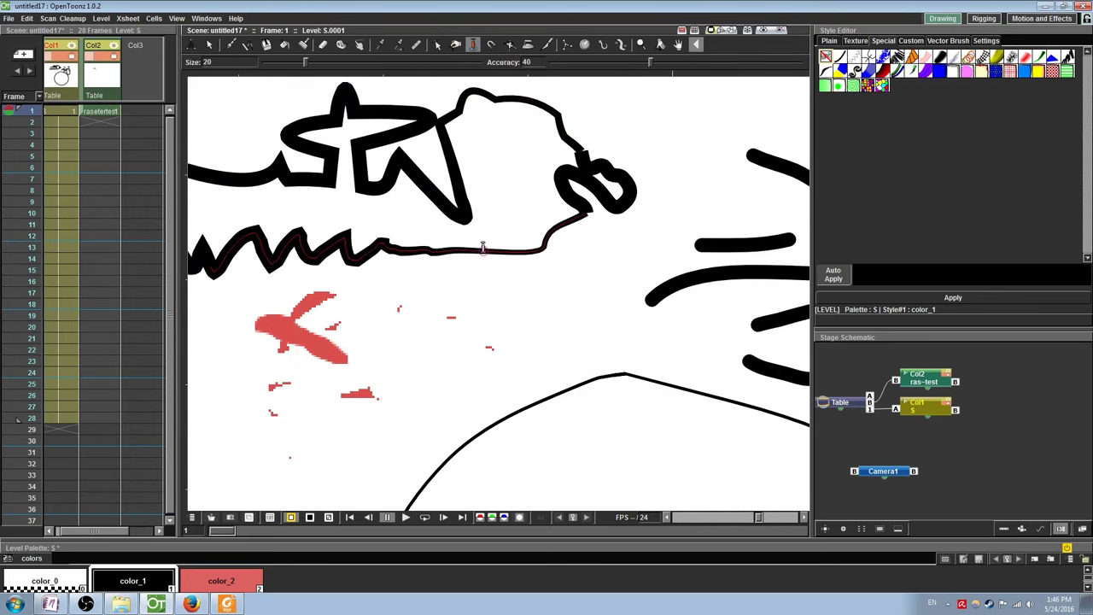
pyautogui.click(491, 45)
pyautogui.scroll(2, 488, 183)
pyautogui.moveTo(389, 211)
pyautogui.mouseDown()
pyautogui.moveTo(317, 225)
pyautogui.moveTo(268, 195)
pyautogui.mouseUp()
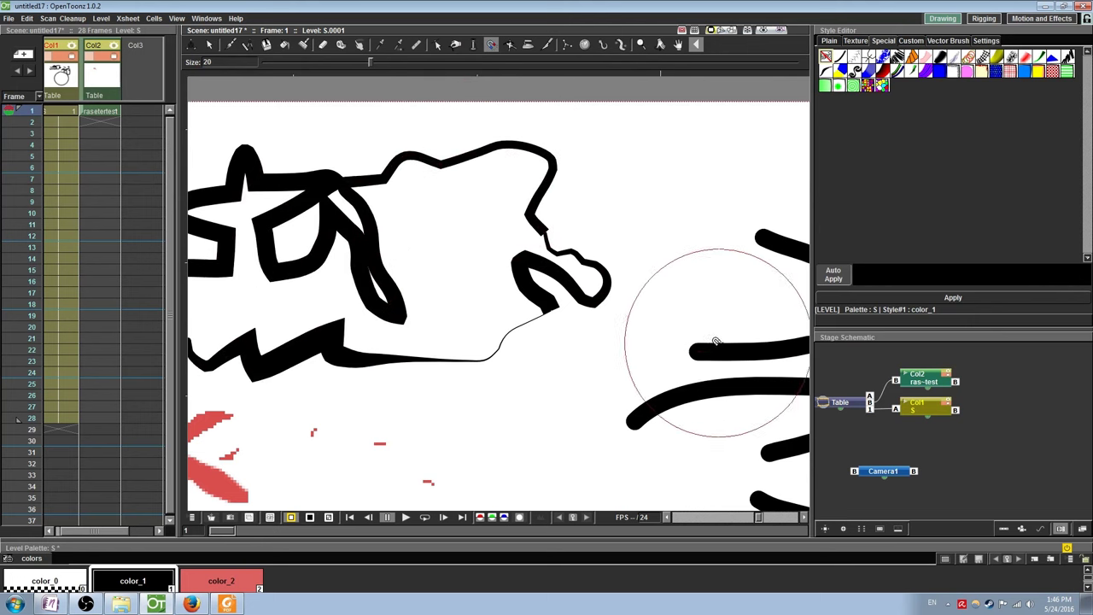
pyautogui.moveTo(720, 343); pyautogui.dragTo(696, 318)
pyautogui.moveTo(696, 384); pyautogui.dragTo(689, 357)
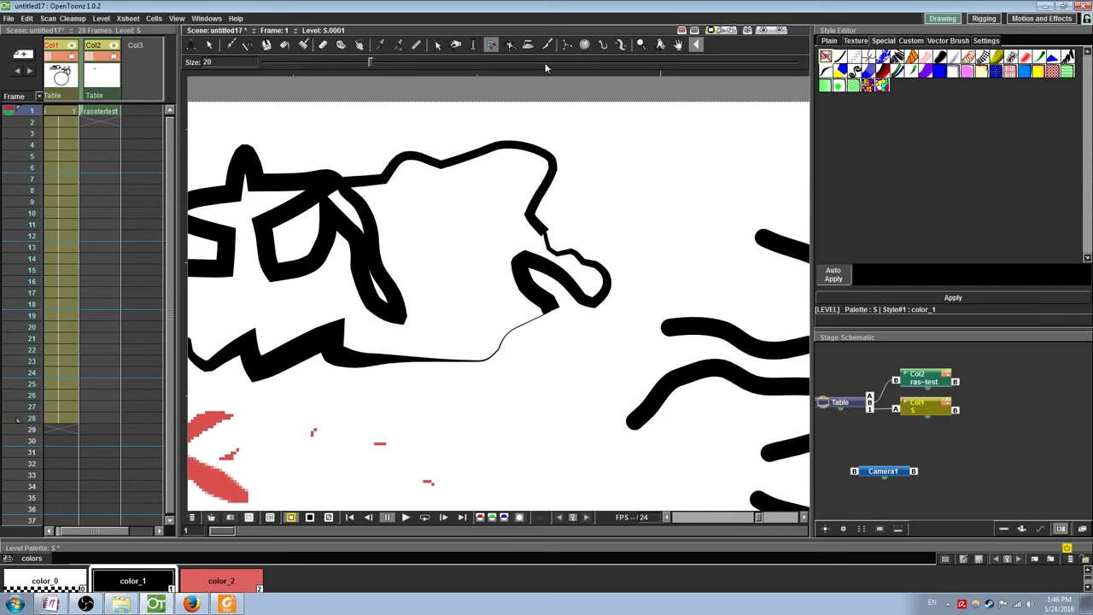
# - Bend the middle stroke into a loop and thin the stroke beside it
pyautogui.click(511, 47)
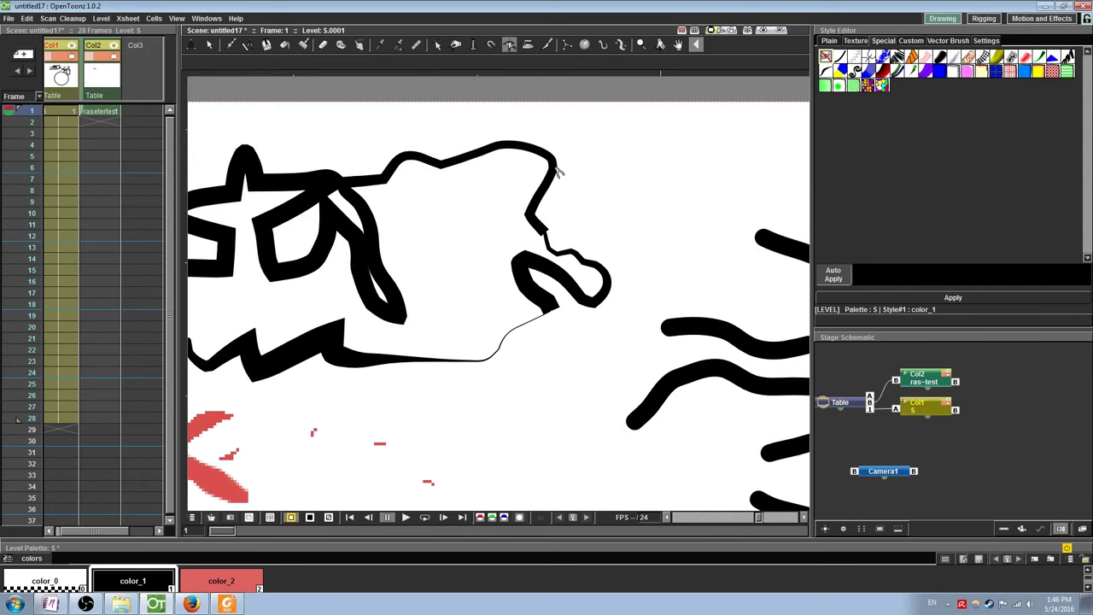
pyautogui.moveTo(556, 166); pyautogui.dragTo(305, 127)
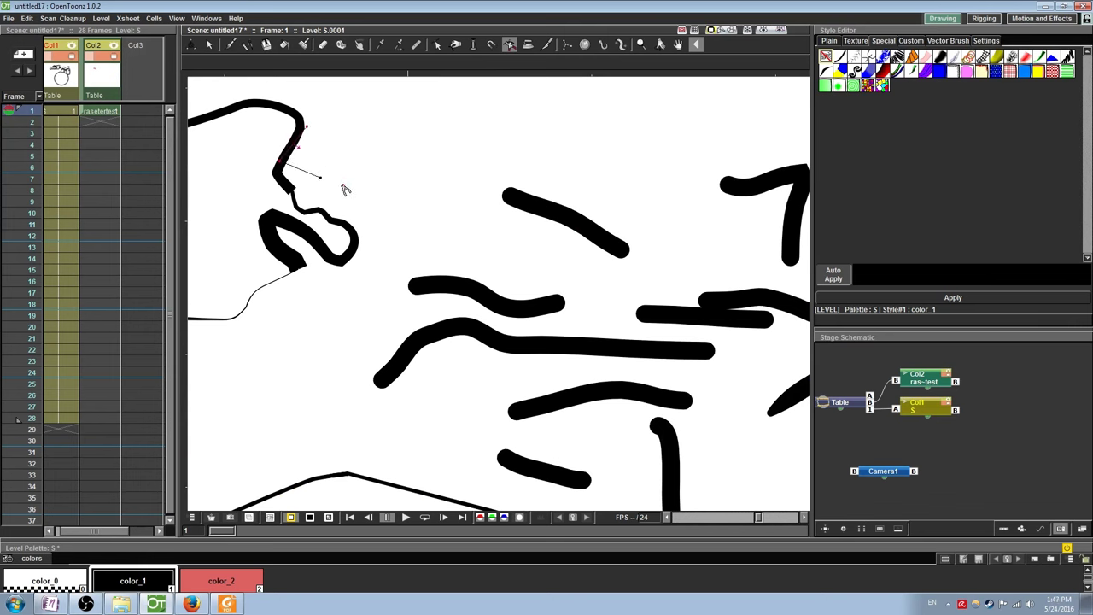
pyautogui.moveTo(565, 352)
pyautogui.mouseDown()
pyautogui.moveTo(603, 350)
pyautogui.moveTo(603, 322)
pyautogui.moveTo(561, 244)
pyautogui.moveTo(522, 231)
pyautogui.moveTo(408, 244)
pyautogui.moveTo(345, 371)
pyautogui.moveTo(590, 256)
pyautogui.moveTo(597, 427)
pyautogui.mouseUp()
pyautogui.moveTo(483, 448)
pyautogui.mouseDown()
pyautogui.moveTo(268, 281)
pyautogui.moveTo(282, 369)
pyautogui.moveTo(295, 325)
pyautogui.mouseUp()
pyautogui.press('i')
pyautogui.moveTo(309, 205)
pyautogui.mouseDown()
pyautogui.moveTo(341, 221)
pyautogui.moveTo(305, 229)
pyautogui.mouseUp()
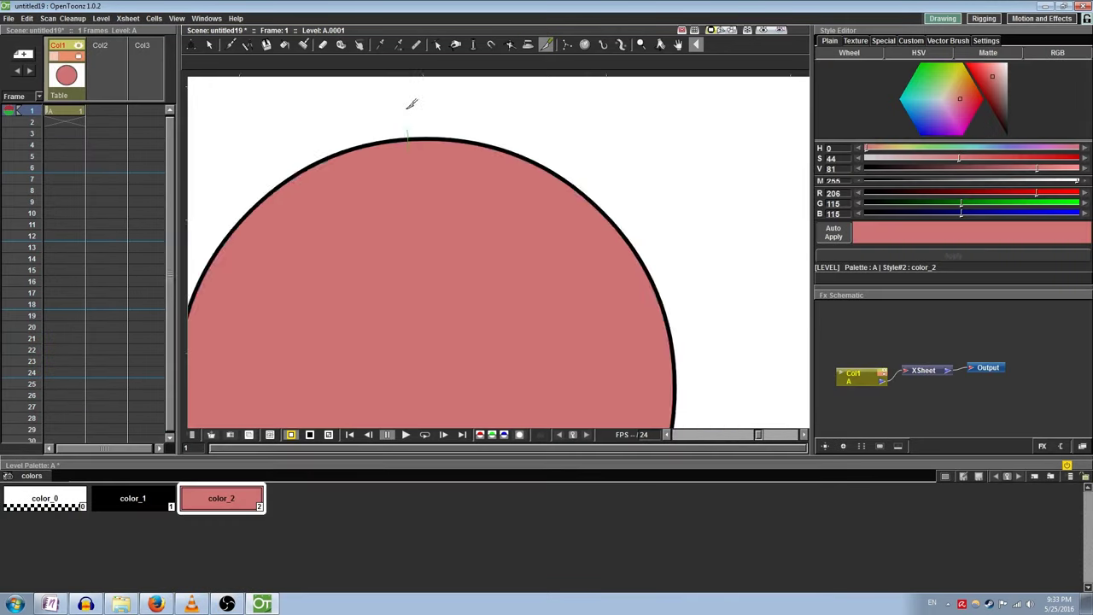
# - Select the pink circle's black outline and Ungroup it into separate strokes
pyautogui.scroll(2, 410, 103)
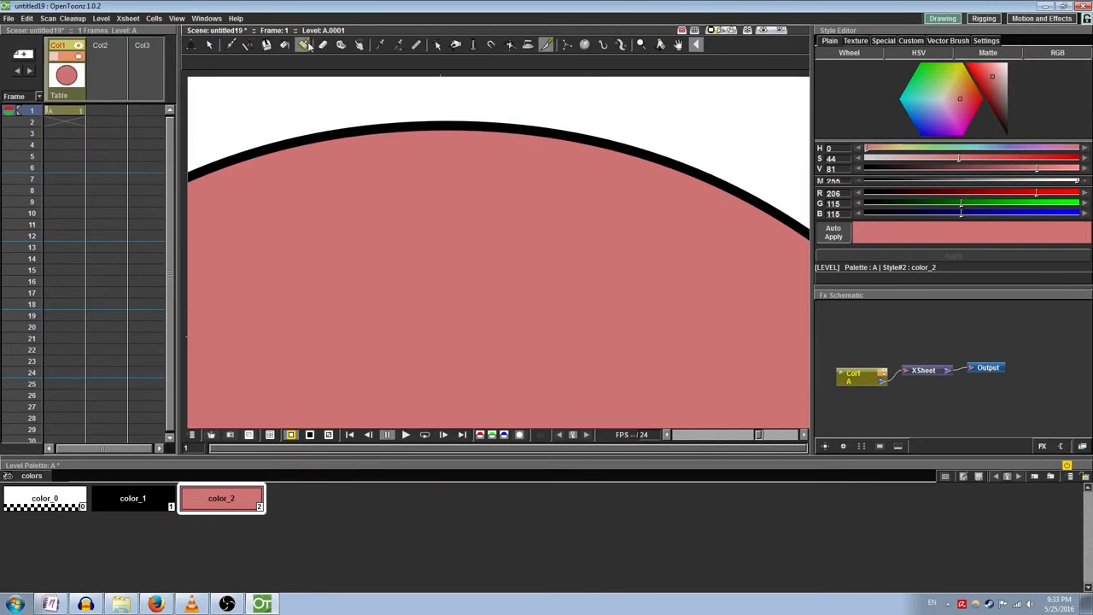
pyautogui.click(209, 44)
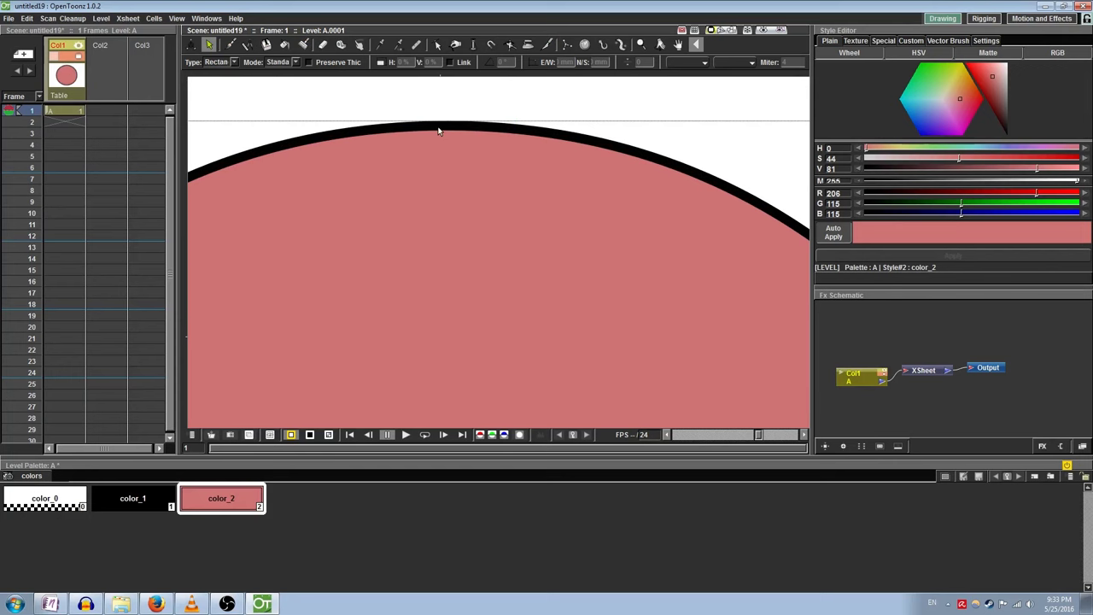
pyautogui.click(438, 131)
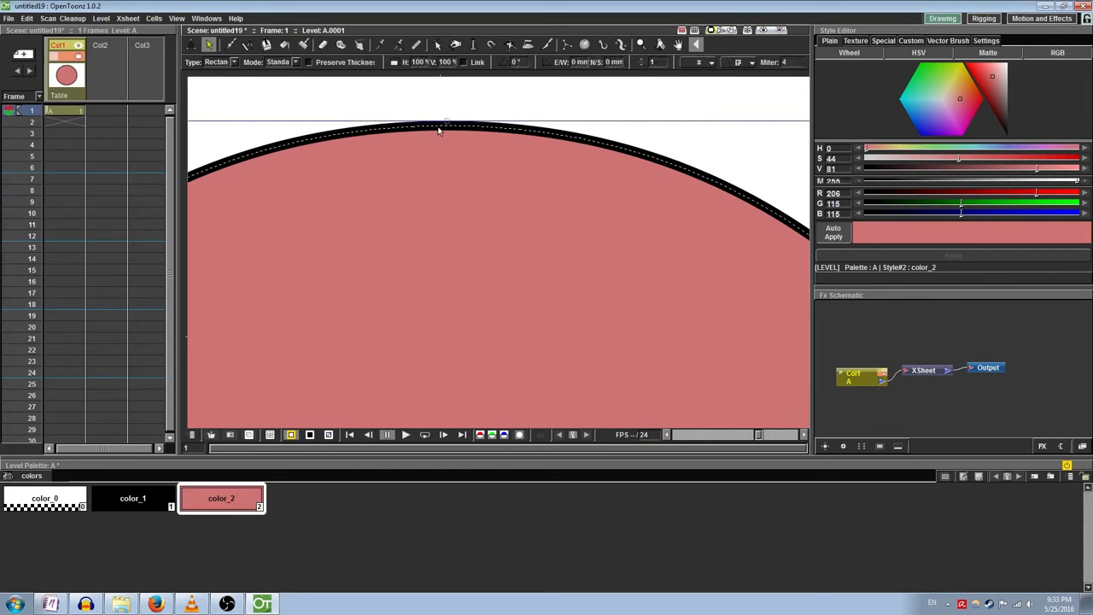
pyautogui.rightClick(437, 130)
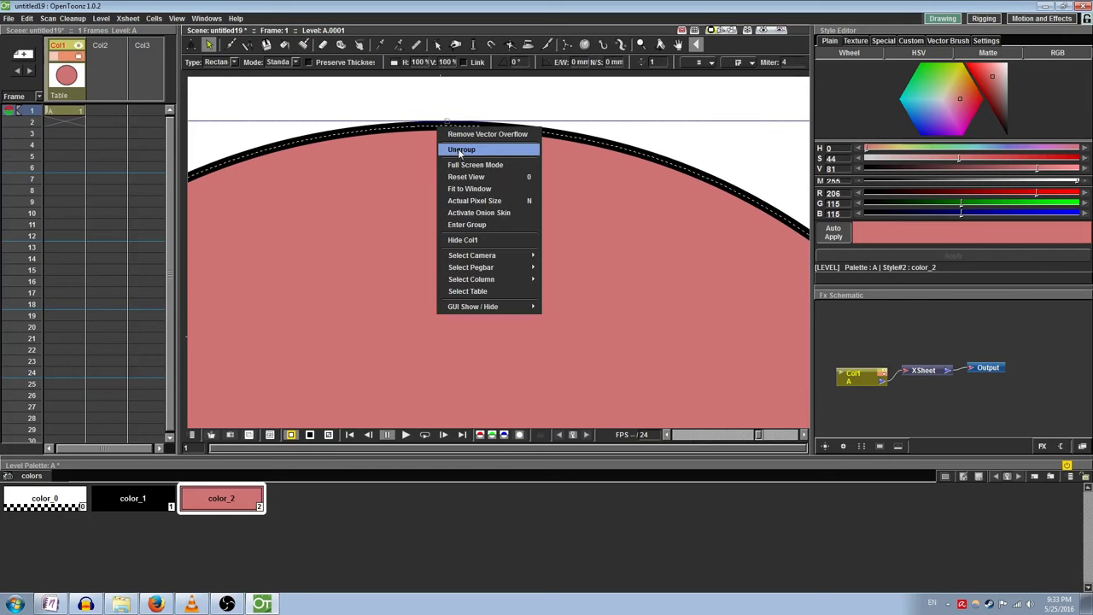
pyautogui.click(460, 151)
# - Lift the outline's short top segment out of the arc, then undo the move
pyautogui.click(447, 110)
pyautogui.click(452, 130)
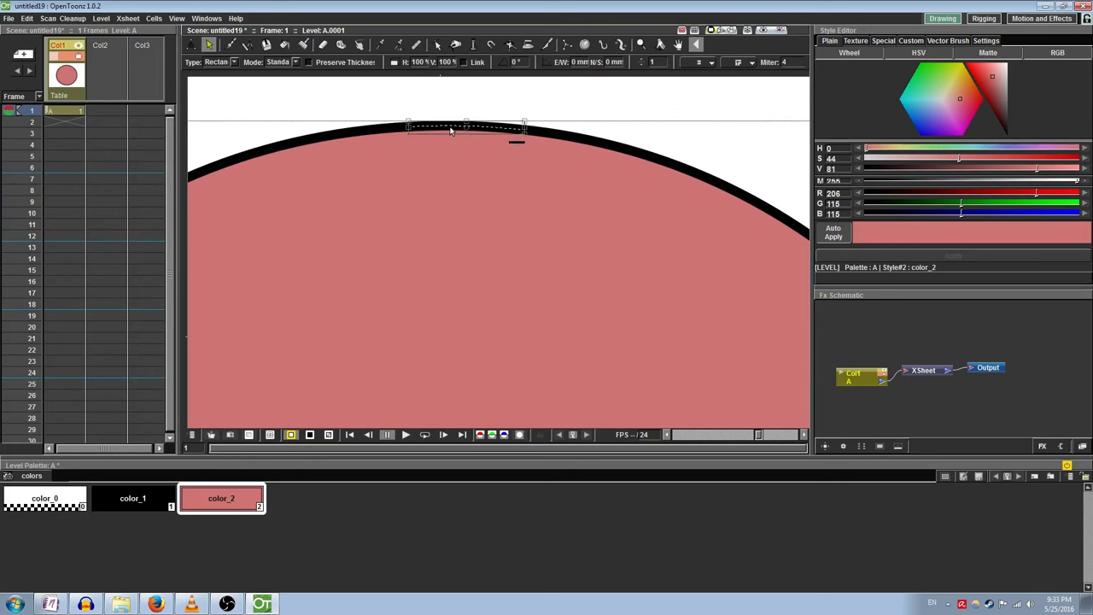
pyautogui.moveTo(452, 130); pyautogui.dragTo(448, 104)
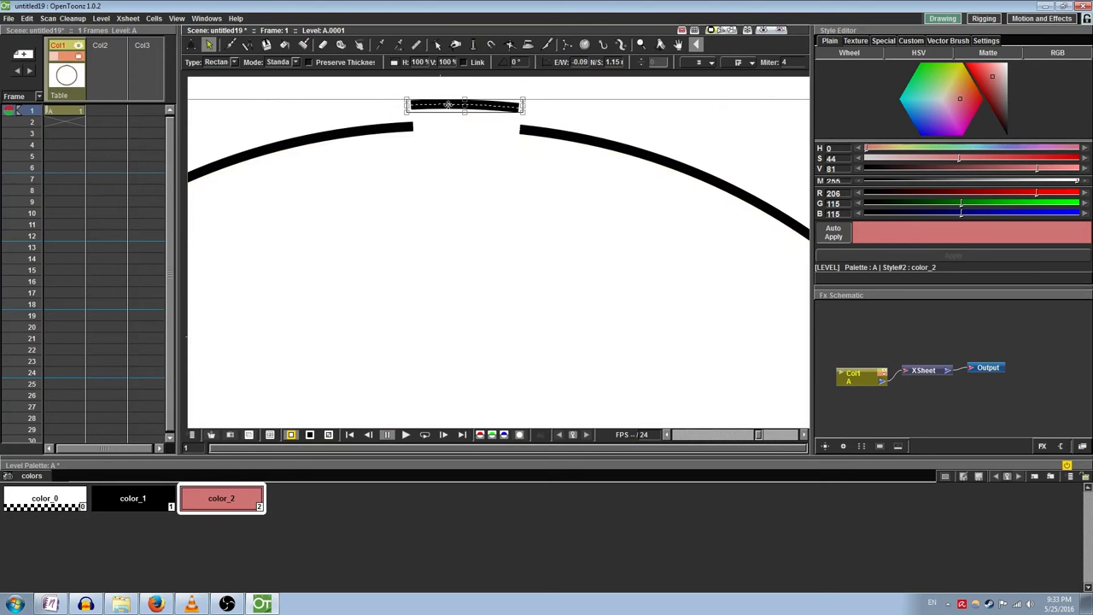
pyautogui.hotkey('ctrl', 'z')
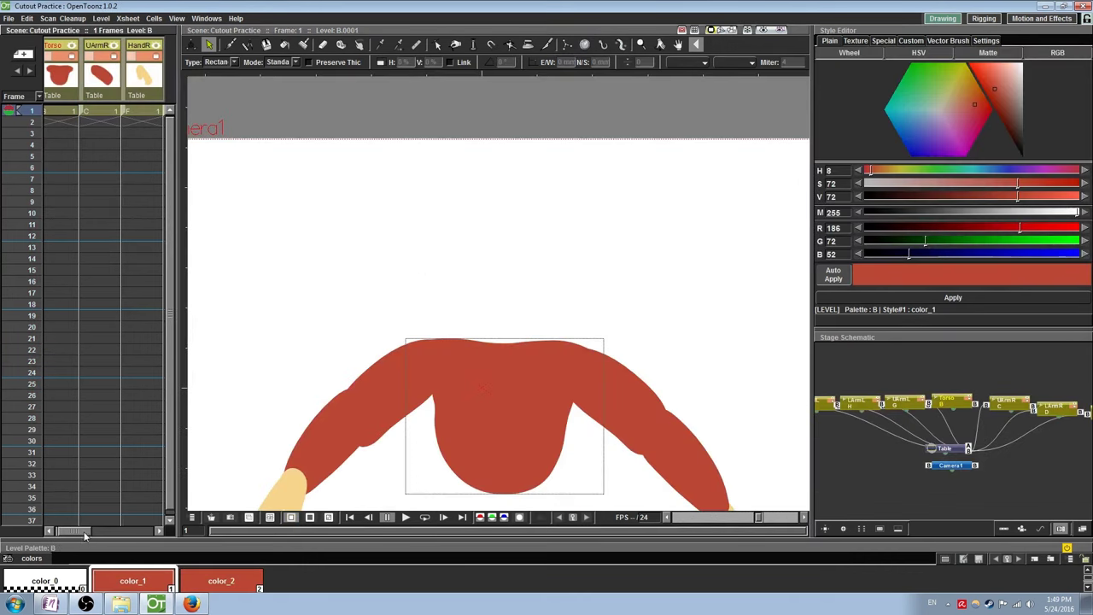
# - Scroll the Xsheet right, select the empty Col8 column, and nudge the viewer down
pyautogui.moveTo(97, 540); pyautogui.dragTo(160, 540)
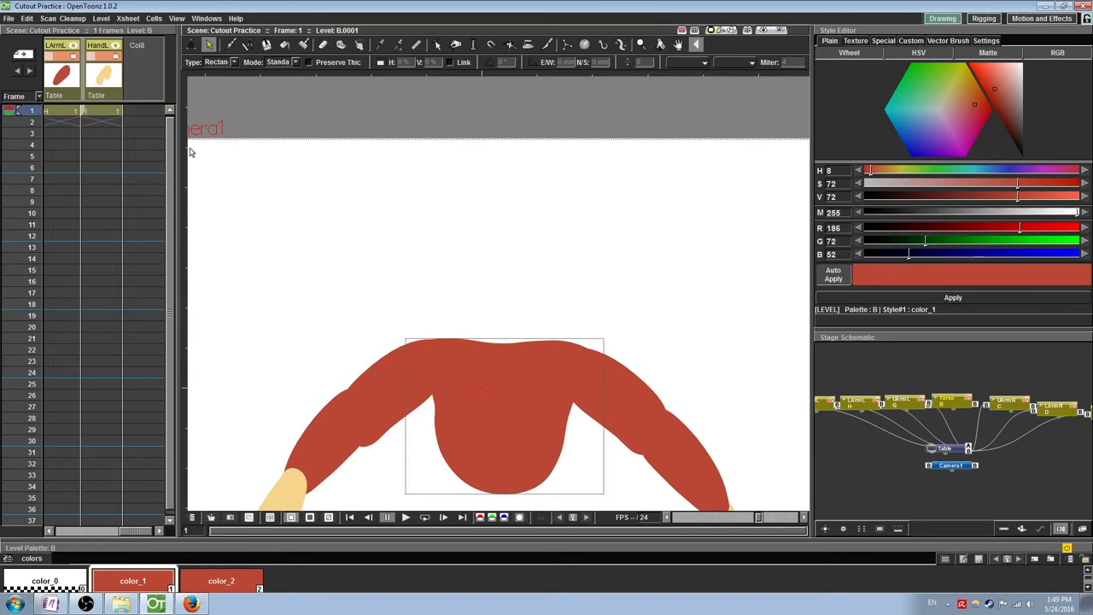
pyautogui.click(152, 110)
pyautogui.scroll(3, 466, 236)
pyautogui.moveTo(434, 296); pyautogui.dragTo(434, 317)
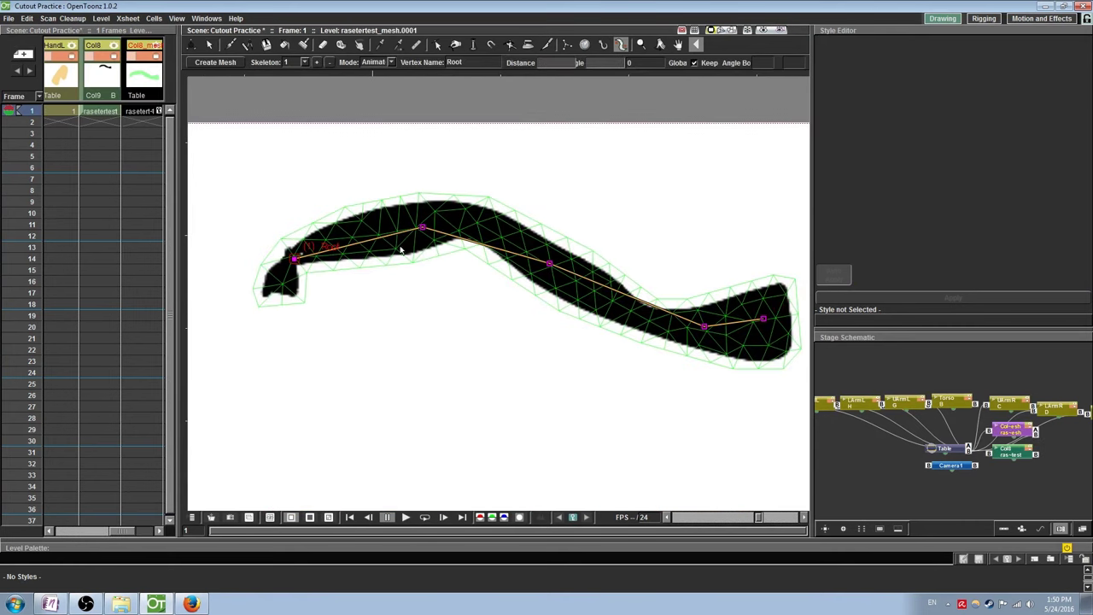
# - Pose skeleton vertex 1 and Vertex_2, then undo the poses, skeleton and mesh
pyautogui.moveTo(423, 229)
pyautogui.mouseDown()
pyautogui.moveTo(411, 199)
pyautogui.moveTo(420, 224)
pyautogui.mouseUp()
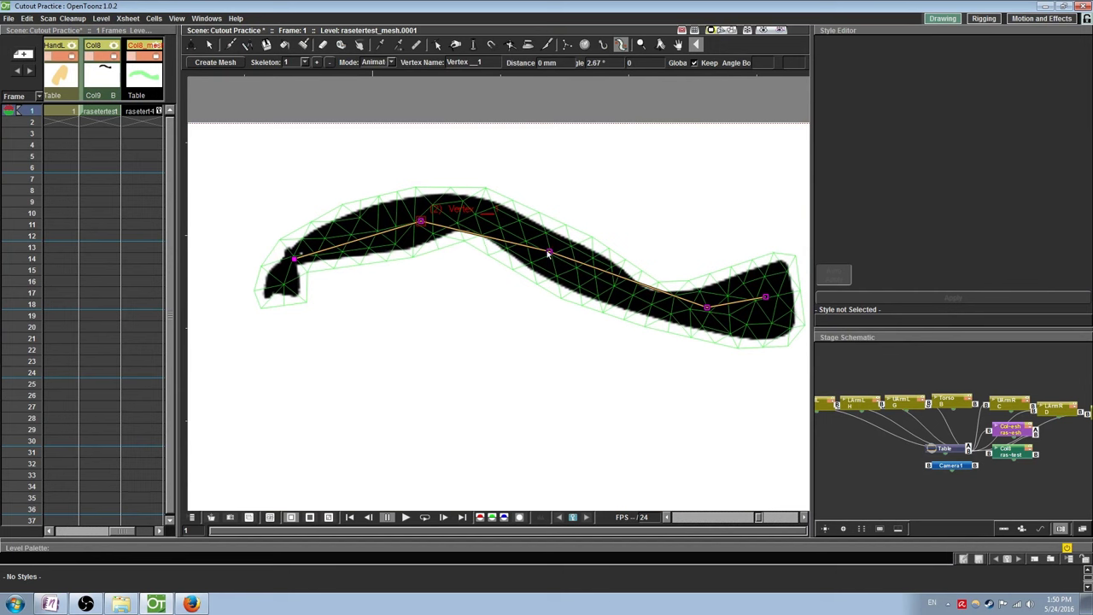
pyautogui.moveTo(555, 256); pyautogui.dragTo(493, 239)
pyautogui.hotkey('ctrl', 'z')
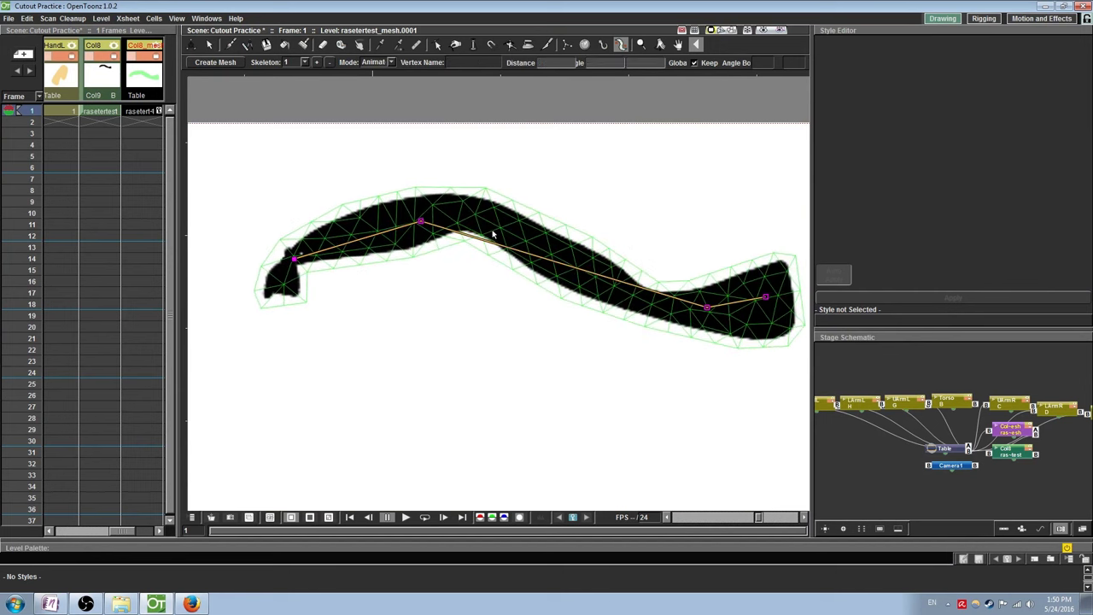
pyautogui.hotkey('ctrl', 'z')
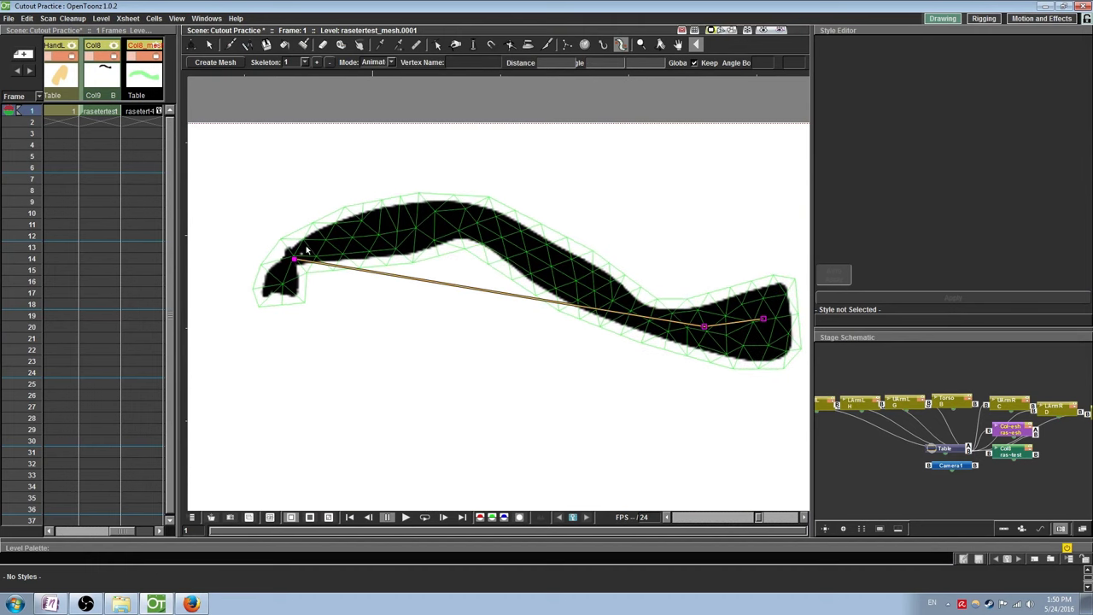
pyautogui.hotkey('ctrl', 'z')
pyautogui.hotkey('ctrl', 'z')
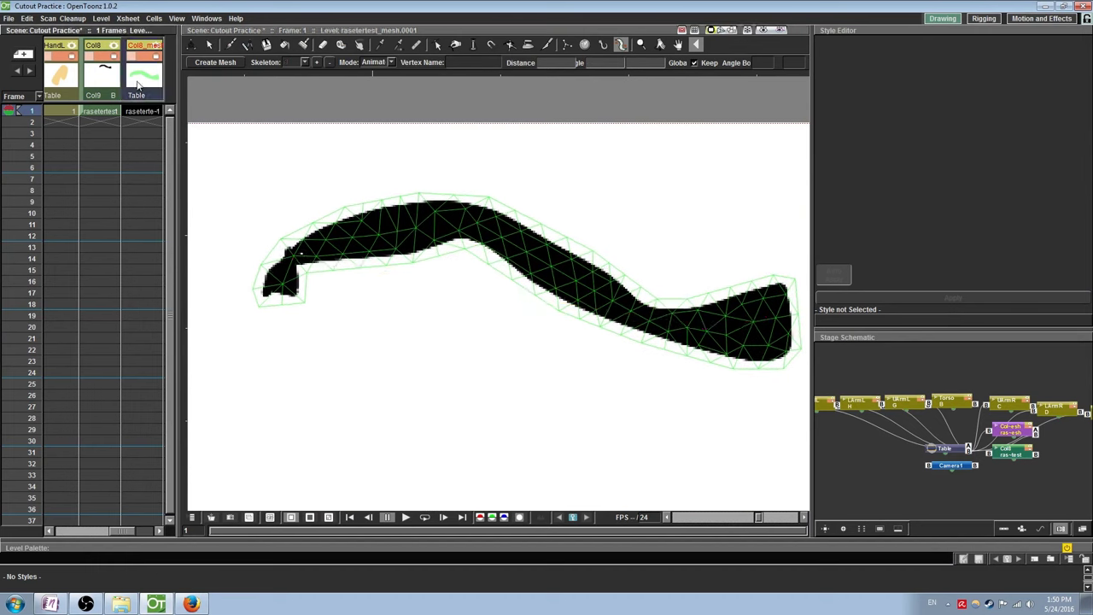
pyautogui.hotkey('ctrl', 'z')
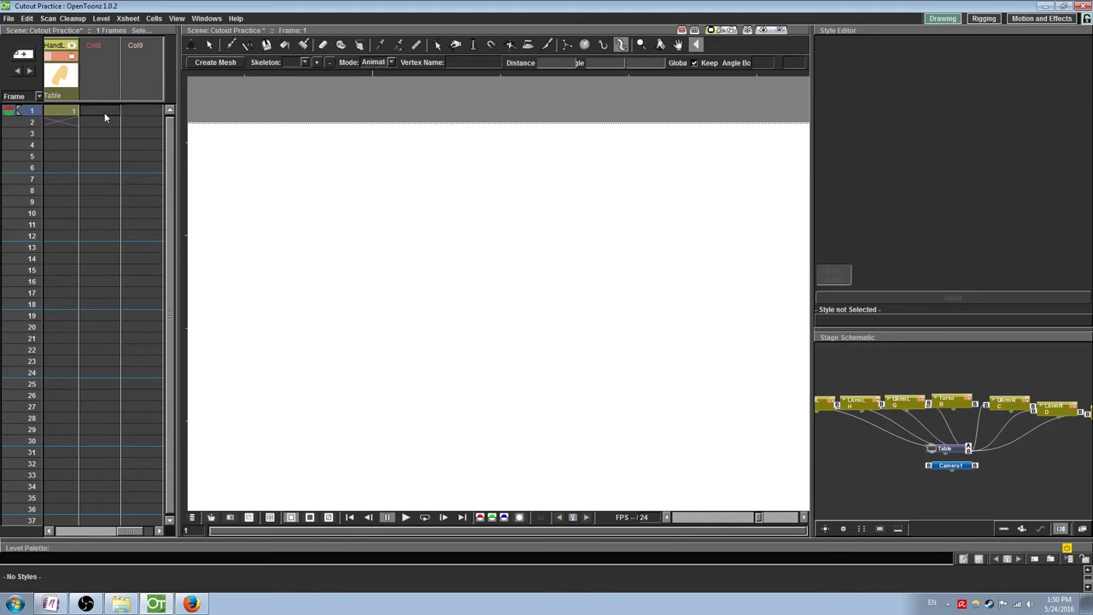
# - Draw a closed brush outline, trying red before returning the colour to black
pyautogui.click(229, 46)
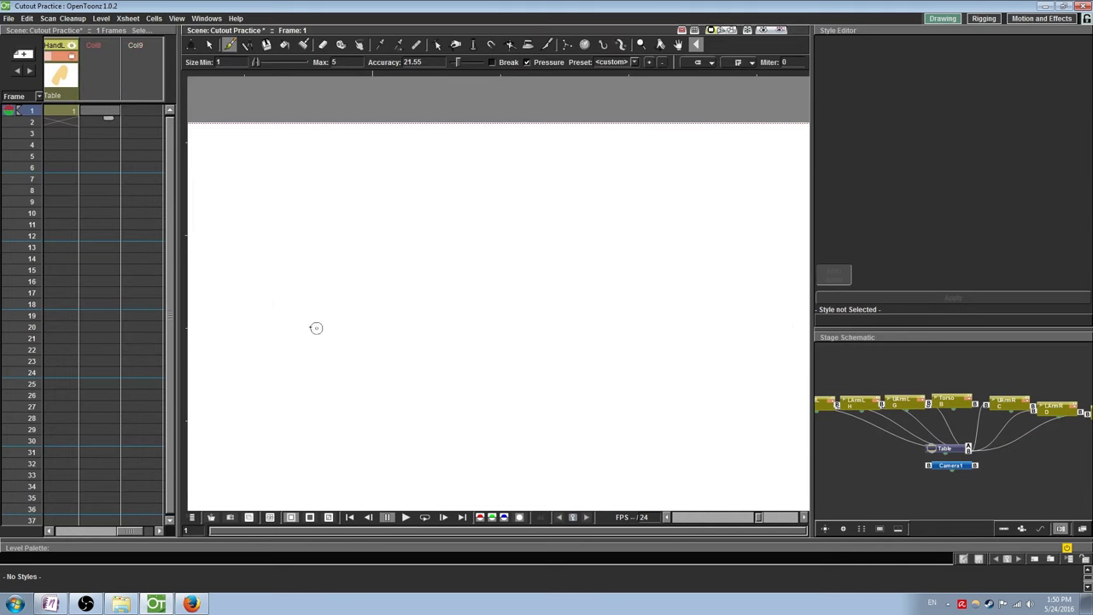
pyautogui.moveTo(259, 301)
pyautogui.mouseDown()
pyautogui.moveTo(313, 246)
pyautogui.moveTo(471, 223)
pyautogui.moveTo(747, 246)
pyautogui.moveTo(790, 278)
pyautogui.moveTo(798, 299)
pyautogui.moveTo(789, 324)
pyautogui.moveTo(769, 329)
pyautogui.moveTo(615, 321)
pyautogui.moveTo(573, 329)
pyautogui.moveTo(450, 311)
pyautogui.moveTo(390, 324)
pyautogui.moveTo(261, 300)
pyautogui.mouseUp()
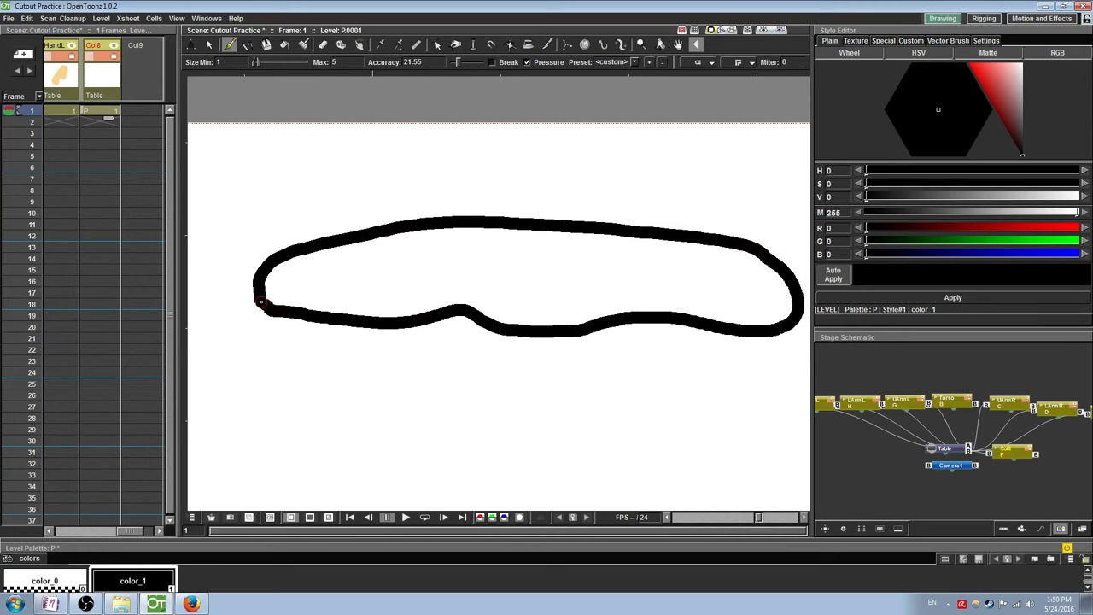
pyautogui.click(1000, 83)
pyautogui.moveTo(1001, 88); pyautogui.dragTo(1022, 153)
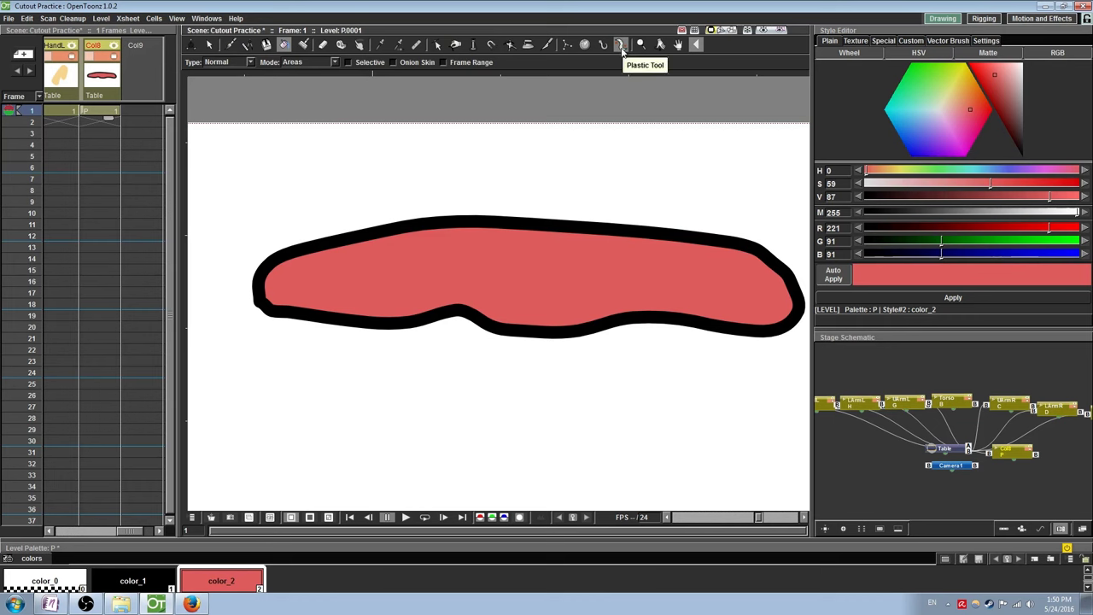
# - Create a plastic mesh over the red shape using the Plastic tool's Create Mesh
pyautogui.click(621, 44)
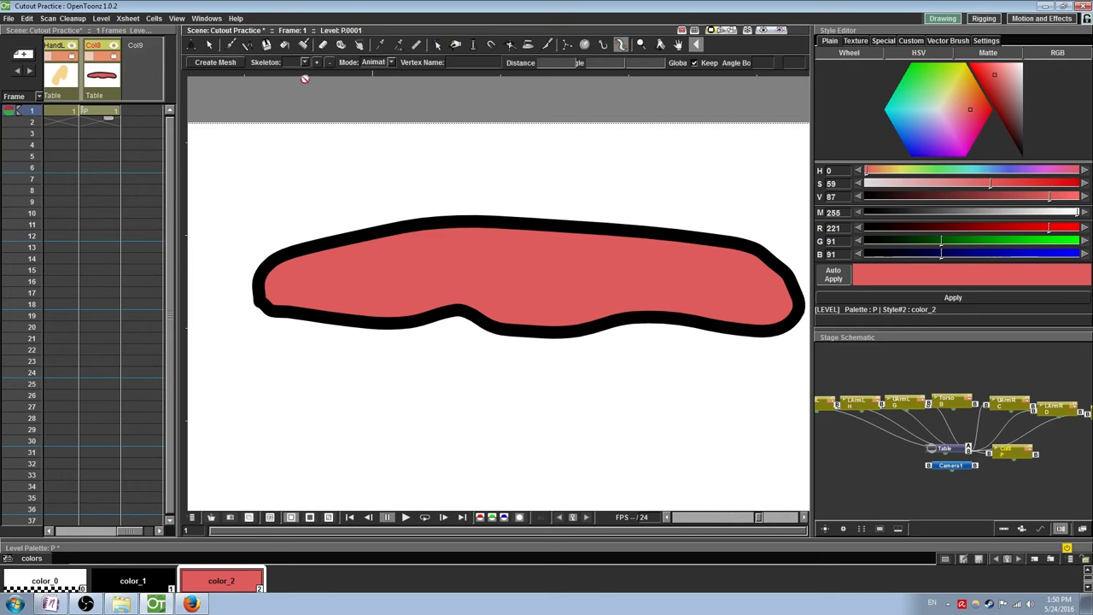
pyautogui.click(215, 62)
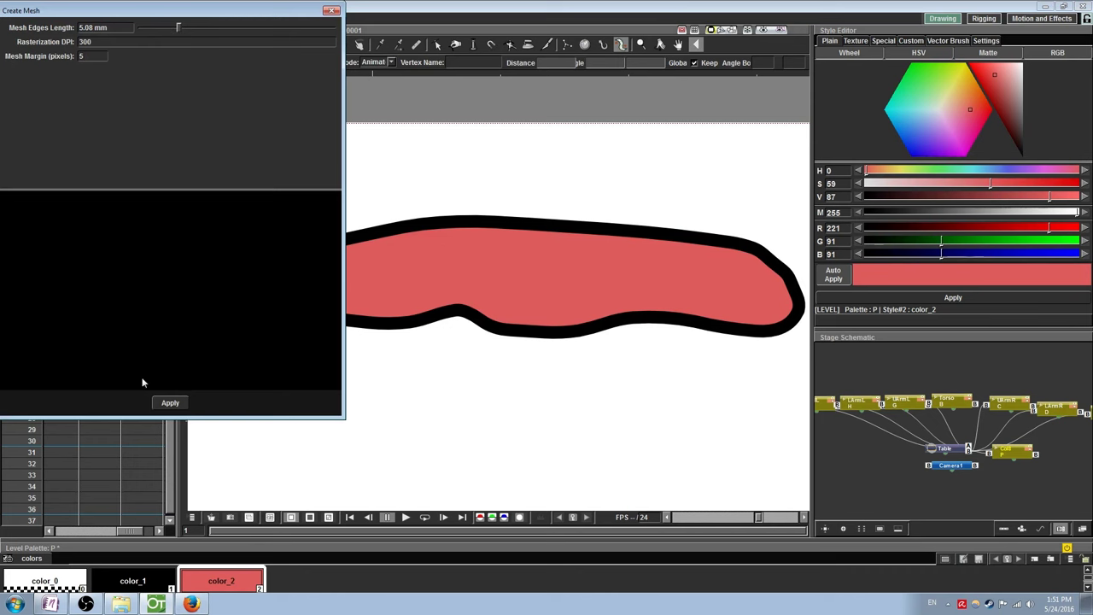
pyautogui.click(163, 402)
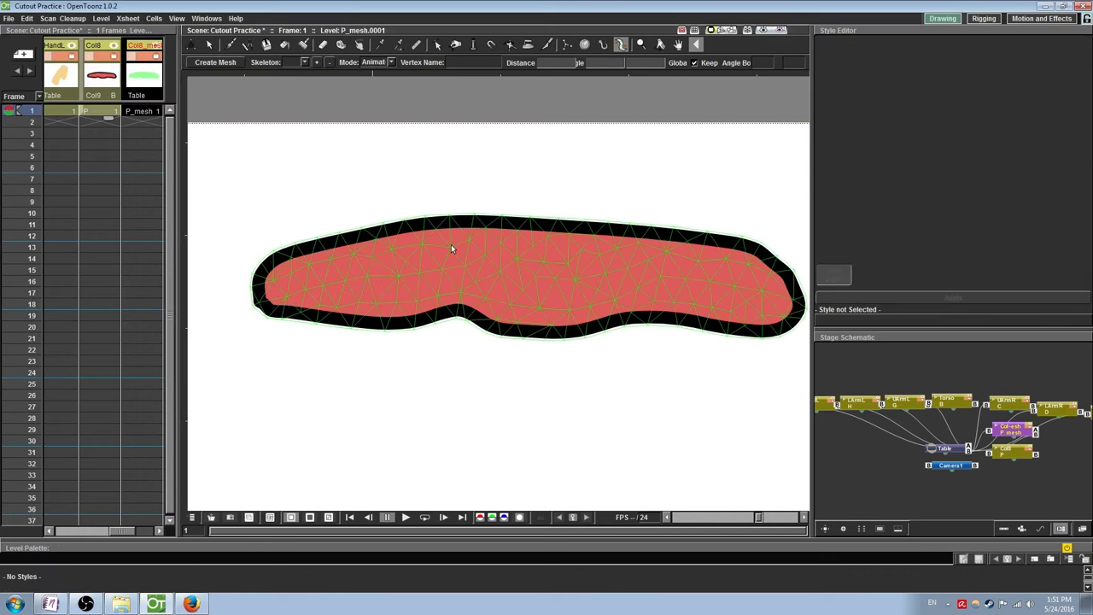
pyautogui.moveTo(472, 258); pyautogui.dragTo(440, 236)
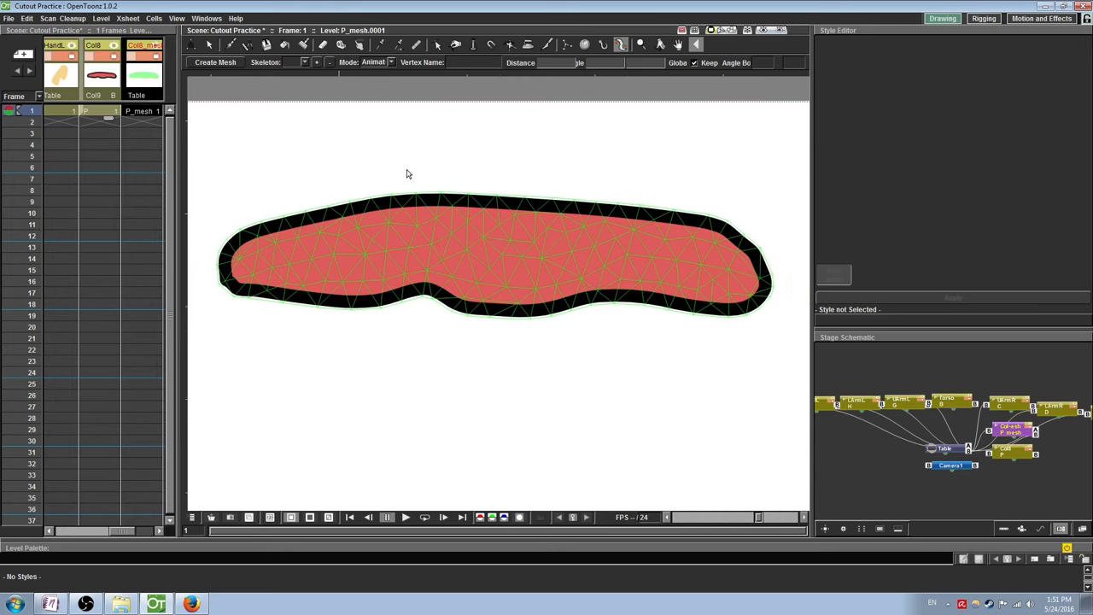
pyautogui.click(374, 63)
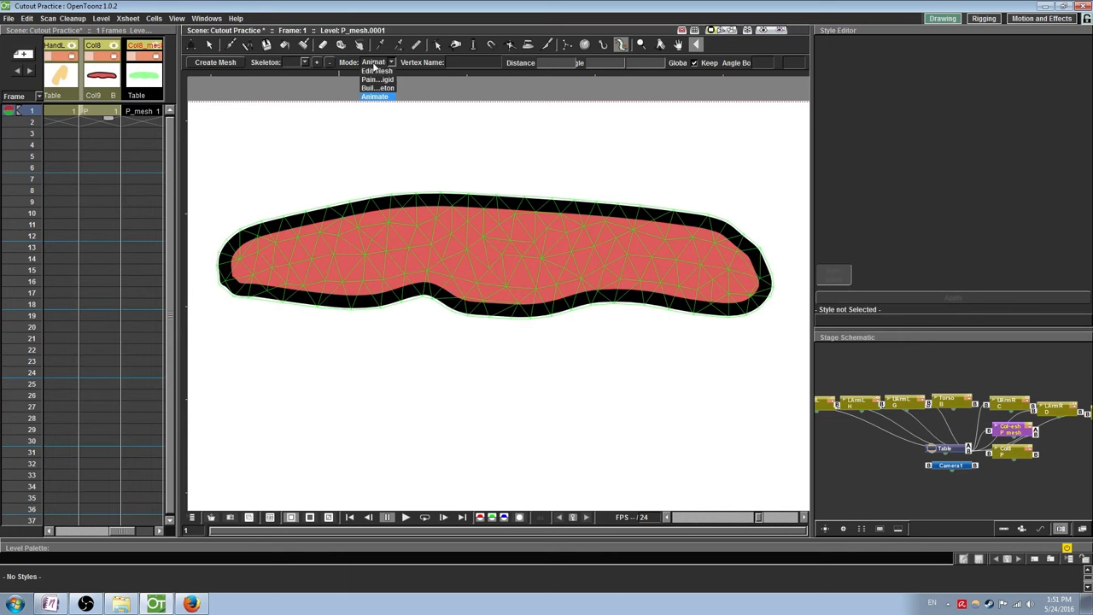
# - Build a five-joint skeleton from the mesh centre out to its right and left ends
pyautogui.click(812, 115)
pyautogui.moveTo(812, 116); pyautogui.dragTo(862, 116)
pyautogui.click(374, 63)
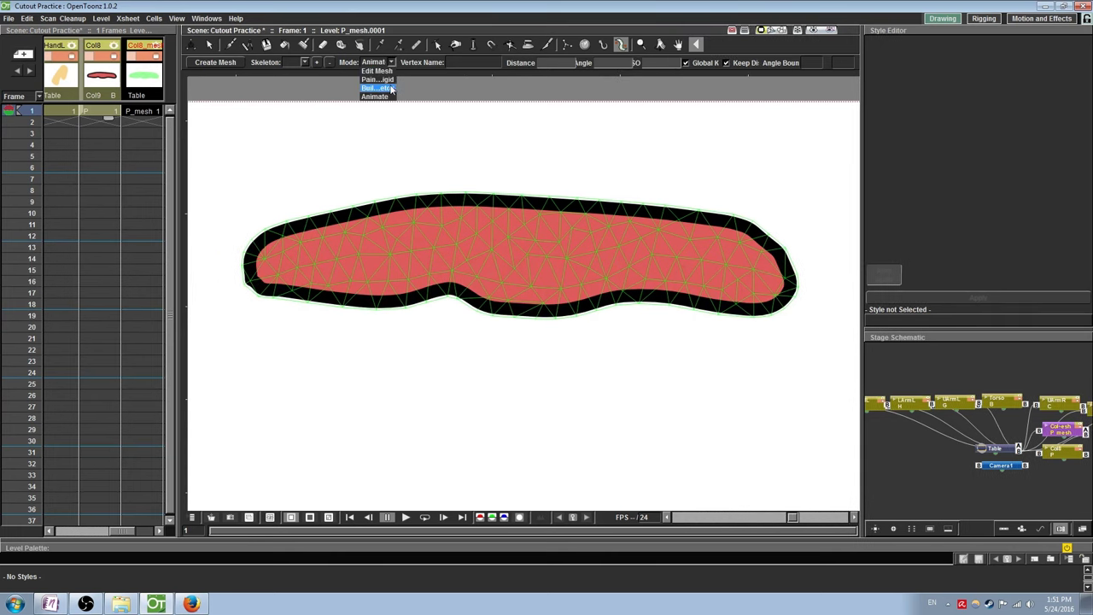
pyautogui.click(389, 88)
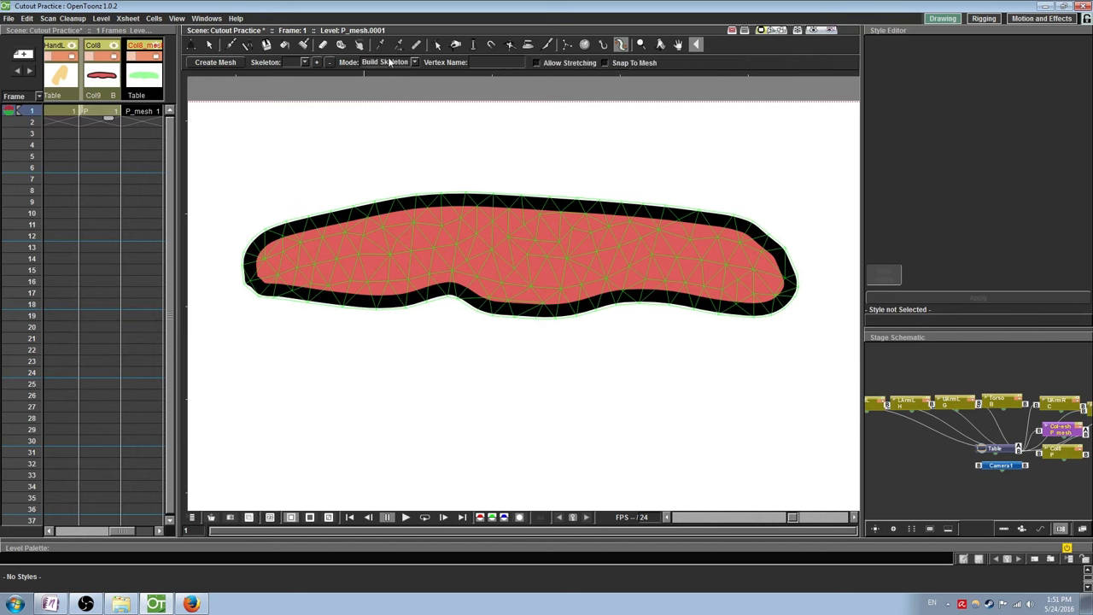
pyautogui.click(525, 254)
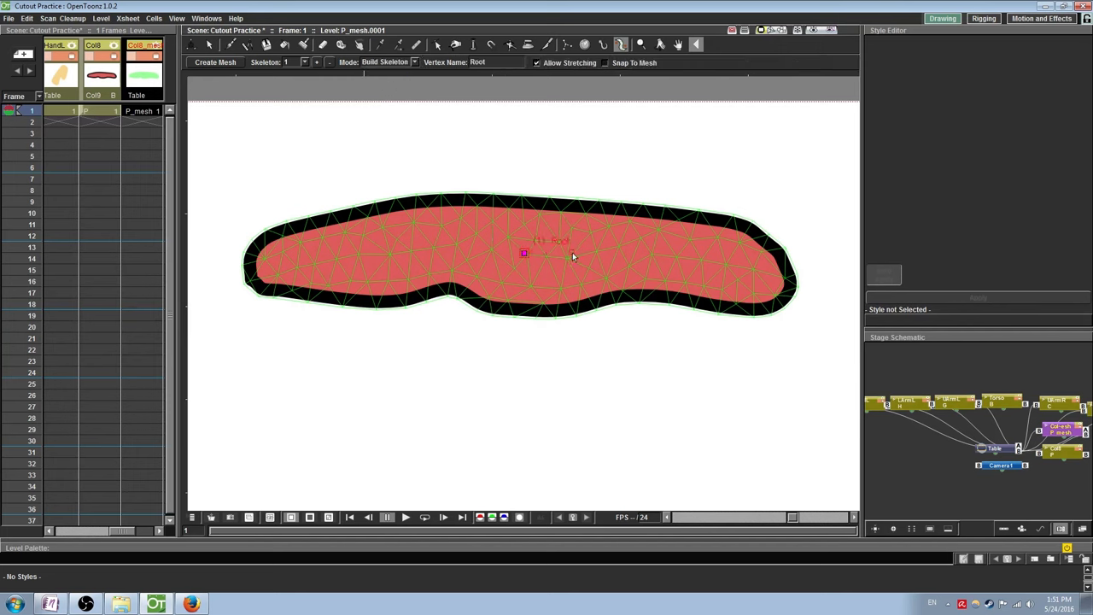
pyautogui.click(617, 255)
pyautogui.click(752, 269)
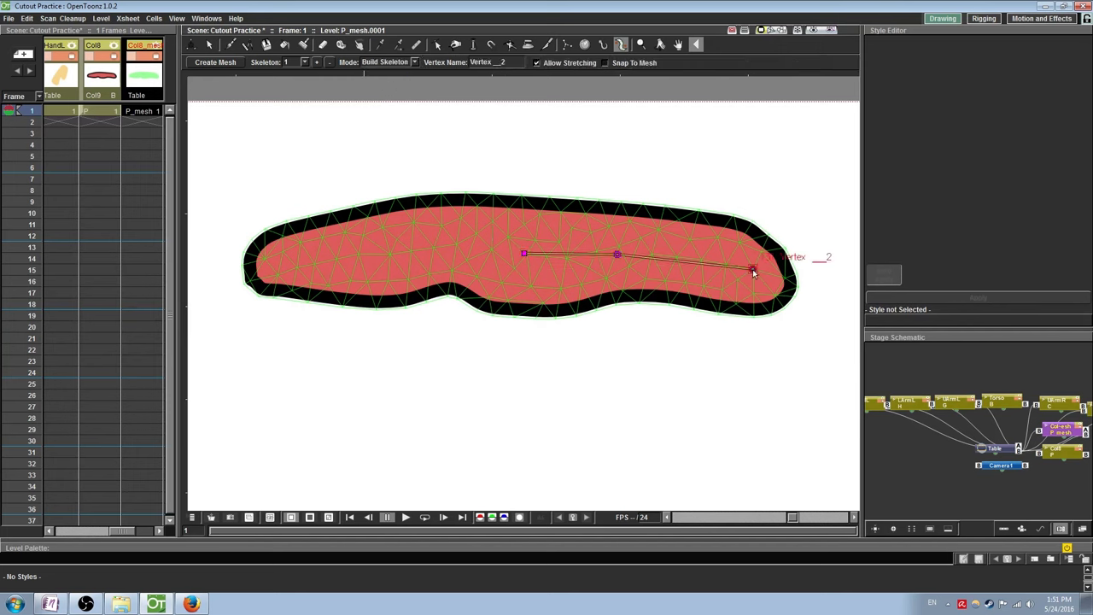
pyautogui.click(526, 254)
pyautogui.click(422, 250)
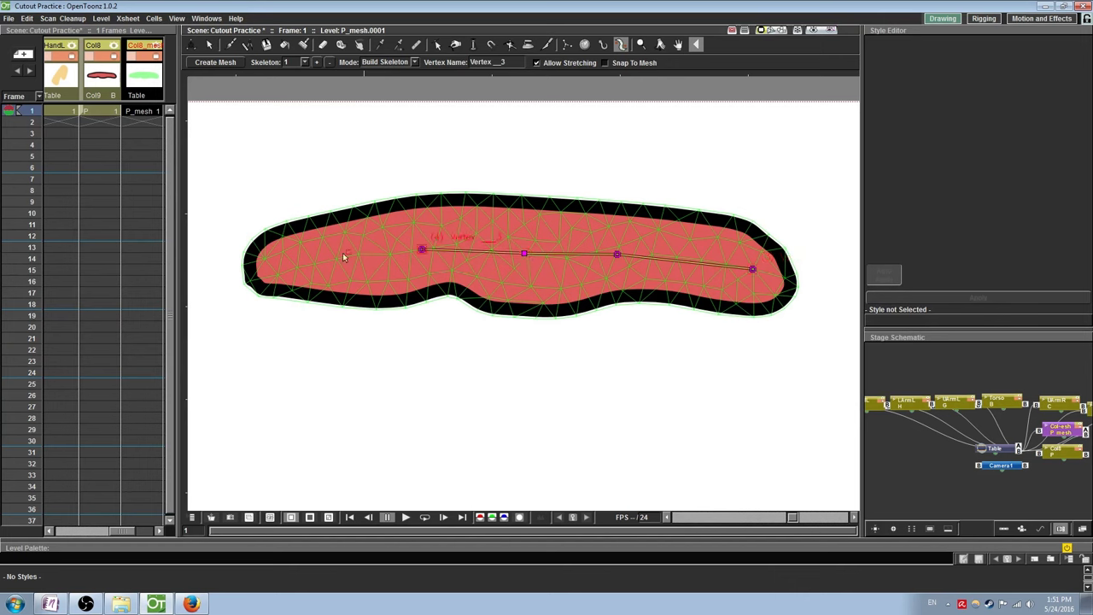
pyautogui.click(282, 259)
# - In Animate mode, bend both mesh ends downward and curl the right part into a hook
pyautogui.click(408, 65)
pyautogui.click(403, 100)
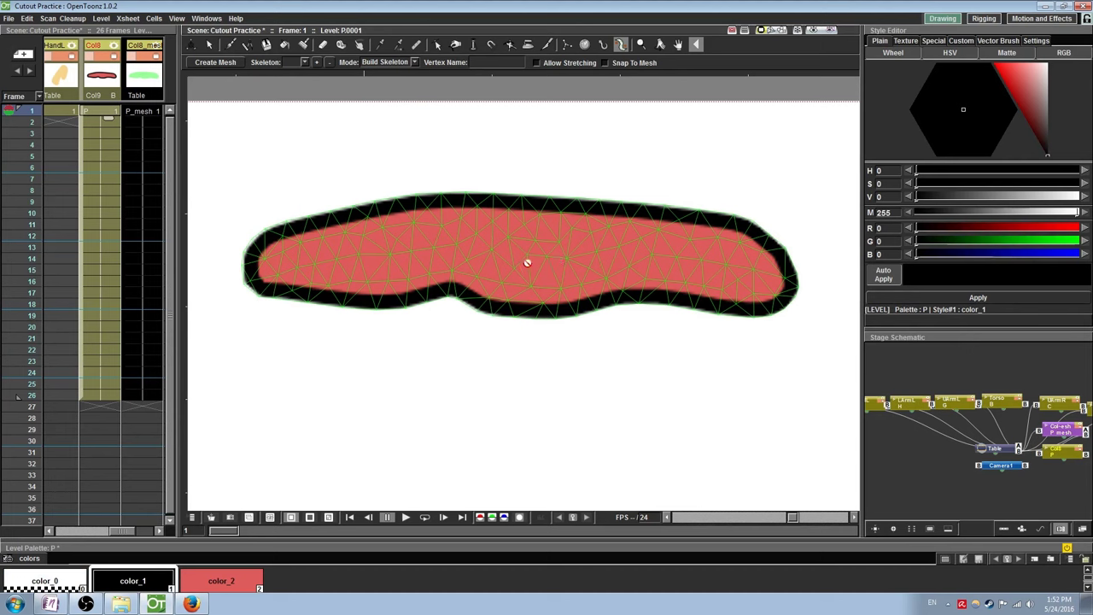
pyautogui.click(527, 262)
pyautogui.click(548, 311)
pyautogui.click(131, 103)
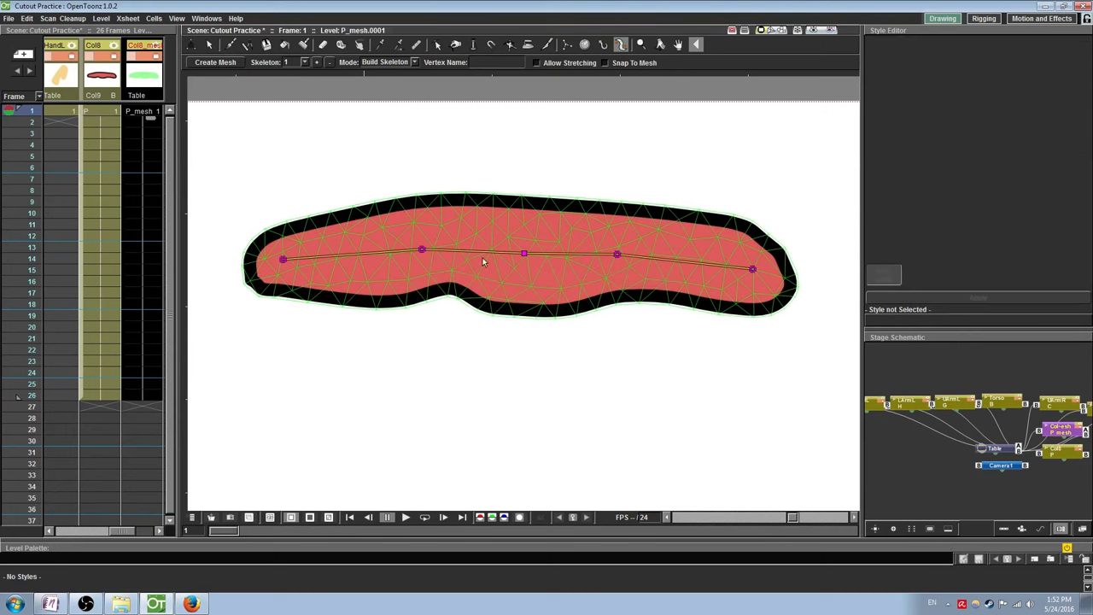
pyautogui.click(524, 253)
pyautogui.moveTo(791, 274); pyautogui.dragTo(658, 352)
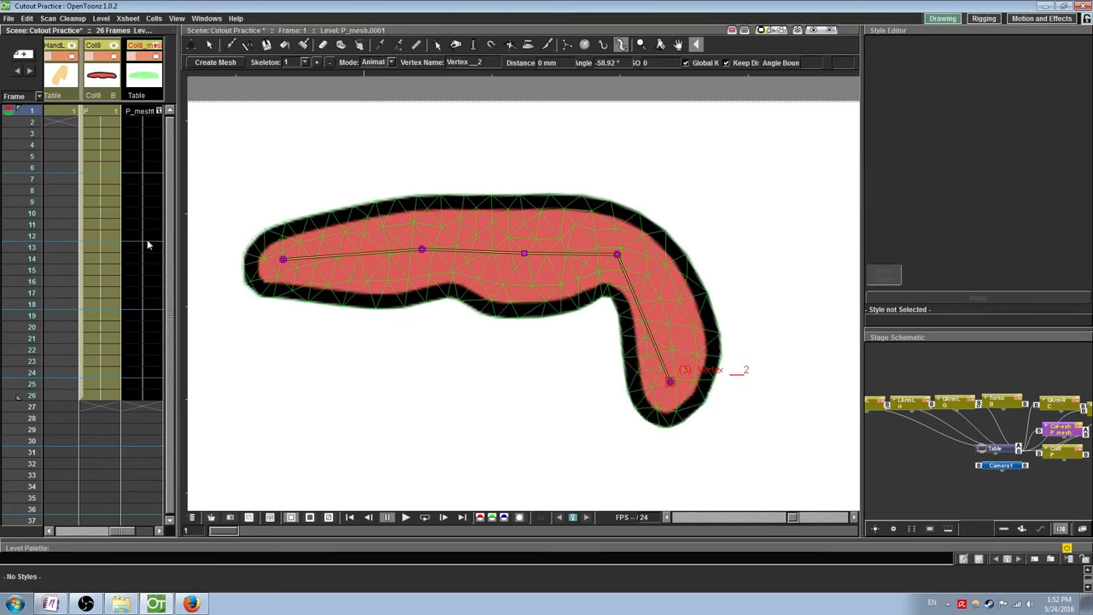
pyautogui.moveTo(284, 259); pyautogui.dragTo(364, 349)
pyautogui.moveTo(678, 246); pyautogui.dragTo(752, 286)
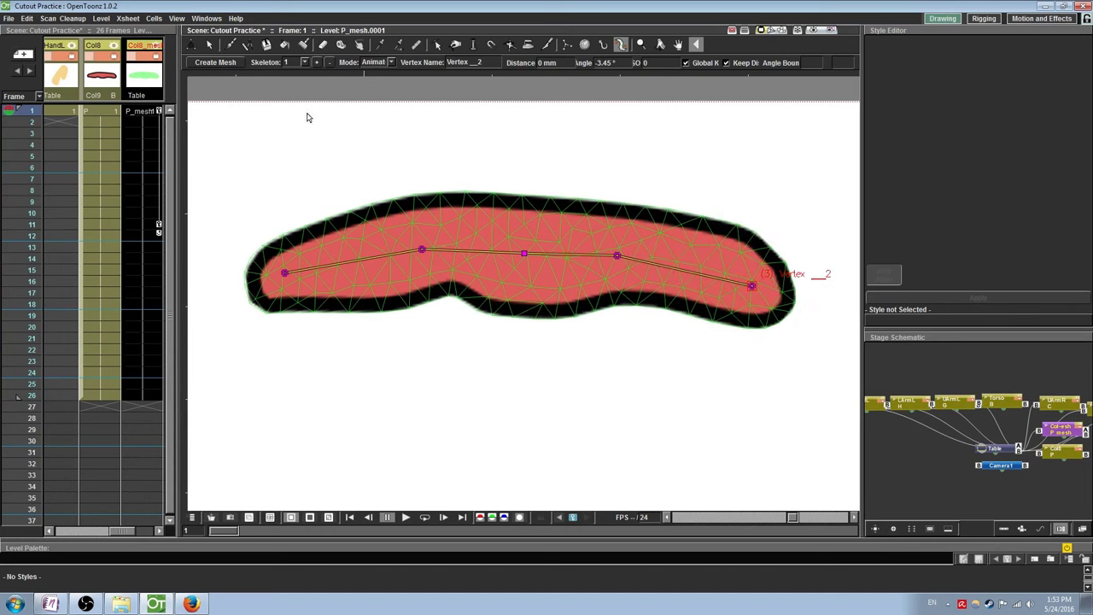
# - At frame 11, paint rigid bands on the mesh and test by bending its right end
pyautogui.click(161, 226)
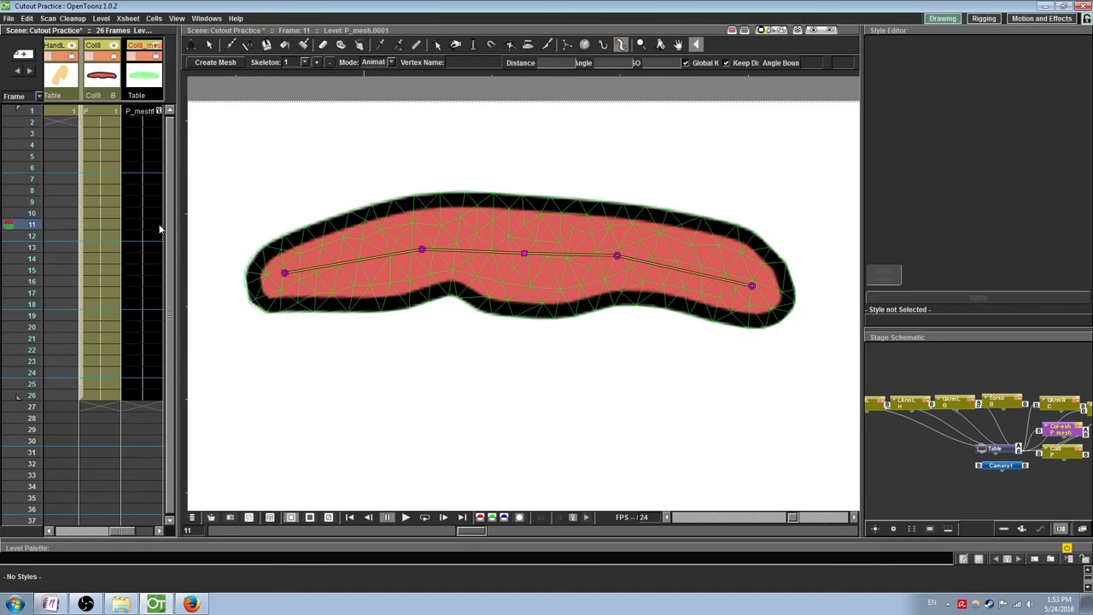
pyautogui.click(378, 63)
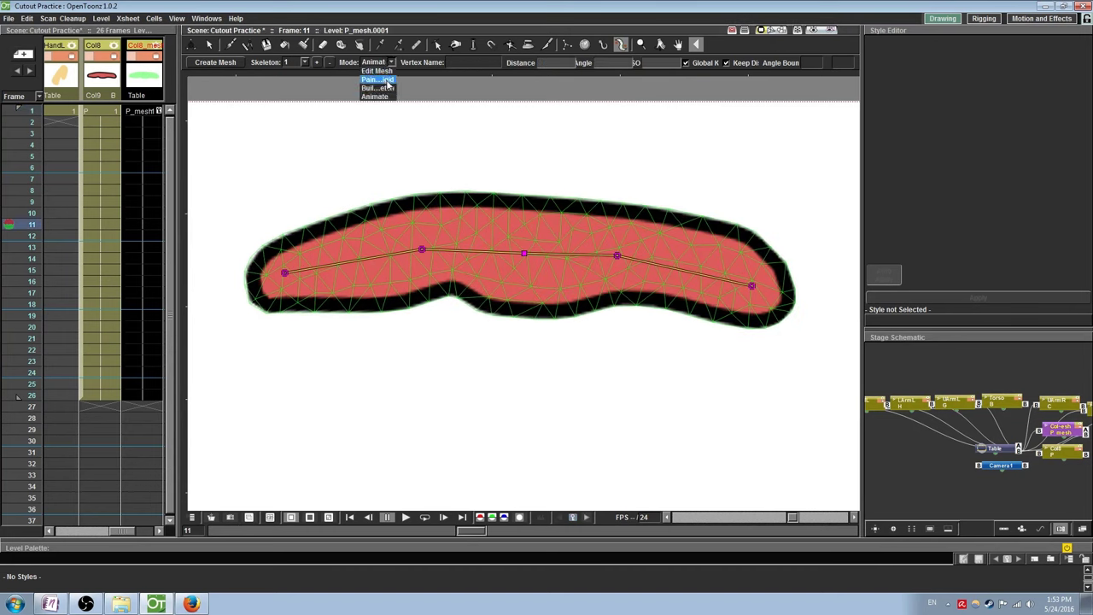
pyautogui.click(377, 79)
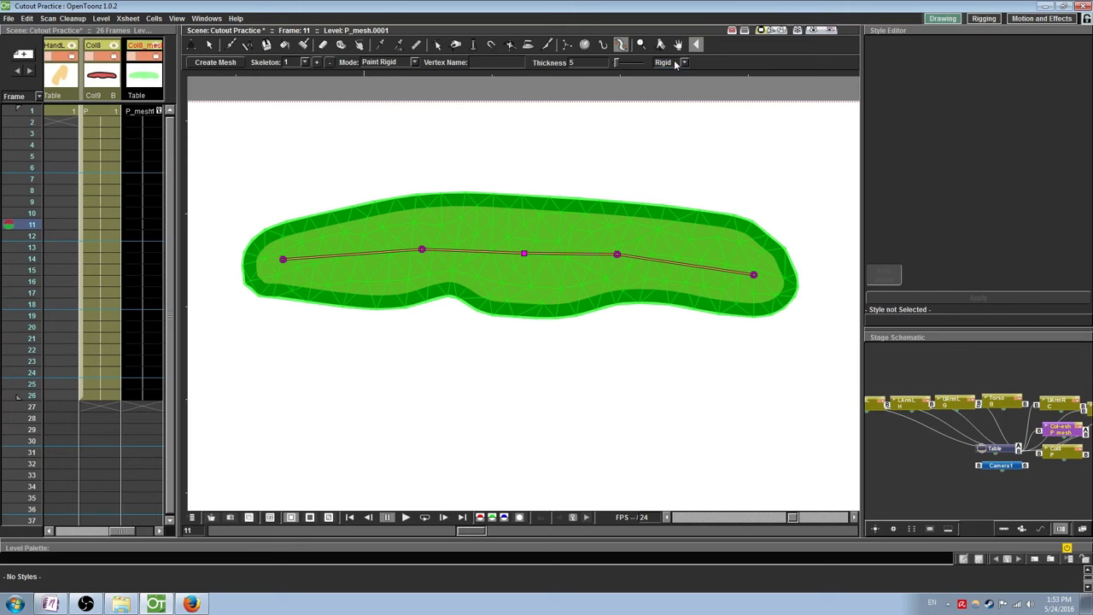
pyautogui.moveTo(628, 282)
pyautogui.mouseDown()
pyautogui.moveTo(615, 203)
pyautogui.moveTo(648, 298)
pyautogui.moveTo(663, 203)
pyautogui.moveTo(670, 280)
pyautogui.moveTo(634, 245)
pyautogui.mouseUp()
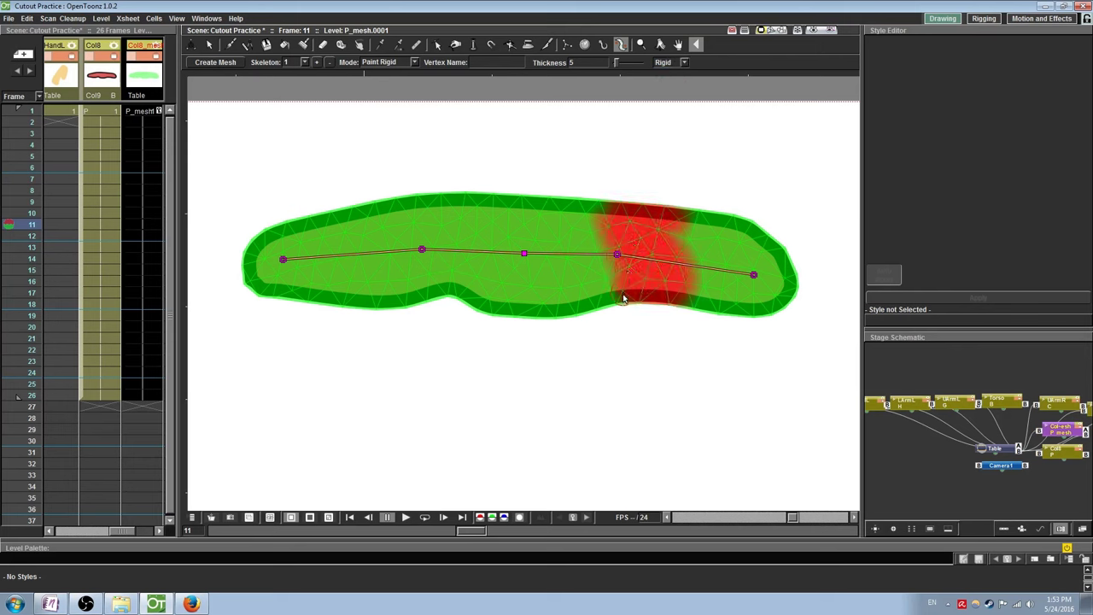
pyautogui.hotkey('ctrl', 'z')
pyautogui.moveTo(744, 288)
pyautogui.mouseDown()
pyautogui.moveTo(779, 271)
pyautogui.moveTo(746, 232)
pyautogui.moveTo(722, 322)
pyautogui.moveTo(720, 231)
pyautogui.moveTo(727, 317)
pyautogui.moveTo(774, 259)
pyautogui.moveTo(760, 334)
pyautogui.moveTo(742, 252)
pyautogui.moveTo(804, 274)
pyautogui.moveTo(774, 303)
pyautogui.moveTo(774, 242)
pyautogui.moveTo(761, 309)
pyautogui.moveTo(705, 269)
pyautogui.moveTo(709, 196)
pyautogui.mouseUp()
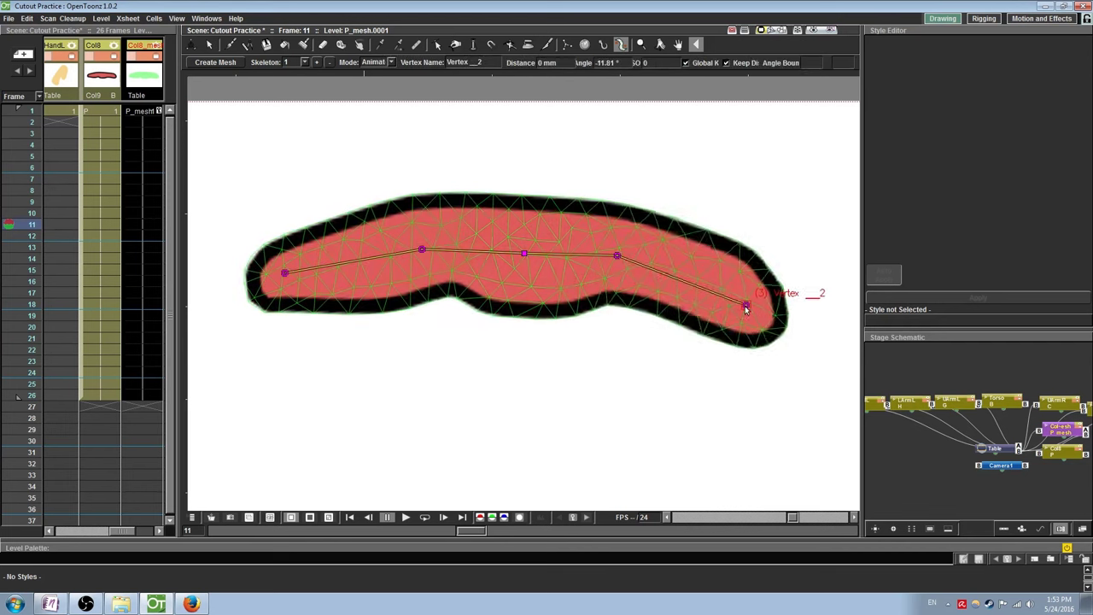
pyautogui.moveTo(744, 305)
pyautogui.mouseDown()
pyautogui.moveTo(703, 361)
pyautogui.moveTo(693, 146)
pyautogui.moveTo(658, 340)
pyautogui.moveTo(652, 178)
pyautogui.moveTo(602, 236)
pyautogui.mouseUp()
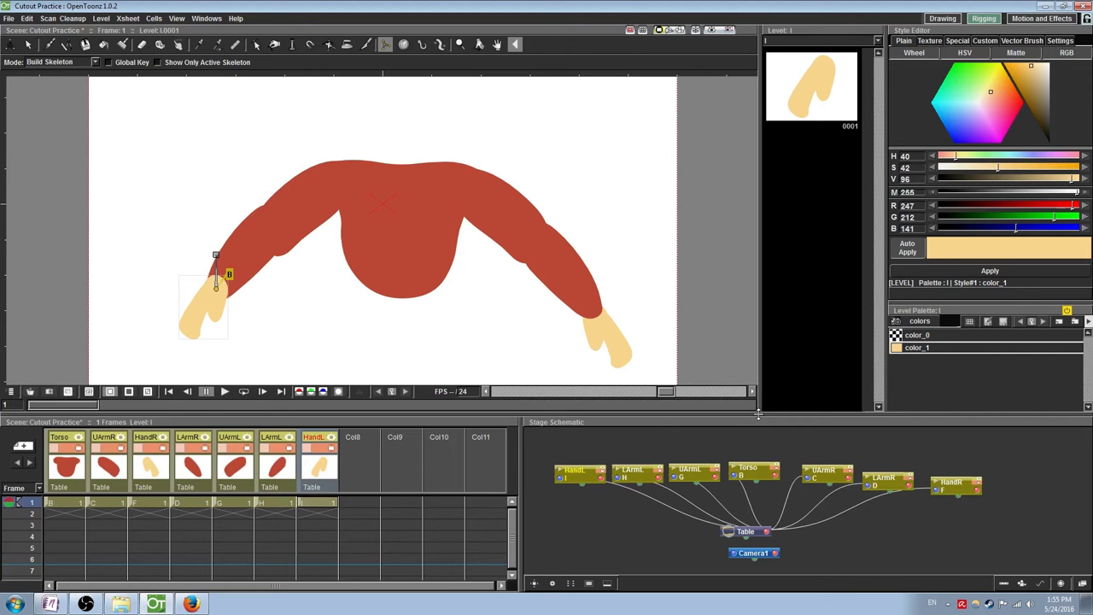
# - Float the Stage Schematic panel over the viewer and stretch it taller
pyautogui.moveTo(757, 414); pyautogui.dragTo(758, 402)
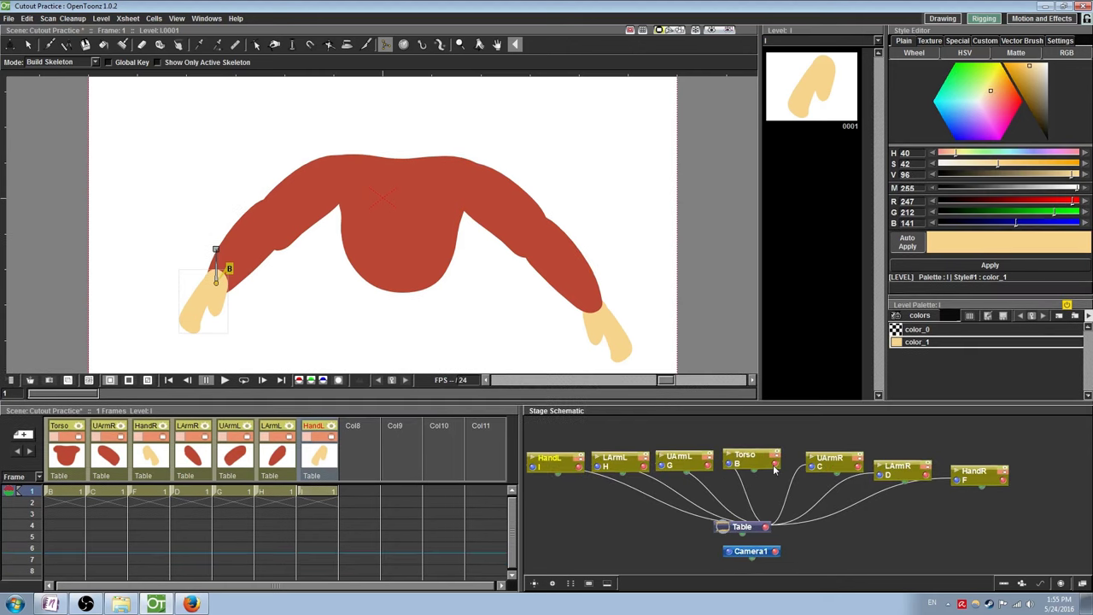
pyautogui.click(774, 468)
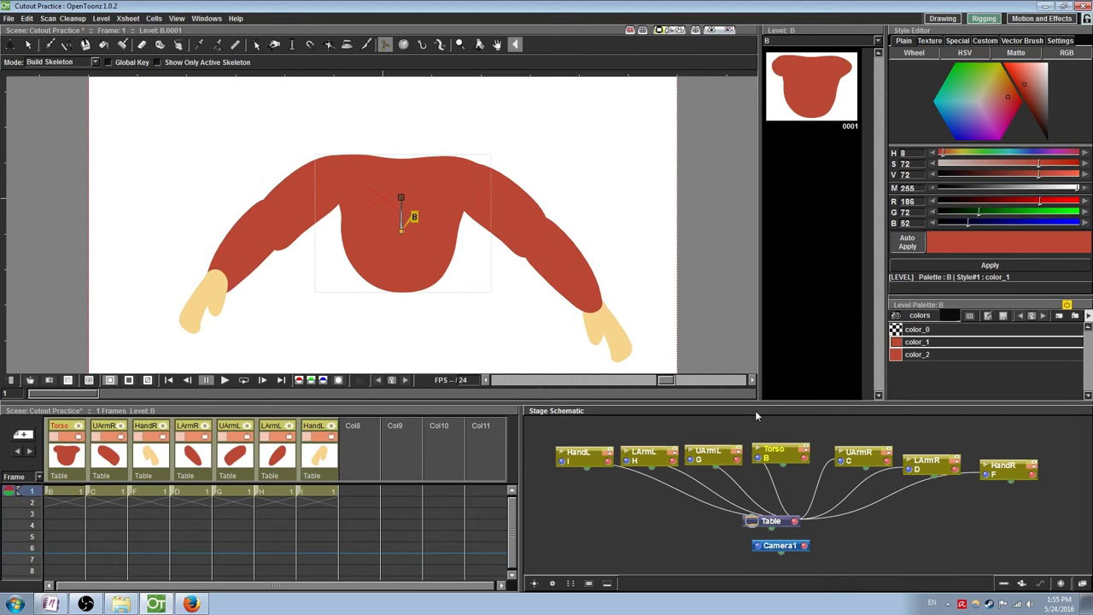
pyautogui.moveTo(756, 416); pyautogui.dragTo(392, 164)
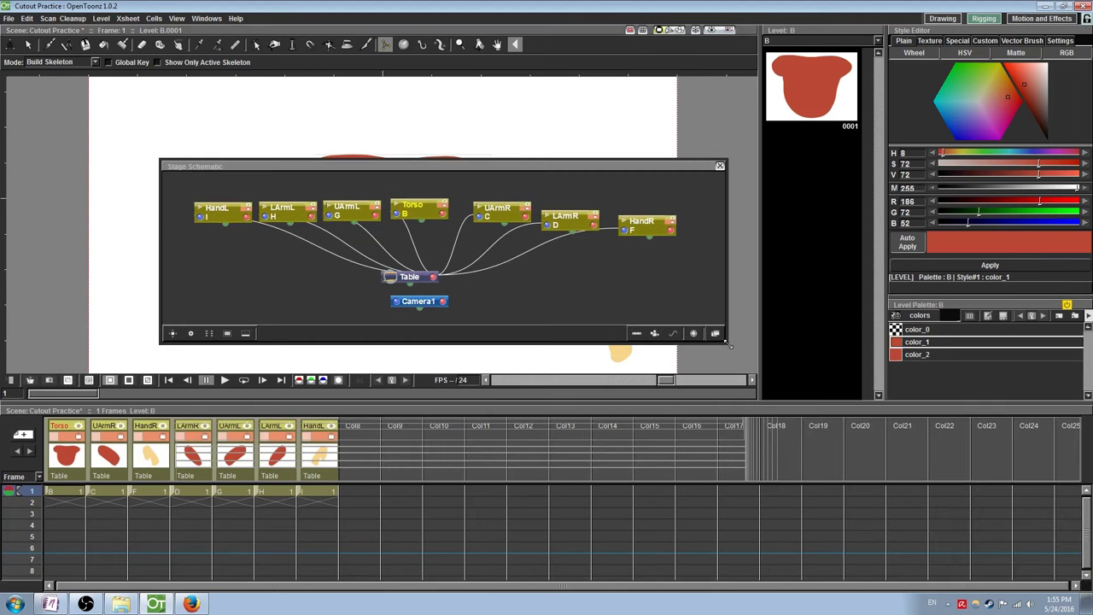
pyautogui.moveTo(730, 346); pyautogui.dragTo(731, 487)
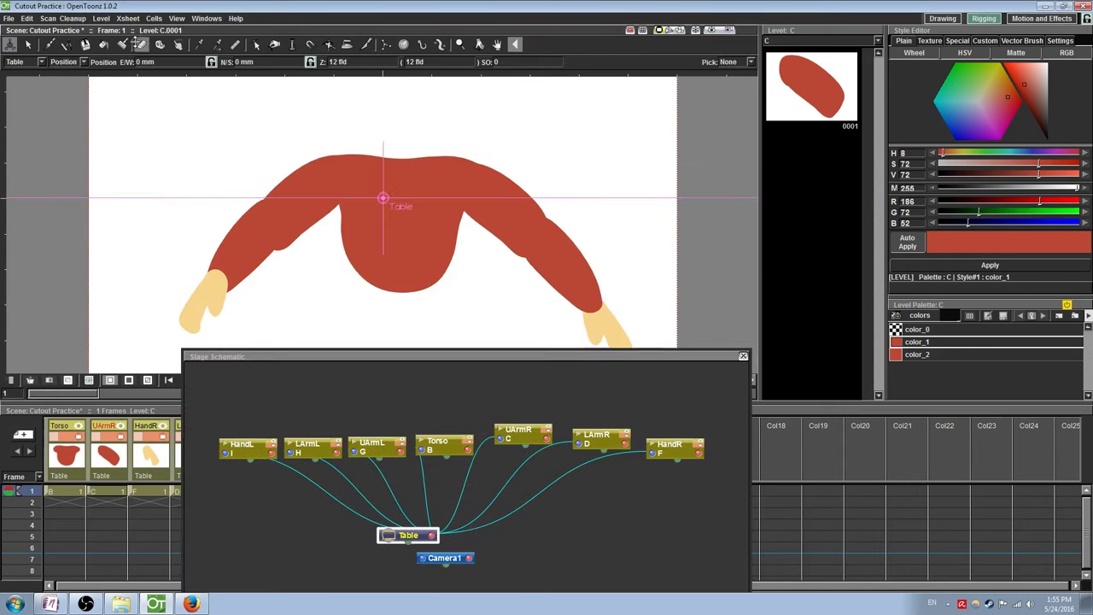
# - Select the right upper arm shape, lift it off the torso, then return it to the shoulder
pyautogui.press('s')
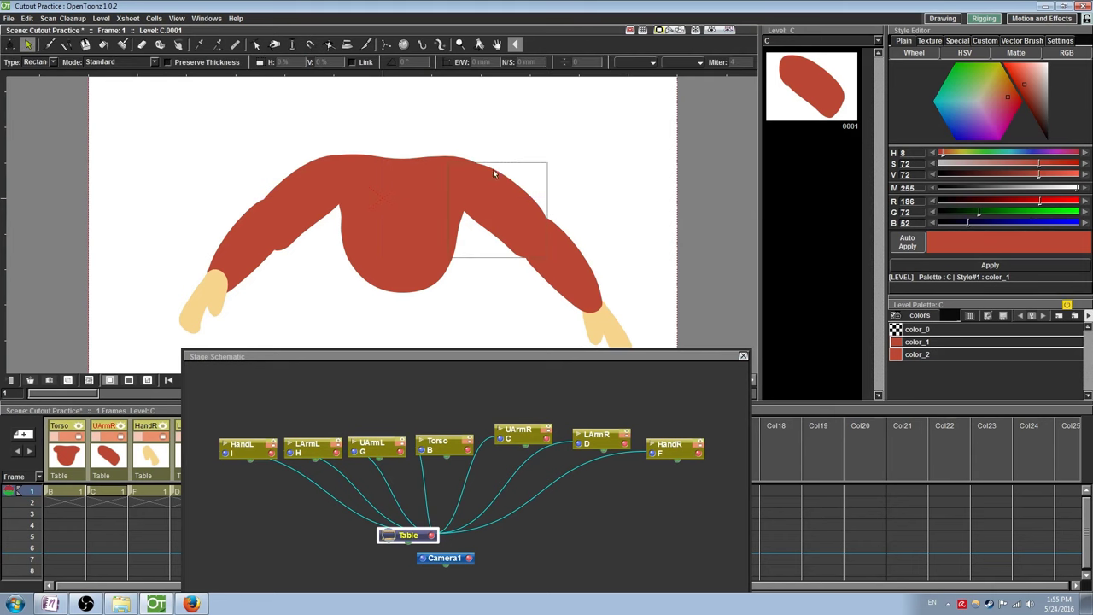
pyautogui.click(510, 185)
pyautogui.click(514, 185)
pyautogui.click(518, 187)
pyautogui.moveTo(518, 186); pyautogui.dragTo(499, 128)
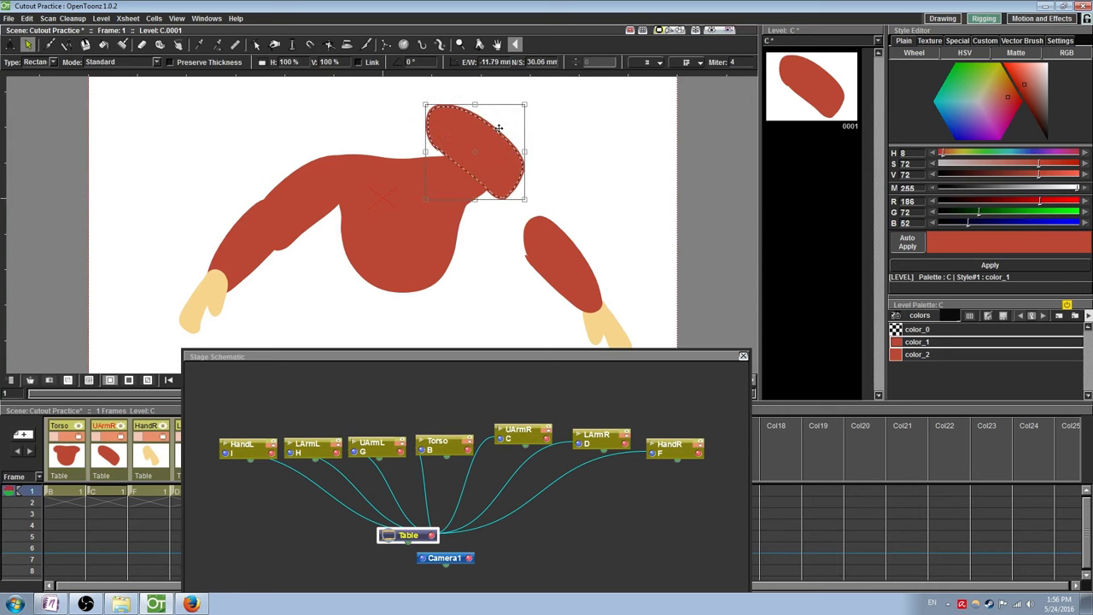
pyautogui.moveTo(499, 127); pyautogui.dragTo(523, 185)
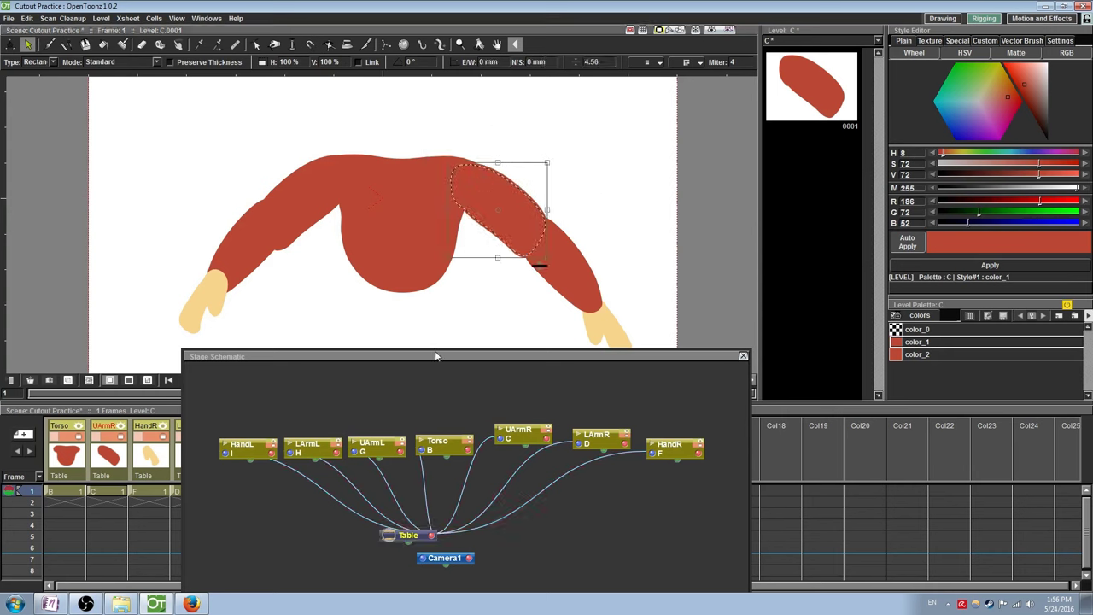
# - Select the UArmR, LArmR and HandR nodes and attach UArmR to the Torso node
pyautogui.moveTo(435, 356); pyautogui.dragTo(441, 325)
pyautogui.click(524, 408)
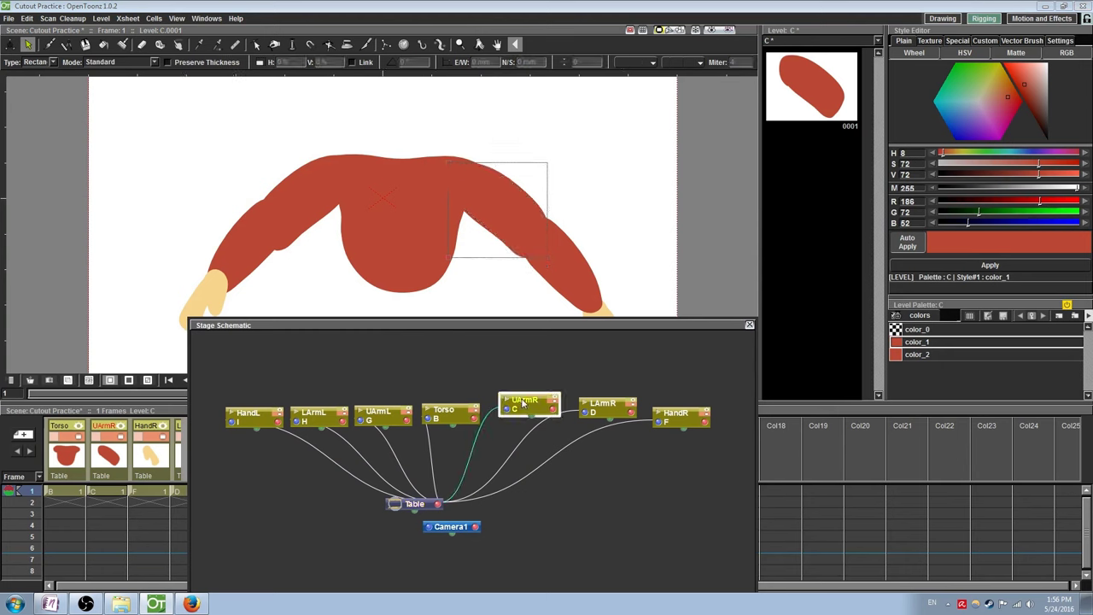
pyautogui.click(595, 410)
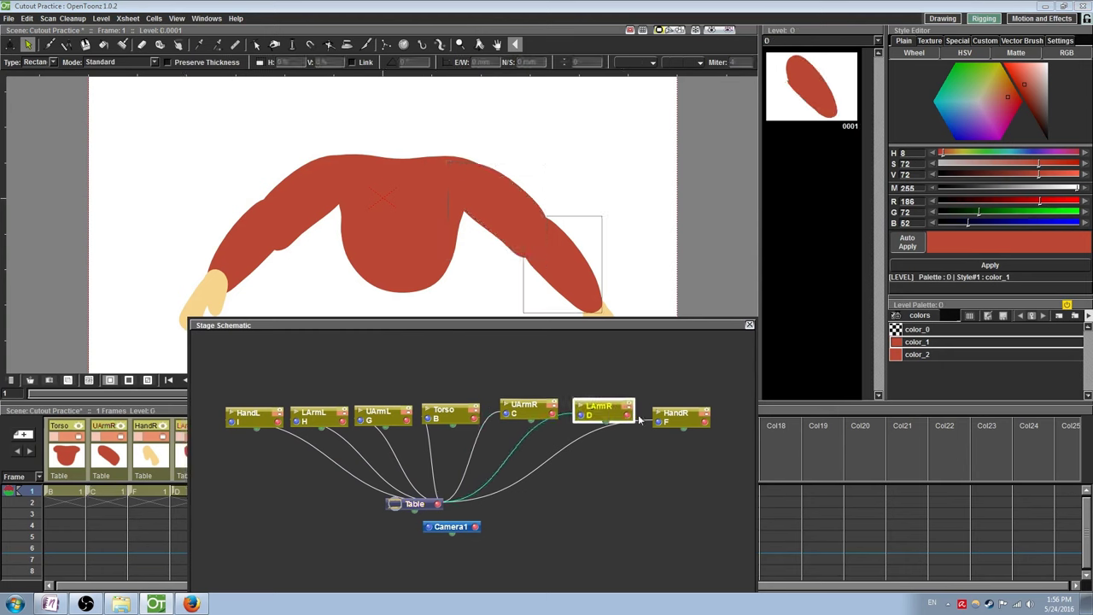
pyautogui.click(678, 416)
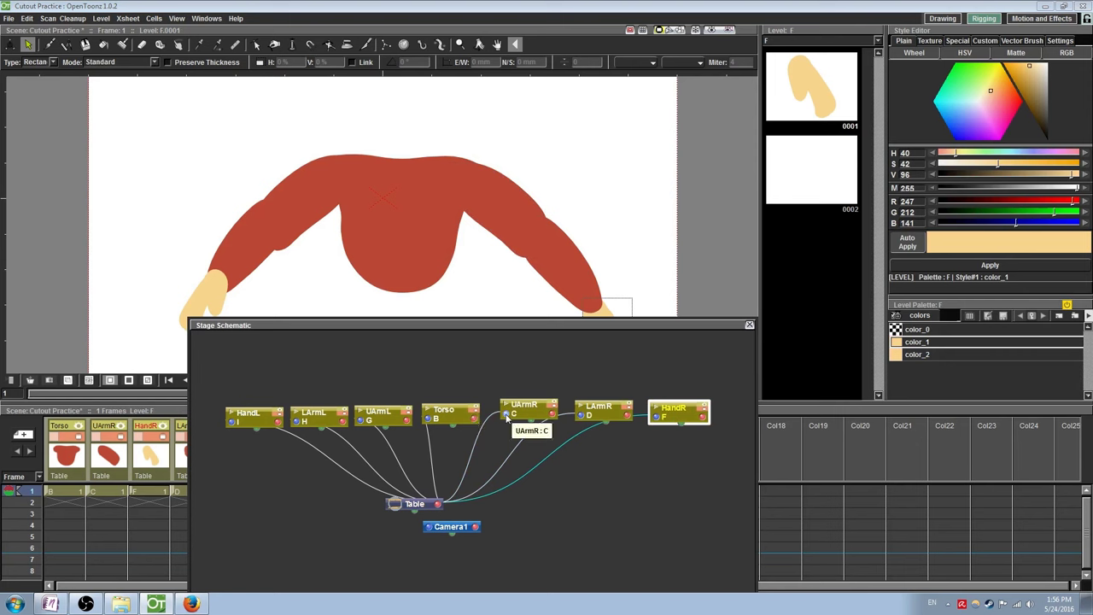
pyautogui.moveTo(473, 423); pyautogui.dragTo(657, 419)
# - Arrange the arm chain nodes, moving the Torso node above the node row
pyautogui.click(554, 416)
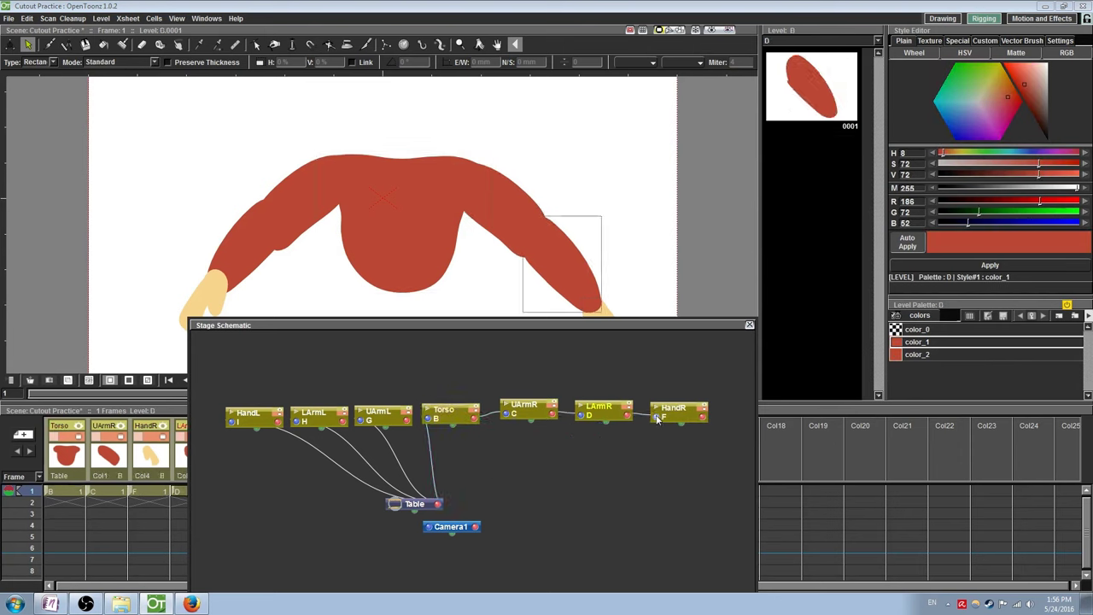
pyautogui.click(678, 418)
pyautogui.click(446, 414)
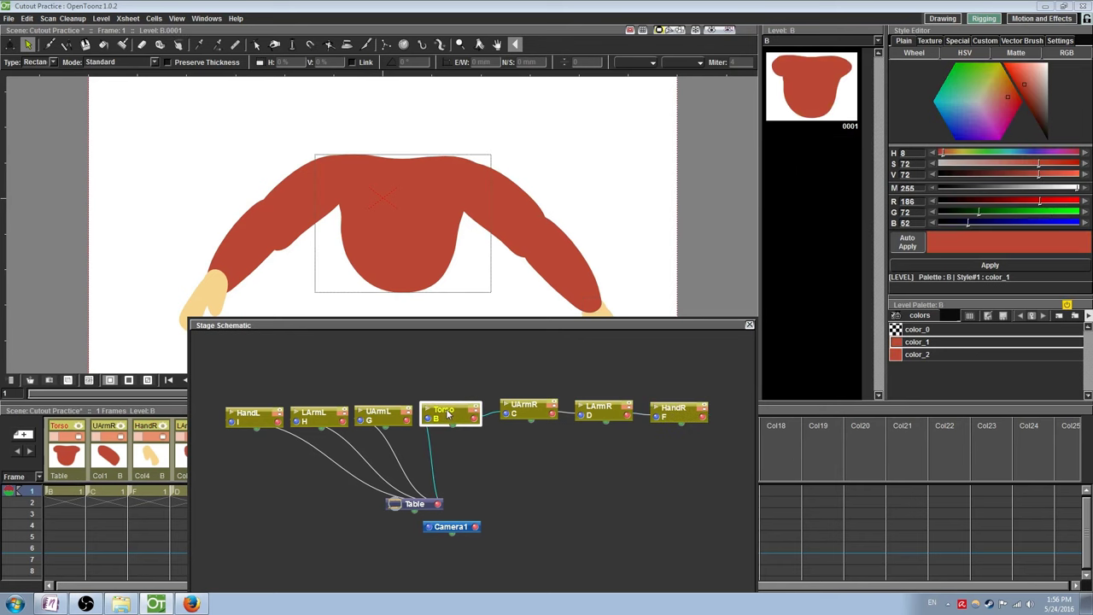
pyautogui.click(527, 410)
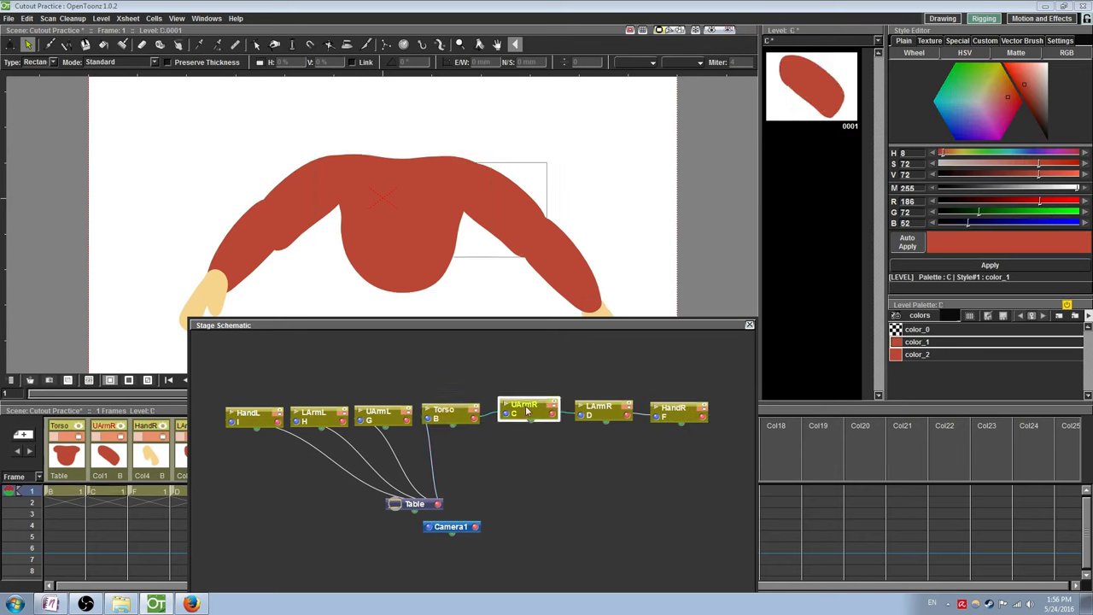
pyautogui.click(606, 417)
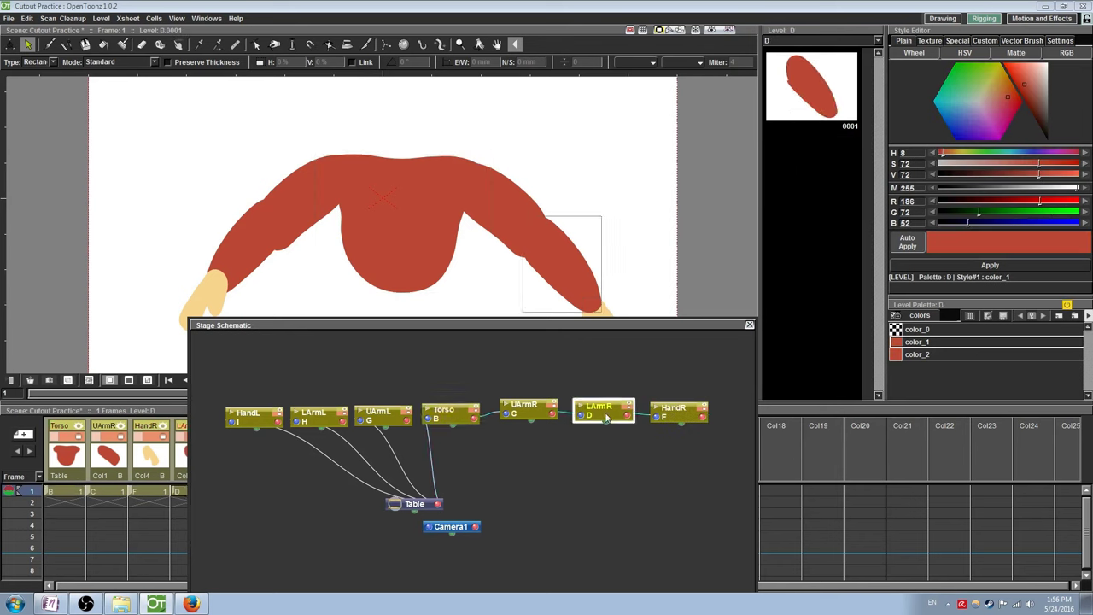
pyautogui.click(680, 418)
pyautogui.moveTo(457, 419); pyautogui.dragTo(390, 424)
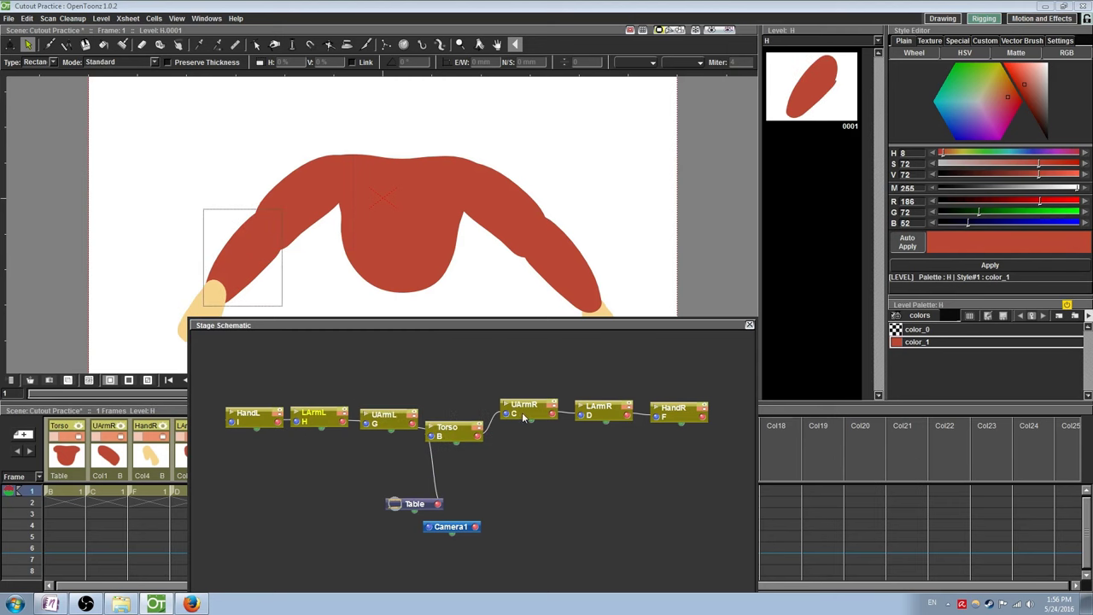
pyautogui.click(524, 417)
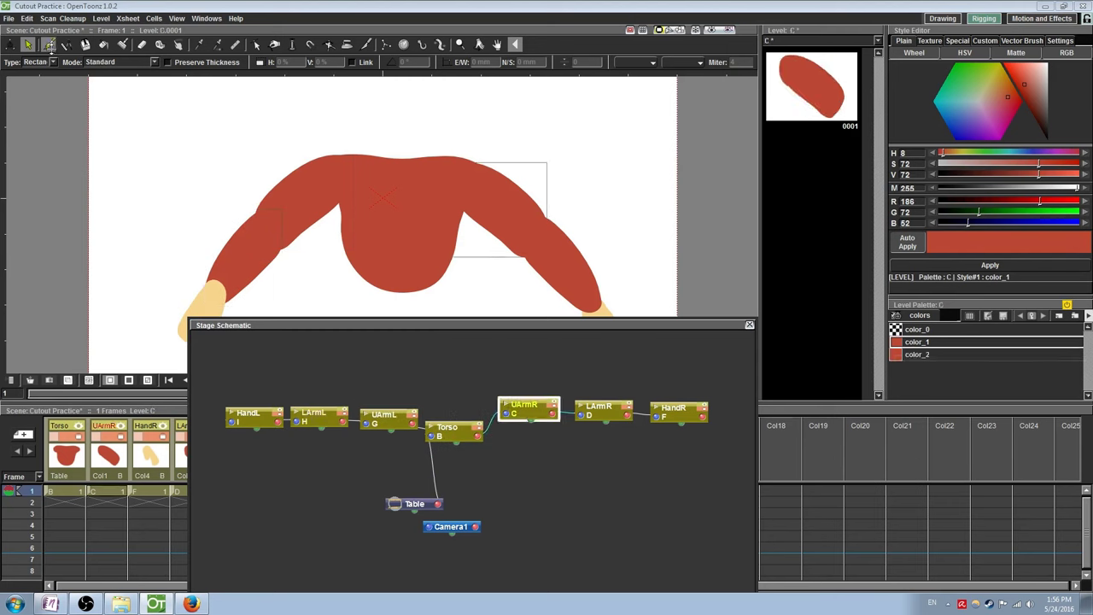
# - Try rotating the right upper arm with the Animate tool's rotation, then undo it
pyautogui.click(12, 44)
pyautogui.click(72, 62)
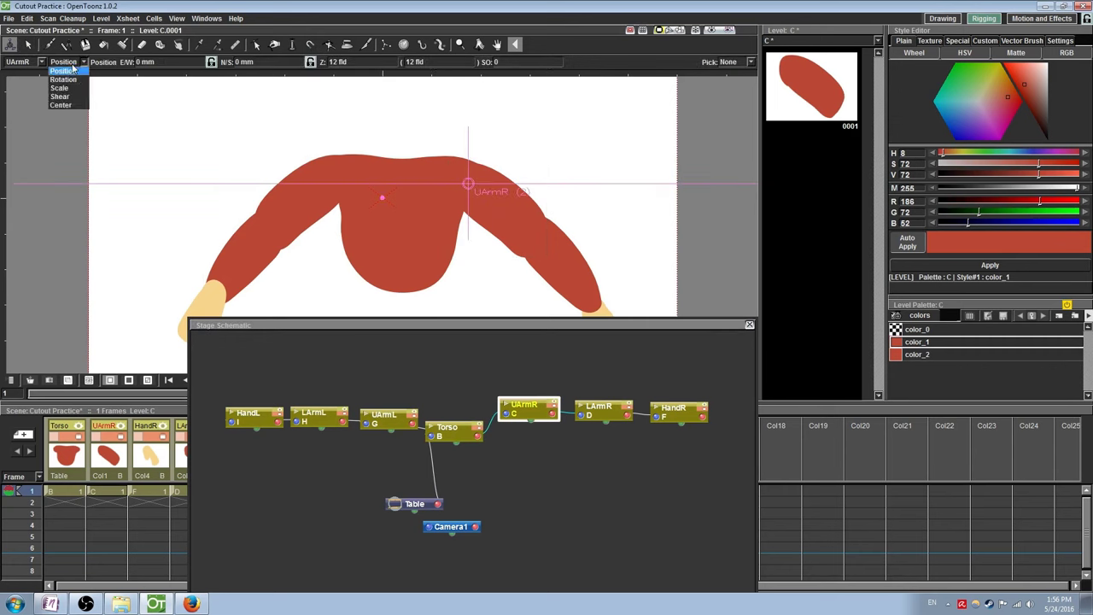
pyautogui.click(64, 82)
pyautogui.moveTo(508, 216); pyautogui.dragTo(622, 215)
pyautogui.click(625, 176)
pyautogui.hotkey('ctrl', 'z')
pyautogui.hotkey('ctrl', 'z')
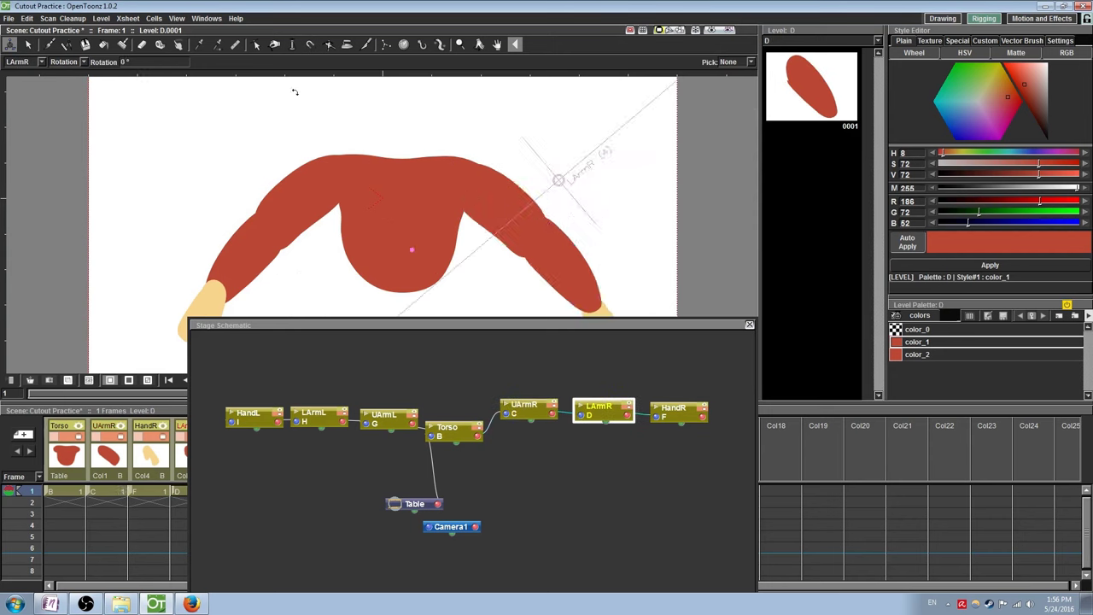
# - In Skeleton Animate mode, swing the right forearm down and rotate the upper arm at the shoulder
pyautogui.click(385, 44)
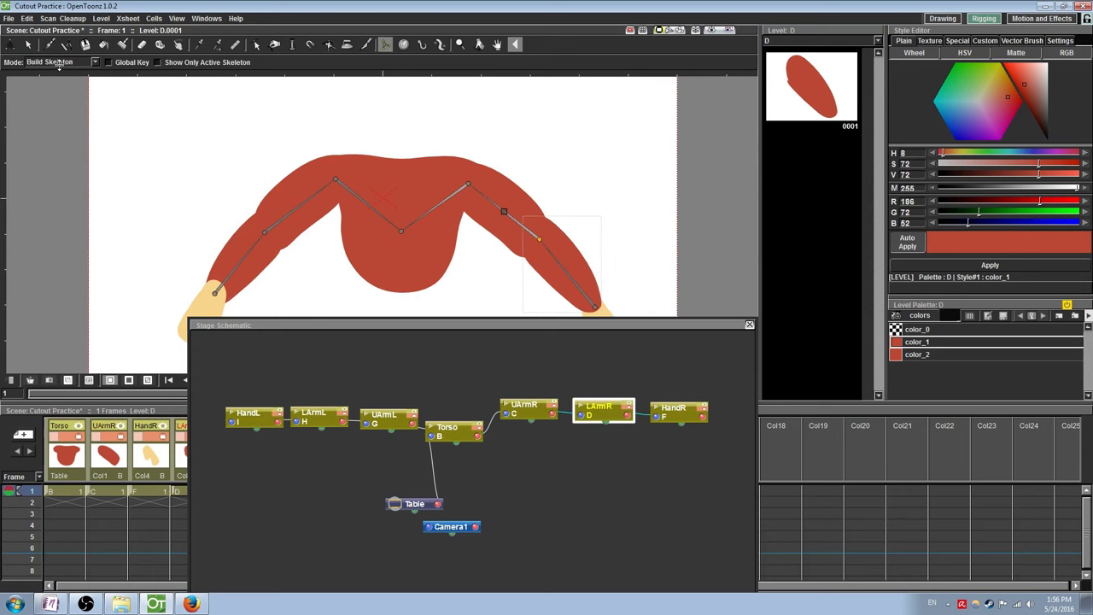
pyautogui.moveTo(384, 246); pyautogui.dragTo(387, 192)
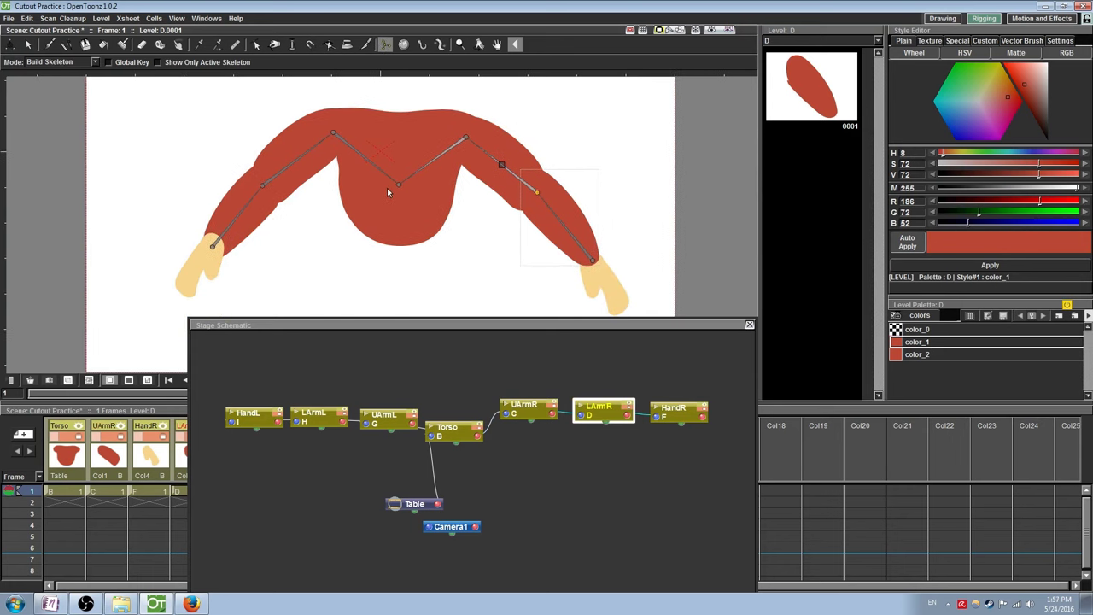
pyautogui.click(66, 62)
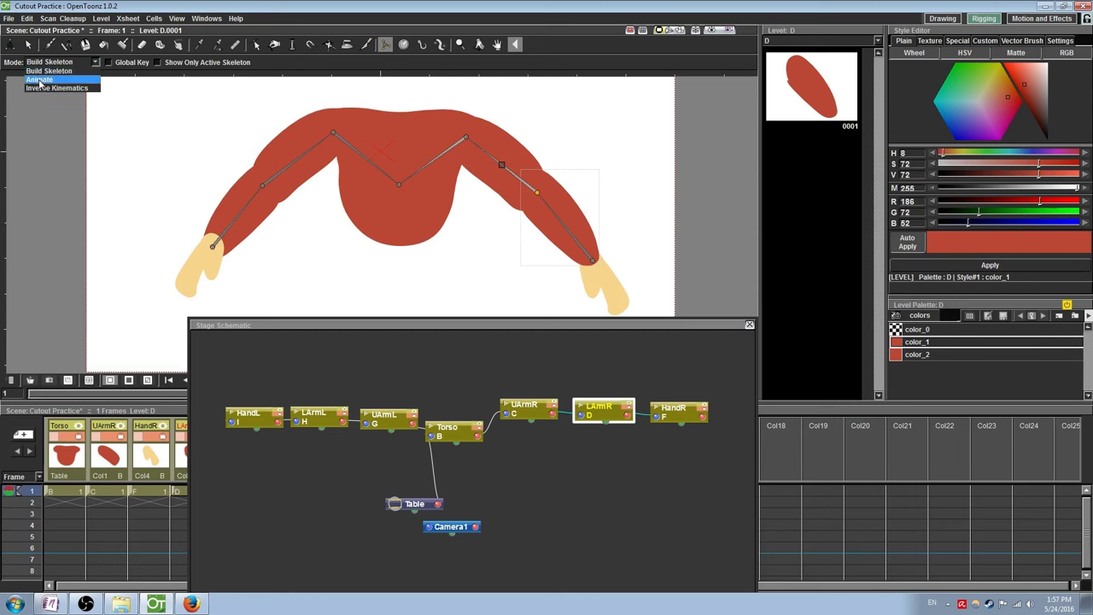
pyautogui.click(40, 80)
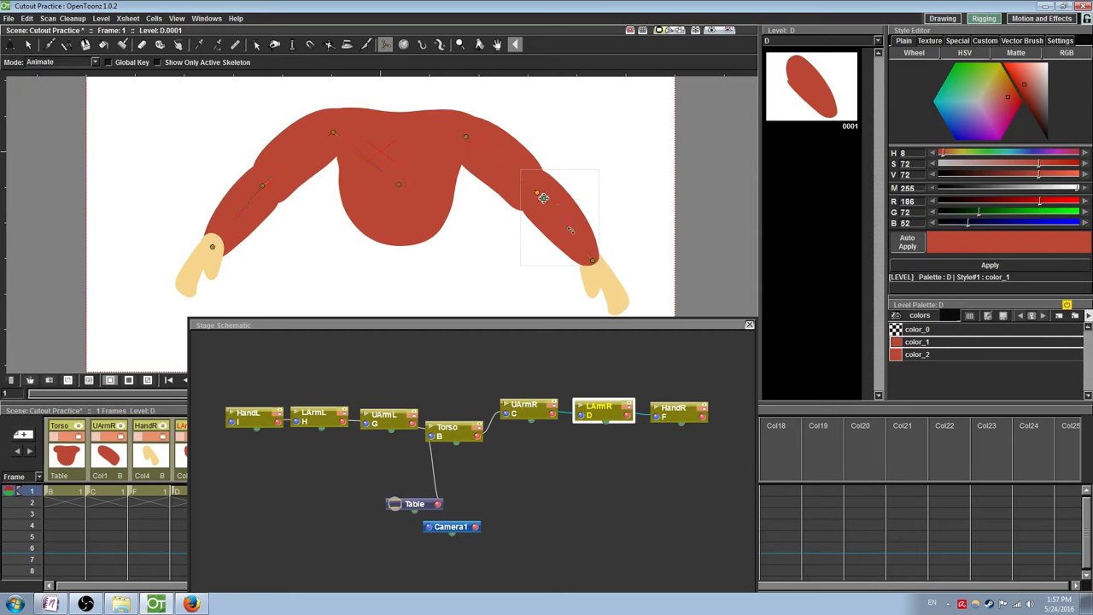
pyautogui.moveTo(543, 197); pyautogui.dragTo(541, 196)
pyautogui.click(471, 142)
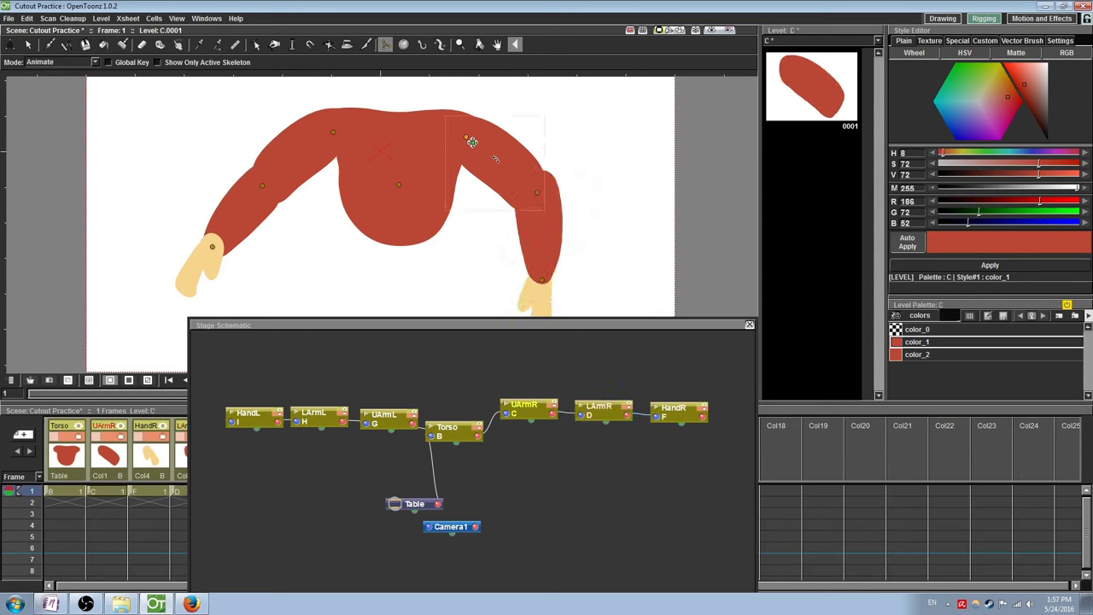
pyautogui.moveTo(495, 159); pyautogui.dragTo(559, 221)
pyautogui.click(556, 238)
pyautogui.click(60, 63)
# - In Inverse Kinematics mode, drag the right arm's end to repose it and activate the shoulder joint
pyautogui.click(60, 86)
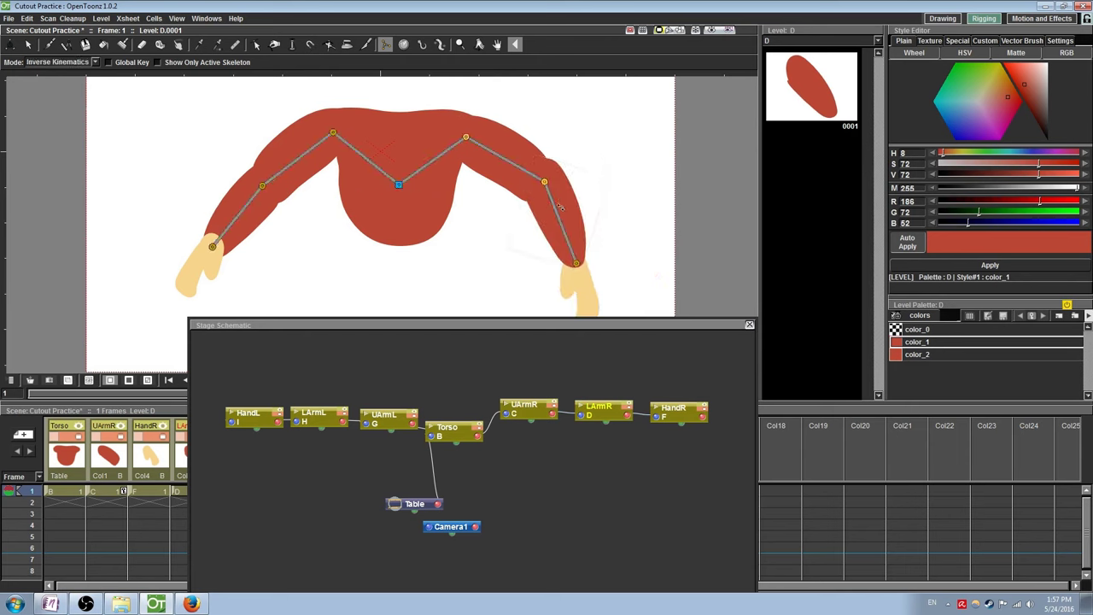
pyautogui.moveTo(560, 220); pyautogui.dragTo(574, 306)
pyautogui.click(570, 238)
pyautogui.click(465, 137)
# - Test the IK arm swing, then widen the stage schematic and bring the Table node into view
pyautogui.moveTo(527, 167); pyautogui.dragTo(528, 169)
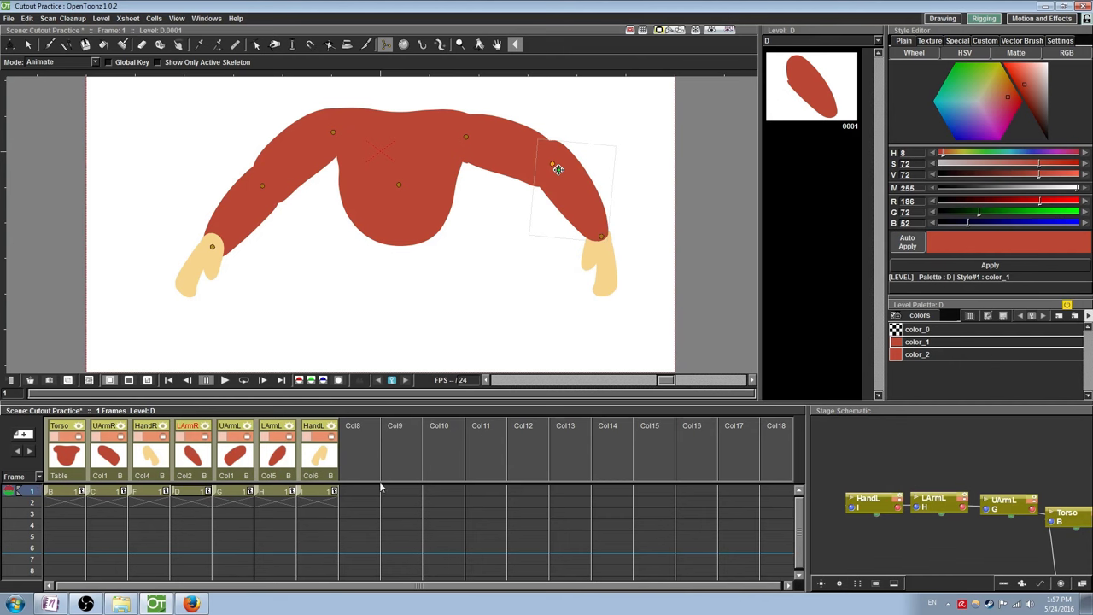
pyautogui.moveTo(809, 433); pyautogui.dragTo(602, 455)
pyautogui.moveTo(738, 465); pyautogui.dragTo(727, 427)
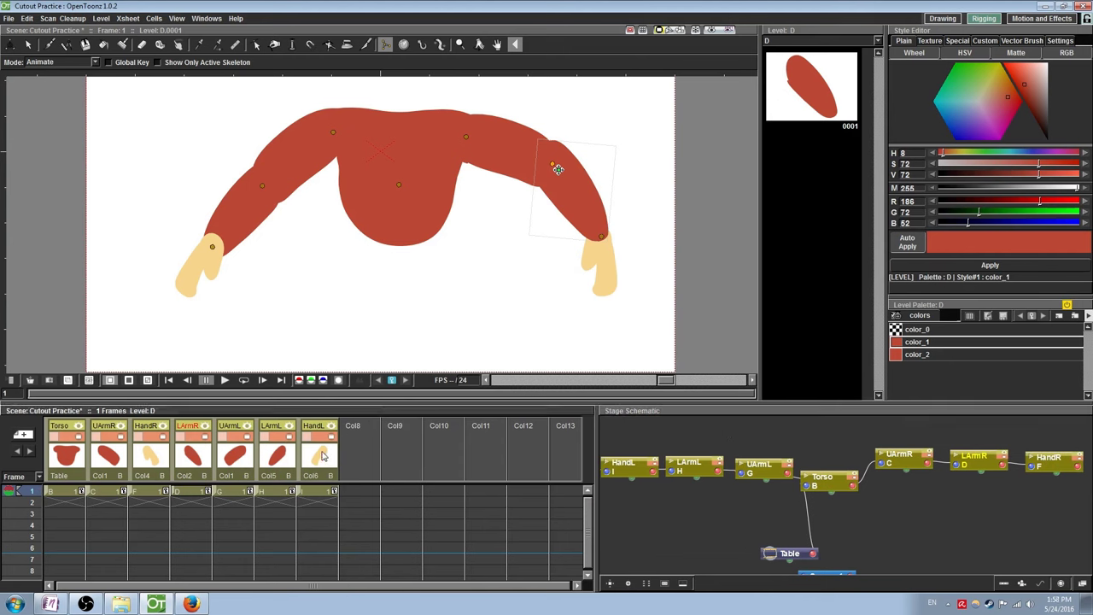
# - Pick the left hand, open its drawing alone from the Level Strip, and make HandR current
pyautogui.click(217, 253)
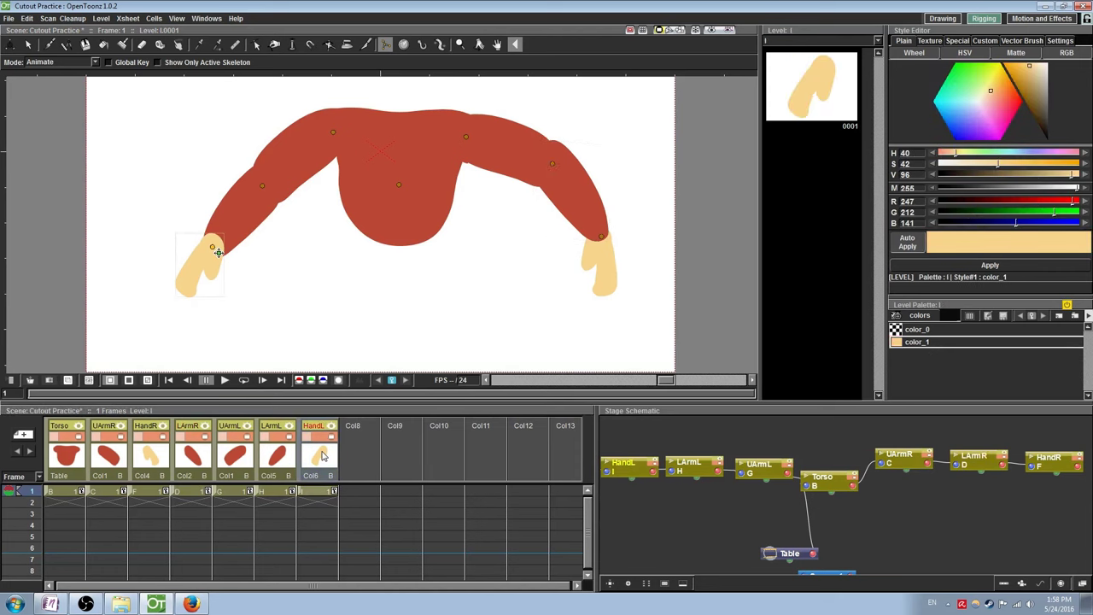
pyautogui.click(805, 103)
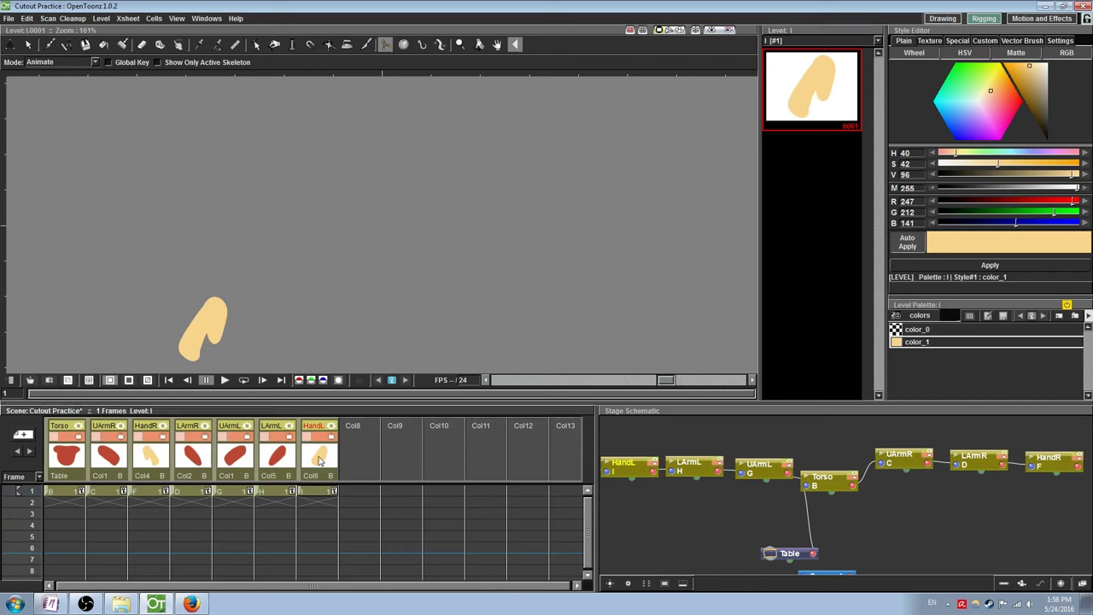
pyautogui.click(150, 458)
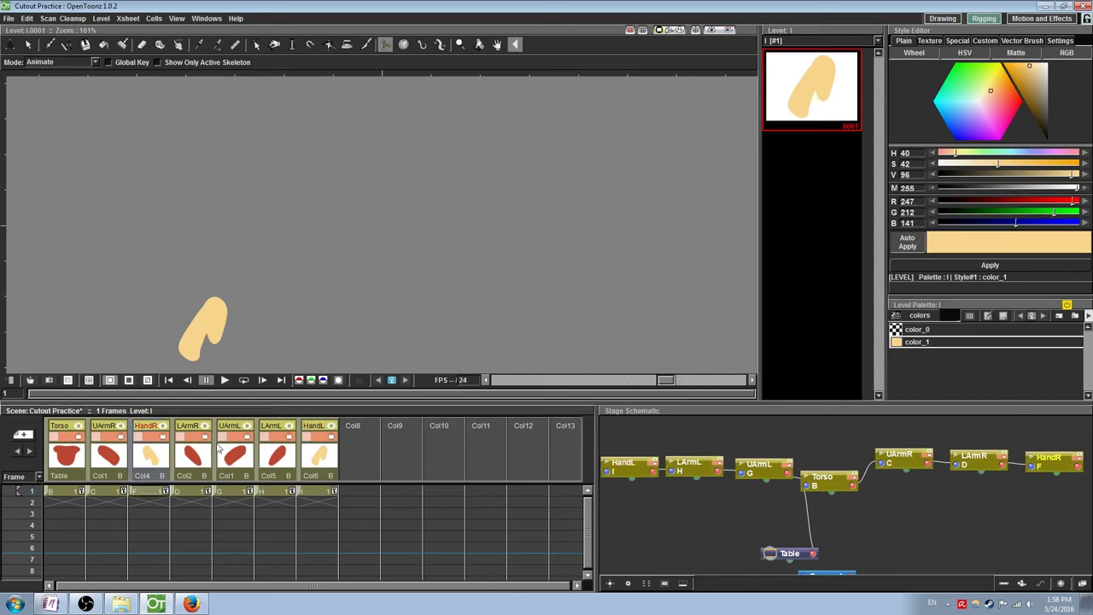
# - Make the HandR column current and open level F's empty second drawing, frame 0002
pyautogui.click(149, 494)
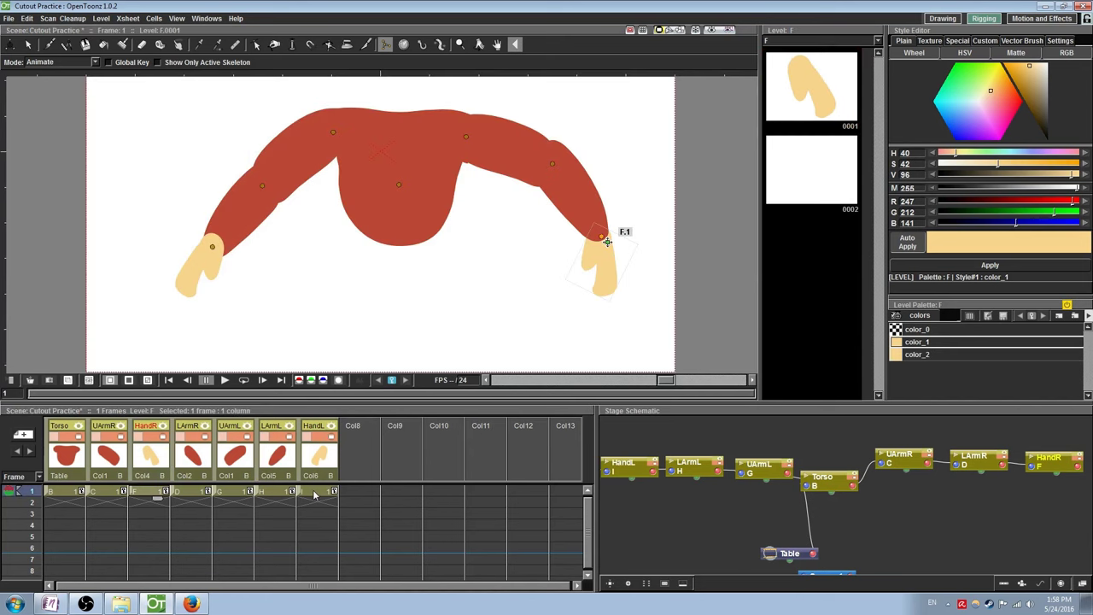
pyautogui.click(315, 495)
pyautogui.click(147, 453)
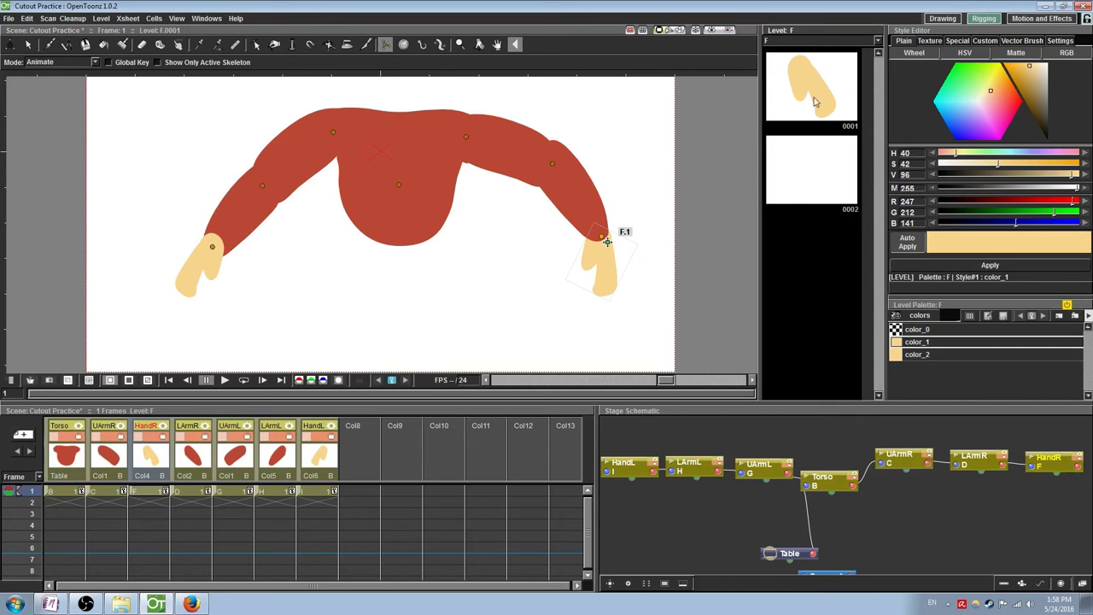
pyautogui.click(805, 91)
pyautogui.moveTo(596, 254); pyautogui.dragTo(539, 174)
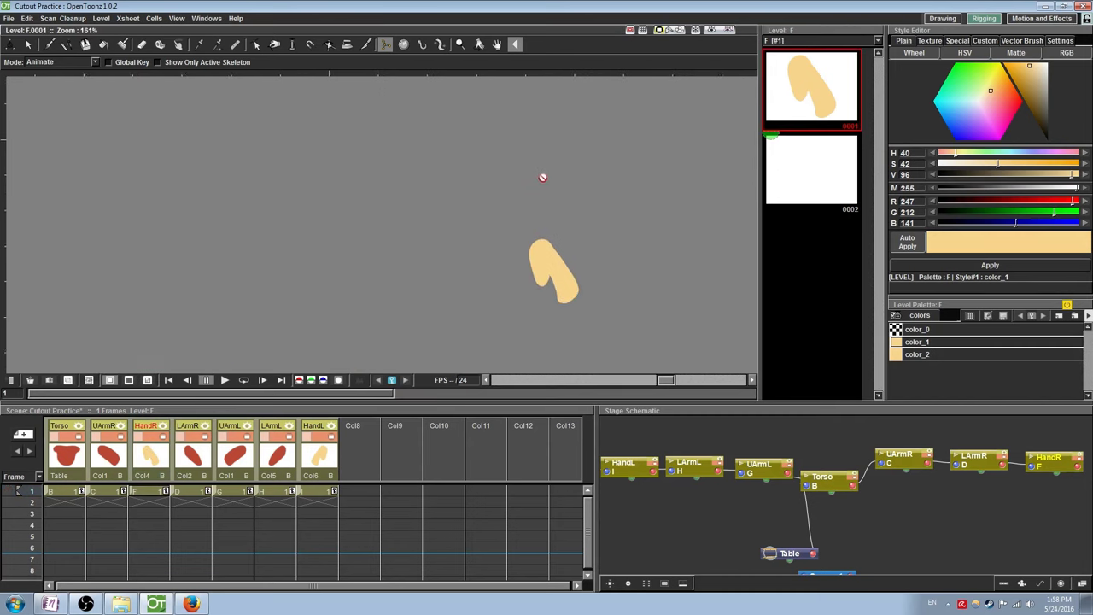
pyautogui.click(811, 171)
# - Draw a large open hand with the Brush and deactivate the onion skin
pyautogui.scroll(2, 398, 190)
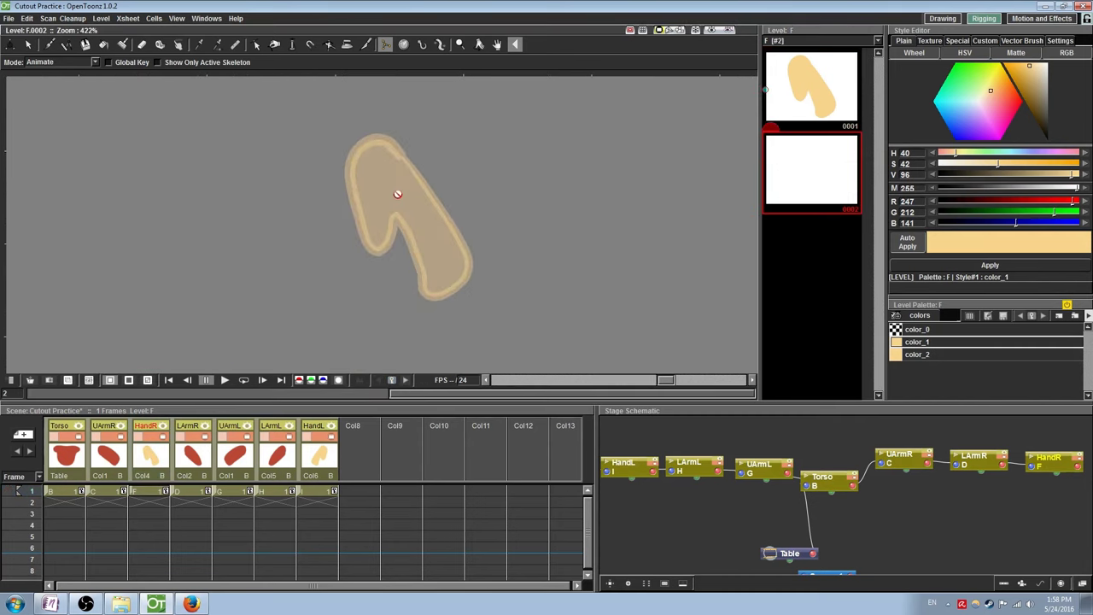
pyautogui.click(49, 44)
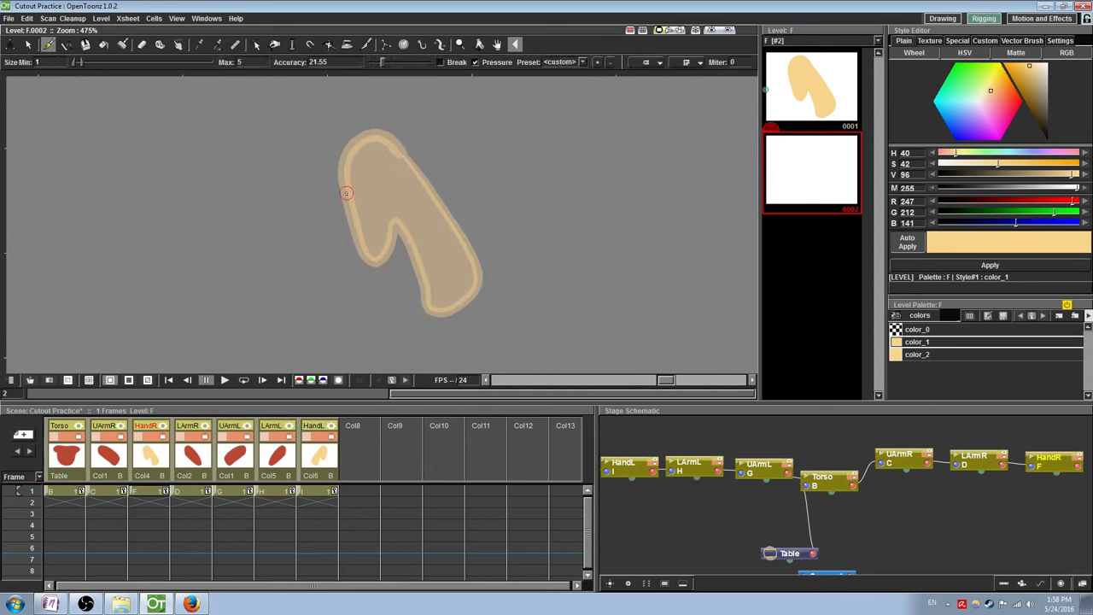
pyautogui.moveTo(392, 138)
pyautogui.mouseDown()
pyautogui.moveTo(491, 143)
pyautogui.moveTo(522, 162)
pyautogui.moveTo(505, 184)
pyautogui.mouseUp()
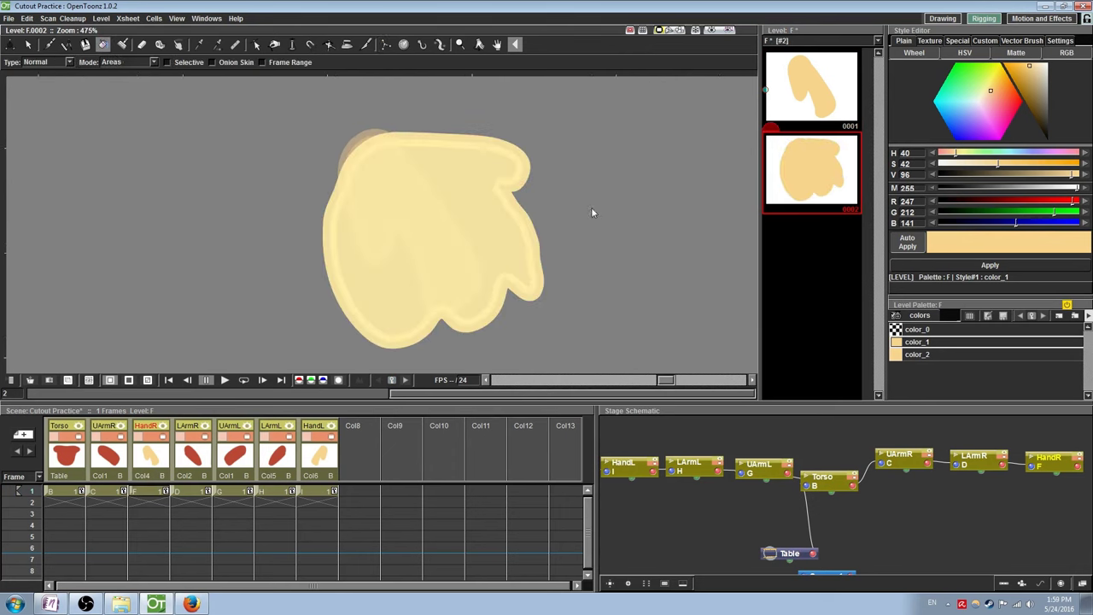
pyautogui.rightClick(592, 212)
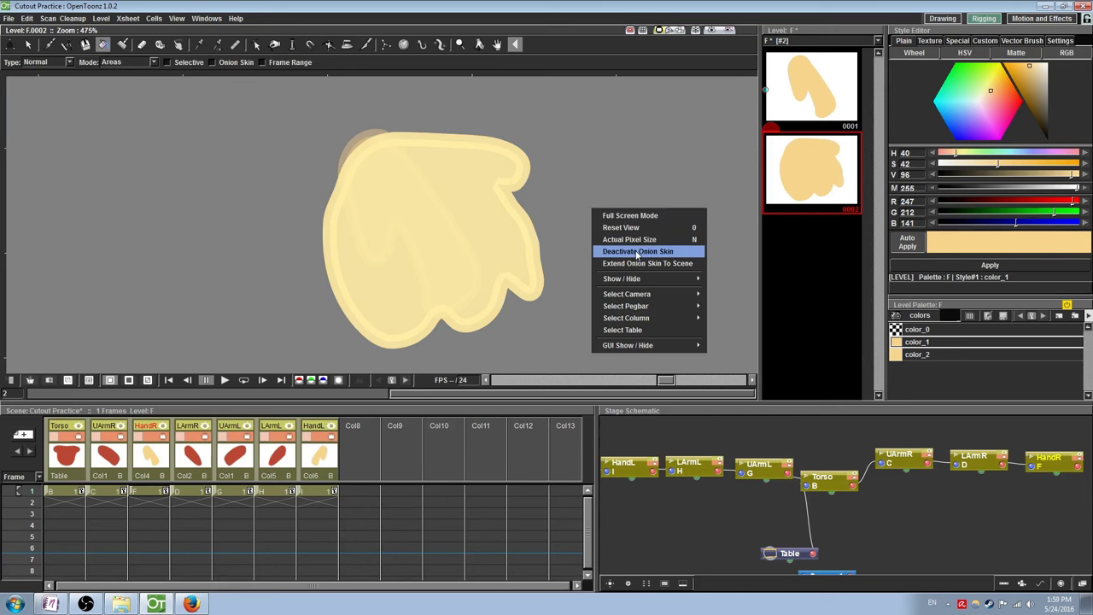
pyautogui.click(639, 246)
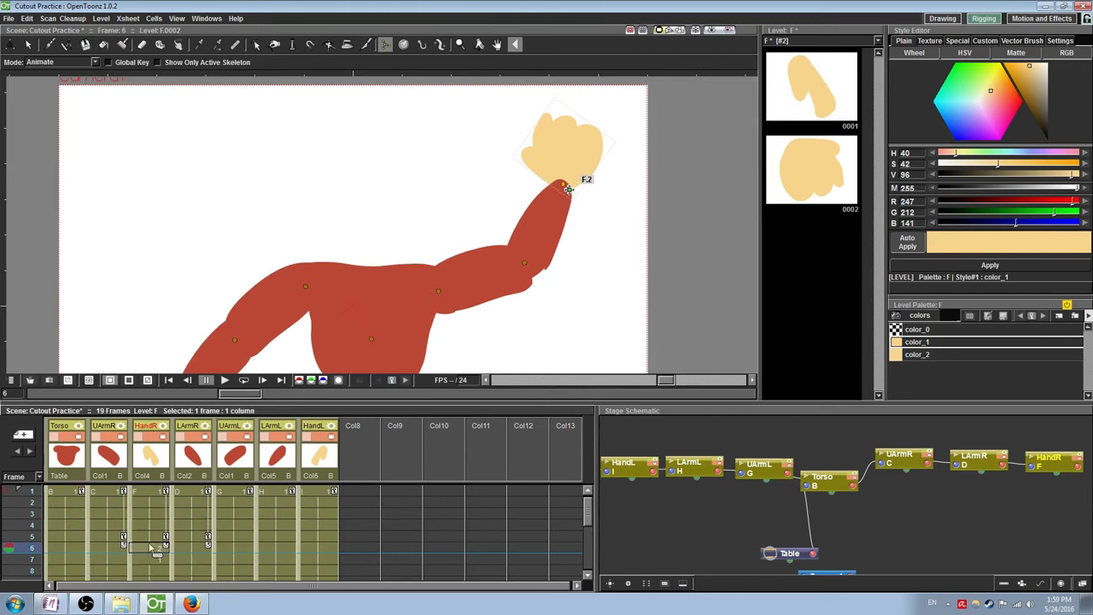
# - Clear the HandR cells from frame 6 through frame 19
pyautogui.click(145, 562)
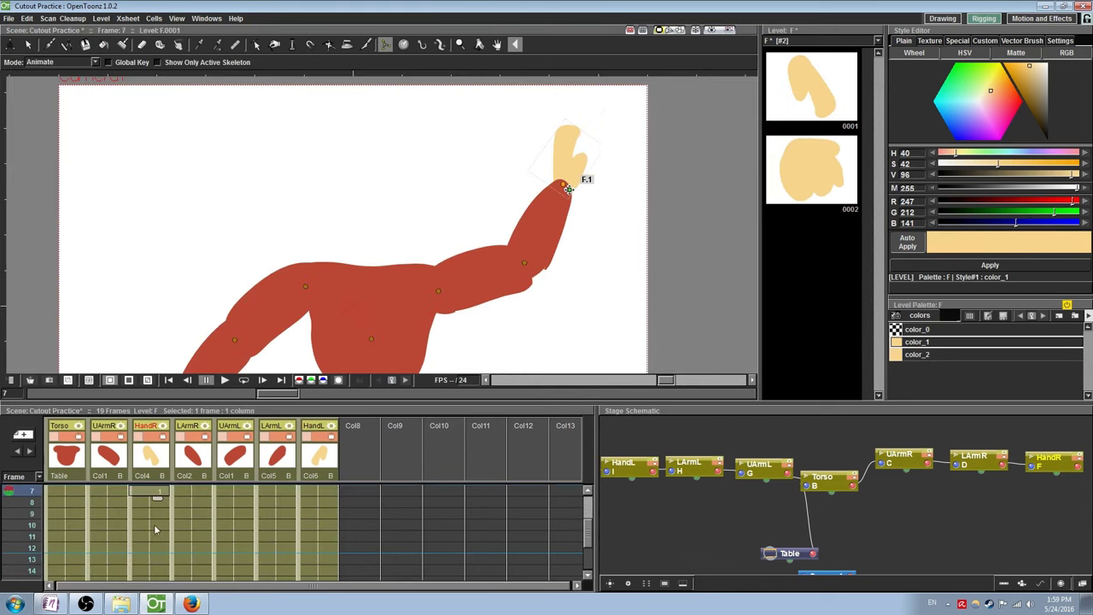
pyautogui.click(147, 551)
pyautogui.scroll(-3, 147, 552)
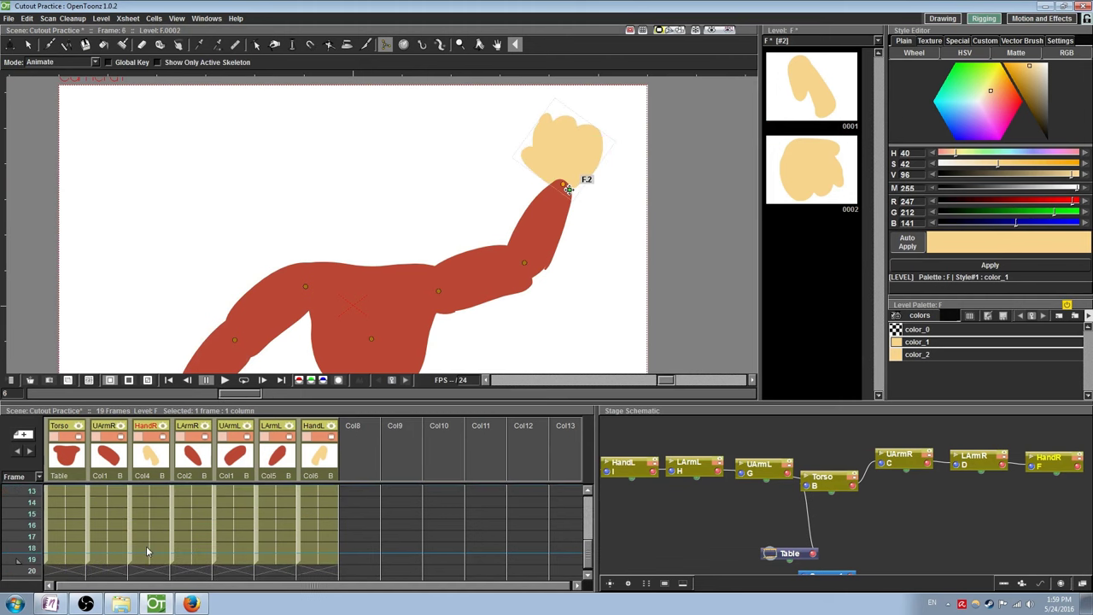
pyautogui.keyDown('shift'); pyautogui.click(147, 562); pyautogui.keyUp('shift')
pyautogui.press('Delete')
pyautogui.scroll(3, 147, 562)
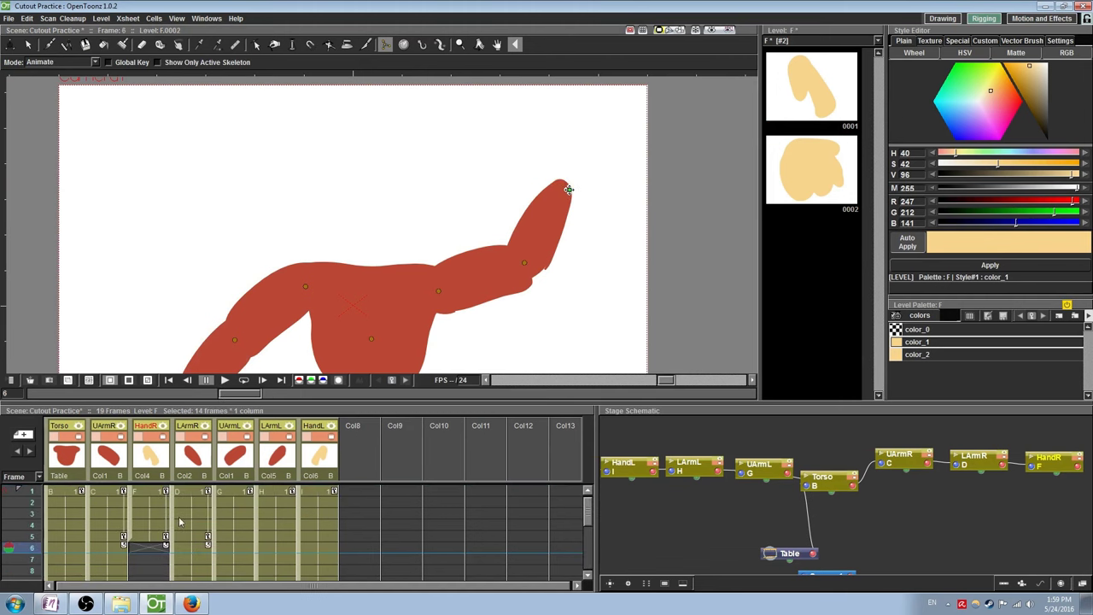
# - Place drawing F.2 at HandR frame 6 and extend it through frame 19
pyautogui.moveTo(818, 165)
pyautogui.mouseDown()
pyautogui.moveTo(345, 367)
pyautogui.moveTo(187, 460)
pyautogui.moveTo(147, 554)
pyautogui.mouseUp()
pyautogui.click(149, 555)
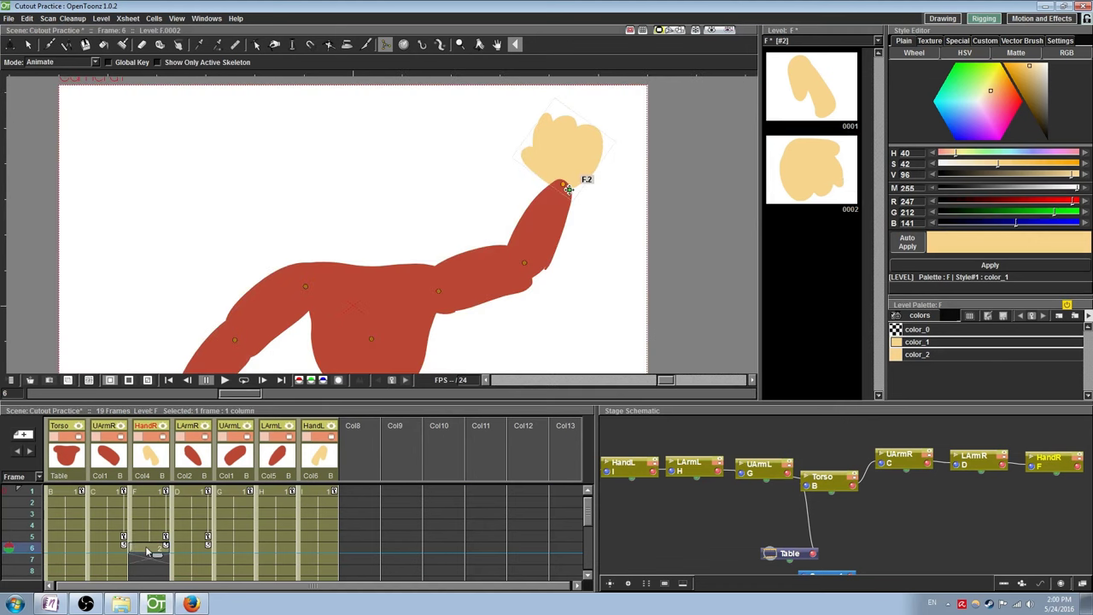
pyautogui.scroll(-2, 162, 538)
pyautogui.moveTo(157, 490); pyautogui.dragTo(158, 595)
pyautogui.scroll(4, 99, 528)
pyautogui.scroll(1, 98, 528)
pyautogui.click(155, 573)
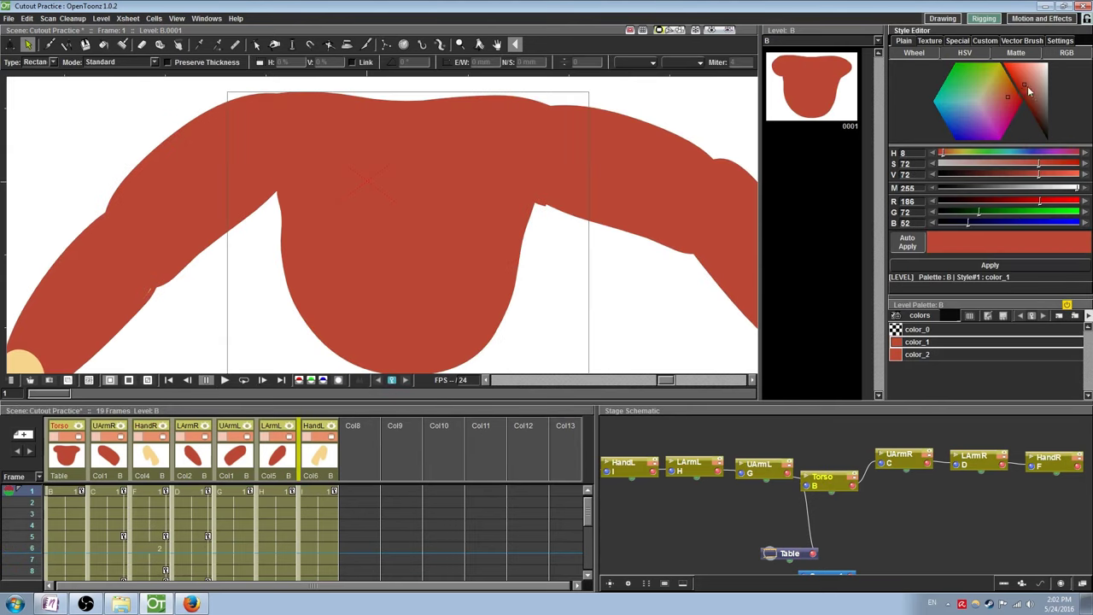
# - Set the torso and right upper arm outline colour to black, then try erasing the fill and undo
pyautogui.moveTo(1029, 92); pyautogui.dragTo(1050, 168)
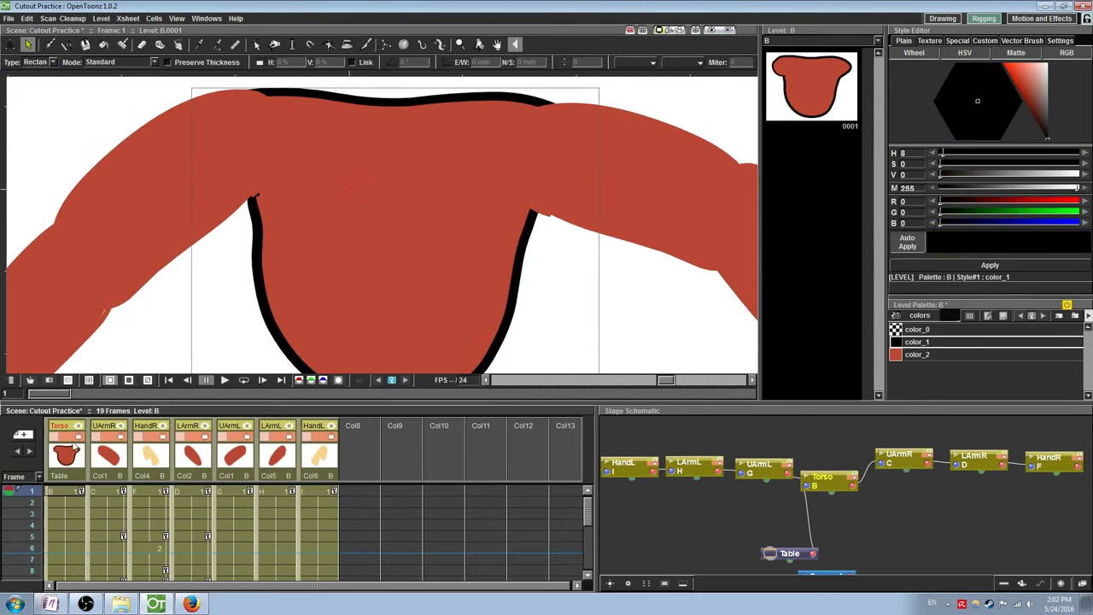
pyautogui.click(108, 461)
pyautogui.click(1048, 137)
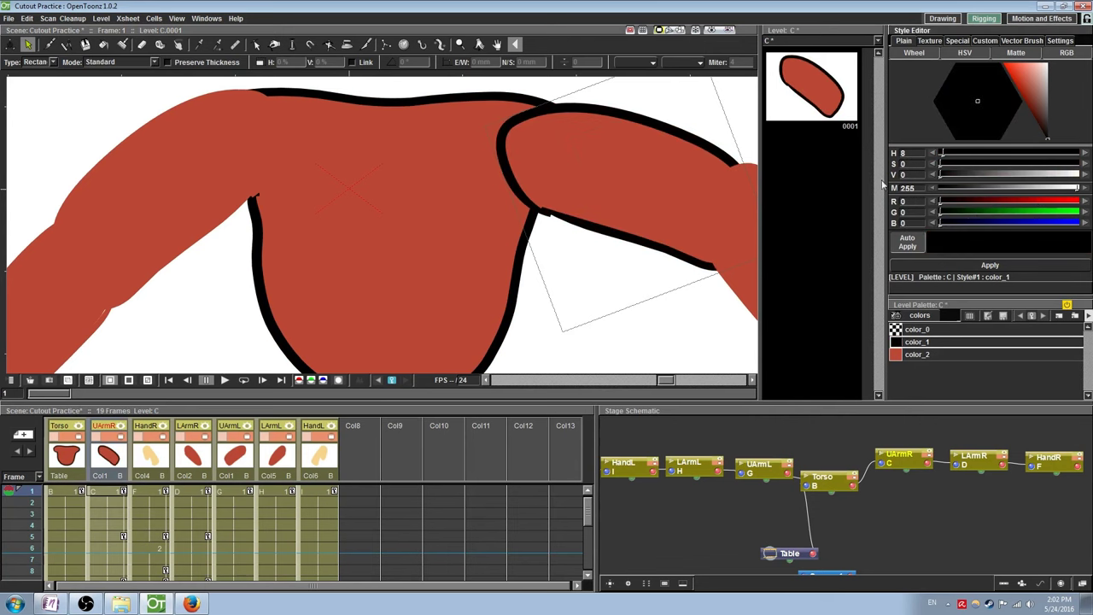
pyautogui.click(141, 44)
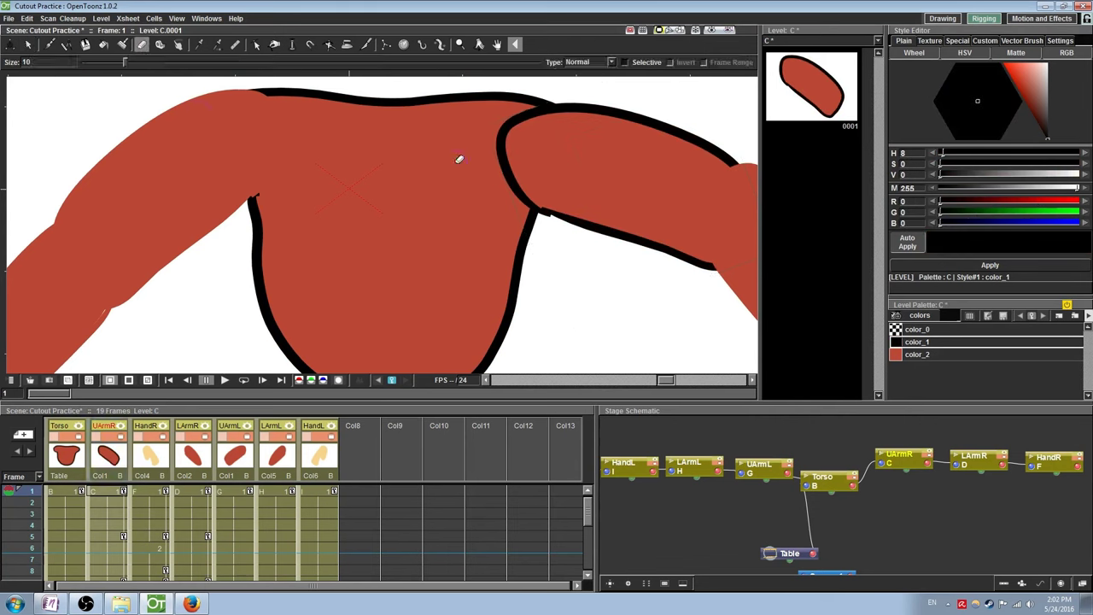
pyautogui.click(498, 135)
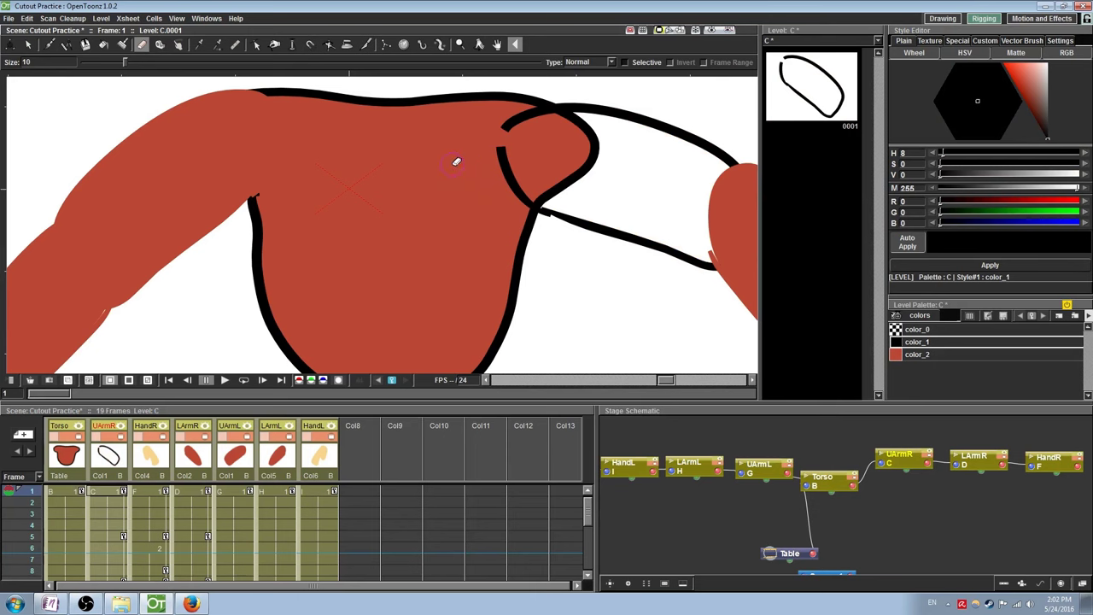
pyautogui.hotkey('ctrl', 'z')
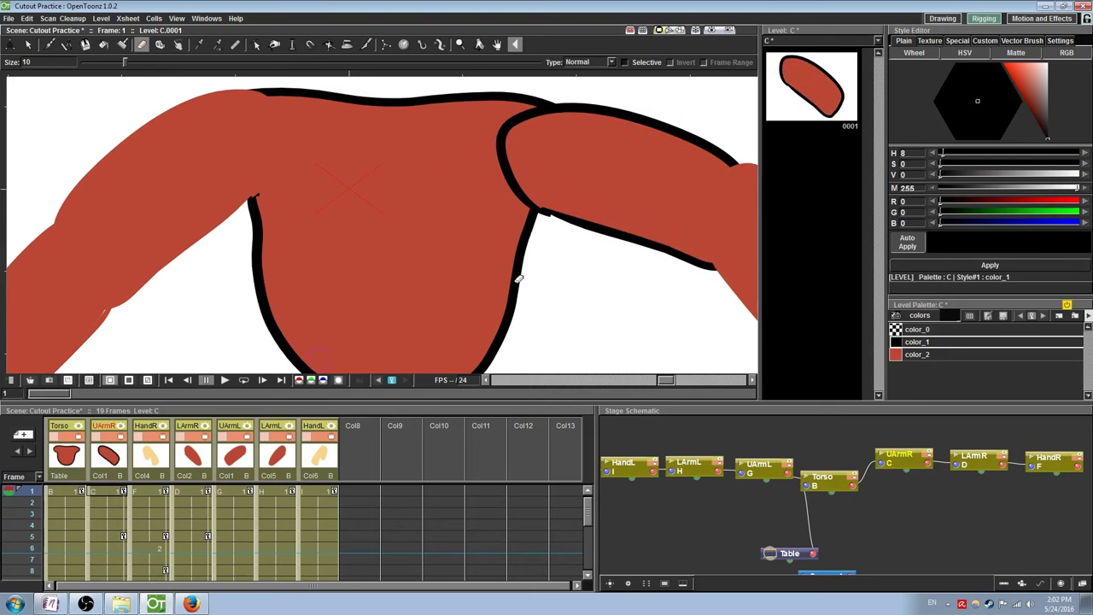
# - Sample the arm's red into color_1 with the RGB Picker, then make the Torso column current
pyautogui.click(217, 44)
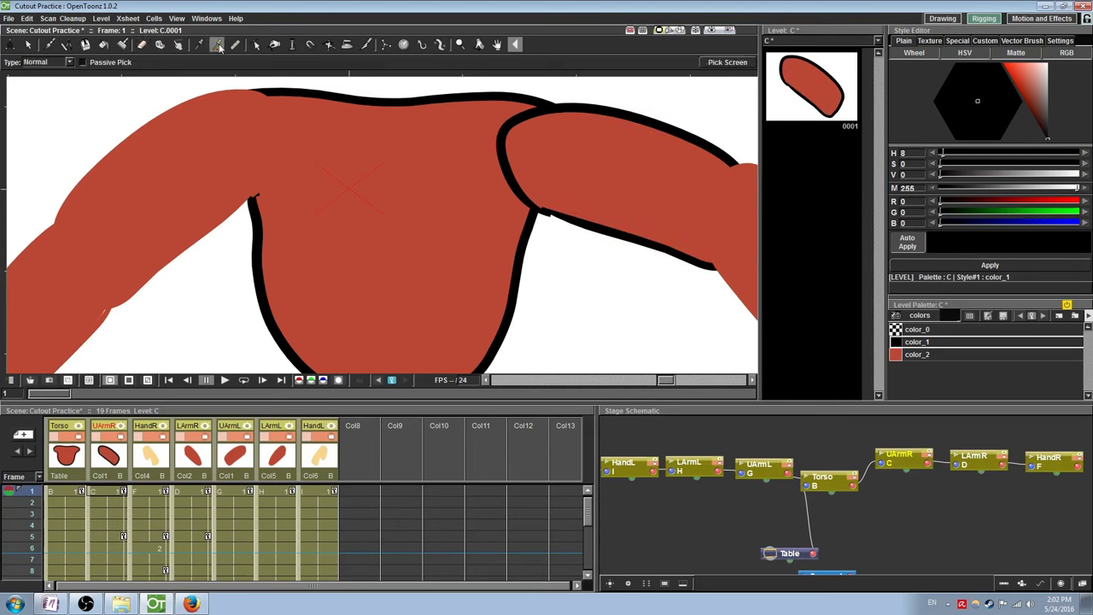
pyautogui.click(611, 161)
pyautogui.click(69, 453)
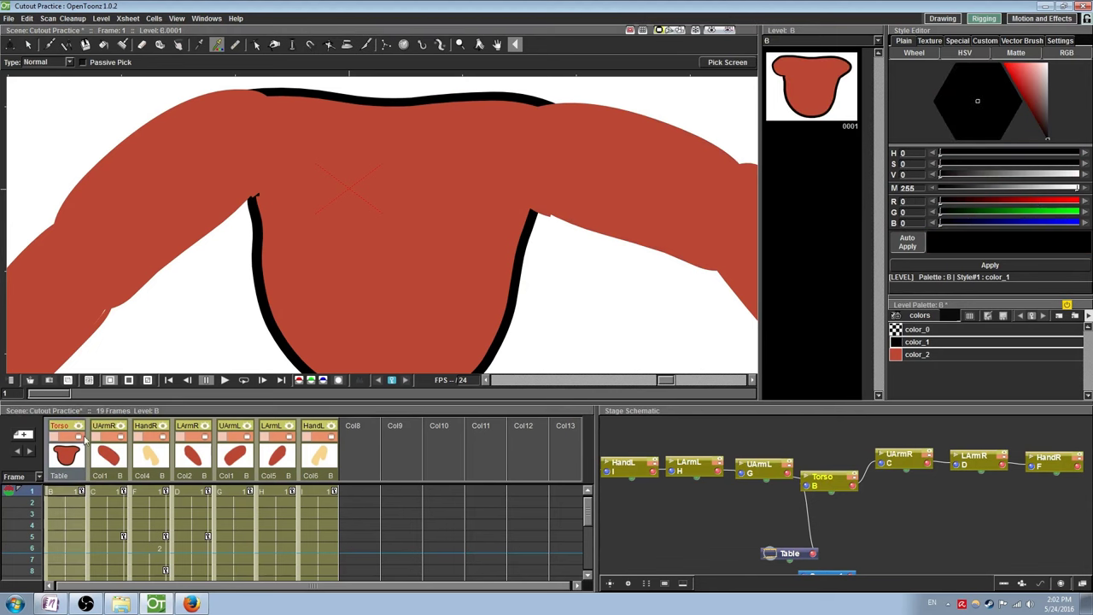
pyautogui.scroll(-2, 398, 190)
pyautogui.scroll(-3, 385, 201)
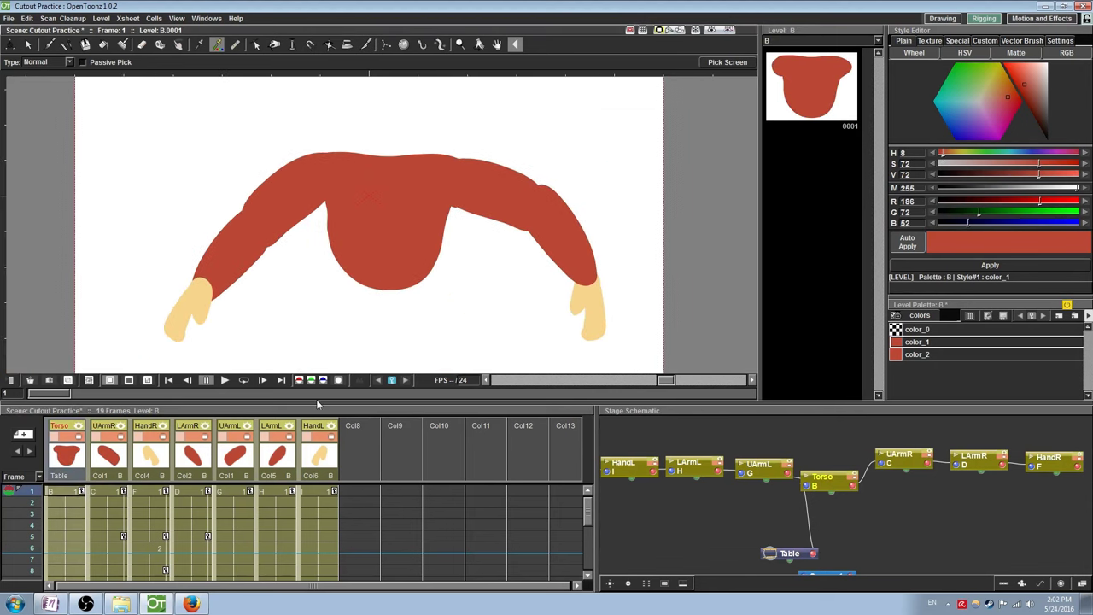
pyautogui.scroll(-3, 213, 586)
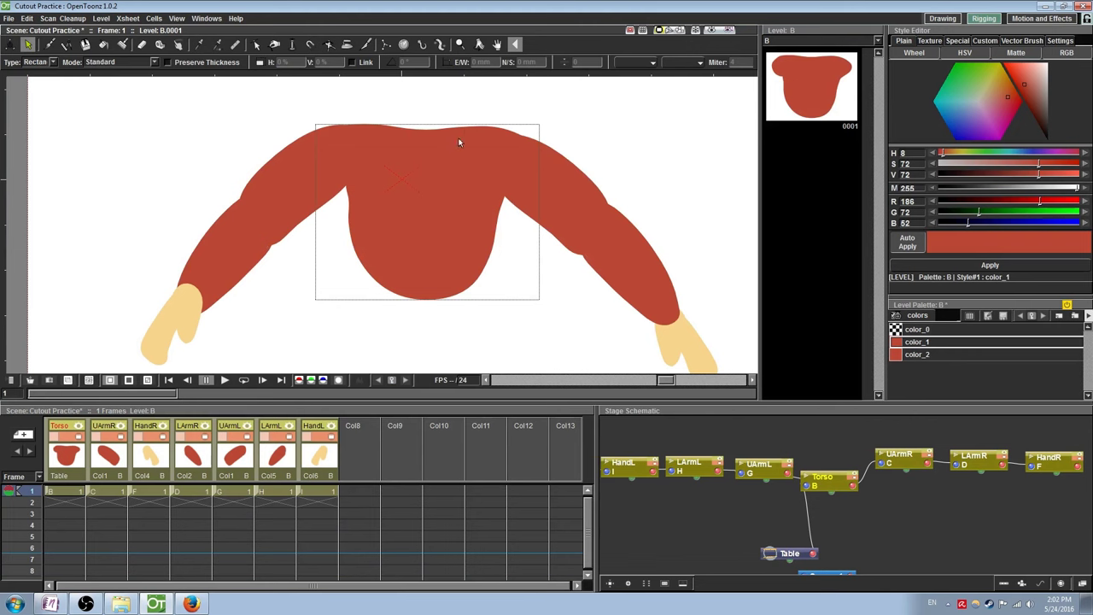
# - Paste a copy of the torso into empty Col8 and turn its style black
pyautogui.click(467, 130)
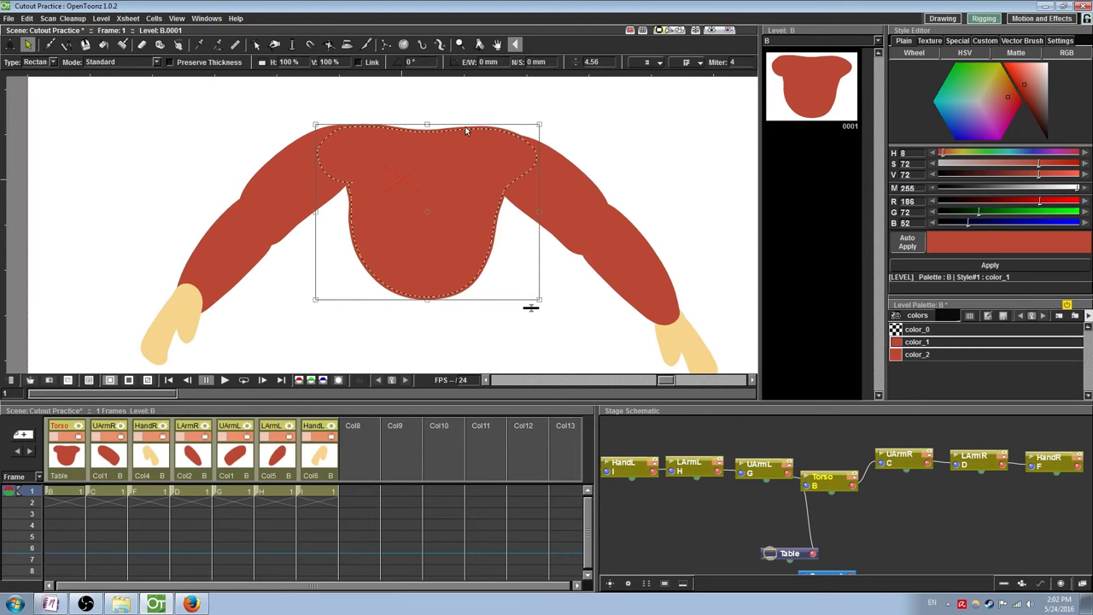
pyautogui.click(349, 491)
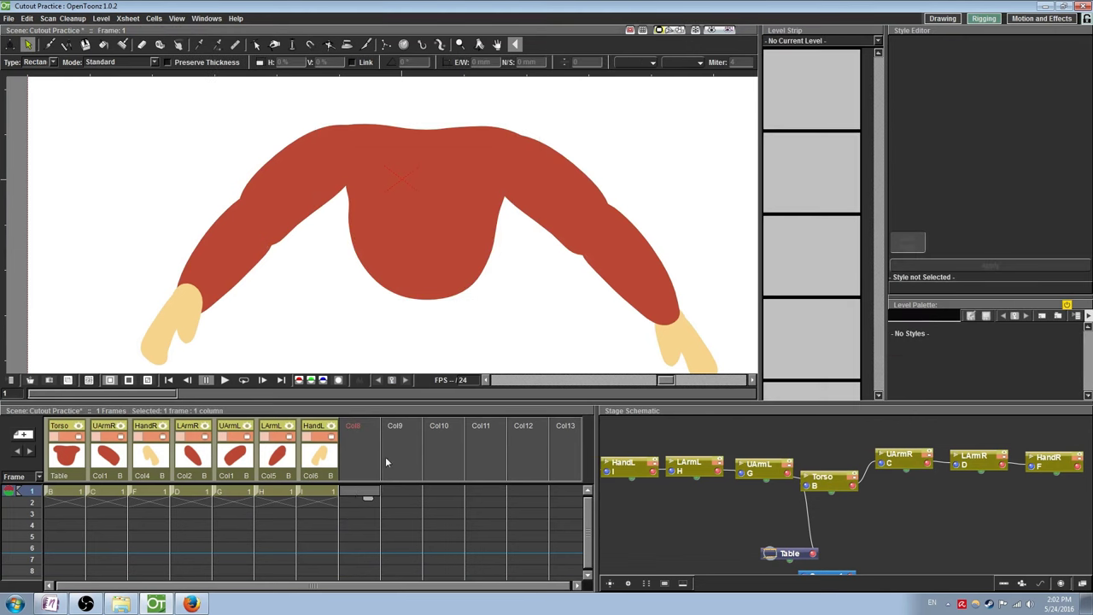
pyautogui.hotkey('ctrl', 'v')
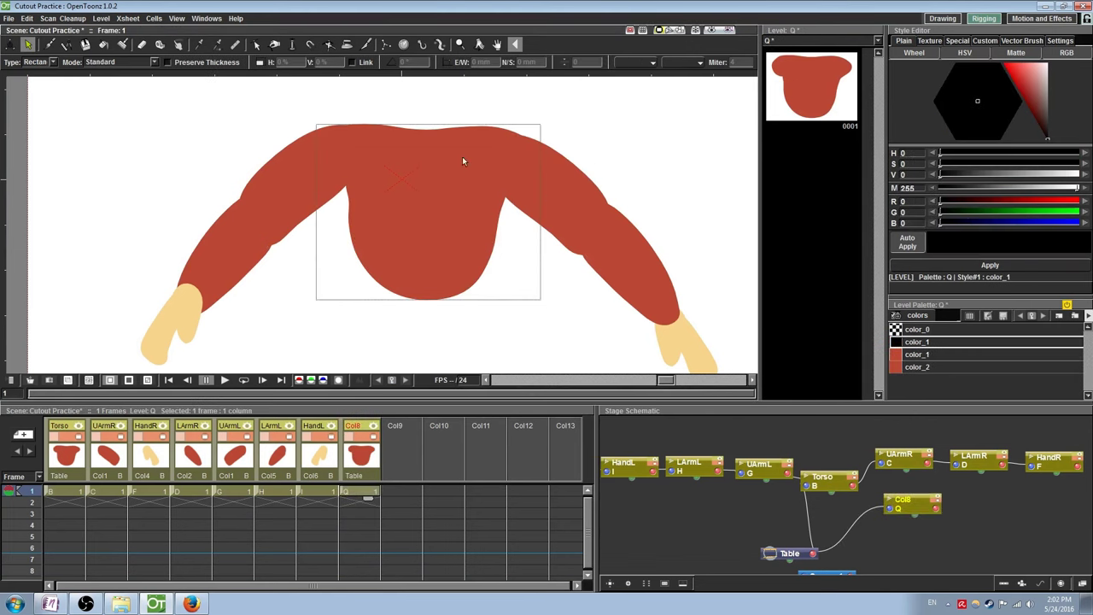
pyautogui.click(914, 366)
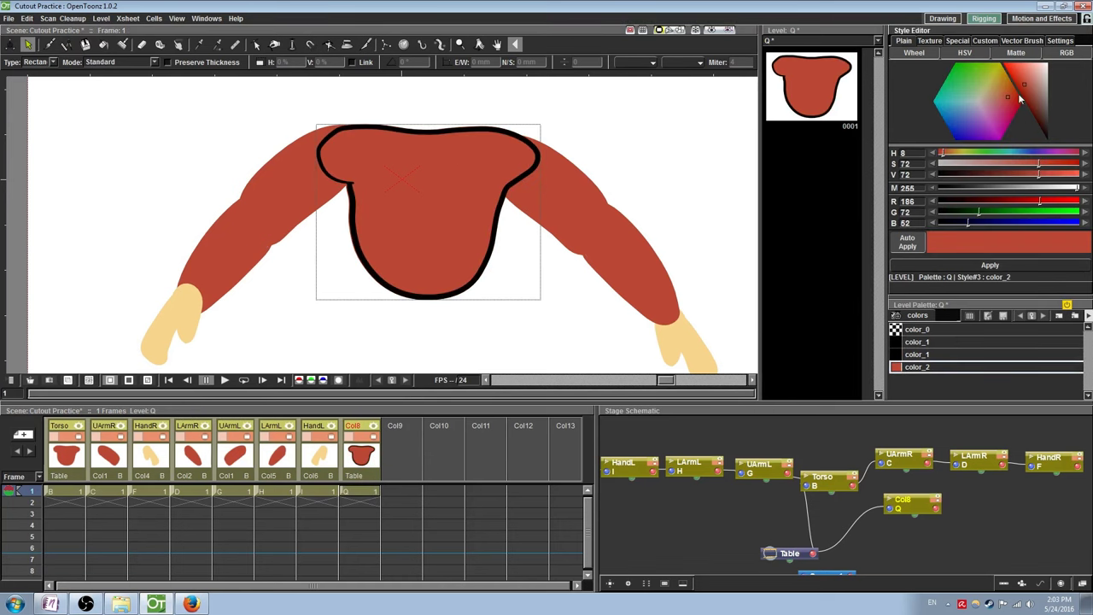
pyautogui.moveTo(1022, 94); pyautogui.dragTo(1047, 137)
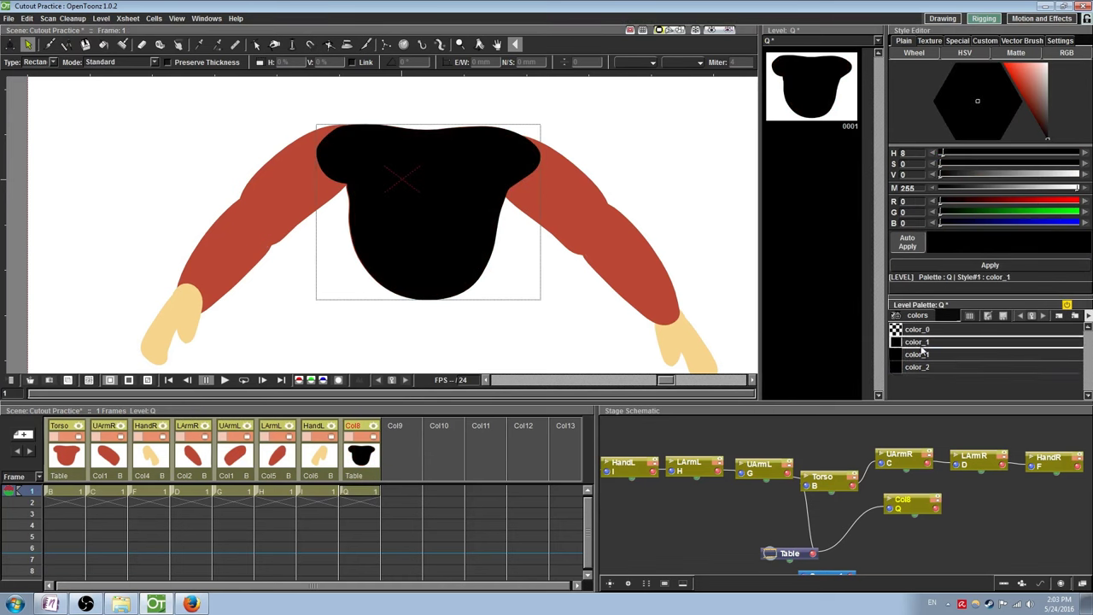
# - Give the black torso an outline thickness of 15 and move its column behind the red torso
pyautogui.click(418, 137)
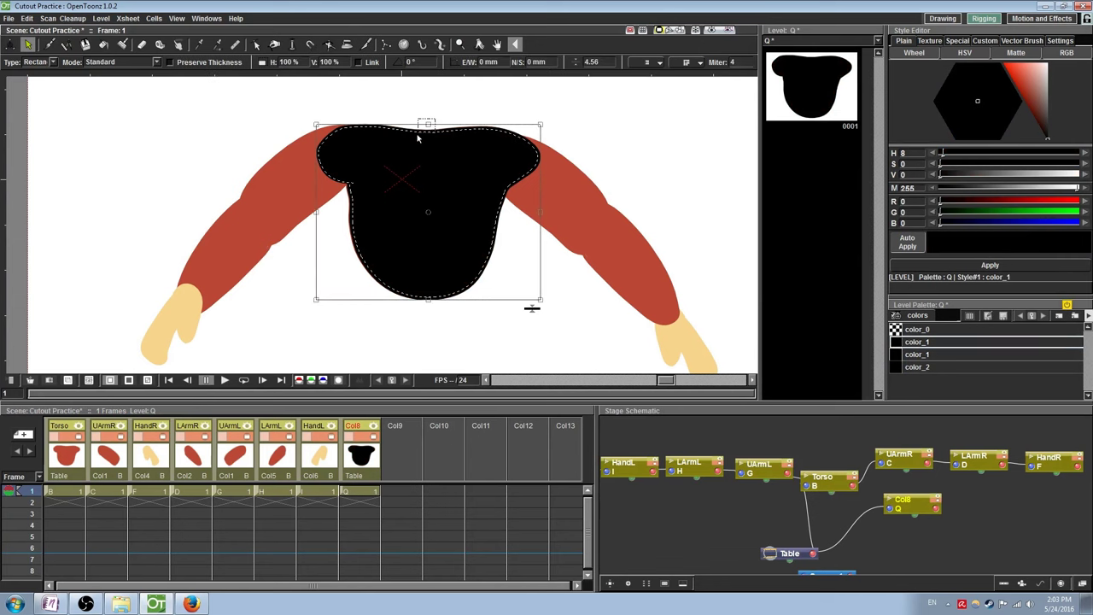
pyautogui.click(598, 63)
pyautogui.write('10')
pyautogui.press('Return')
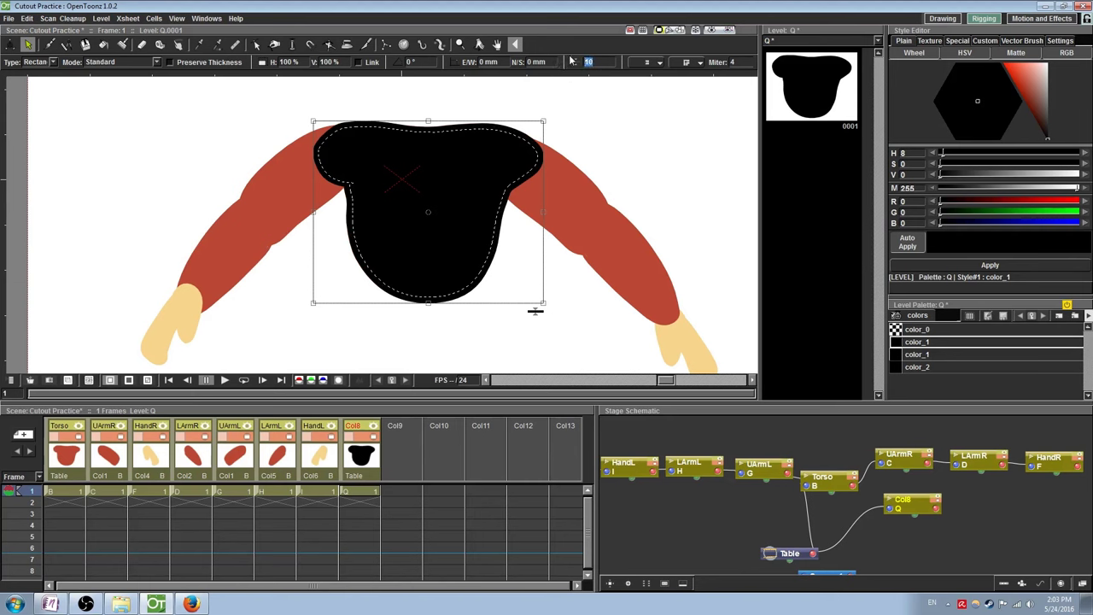
pyautogui.write('15')
pyautogui.press('Return')
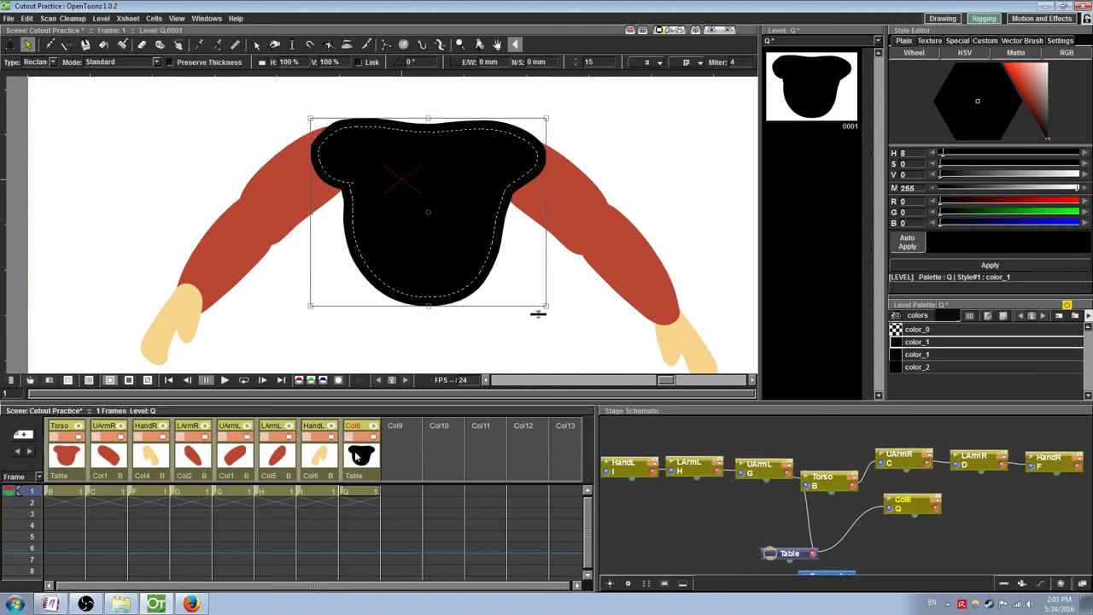
pyautogui.moveTo(344, 459); pyautogui.dragTo(52, 459)
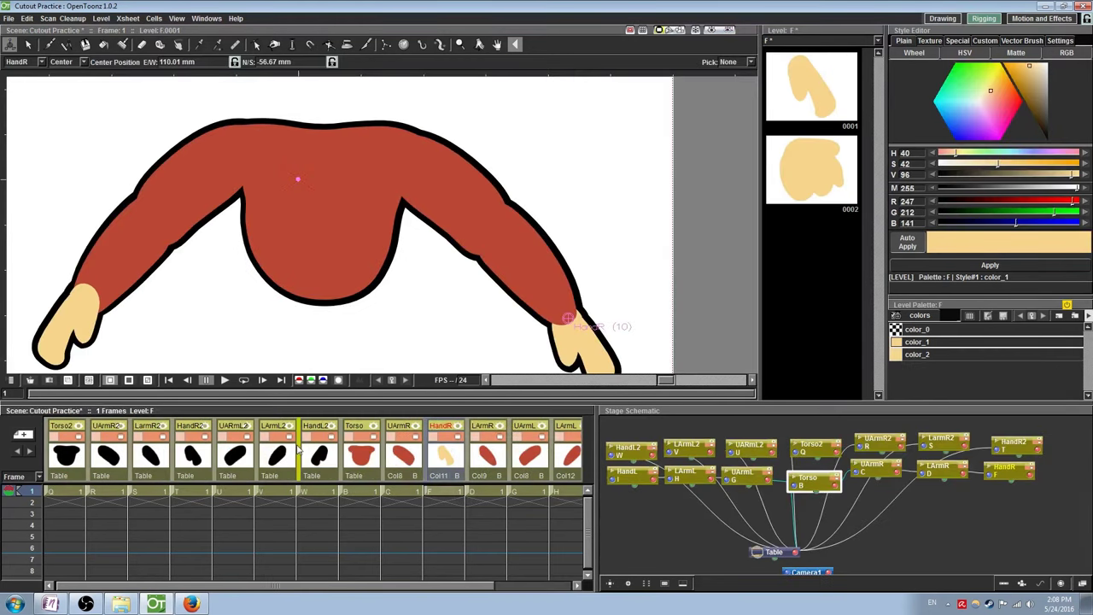
# - Step through the HandL2, Torso and UArmR parts to make UArmR current
pyautogui.click(306, 450)
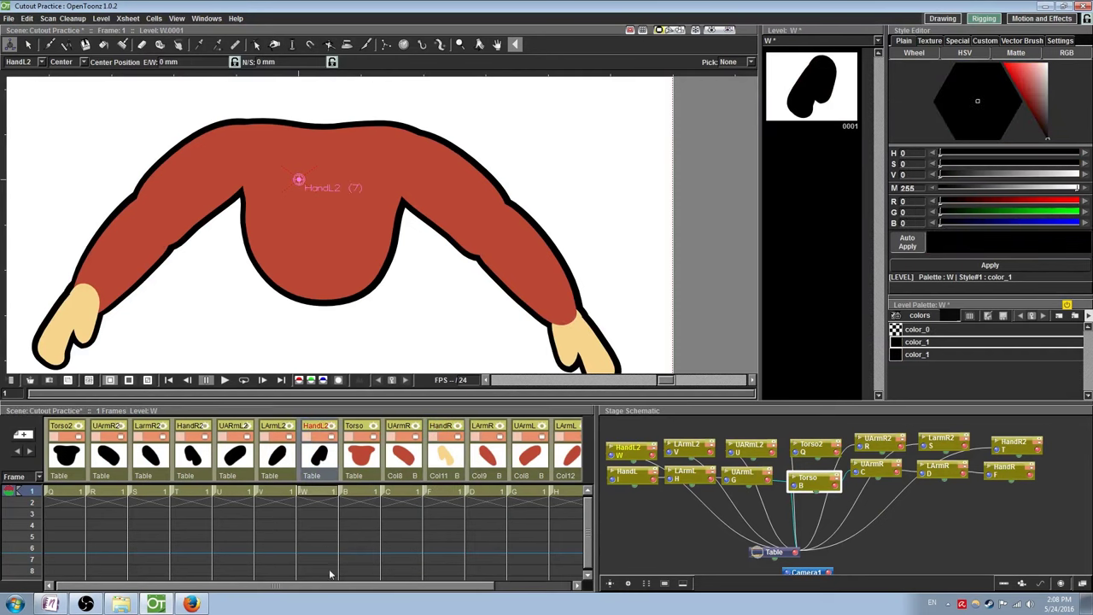
pyautogui.moveTo(330, 587); pyautogui.dragTo(366, 592)
pyautogui.click(313, 466)
pyautogui.click(372, 462)
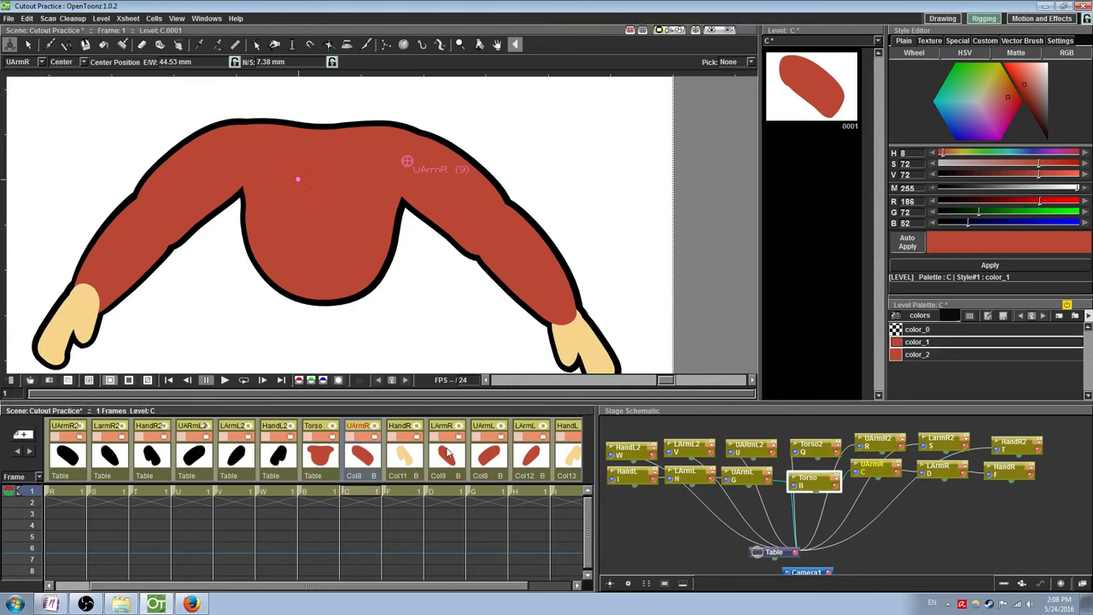
# - Move LArmR's pivot up toward the elbow, then rotate the forearm so the hand points down-right
pyautogui.click(499, 232)
pyautogui.moveTo(499, 233); pyautogui.dragTo(527, 178)
pyautogui.press('v')
pyautogui.moveTo(587, 158); pyautogui.dragTo(571, 193)
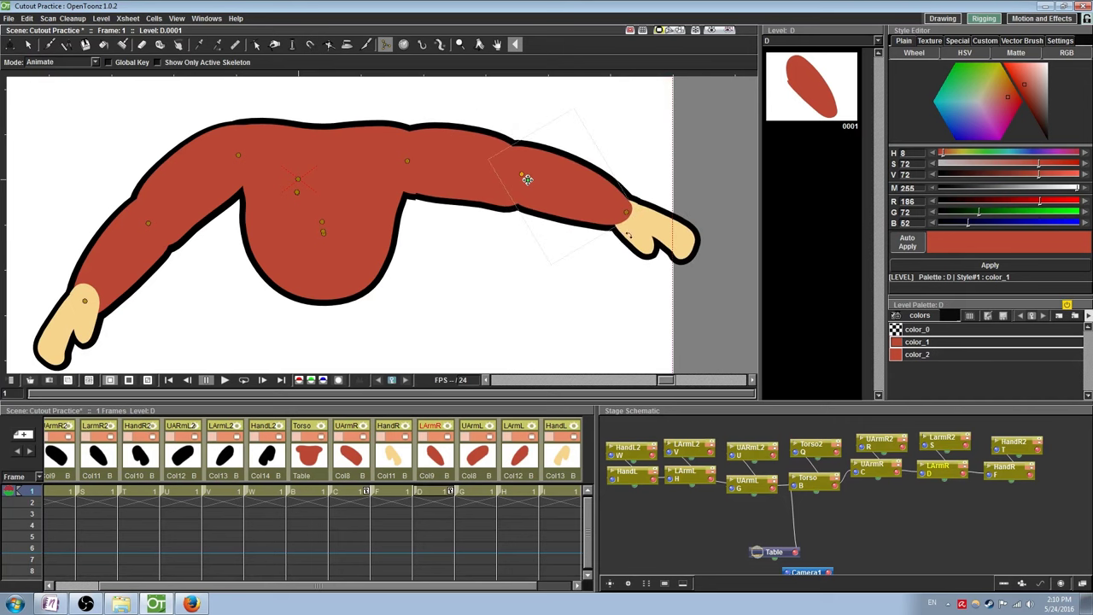
# - Zoom in on the body and swing the right upper arm and forearm upward with the Skeleton tool
pyautogui.scroll(3, 342, 264)
pyautogui.moveTo(343, 260); pyautogui.dragTo(410, 139)
pyautogui.moveTo(461, 291); pyautogui.dragTo(474, 255)
pyautogui.moveTo(381, 279); pyautogui.dragTo(376, 264)
pyautogui.scroll(1, 389, 254)
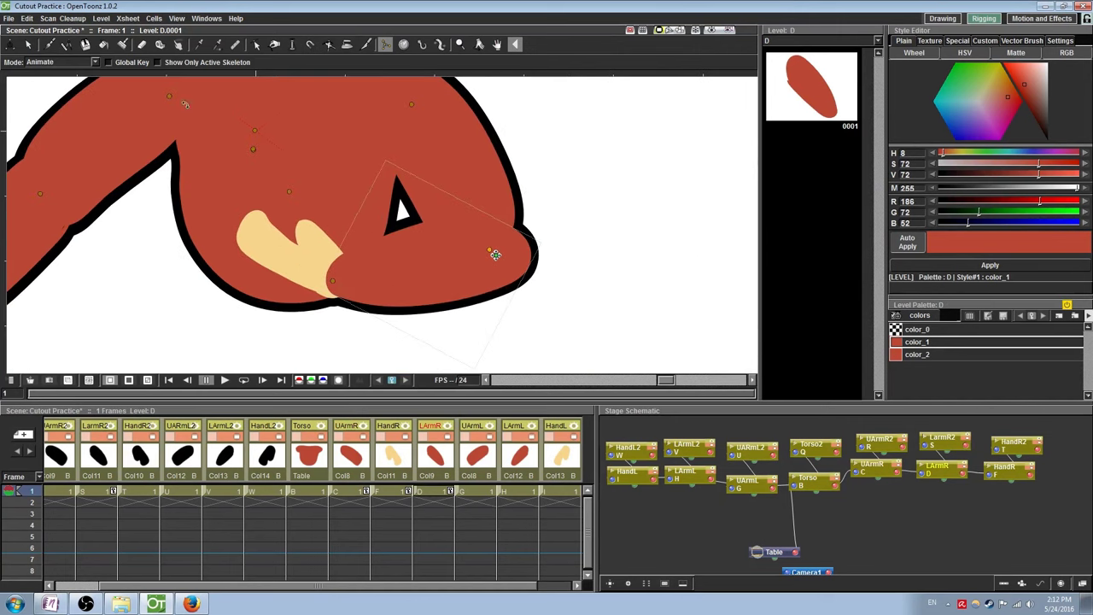
# - Shift the right forearm over the hand, then move the UArmR2 outline to match the red arm
pyautogui.click(12, 45)
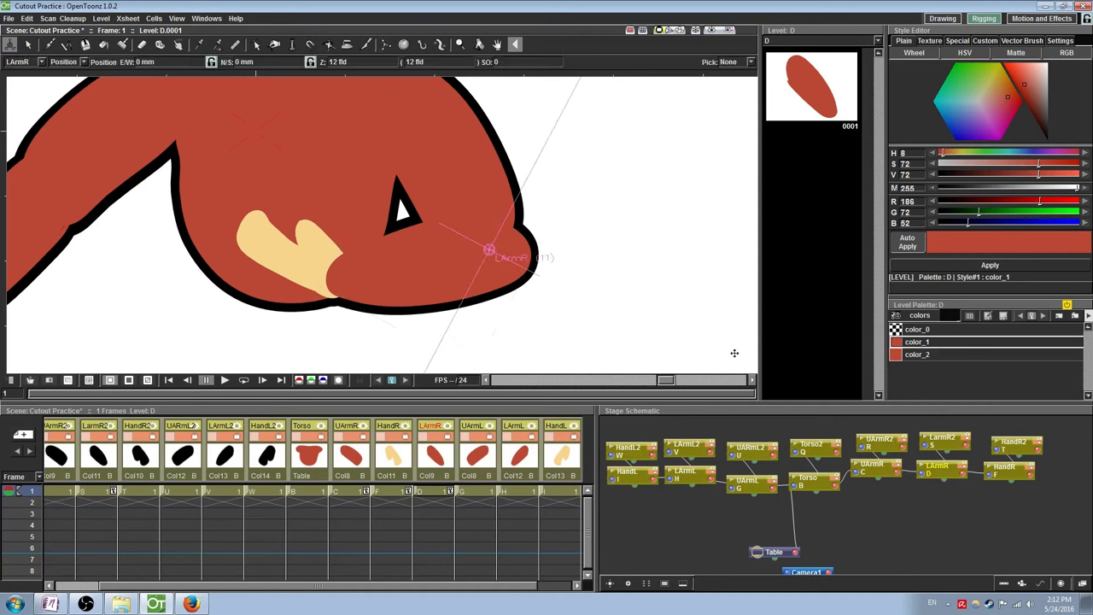
pyautogui.moveTo(430, 264); pyautogui.dragTo(441, 173)
pyautogui.press('space')
pyautogui.click(875, 468)
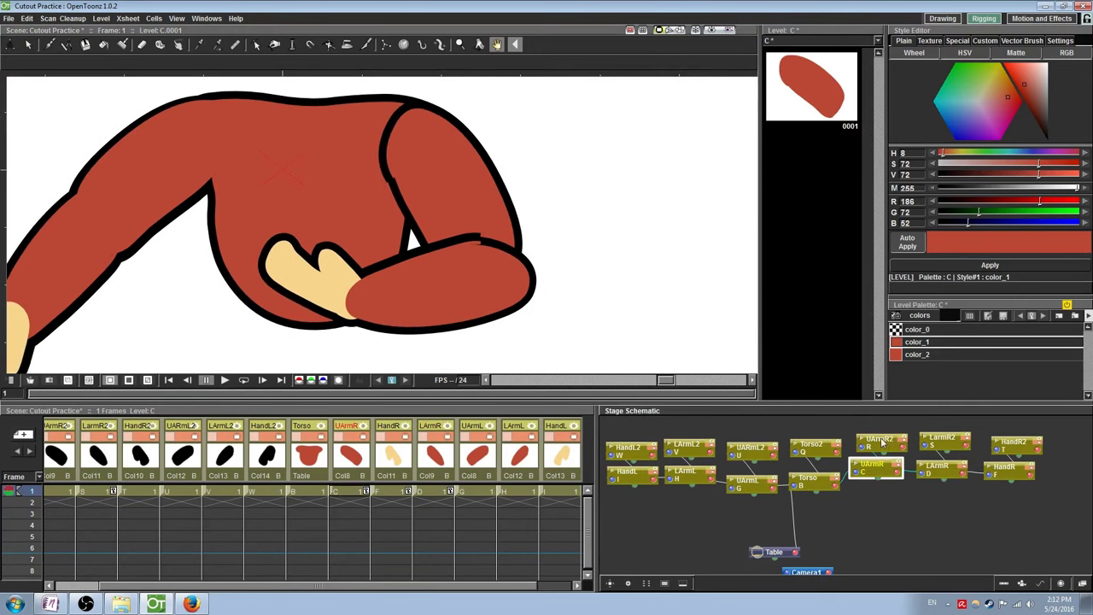
pyautogui.click(880, 441)
pyautogui.press('a')
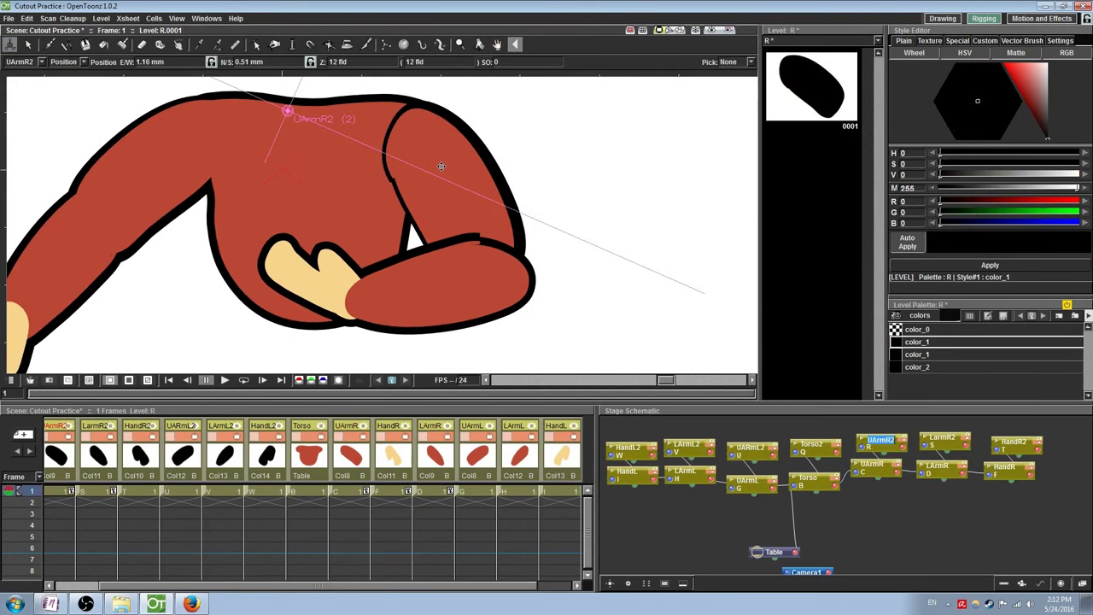
pyautogui.moveTo(442, 165); pyautogui.dragTo(447, 176)
# - Shear the LarmR2 forearm outline slightly so it fits the red forearm
pyautogui.click(41, 61)
pyautogui.click(63, 72)
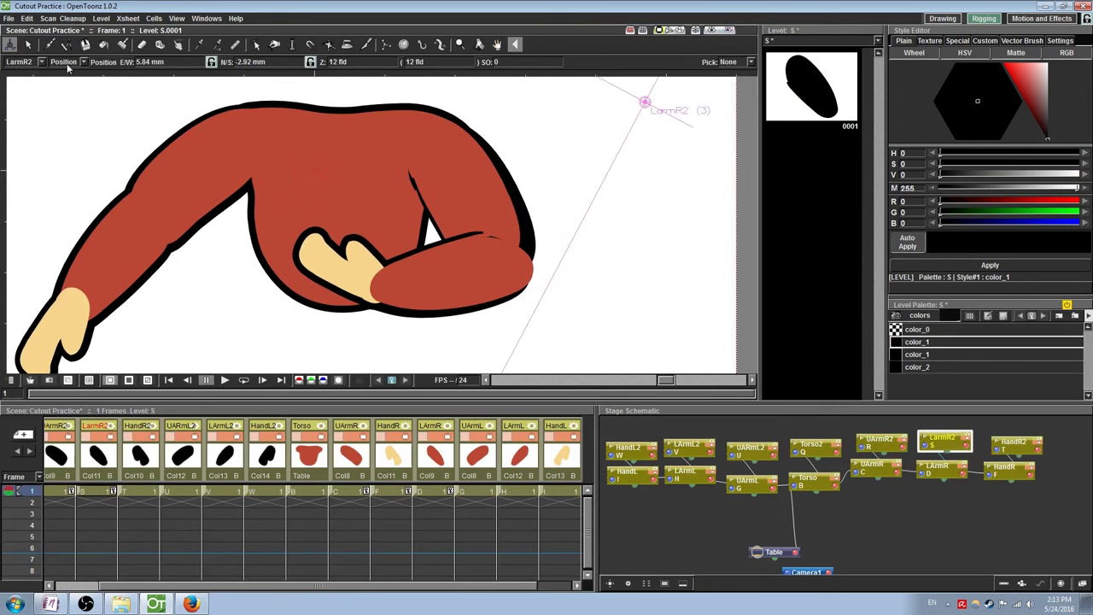
pyautogui.click(63, 61)
pyautogui.click(75, 101)
pyautogui.moveTo(552, 251); pyautogui.dragTo(557, 257)
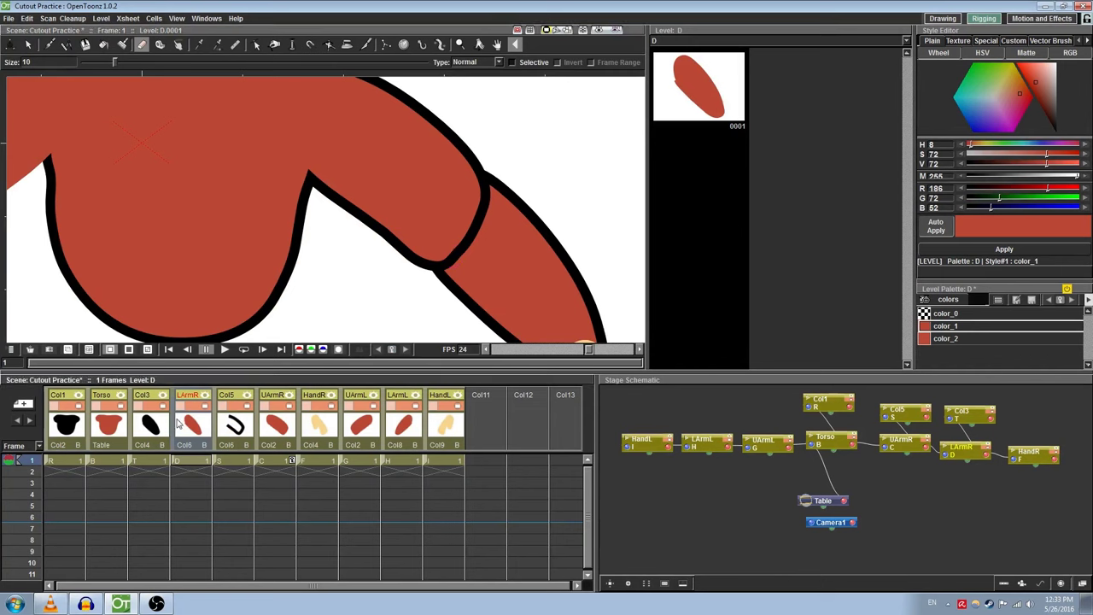
# - Make Col5 current and erase the inner black outline stroke along the upper arm
pyautogui.click(226, 425)
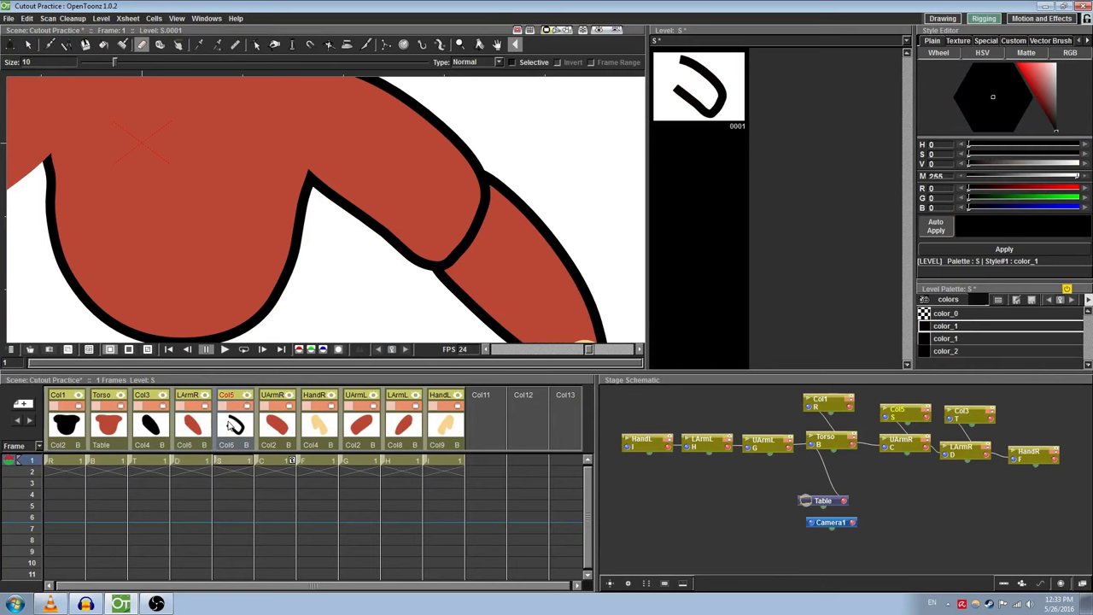
pyautogui.moveTo(469, 241)
pyautogui.mouseDown()
pyautogui.moveTo(481, 190)
pyautogui.moveTo(470, 233)
pyautogui.moveTo(453, 242)
pyautogui.moveTo(481, 179)
pyautogui.mouseUp()
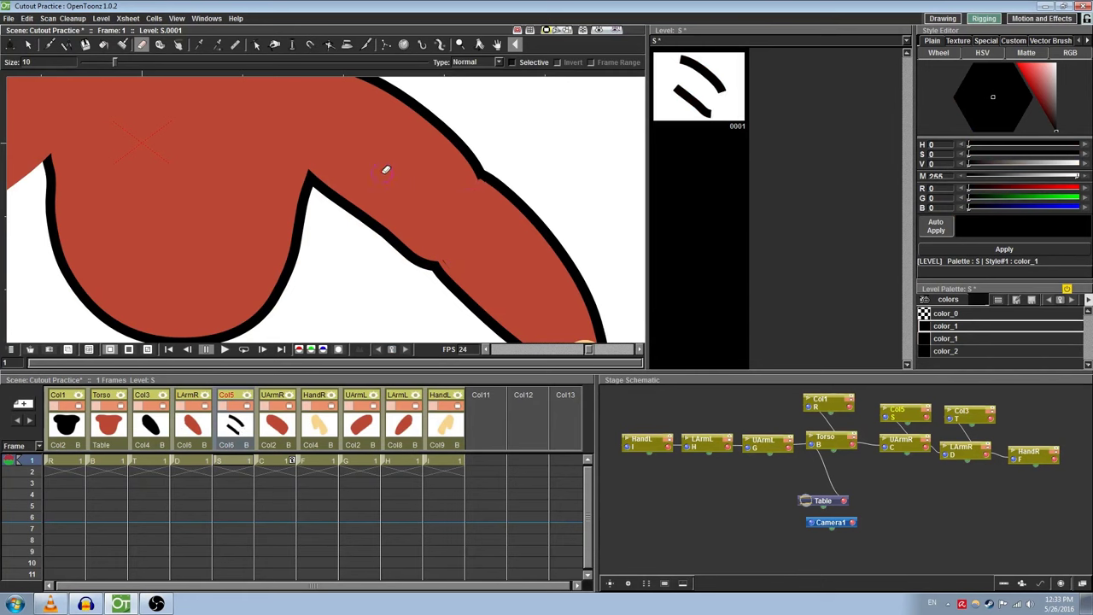
pyautogui.click(403, 44)
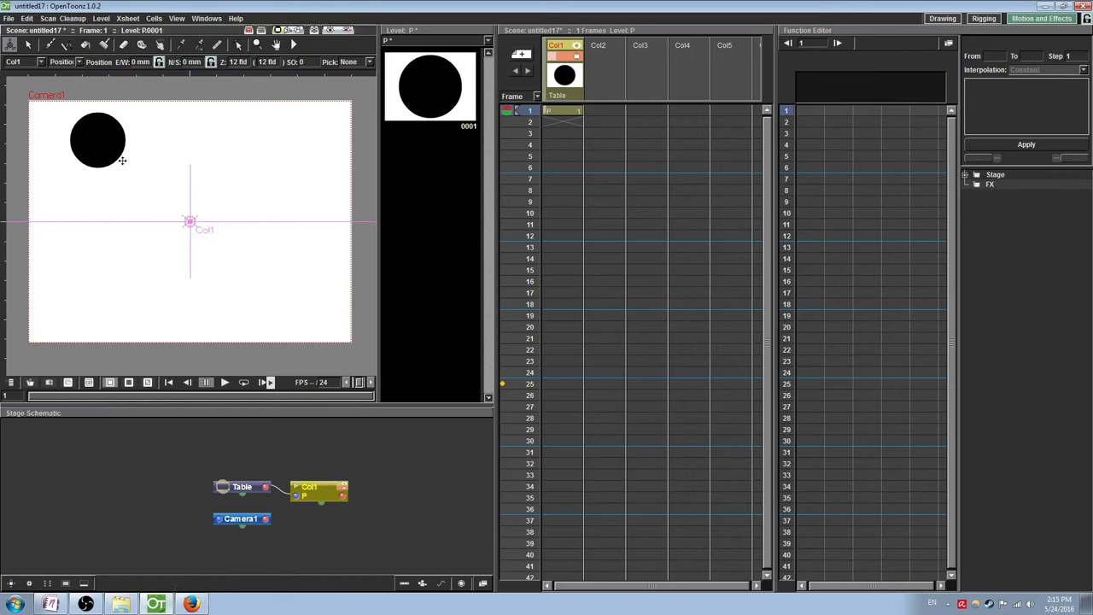
# - Key the circle at the upper left on frame 1 and the lower right on frame 10
pyautogui.click(8, 45)
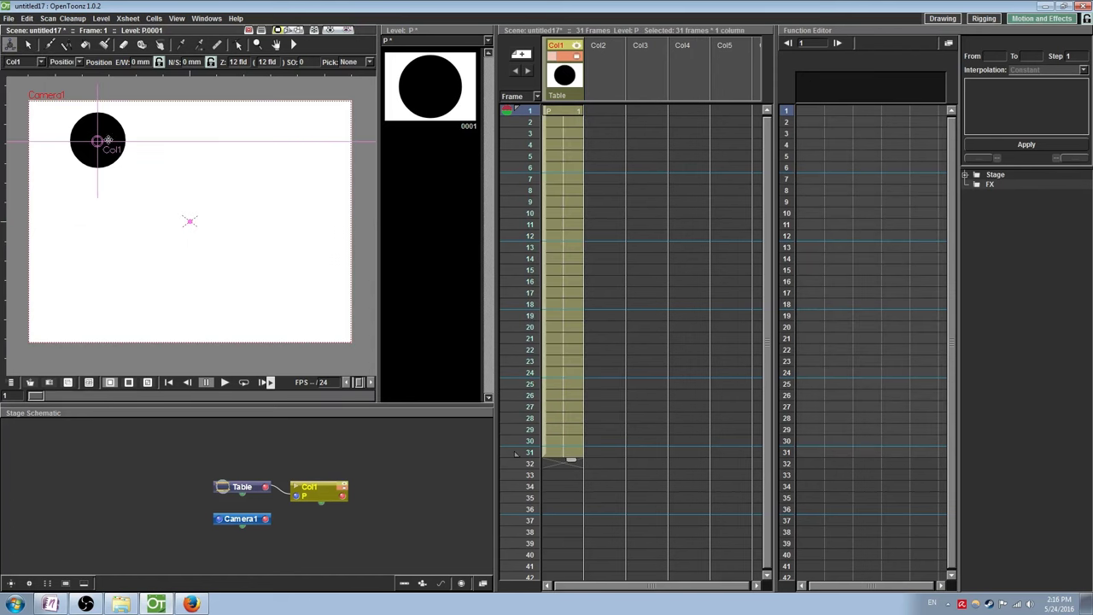
pyautogui.moveTo(98, 141); pyautogui.dragTo(76, 139)
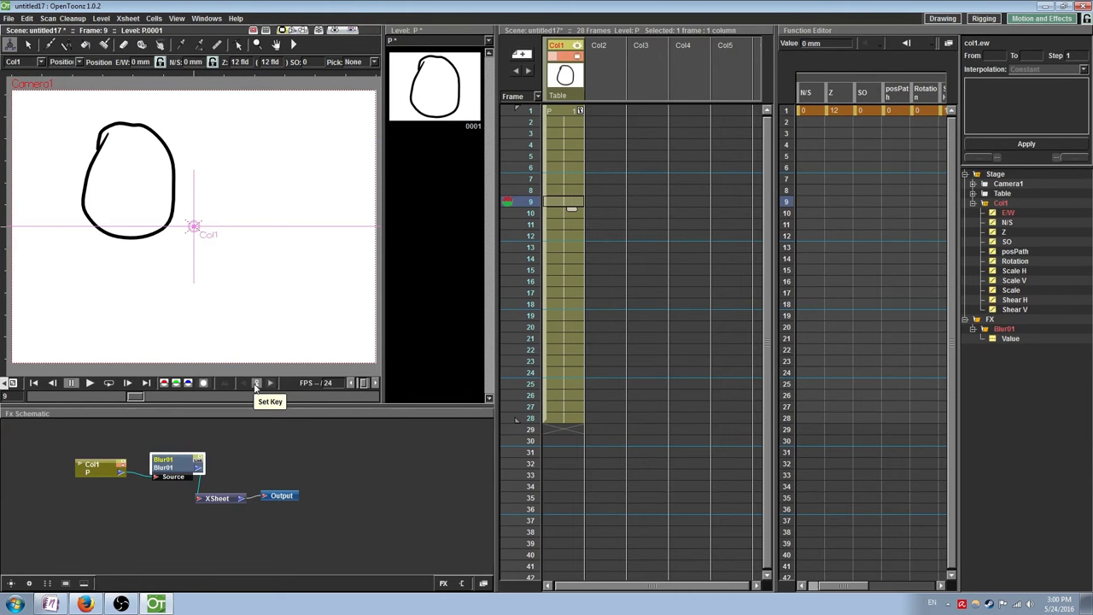
pyautogui.click(256, 384)
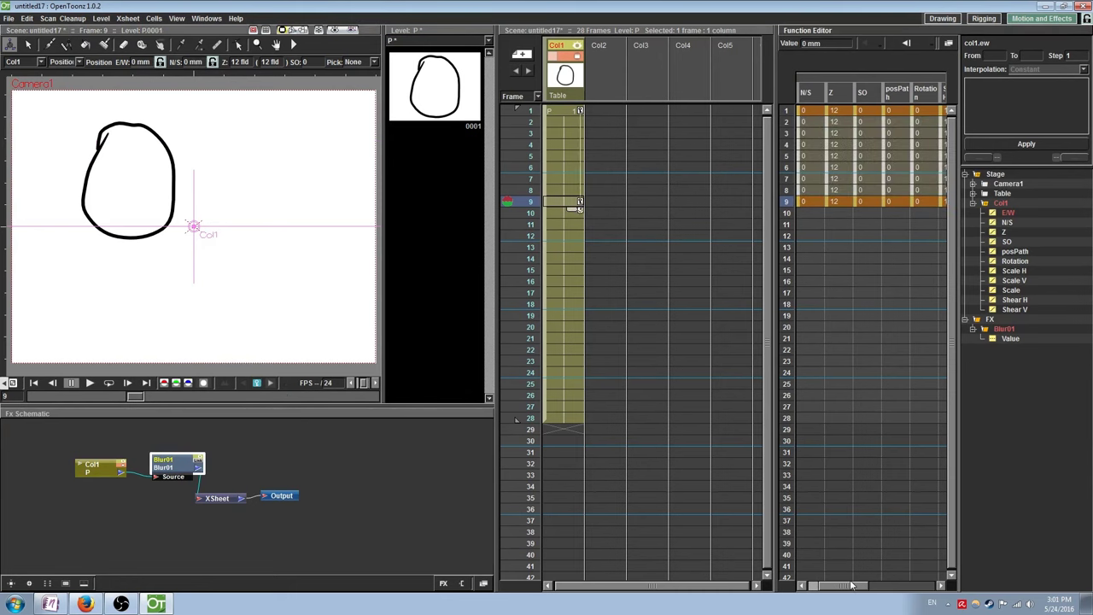
pyautogui.moveTo(851, 585); pyautogui.dragTo(905, 585)
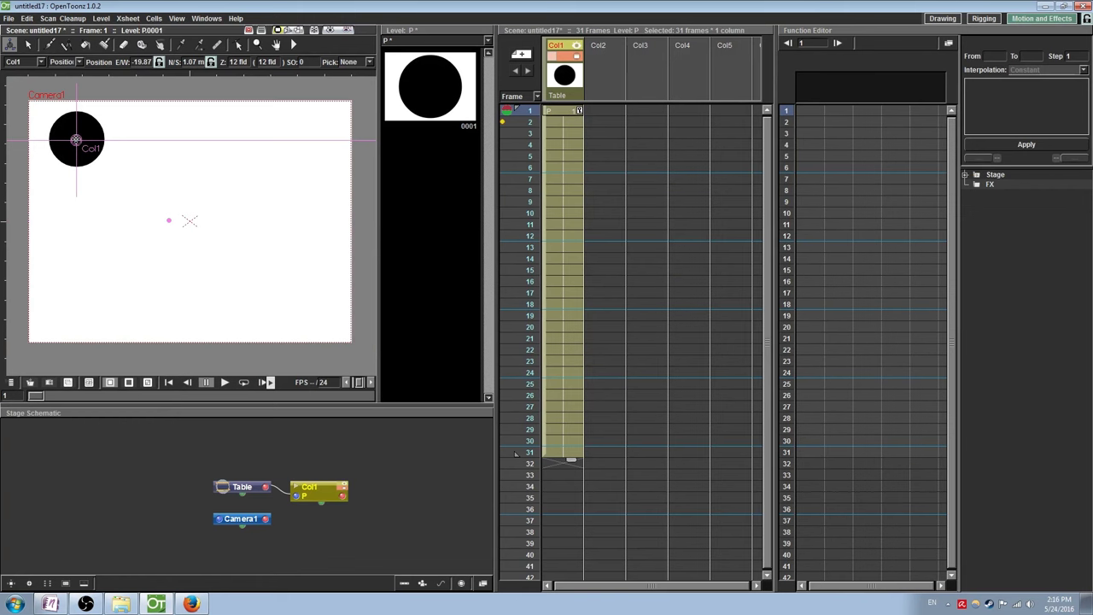
pyautogui.click(562, 214)
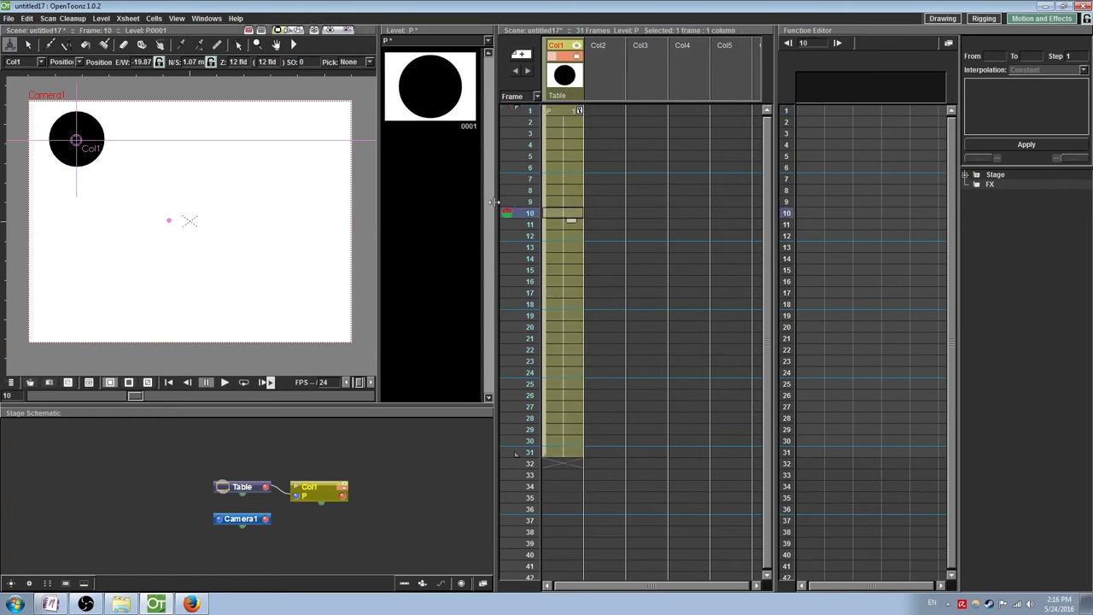
pyautogui.moveTo(76, 139); pyautogui.dragTo(298, 287)
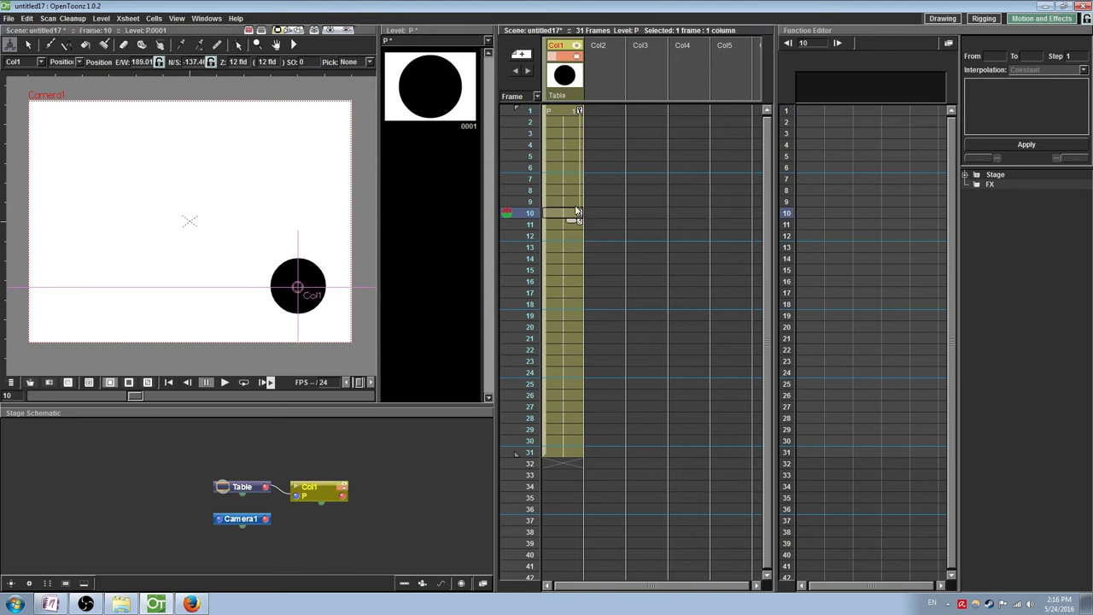
pyautogui.click(581, 112)
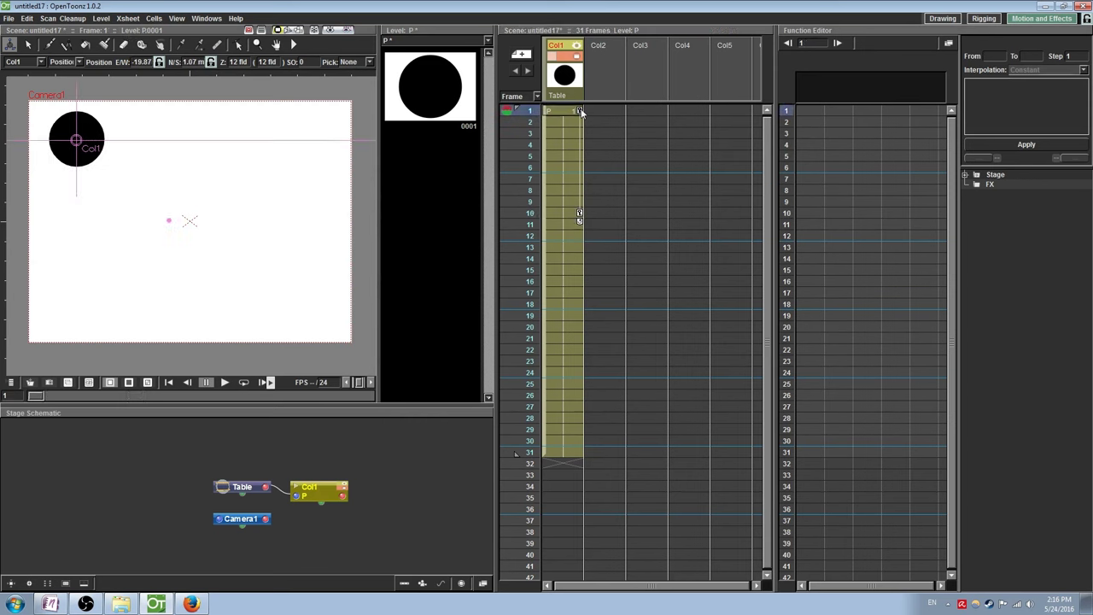
# - Expand Stage and Col1 in the function tree, show Blur05's Value channel, and make posPath current
pyautogui.click(966, 176)
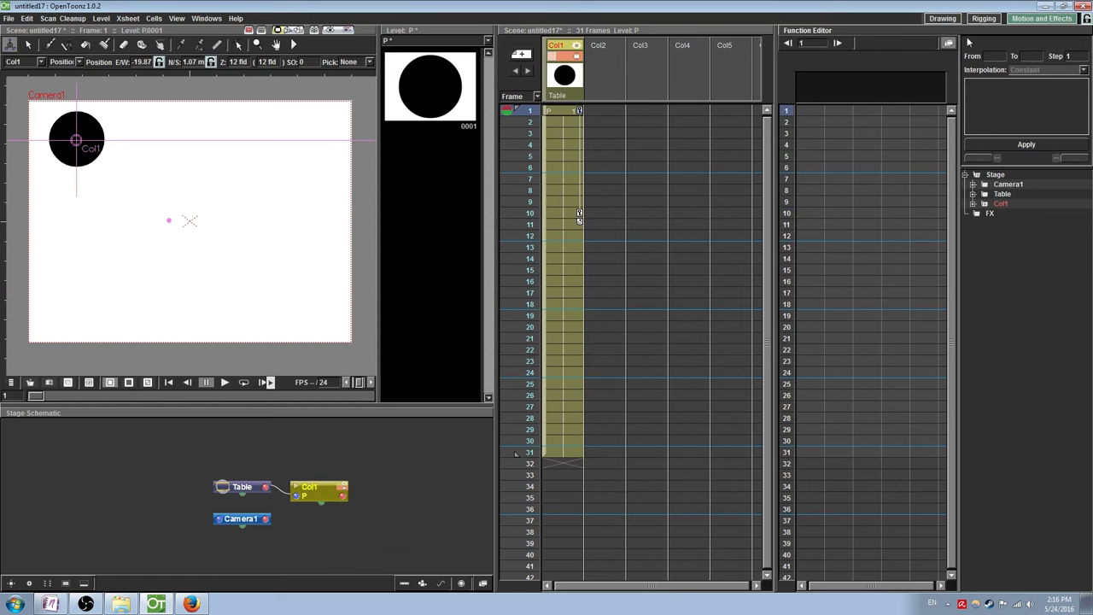
pyautogui.click(996, 205)
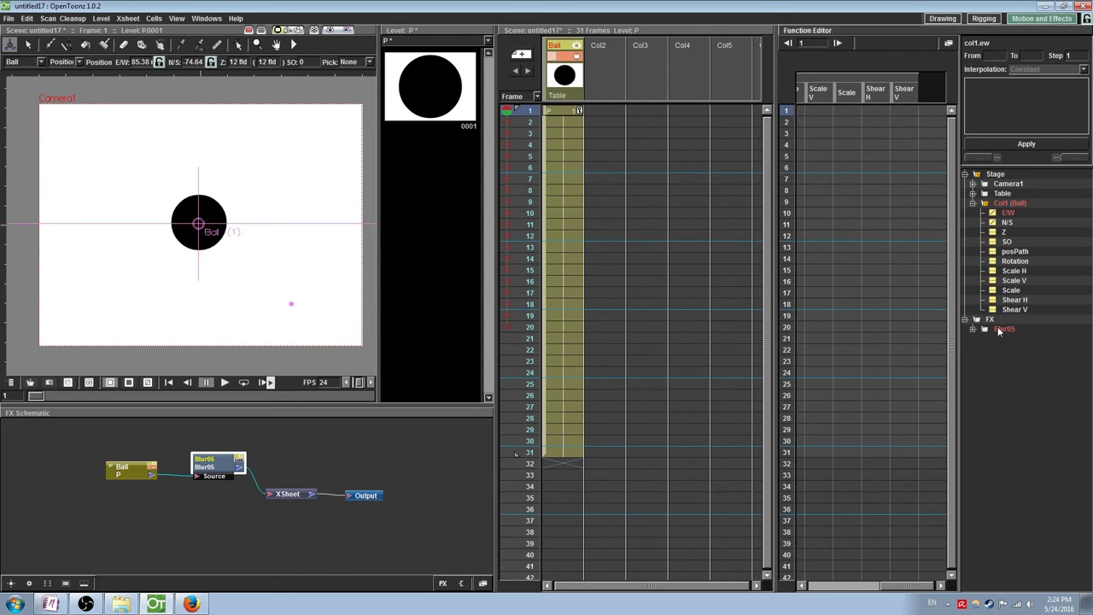
pyautogui.click(998, 332)
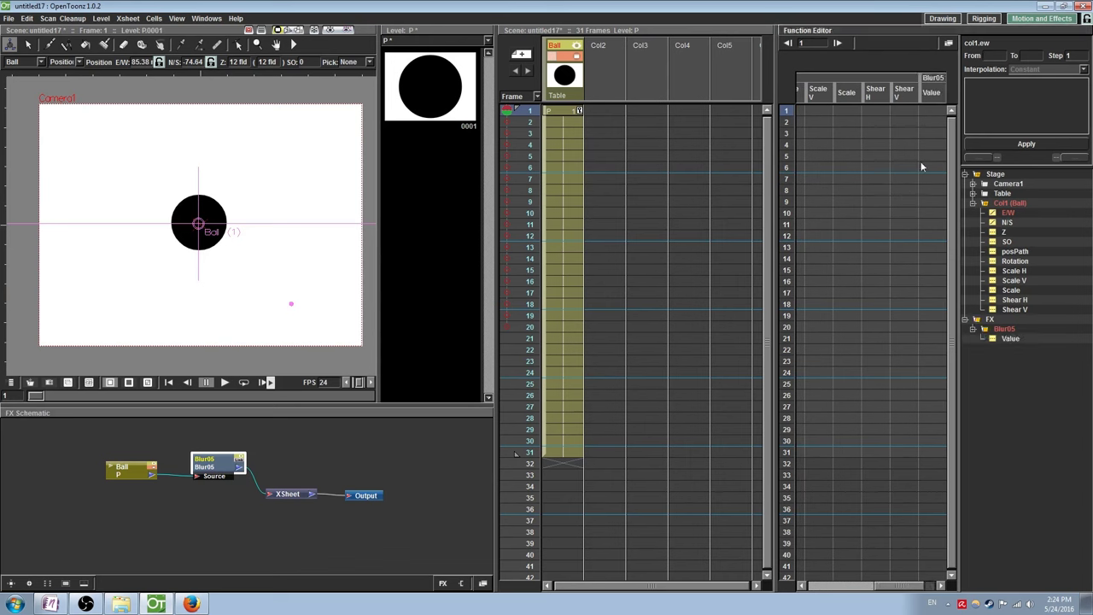
pyautogui.click(1013, 249)
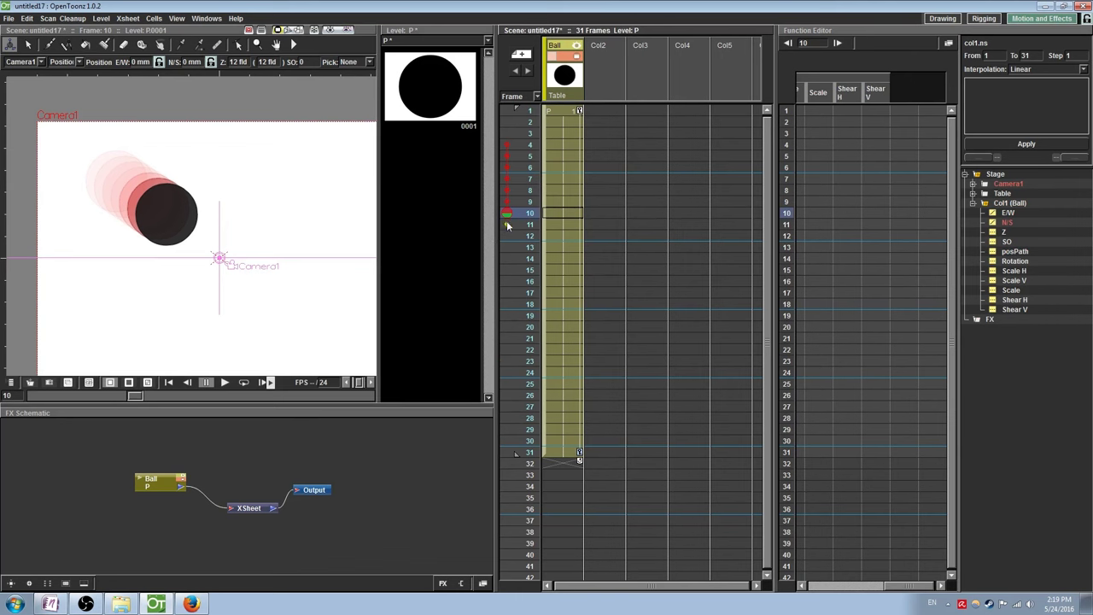
# - Extend onion skin over frames 1–20 and drag the ball down-left at frame 14 to curve its path
pyautogui.moveTo(507, 214); pyautogui.dragTo(505, 434)
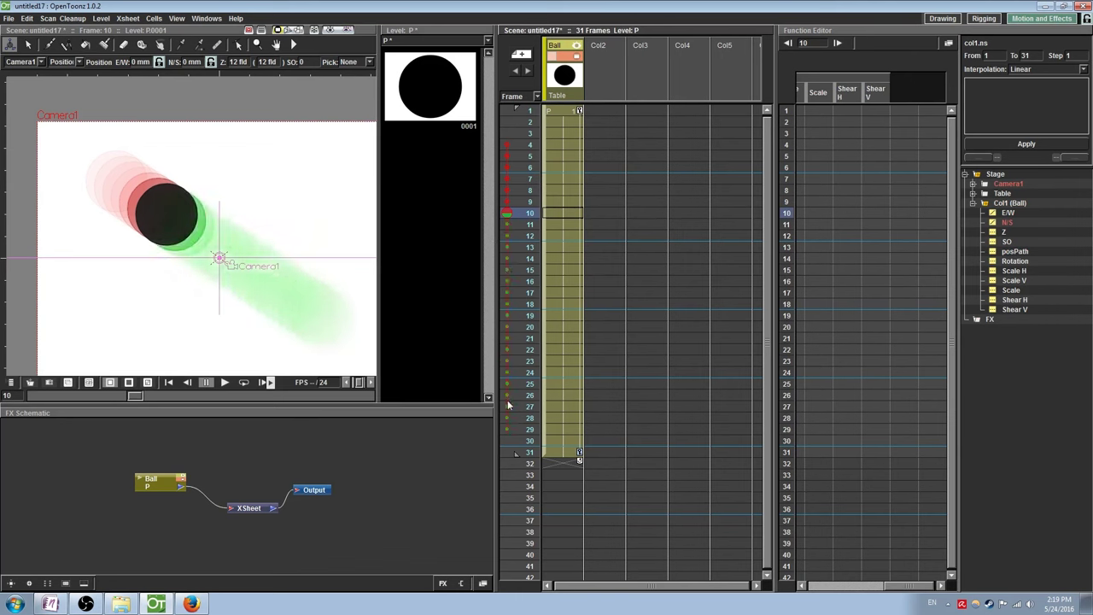
pyautogui.moveTo(505, 137); pyautogui.dragTo(505, 110)
pyautogui.click(523, 270)
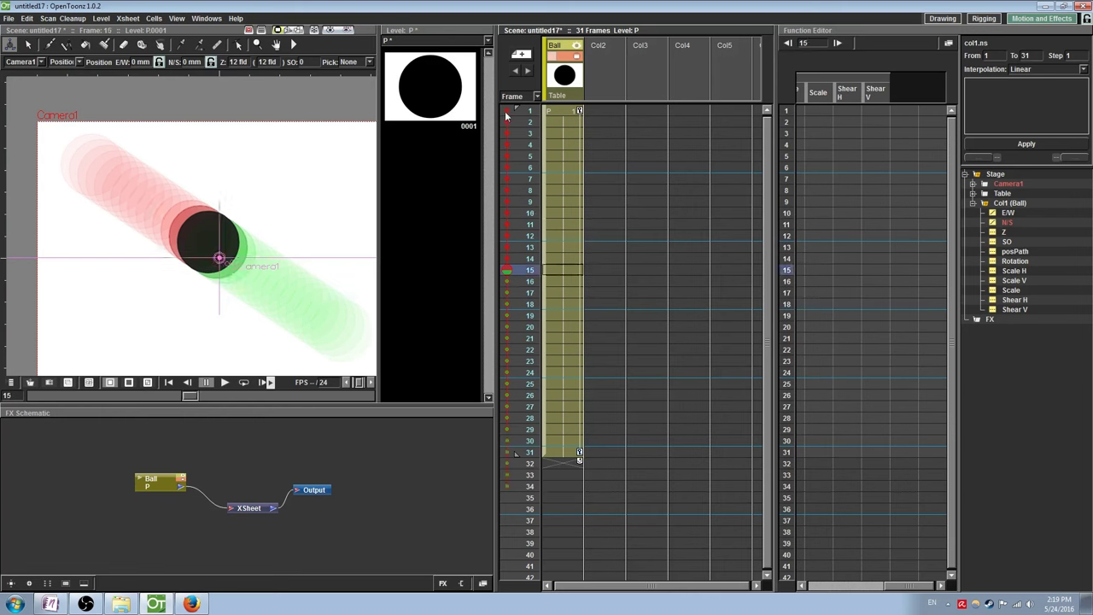
pyautogui.scroll(-2, 264, 258)
pyautogui.click(564, 111)
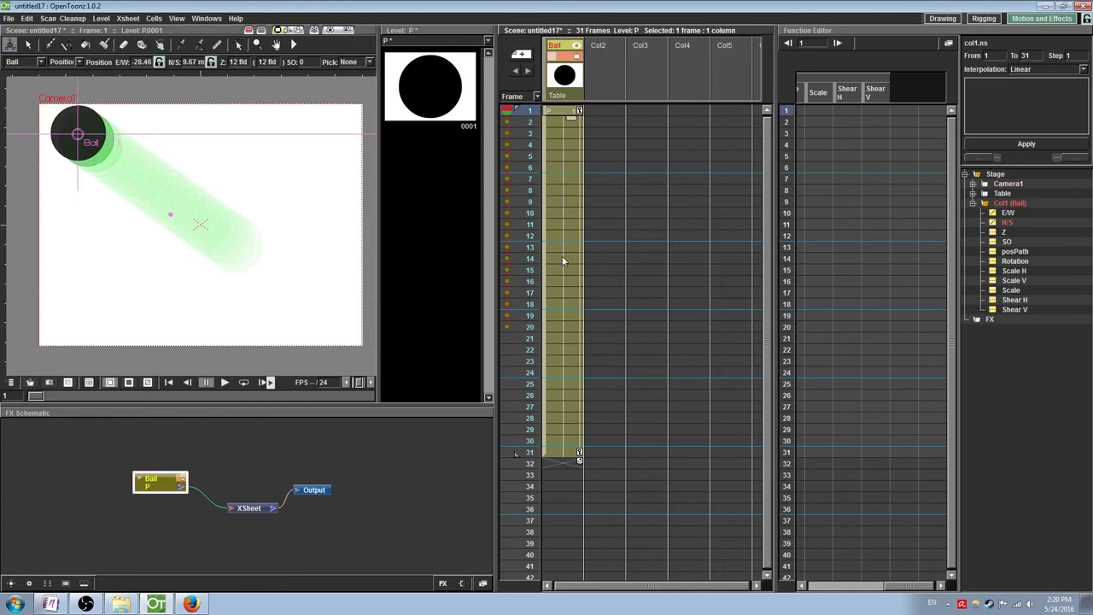
pyautogui.click(562, 258)
pyautogui.moveTo(193, 210); pyautogui.dragTo(130, 285)
pyautogui.press('Up')
pyautogui.press('Up')
pyautogui.press('Up')
pyautogui.press('Up')
pyautogui.press('Up')
pyautogui.press('Up')
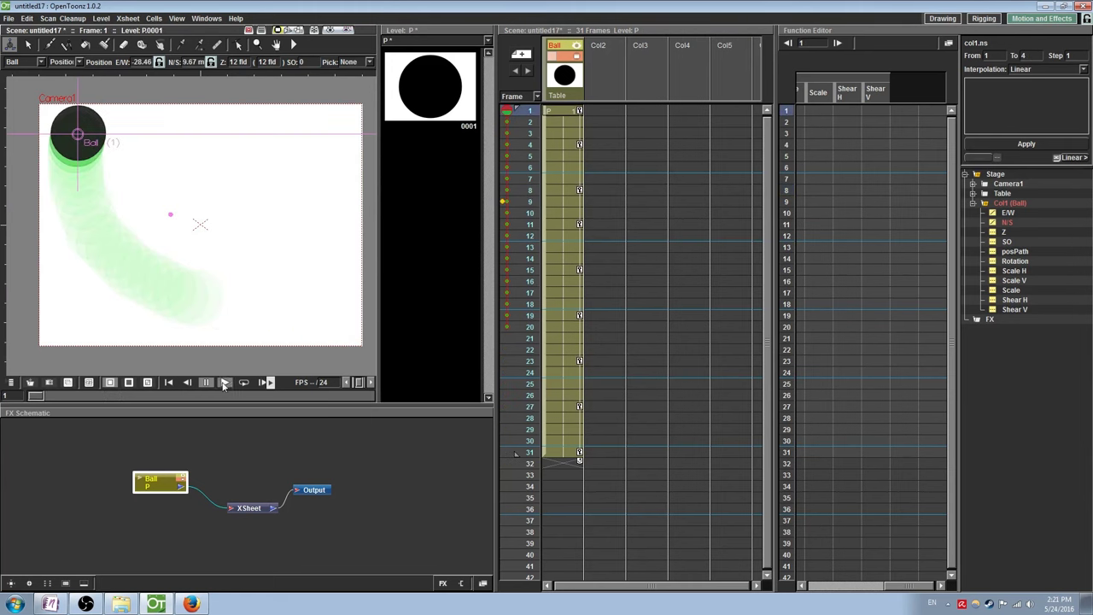
# - Play the ball animation and inspect its E/W keys at frames 1 and 4
pyautogui.click(225, 383)
pyautogui.click(169, 383)
pyautogui.hscroll(-5, 862, 341)
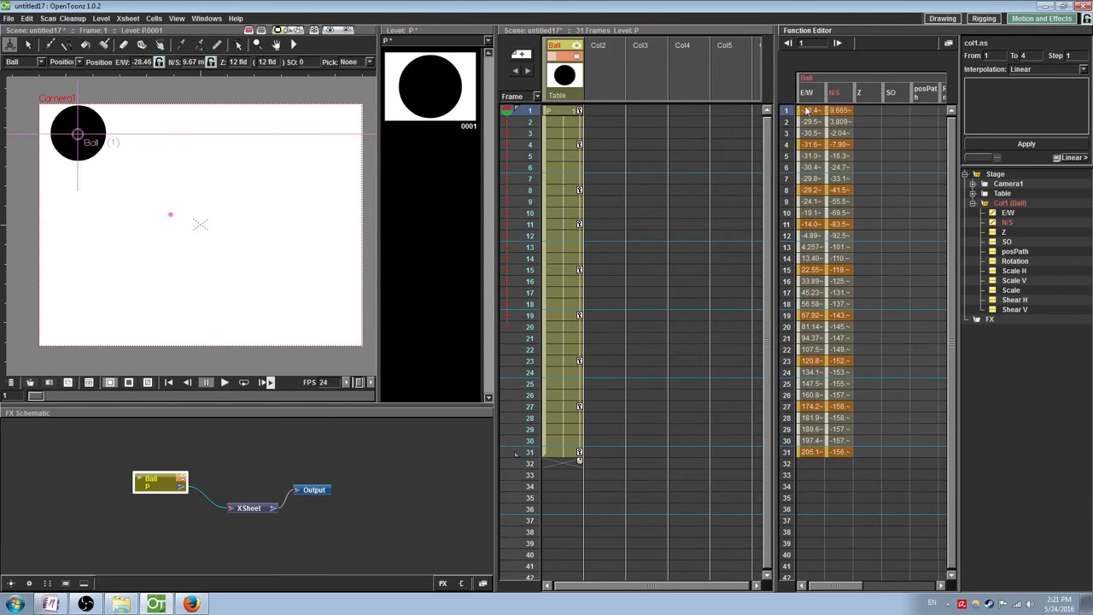
pyautogui.click(810, 111)
pyautogui.click(812, 144)
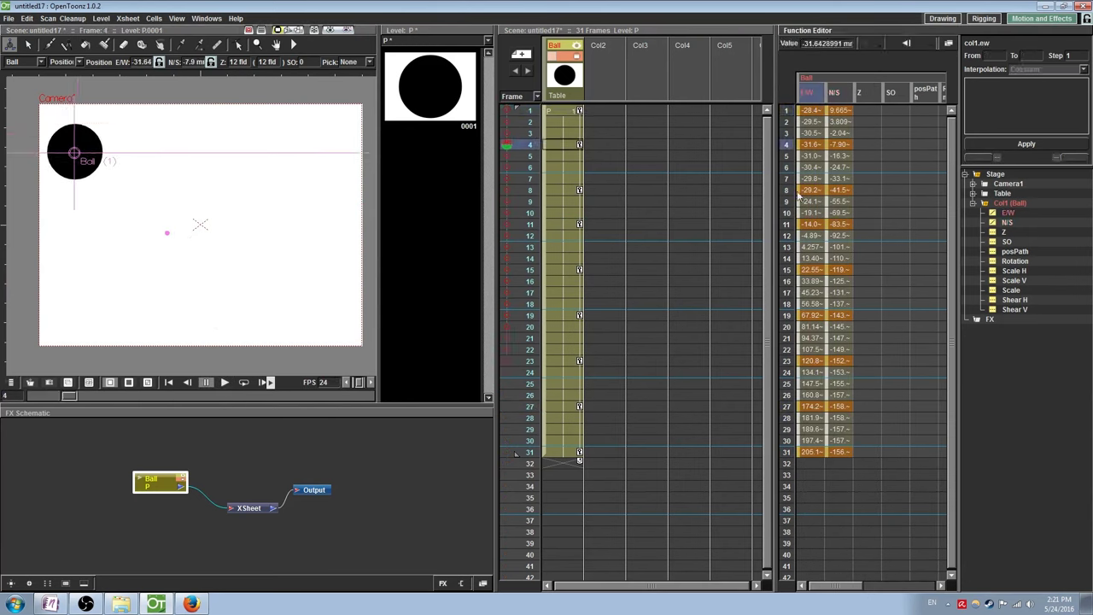
# - Delete the ball's keyframes from frame 31 back to 8, then move the ball down-right at frame 4
pyautogui.click(579, 455)
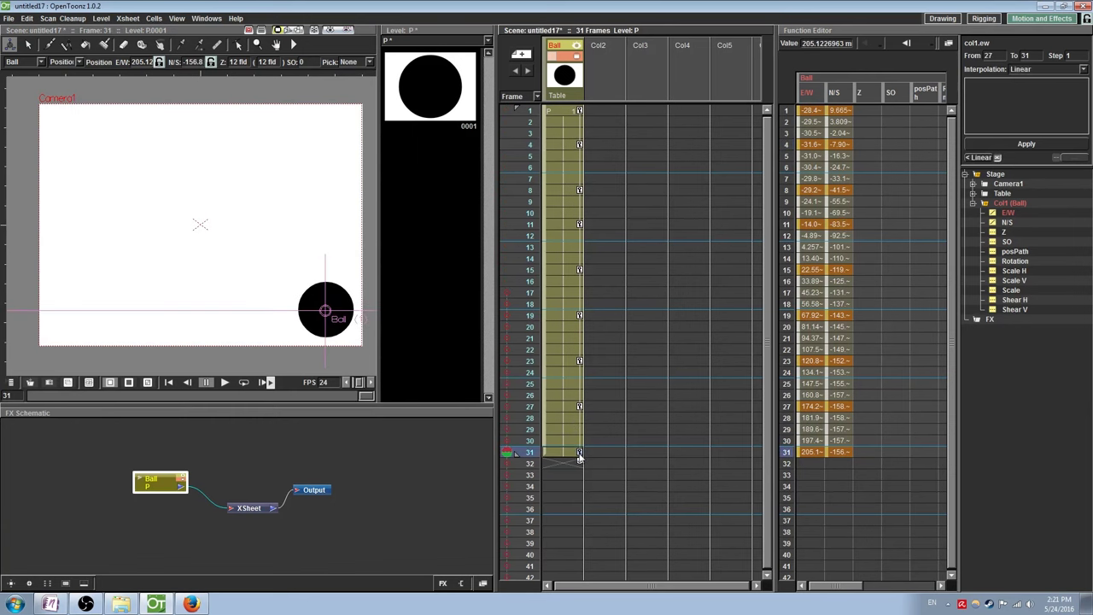
pyautogui.click(582, 456)
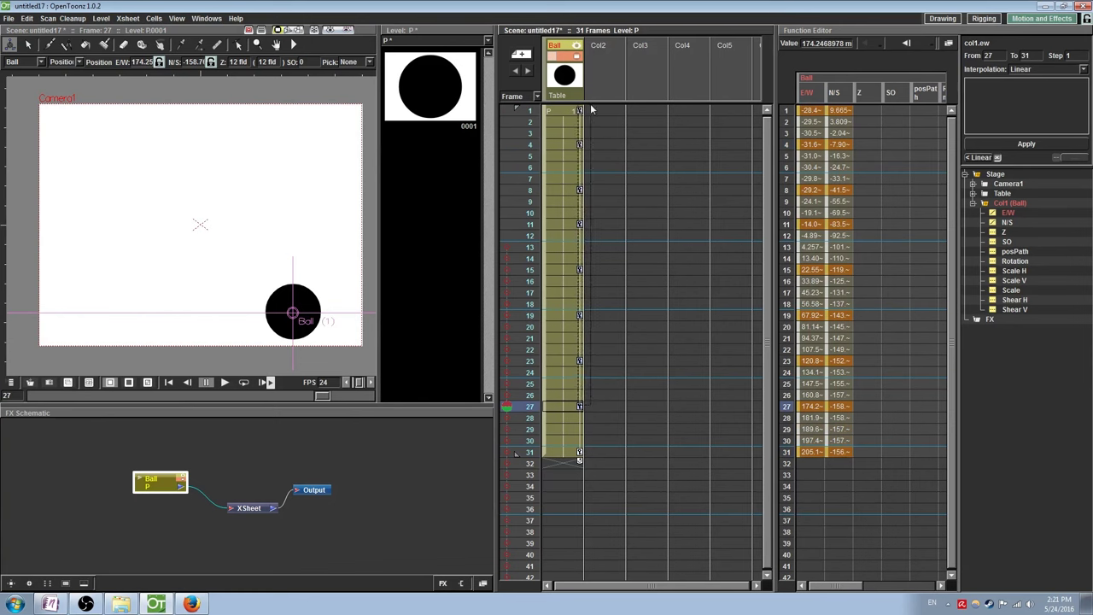
pyautogui.click(580, 454)
pyautogui.press('Delete')
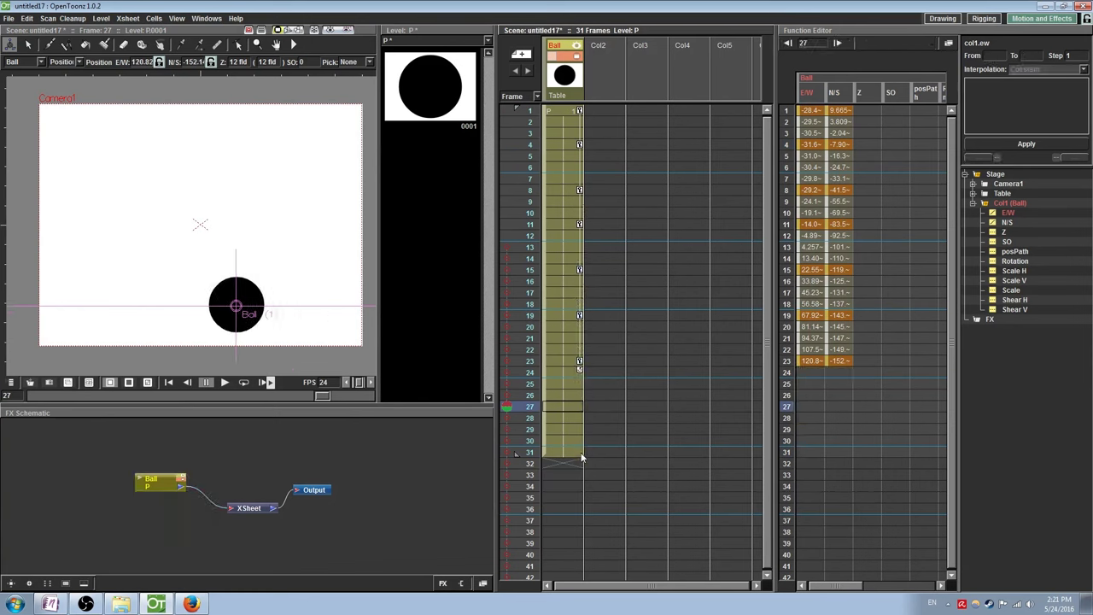
pyautogui.click(580, 363)
pyautogui.press('Delete')
pyautogui.click(580, 318)
pyautogui.press('Delete')
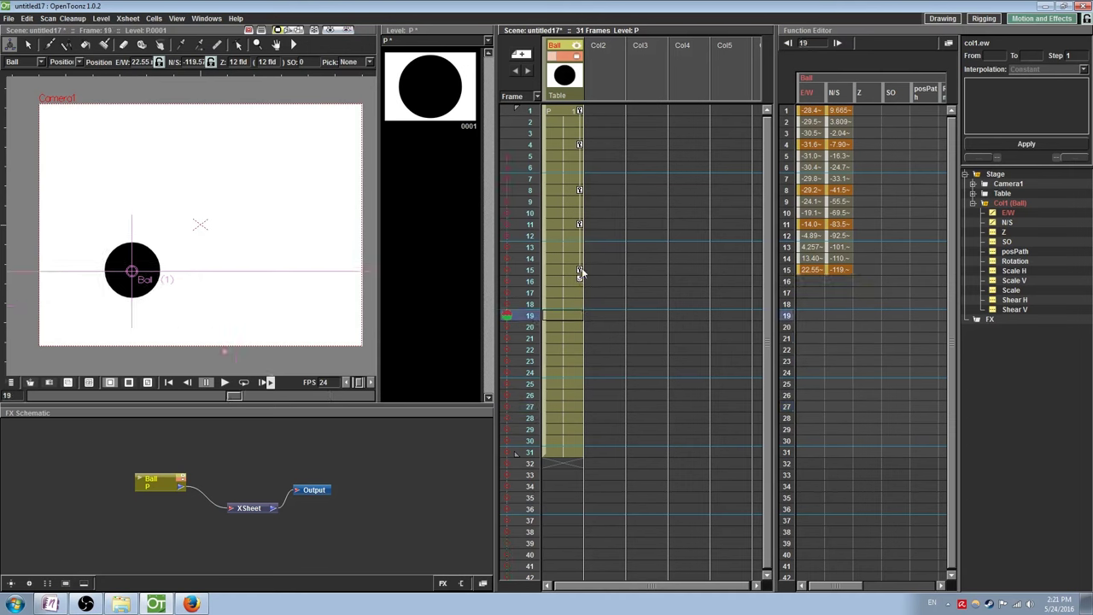
pyautogui.click(580, 272)
pyautogui.press('Delete')
pyautogui.click(580, 224)
pyautogui.press('Delete')
pyautogui.click(580, 189)
pyautogui.press('Delete')
pyautogui.click(580, 144)
pyautogui.moveTo(80, 127); pyautogui.dragTo(284, 232)
# - Bring the ball closer to the camera at frame 4, setting its Z to 9.53
pyautogui.click(290, 30)
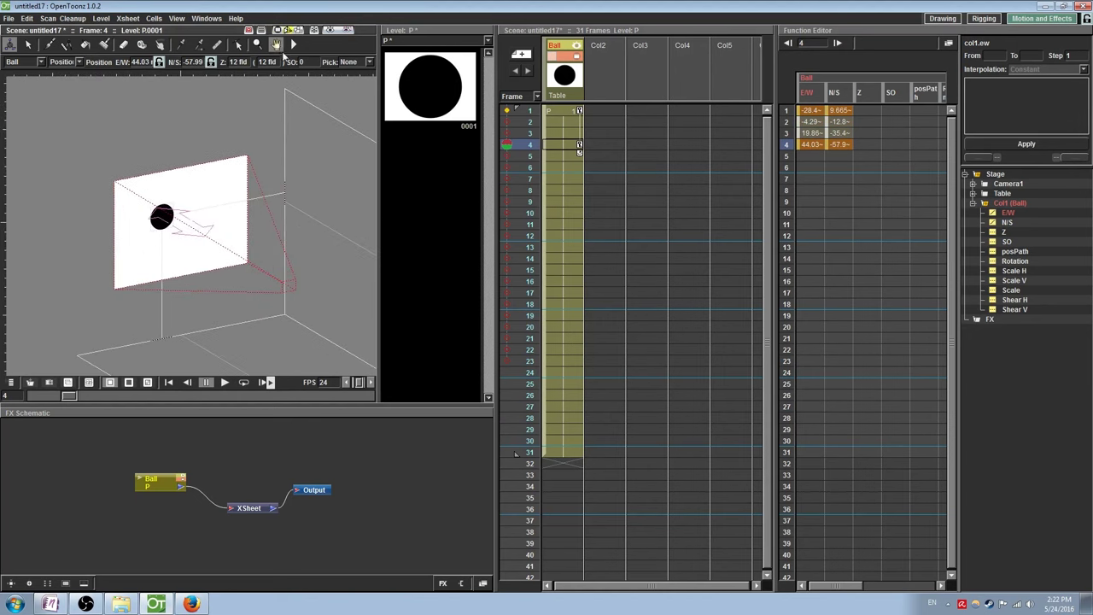
pyautogui.click(283, 30)
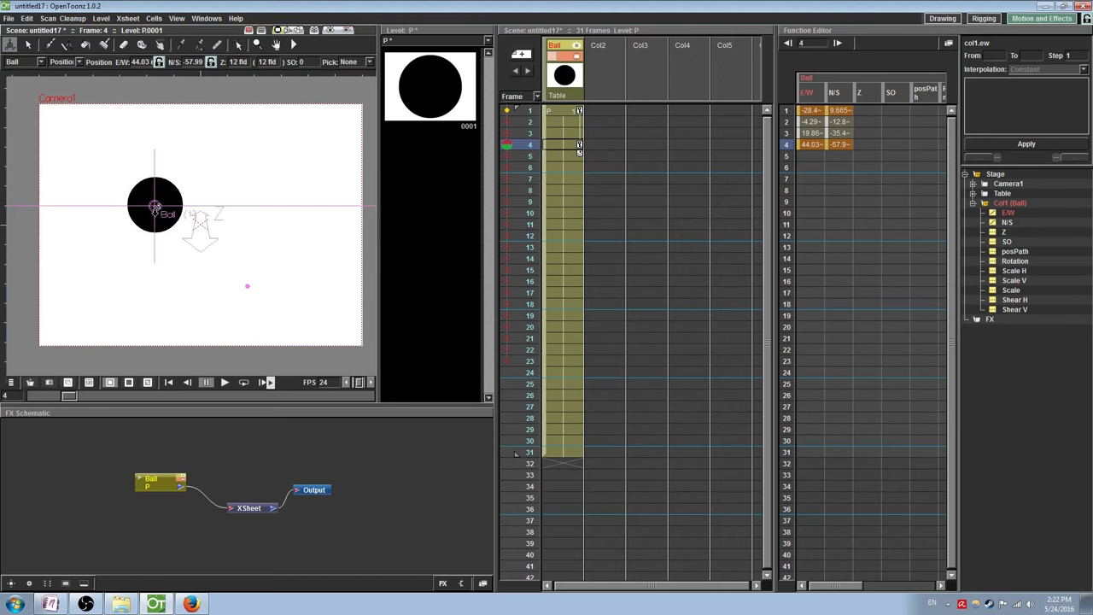
pyautogui.moveTo(155, 209)
pyautogui.mouseDown()
pyautogui.moveTo(150, 276)
pyautogui.moveTo(137, 171)
pyautogui.moveTo(147, 195)
pyautogui.moveTo(207, 228)
pyautogui.moveTo(139, 216)
pyautogui.moveTo(105, 244)
pyautogui.moveTo(154, 192)
pyautogui.moveTo(217, 188)
pyautogui.moveTo(122, 214)
pyautogui.moveTo(132, 220)
pyautogui.moveTo(159, 198)
pyautogui.mouseUp()
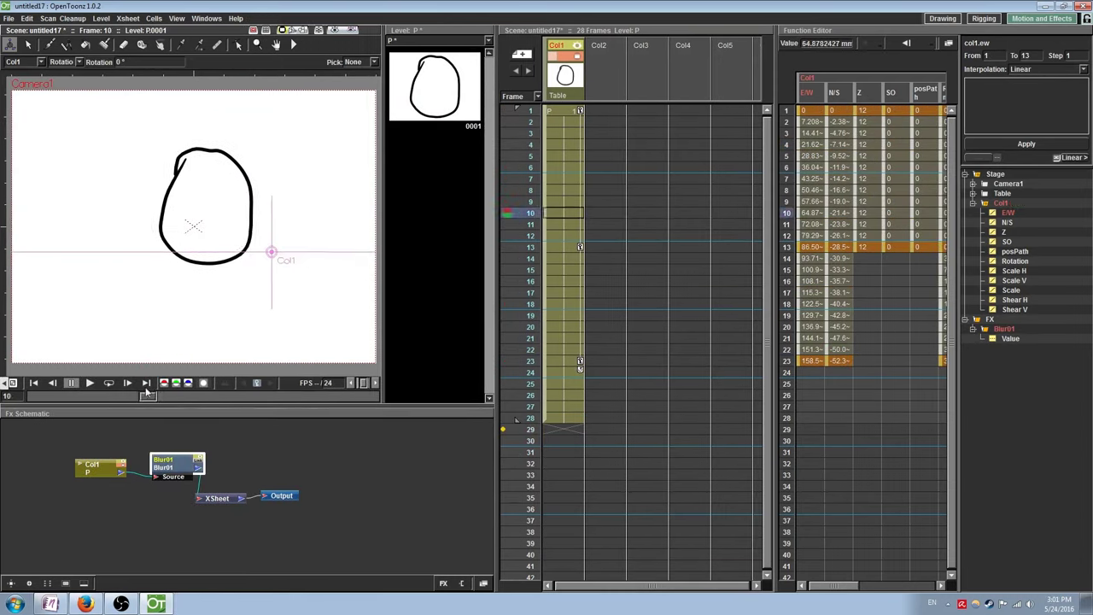
# - Scrub the blob's animation, then extend the cyan stroke into loops over the pink shape
pyautogui.moveTo(137, 390); pyautogui.dragTo(11, 369)
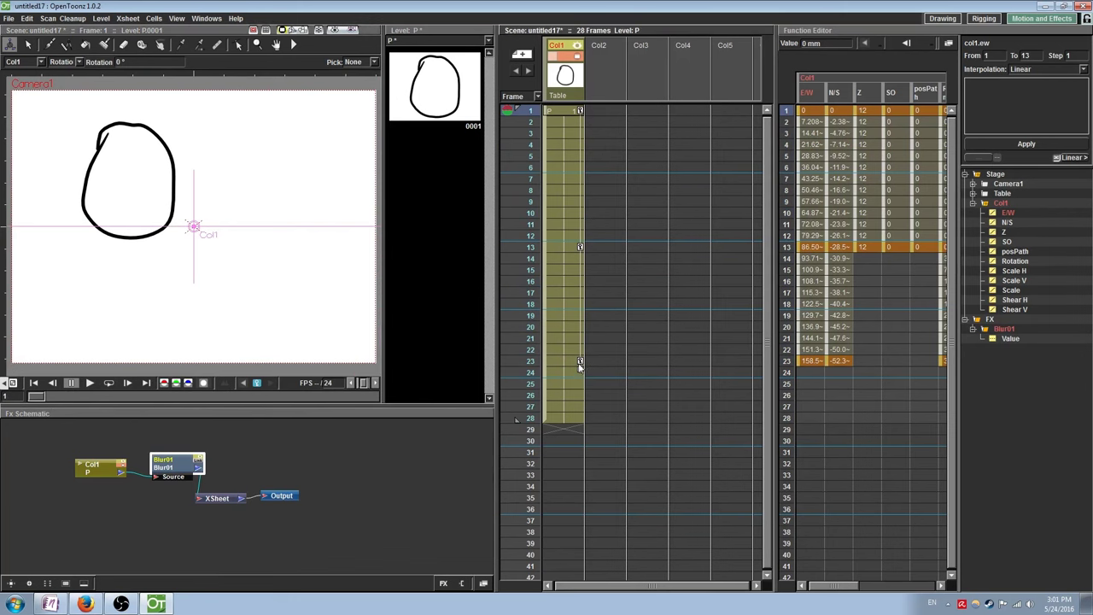
pyautogui.scroll(-3, 578, 360)
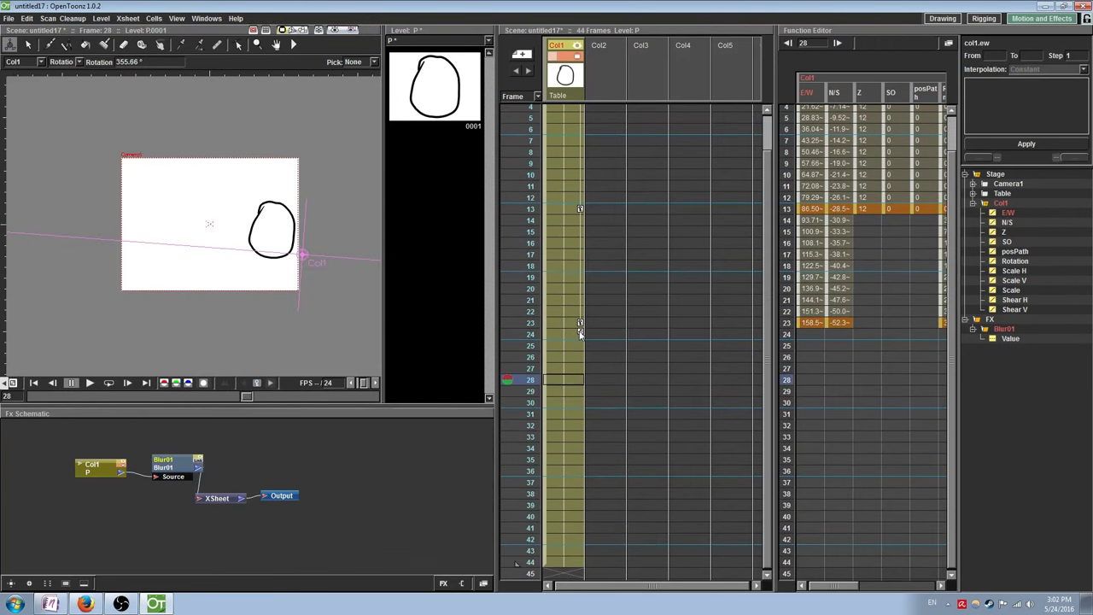
pyautogui.scroll(3, 578, 358)
pyautogui.scroll(-6, 578, 362)
pyautogui.click(577, 372)
pyautogui.moveTo(263, 396)
pyautogui.mouseDown()
pyautogui.moveTo(333, 397)
pyautogui.moveTo(134, 395)
pyautogui.moveTo(218, 395)
pyautogui.mouseUp()
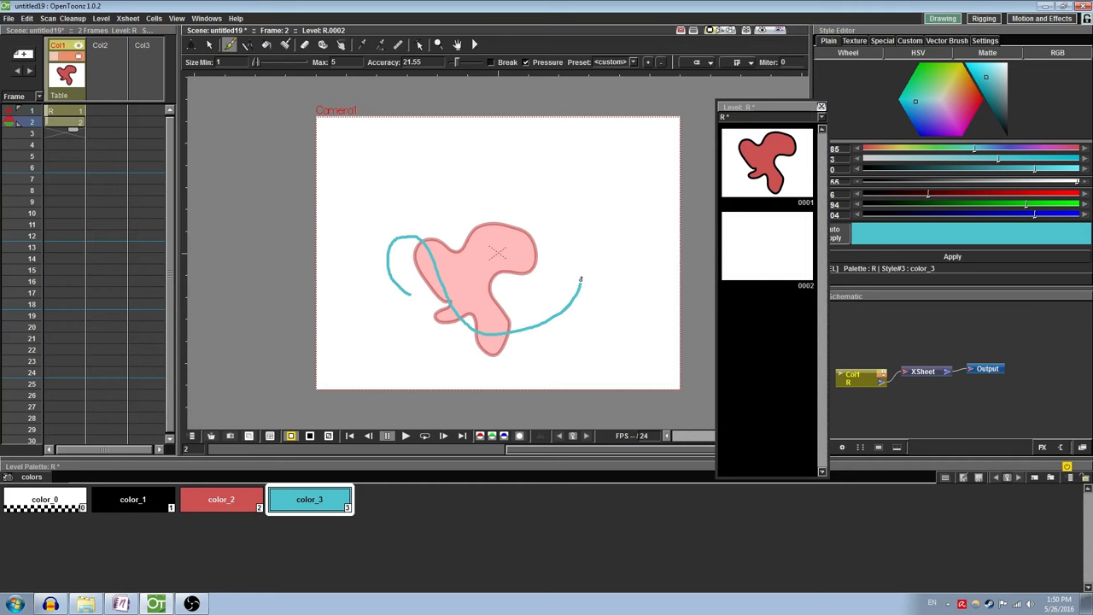
pyautogui.moveTo(581, 279)
pyautogui.mouseDown()
pyautogui.moveTo(547, 243)
pyautogui.moveTo(498, 261)
pyautogui.moveTo(467, 239)
pyautogui.moveTo(480, 340)
pyautogui.moveTo(431, 352)
pyautogui.moveTo(429, 302)
pyautogui.mouseUp()
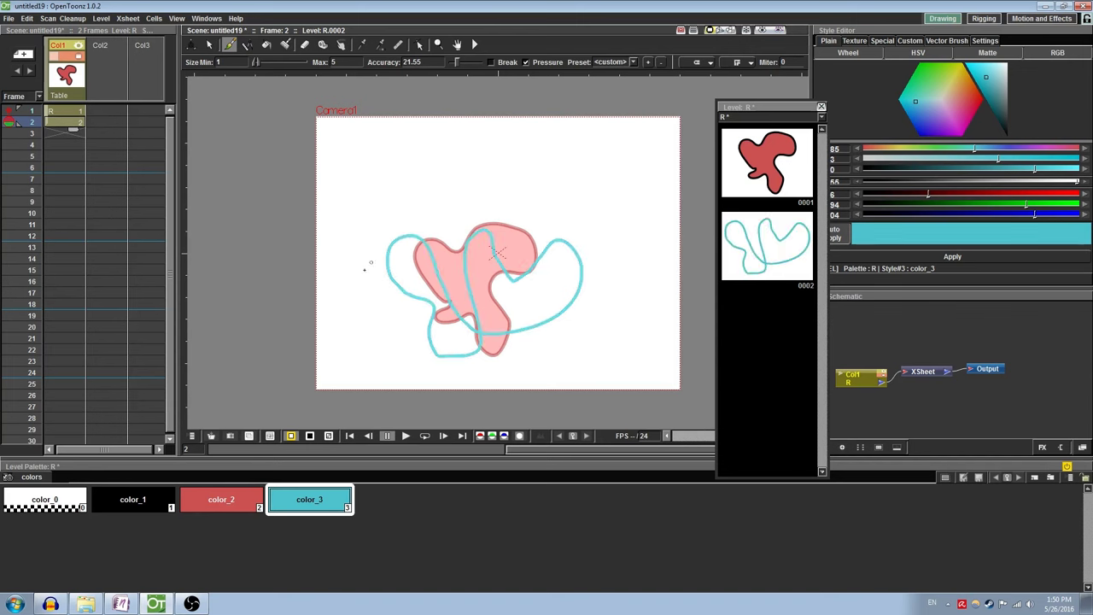
# - Fill the left and right cyan-outlined regions with the black color_1 style
pyautogui.click(135, 501)
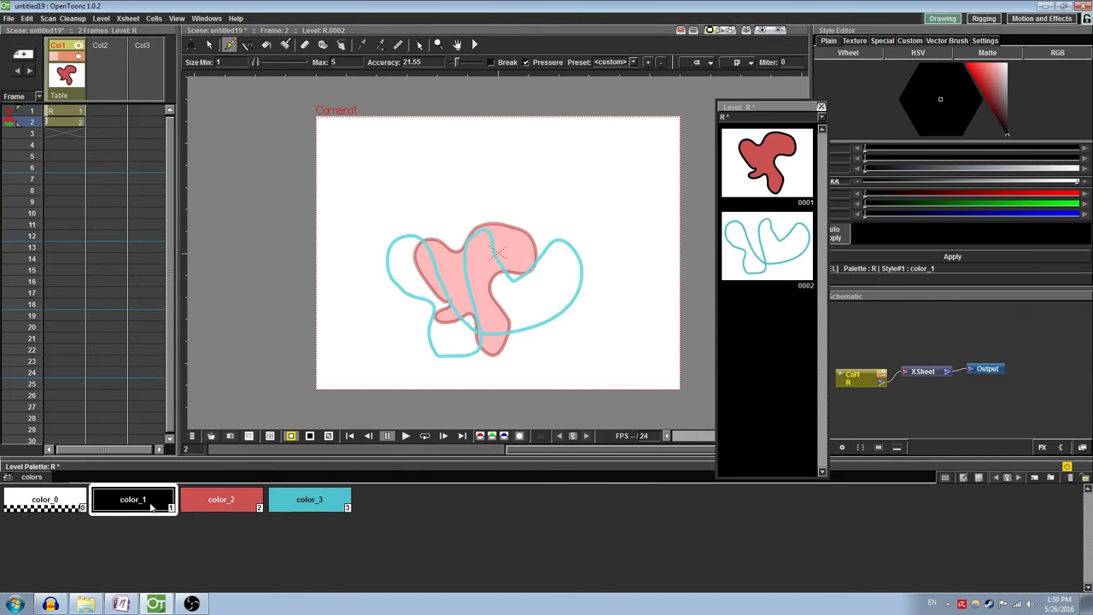
pyautogui.click(267, 45)
pyautogui.click(446, 280)
pyautogui.click(534, 298)
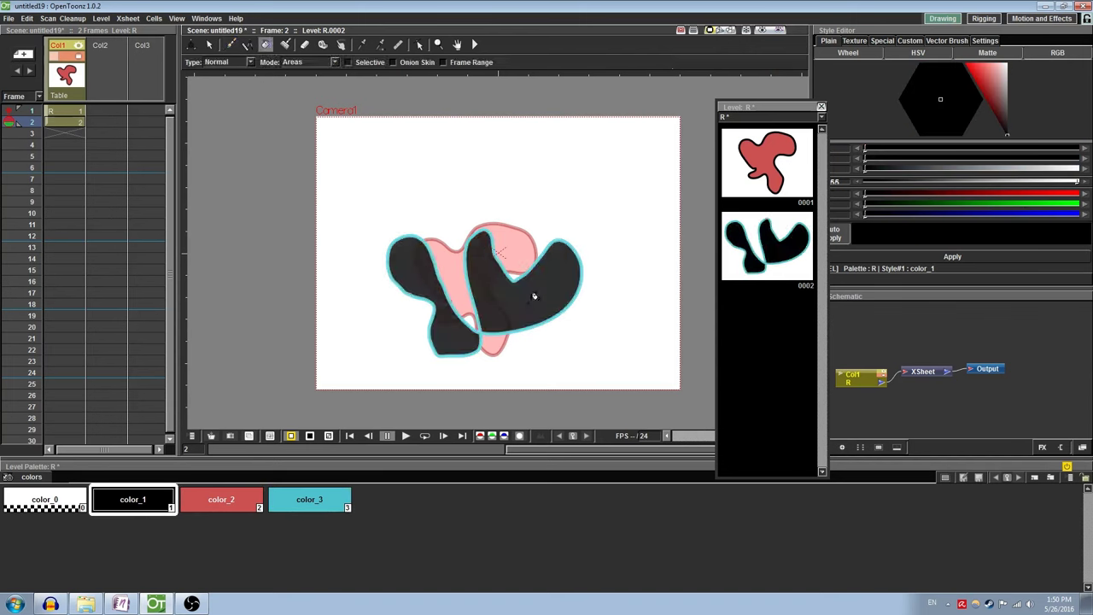
# - Insert three blank drawings in the Level Strip before the cyan shape
pyautogui.rightClick(753, 242)
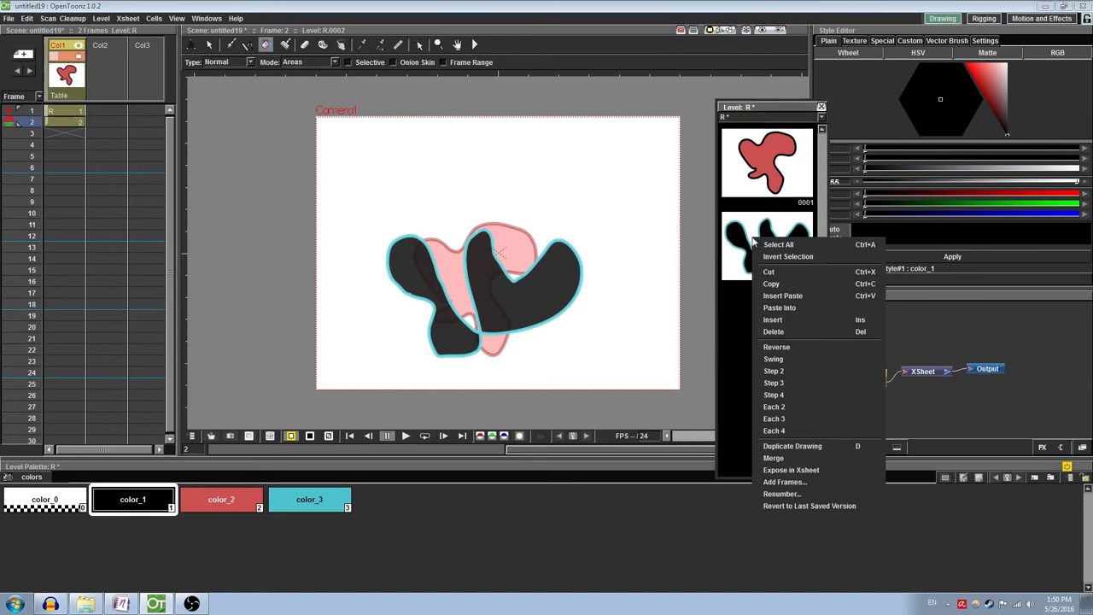
pyautogui.click(776, 321)
pyautogui.rightClick(763, 245)
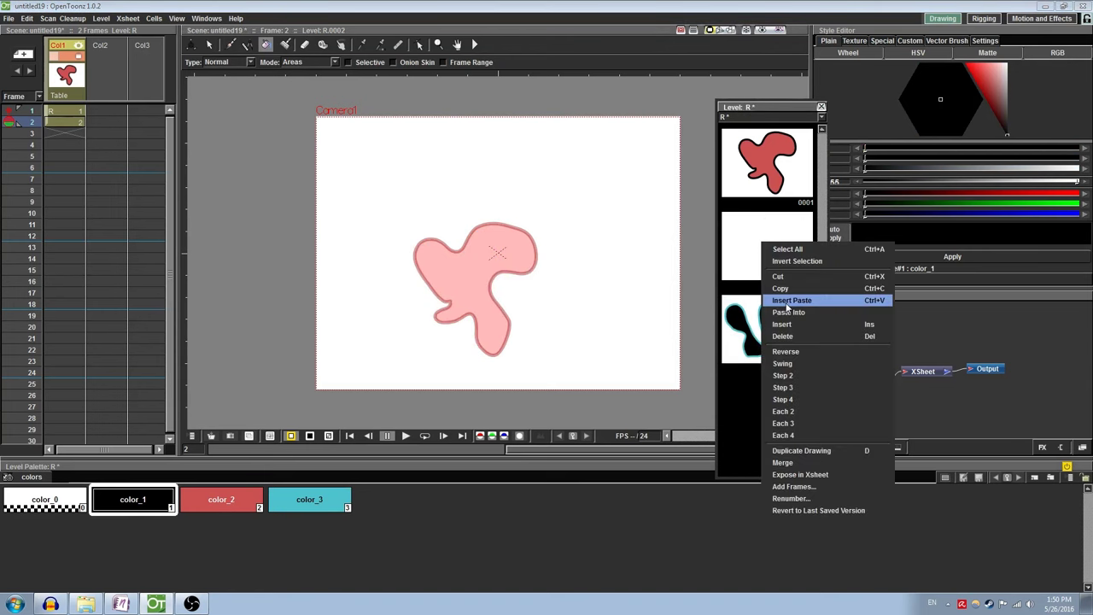
pyautogui.click(782, 323)
pyautogui.rightClick(764, 237)
pyautogui.click(781, 314)
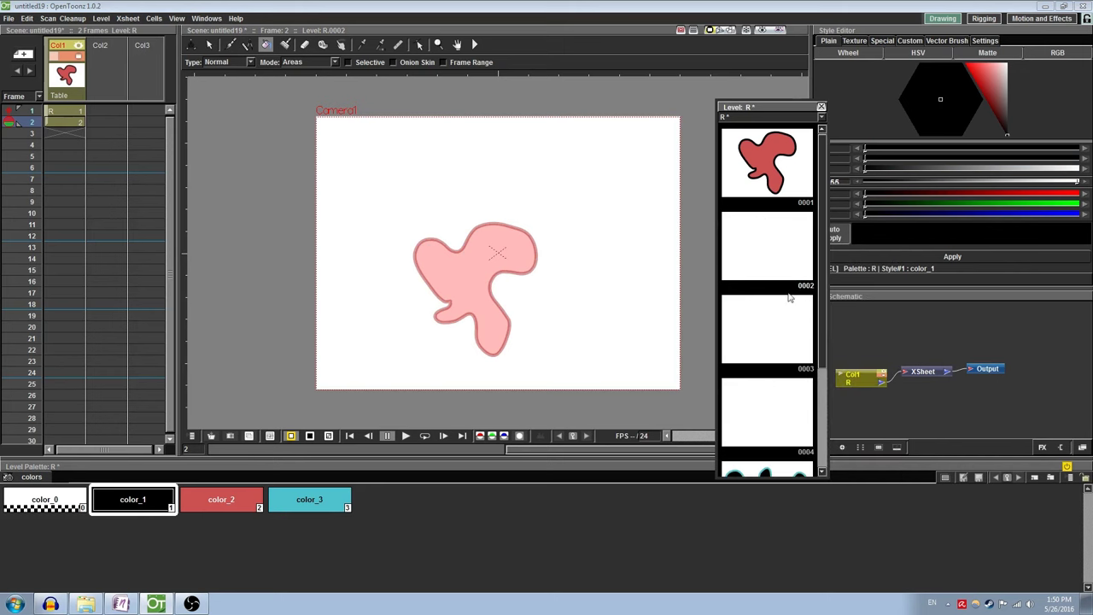
pyautogui.rightClick(779, 240)
# - Select drawings 0001–0007 and generate Linear in-between drawings
pyautogui.click(762, 171)
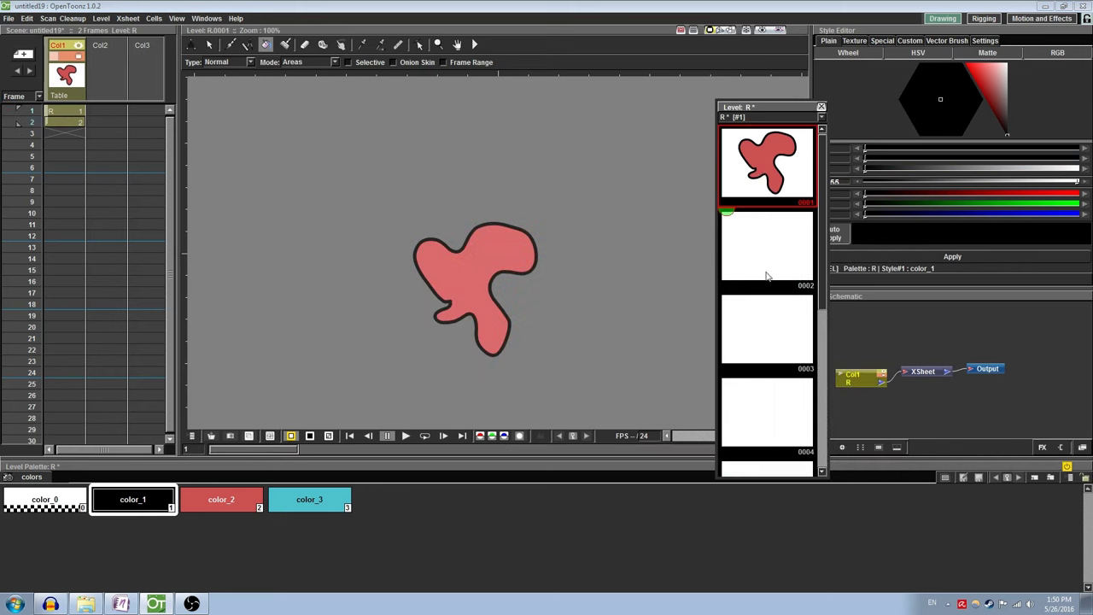
pyautogui.scroll(-3, 766, 276)
pyautogui.keyDown('shift'); pyautogui.click(767, 348); pyautogui.keyUp('shift')
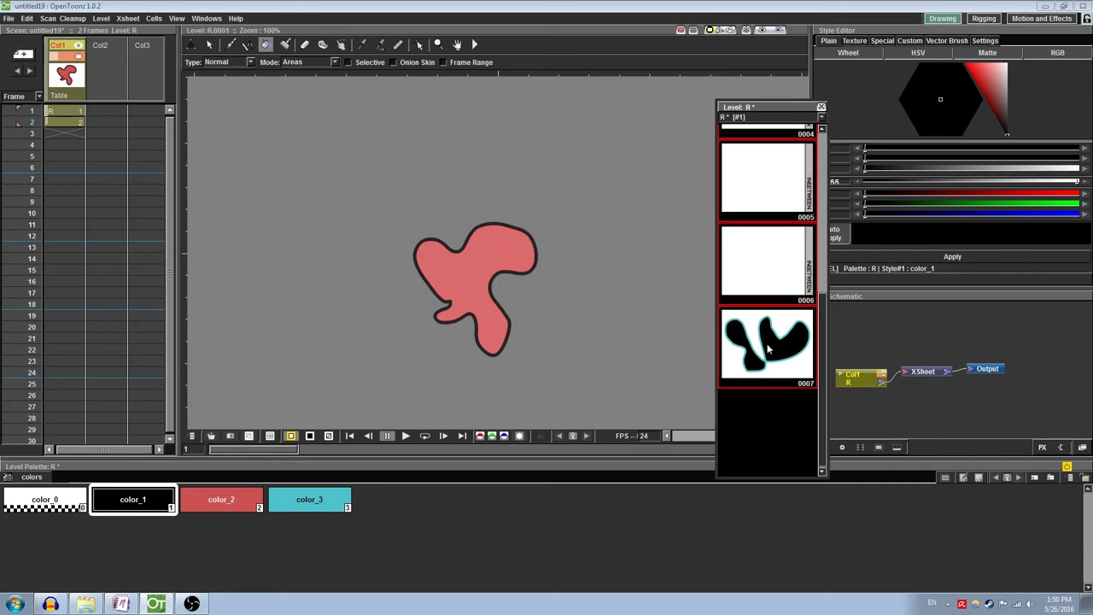
pyautogui.click(810, 175)
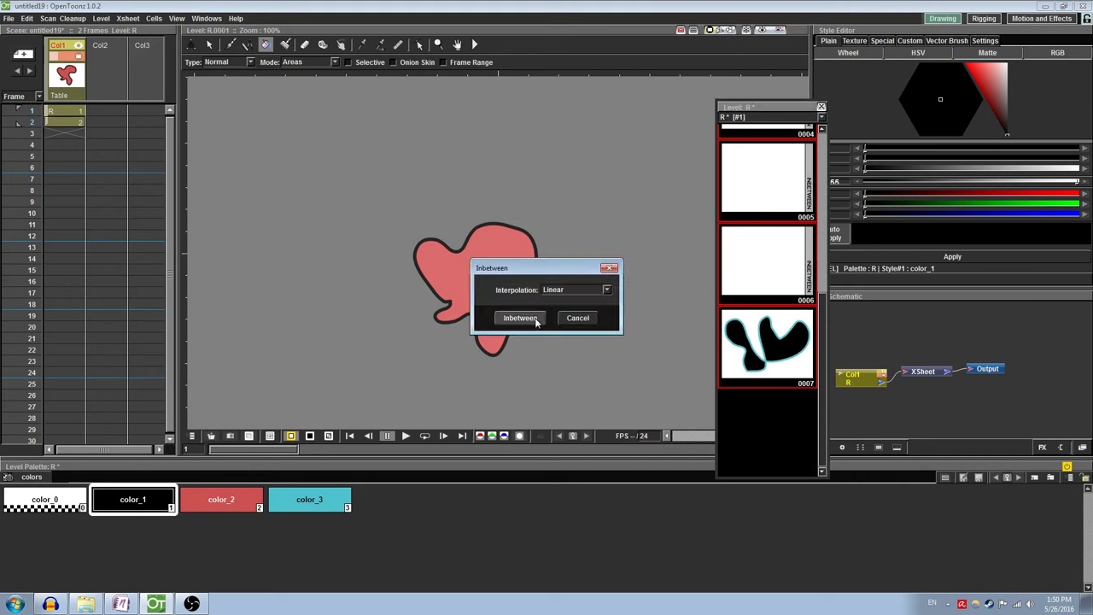
pyautogui.click(556, 290)
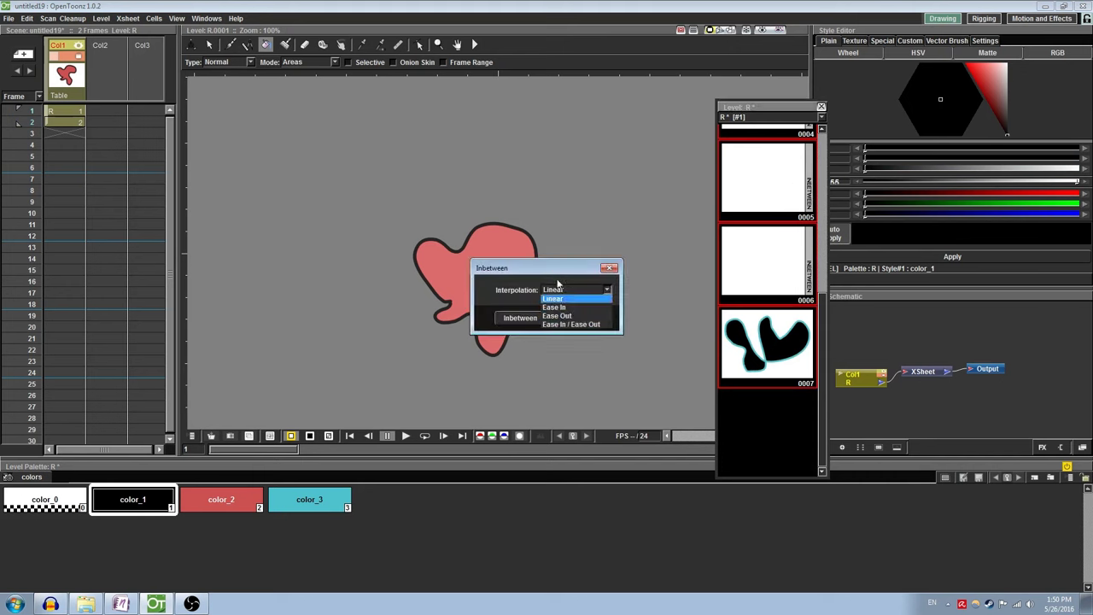
pyautogui.click(556, 298)
pyautogui.click(521, 319)
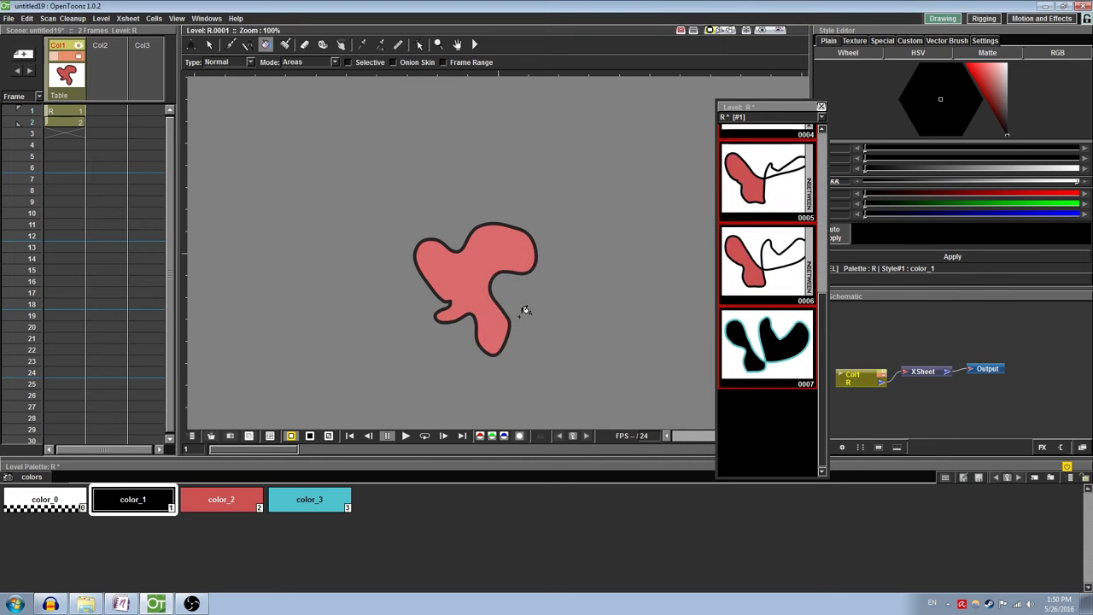
# - Step through drawings 0001 to 0007 to preview the red blob morphing into the black shape
pyautogui.scroll(4, 745, 246)
pyautogui.click(771, 171)
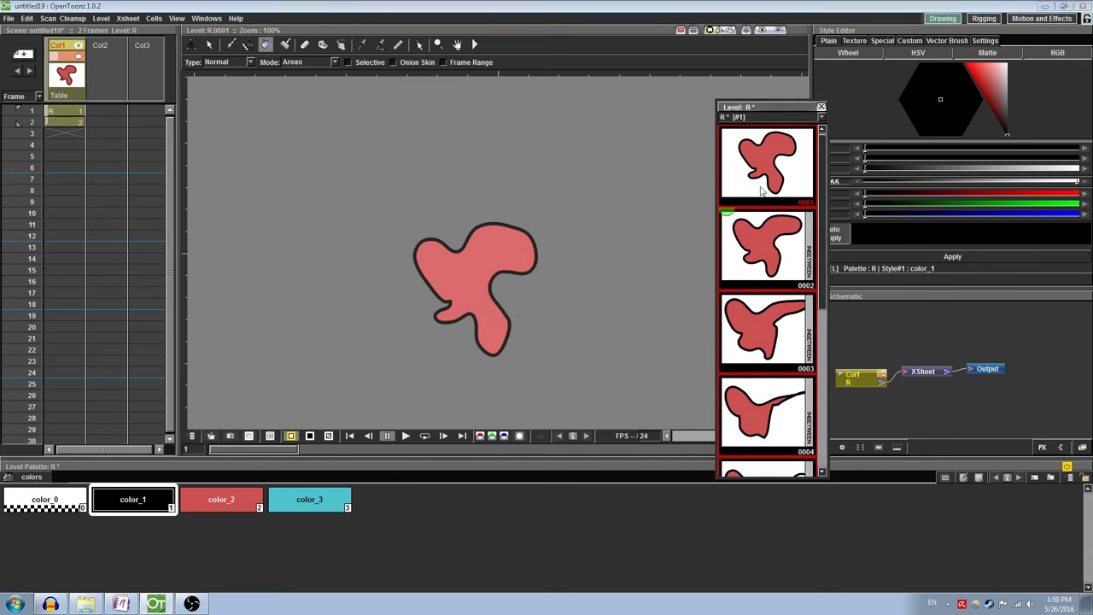
pyautogui.click(755, 237)
pyautogui.click(759, 192)
pyautogui.press('Down')
pyautogui.press('Down')
pyautogui.press('Down')
pyautogui.press('Down')
pyautogui.press('Down')
pyautogui.press('Down')
pyautogui.press('Up')
pyautogui.press('Up')
pyautogui.press('Up')
pyautogui.press('Up')
pyautogui.press('Up')
pyautogui.press('Up')
pyautogui.press('Down')
pyautogui.press('Down')
pyautogui.press('Down')
pyautogui.press('Down')
pyautogui.press('Down')
pyautogui.press('Down')
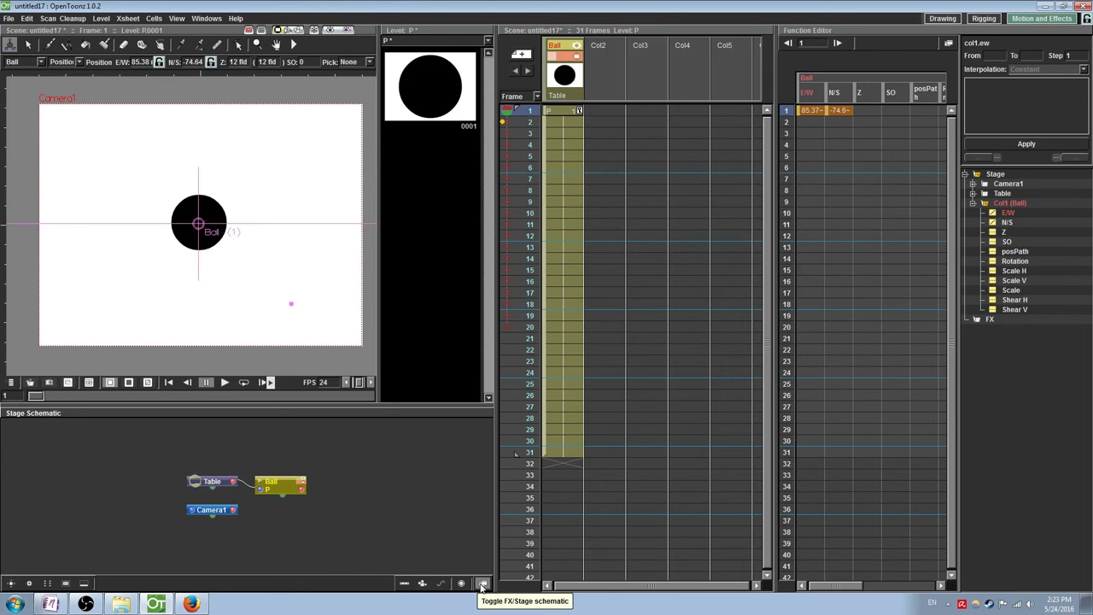
# - In the FX schematic, move the Ball node up-left and shift the XSheet and Output nodes right
pyautogui.click(483, 584)
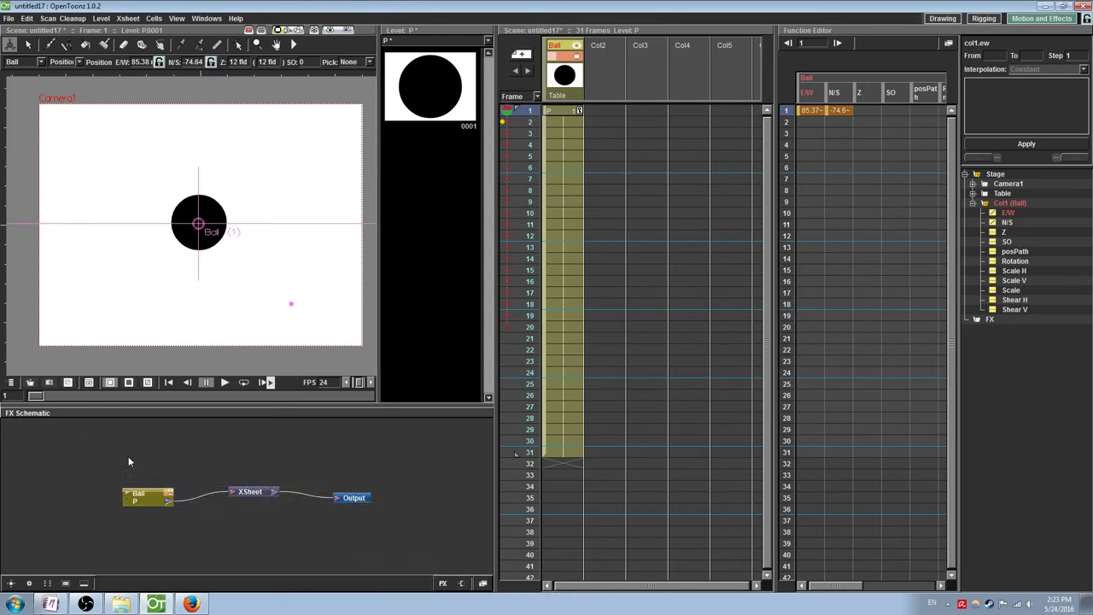
pyautogui.click(149, 500)
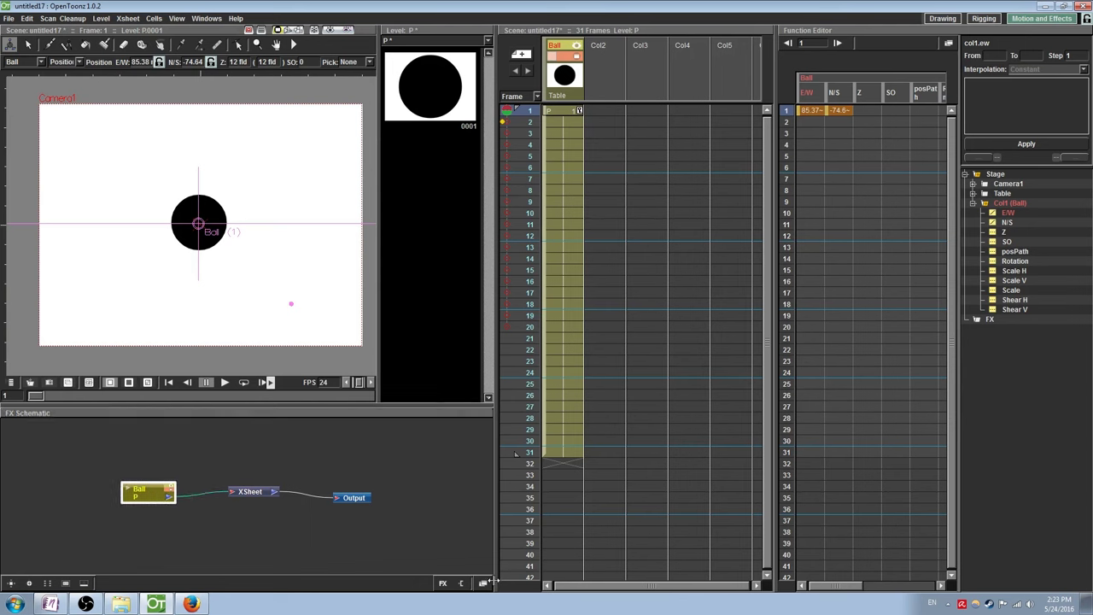
pyautogui.moveTo(260, 492); pyautogui.dragTo(259, 498)
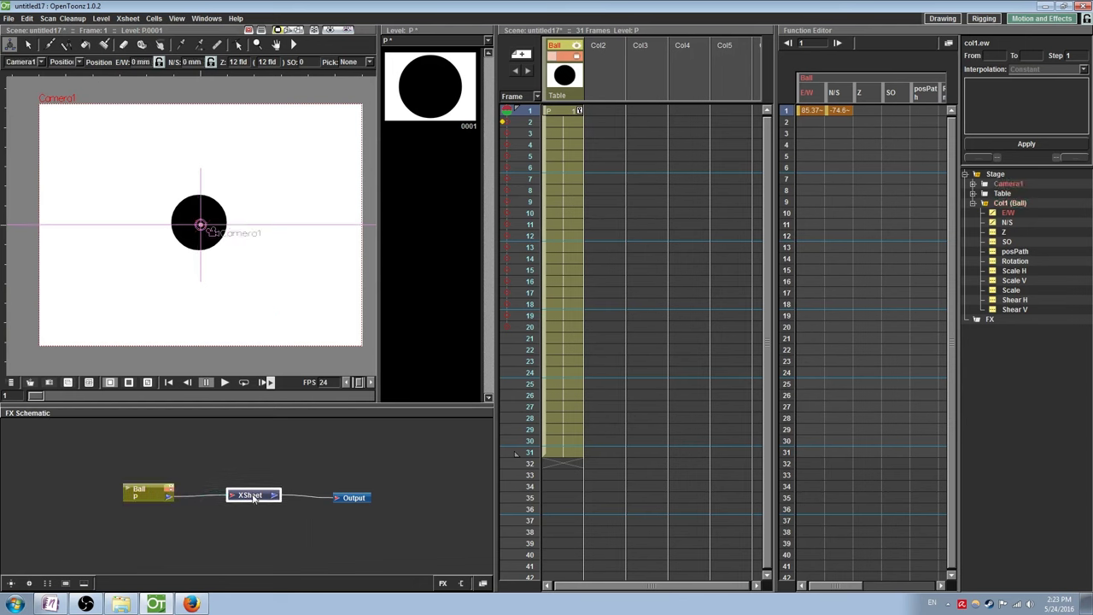
pyautogui.click(483, 583)
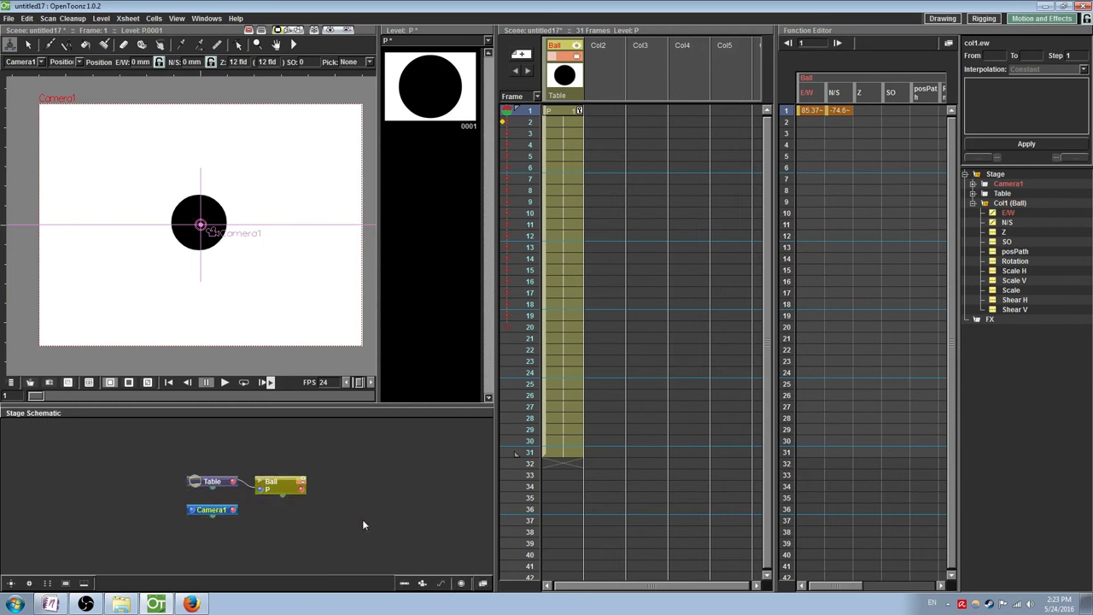
pyautogui.click(482, 583)
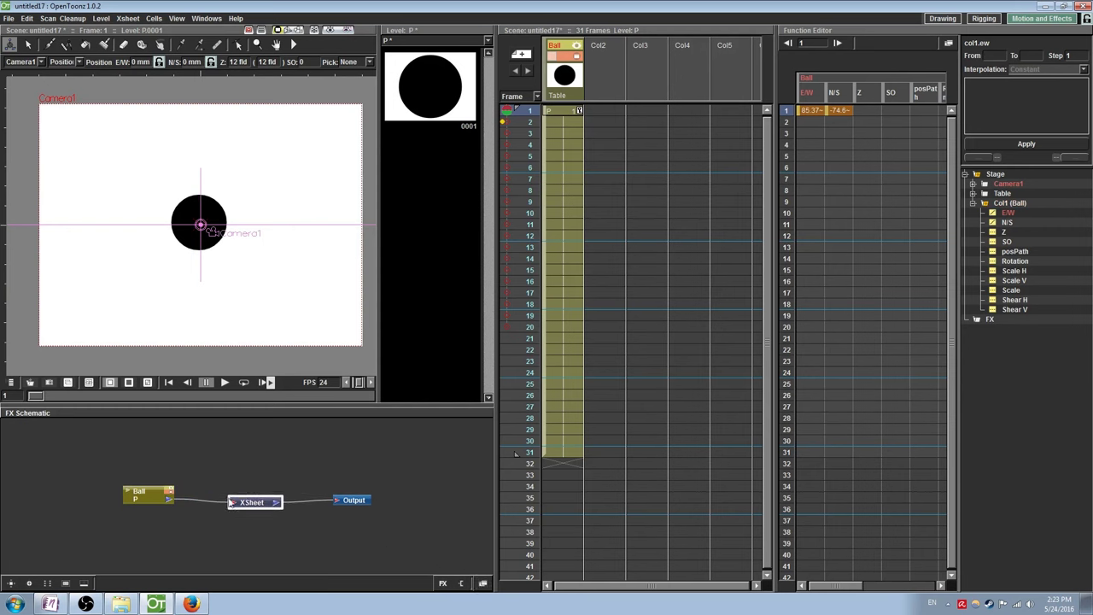
pyautogui.click(146, 498)
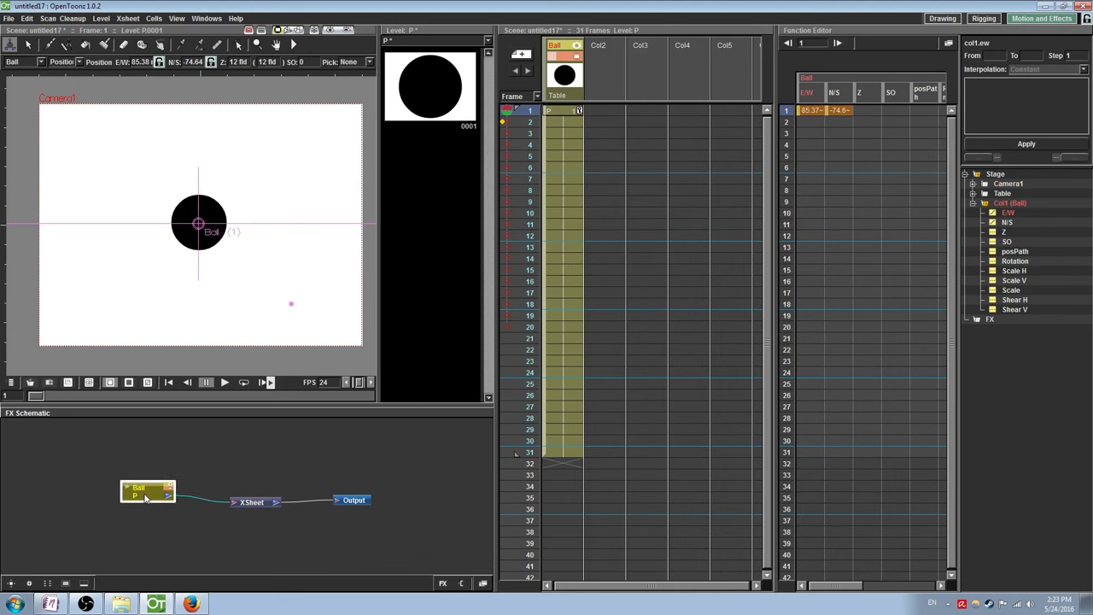
pyautogui.moveTo(146, 495); pyautogui.dragTo(124, 486)
pyautogui.moveTo(247, 507)
pyautogui.mouseDown()
pyautogui.moveTo(251, 458)
pyautogui.moveTo(242, 498)
pyautogui.mouseUp()
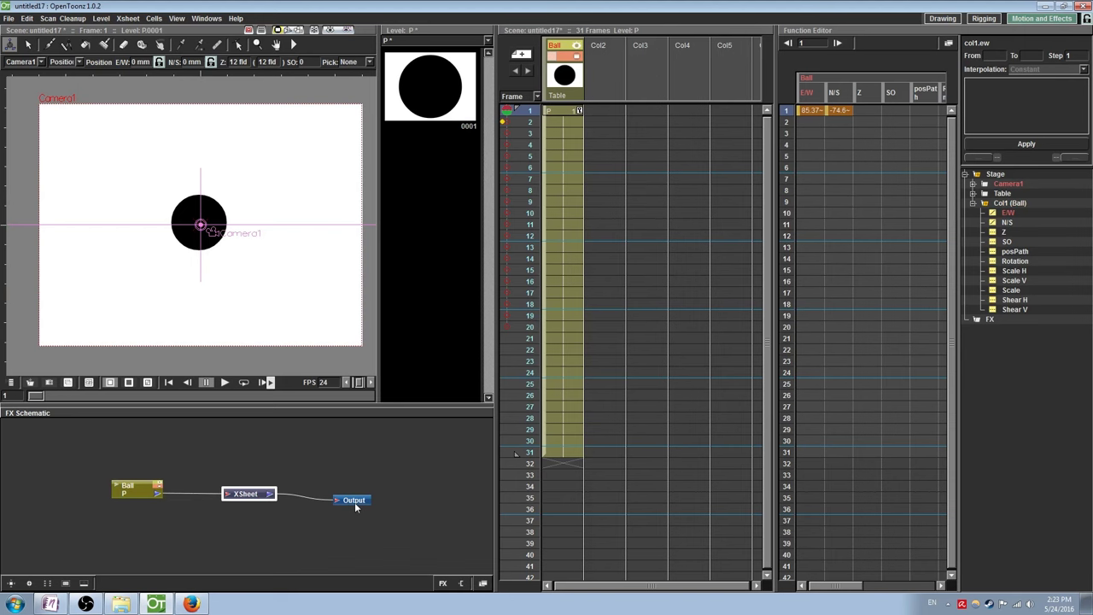
pyautogui.moveTo(355, 503)
pyautogui.mouseDown()
pyautogui.moveTo(367, 453)
pyautogui.moveTo(368, 502)
pyautogui.mouseUp()
pyautogui.moveTo(245, 500); pyautogui.dragTo(286, 500)
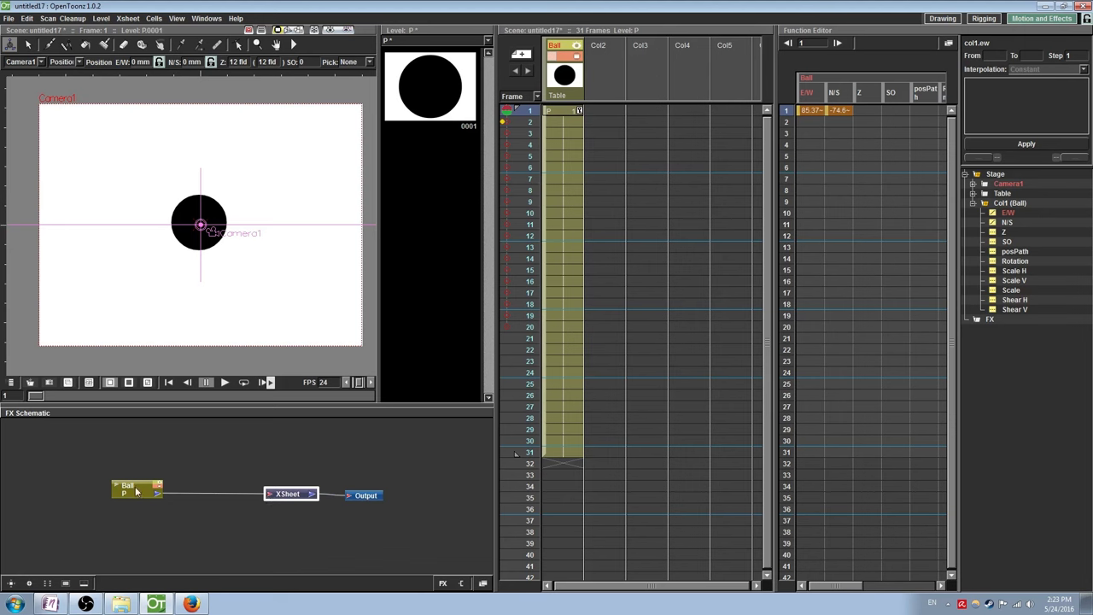
pyautogui.moveTo(139, 493); pyautogui.dragTo(145, 479)
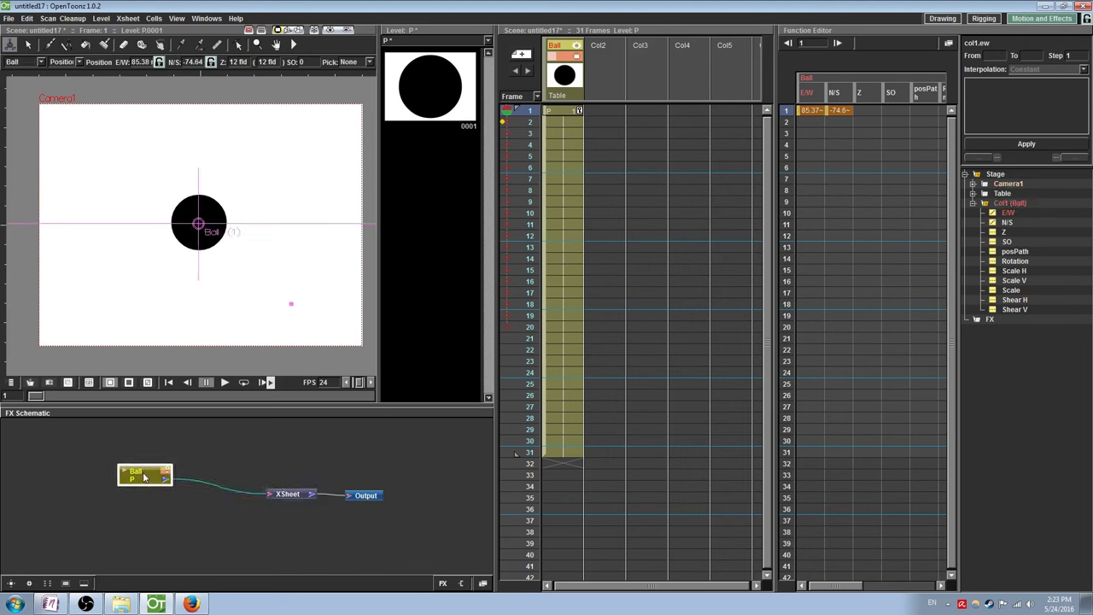
# - Try inserting Blur effects on the Ball node, undoing Blur03 and deleting Blur04
pyautogui.rightClick(150, 476)
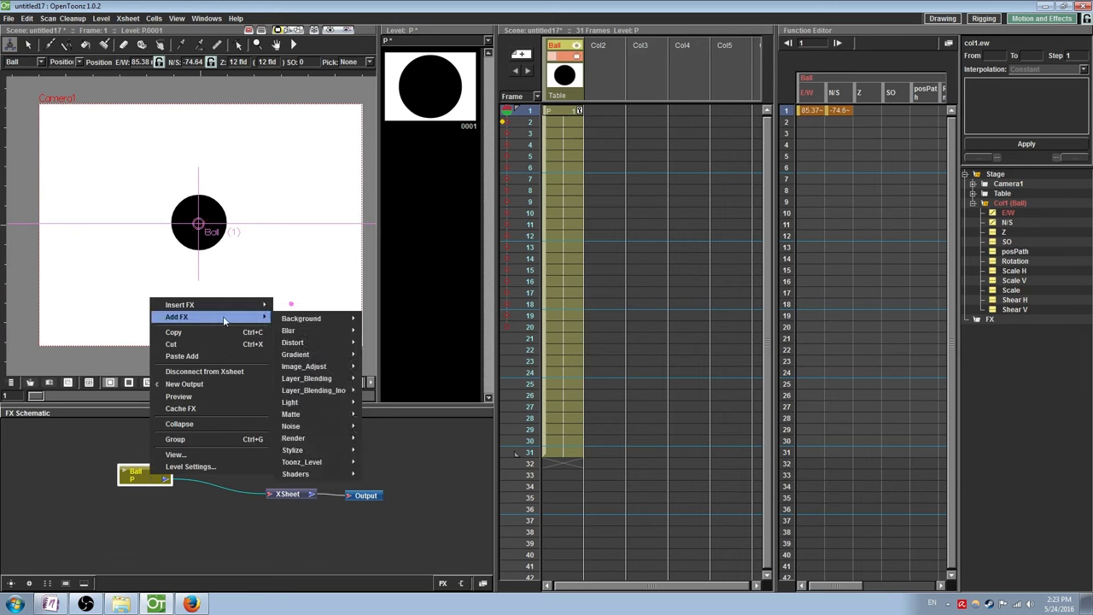
pyautogui.moveTo(217, 306)
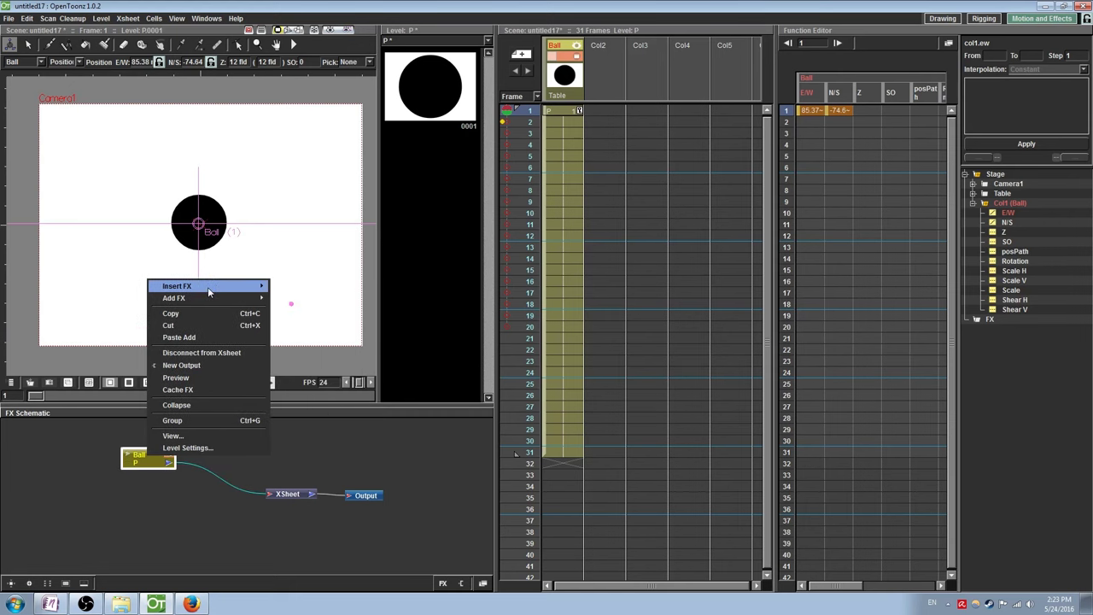
pyautogui.moveTo(213, 287)
pyautogui.moveTo(307, 300)
pyautogui.click(374, 304)
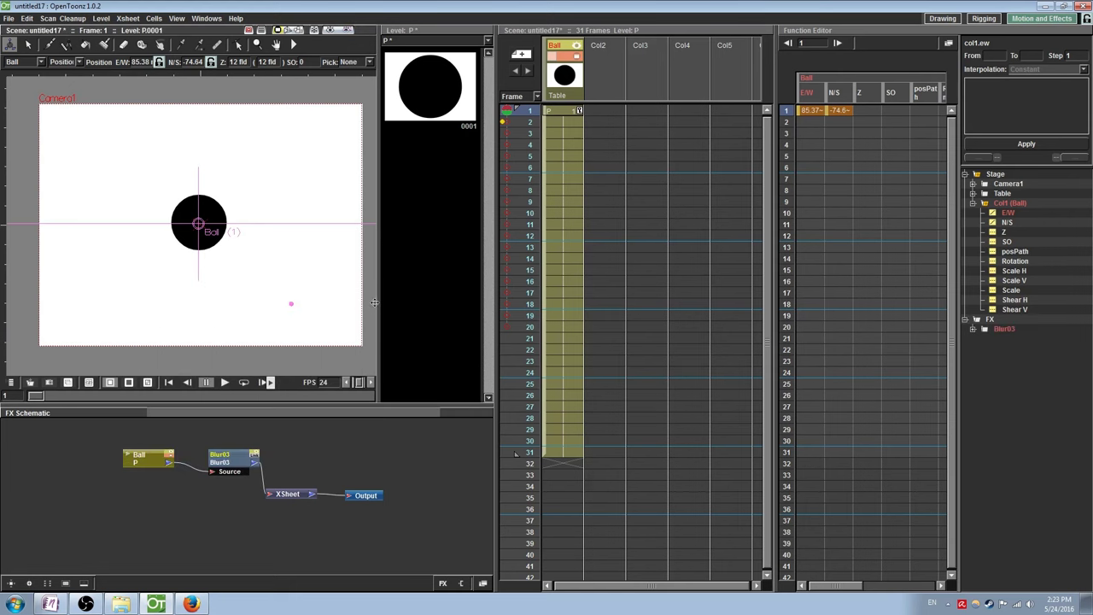
pyautogui.hotkey('ctrl', 'z')
pyautogui.rightClick(137, 458)
pyautogui.moveTo(215, 300)
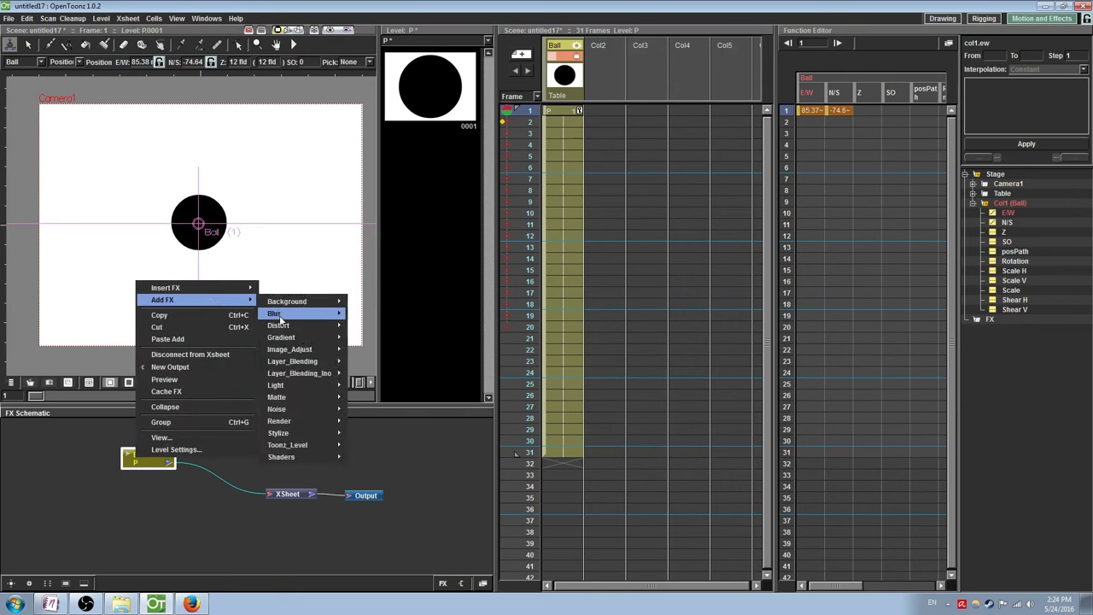
pyautogui.moveTo(273, 313)
pyautogui.click(376, 313)
pyautogui.click(225, 463)
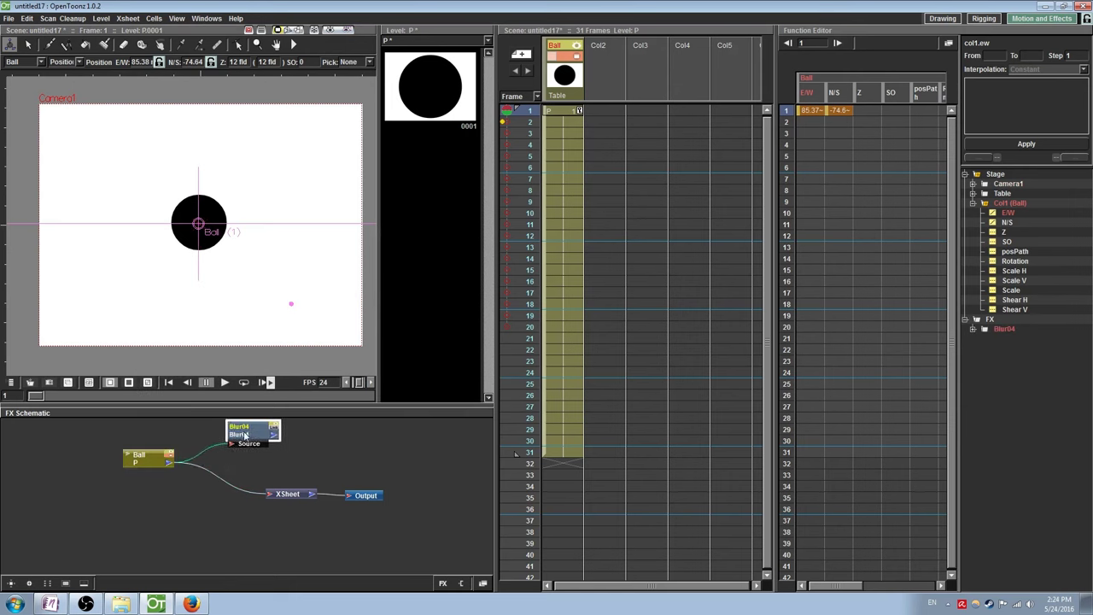
pyautogui.press('Delete')
# - Insert a Blur effect (Blur05) between the Ball and XSheet nodes
pyautogui.click(141, 462)
pyautogui.rightClick(141, 461)
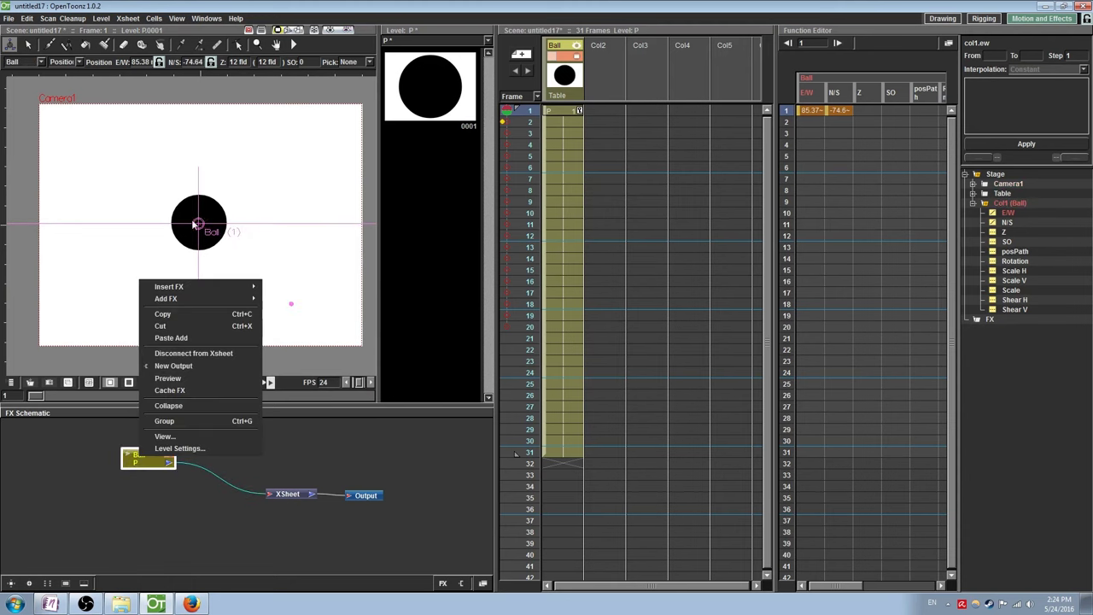
pyautogui.moveTo(214, 288)
pyautogui.moveTo(303, 302)
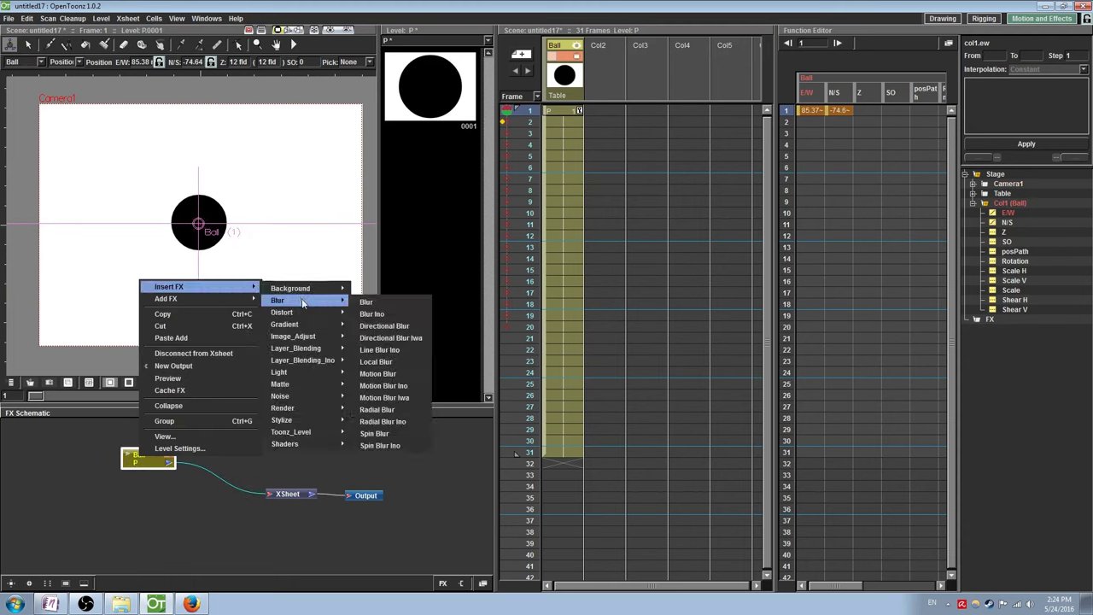
pyautogui.click(368, 302)
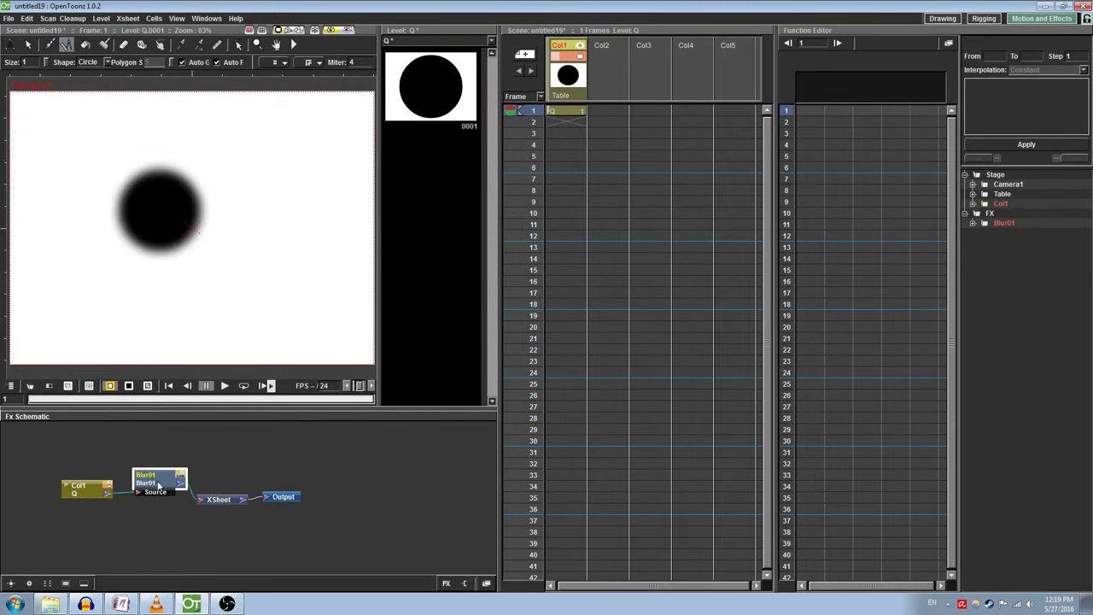
pyautogui.moveTo(158, 475); pyautogui.dragTo(153, 453)
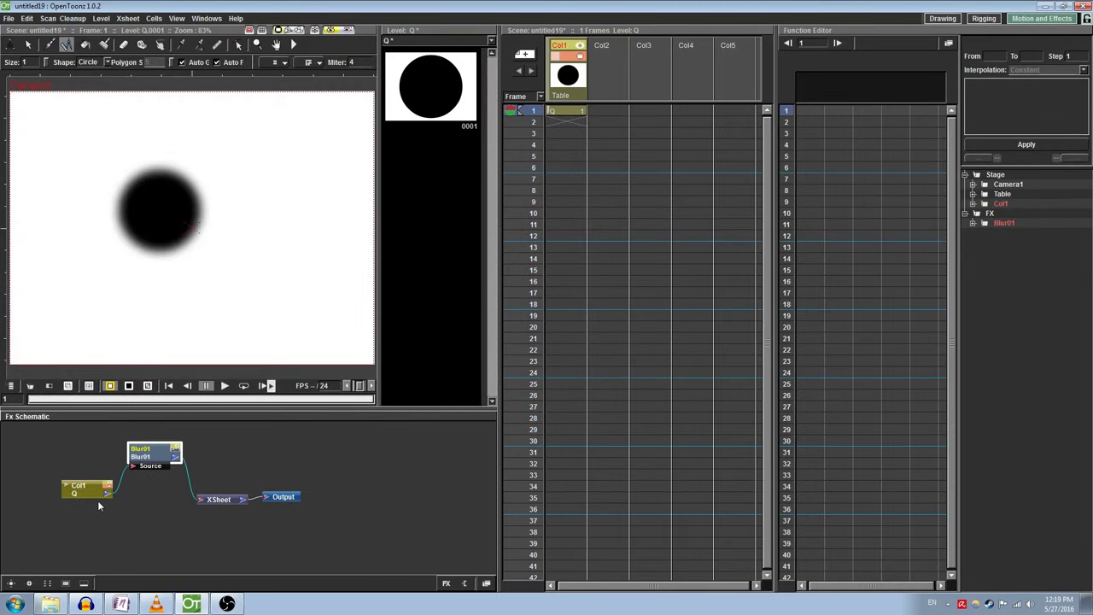
pyautogui.moveTo(107, 496); pyautogui.dragTo(201, 502)
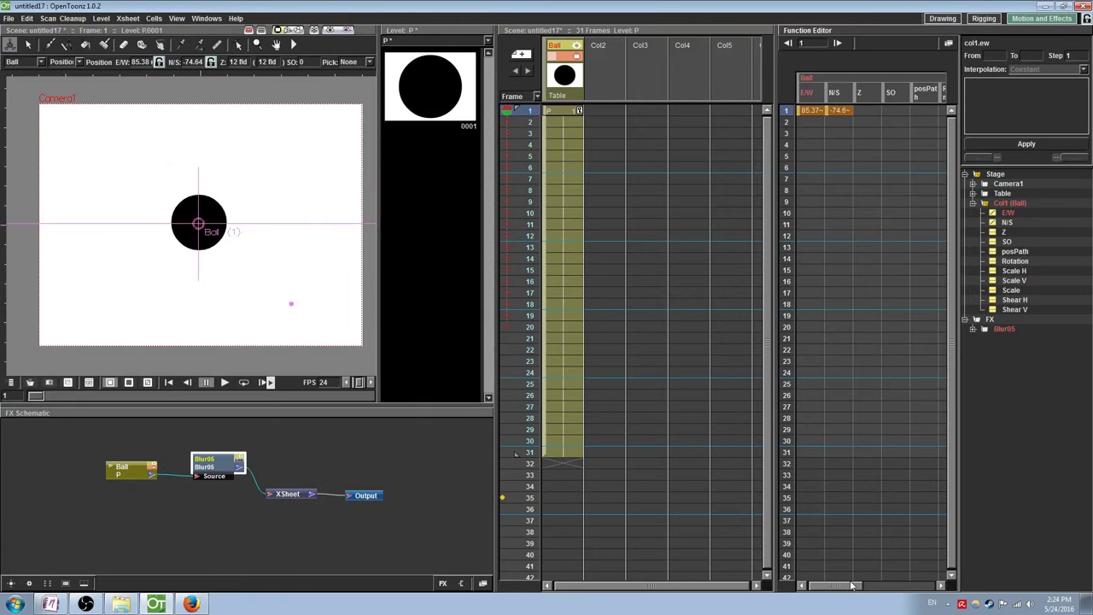
pyautogui.moveTo(853, 586); pyautogui.dragTo(928, 586)
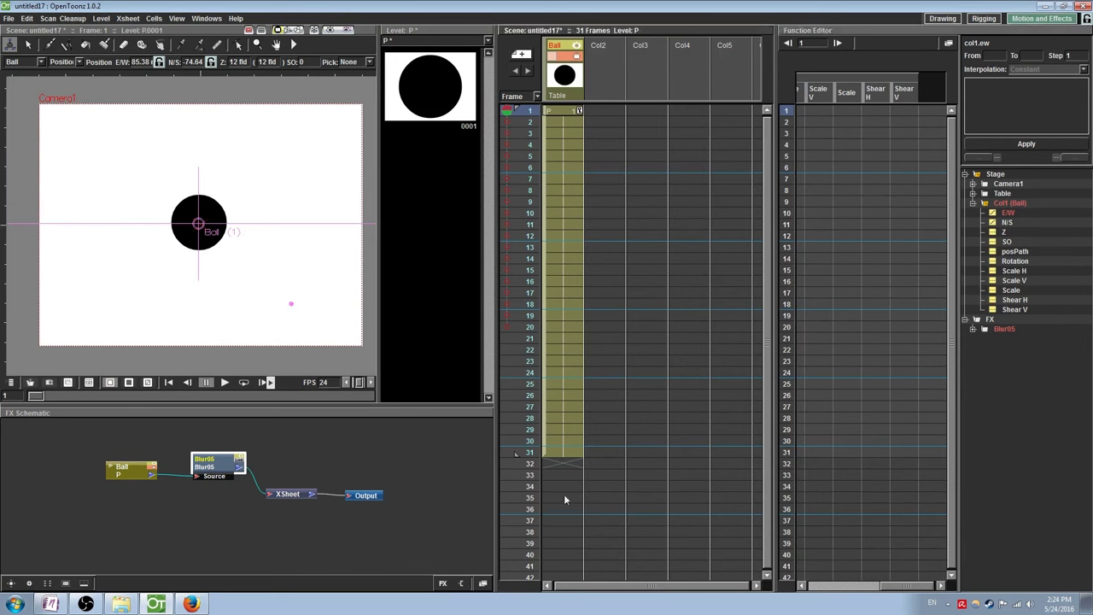
# - Open the Blur05 effect's settings to check its blur Value, then close them
pyautogui.click(999, 332)
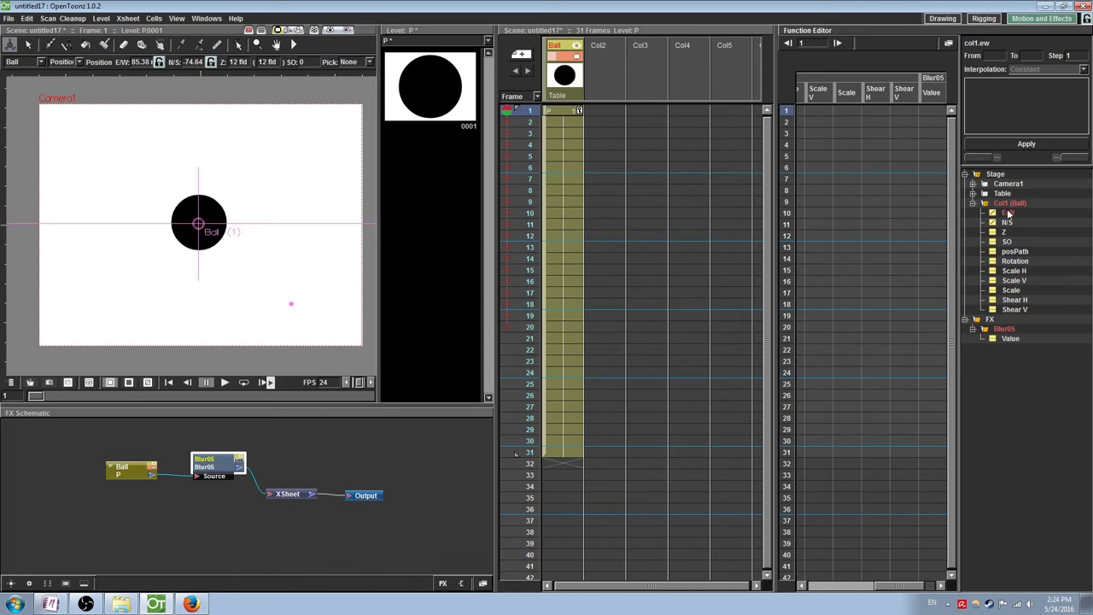
pyautogui.click(1012, 251)
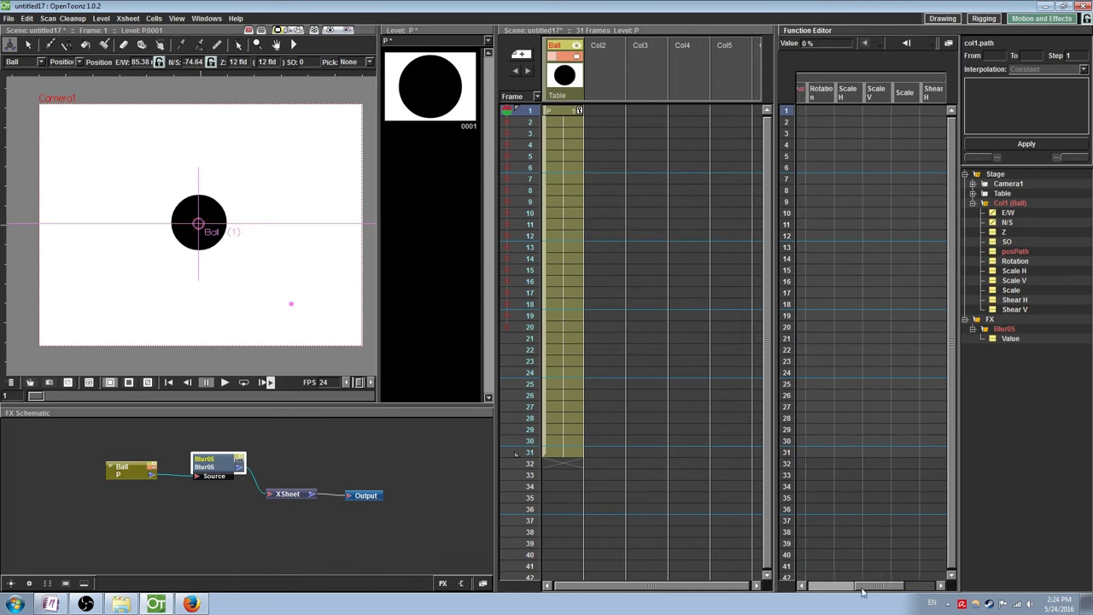
pyautogui.hscroll(-3, 854, 586)
pyautogui.rightClick(199, 473)
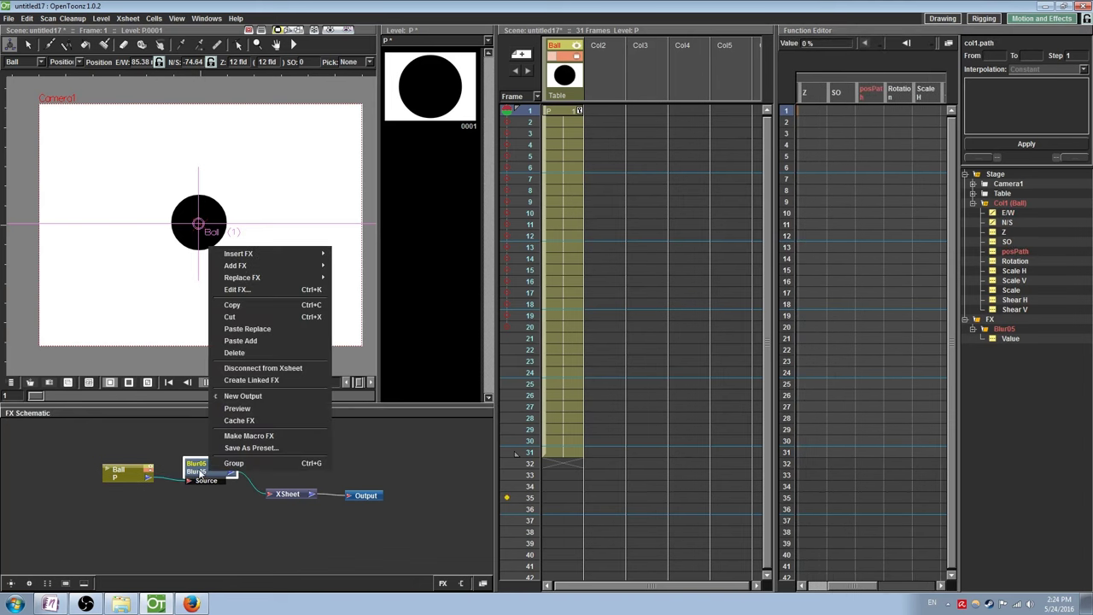
pyautogui.click(242, 292)
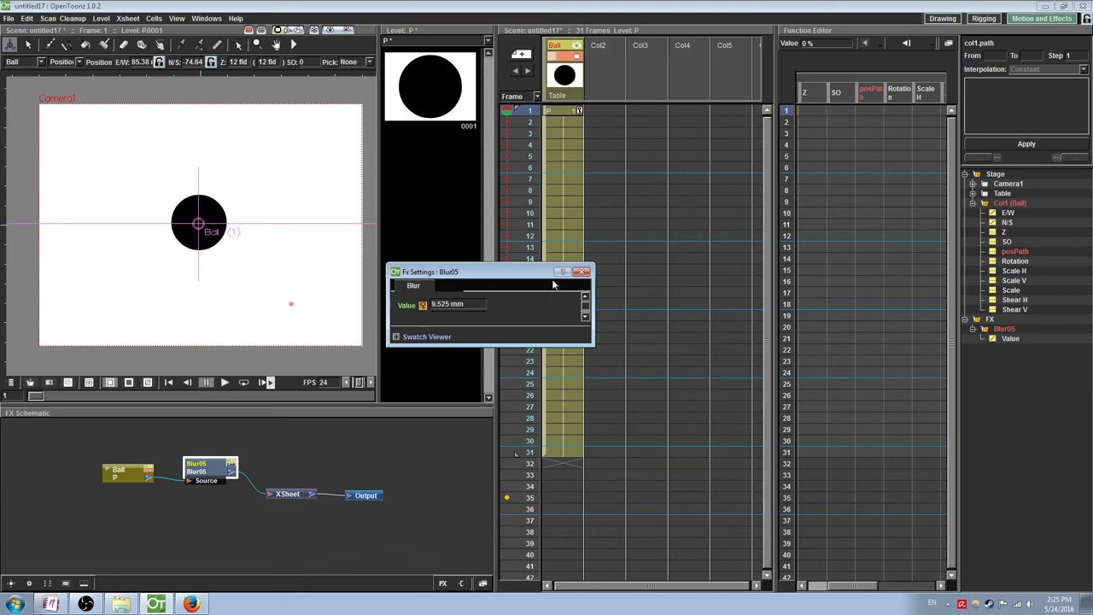
pyautogui.click(582, 271)
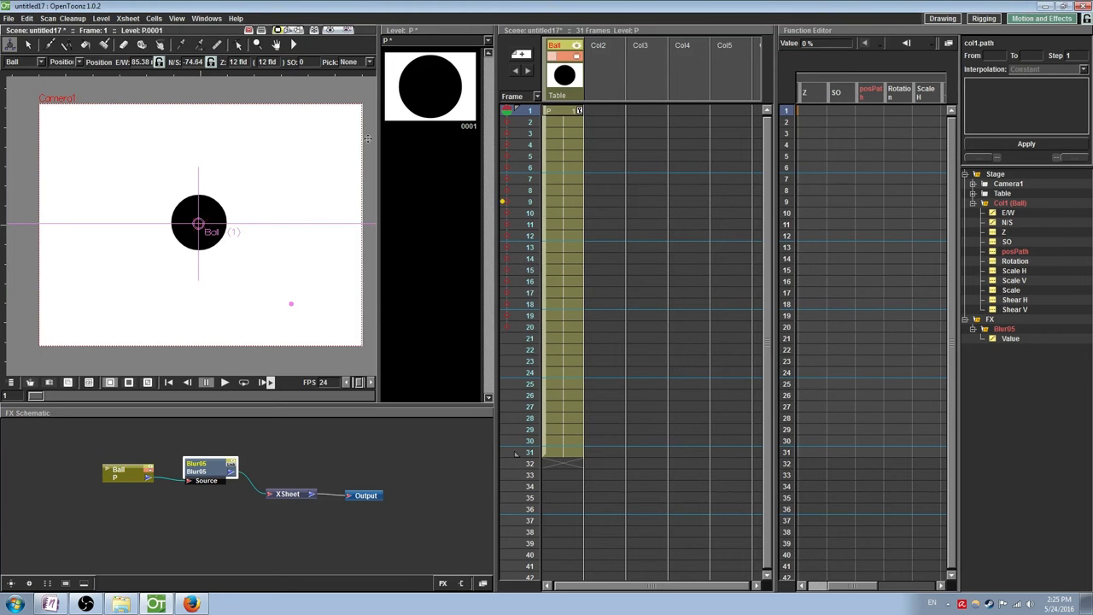
# - Turn on the viewer's rendered preview to see the blurred ball and recheck Blur05's settings
pyautogui.click(346, 31)
pyautogui.click(333, 31)
pyautogui.click(330, 31)
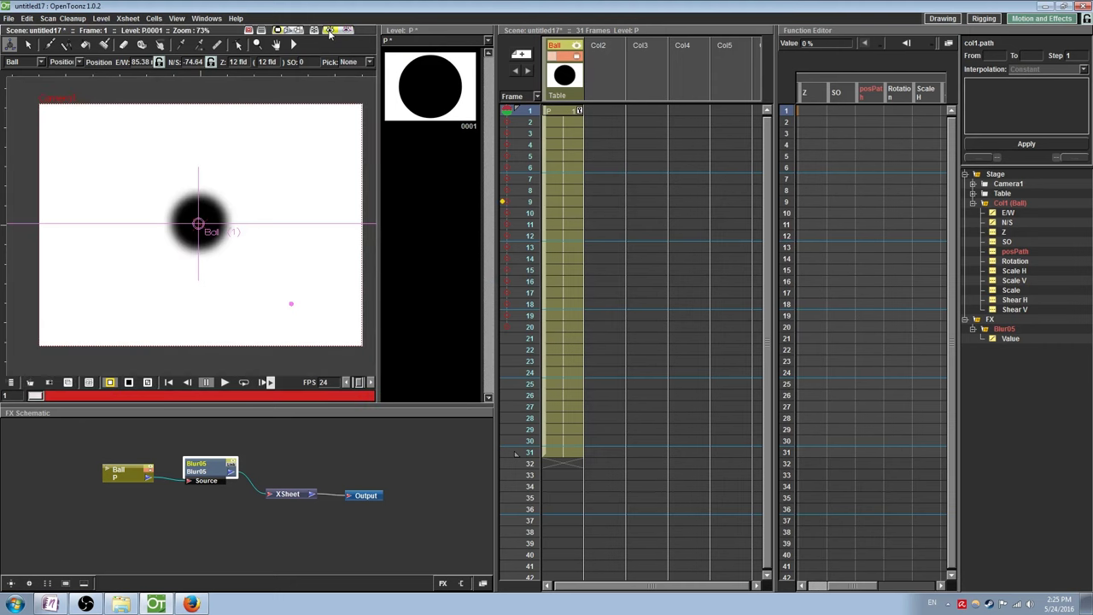
pyautogui.doubleClick(213, 477)
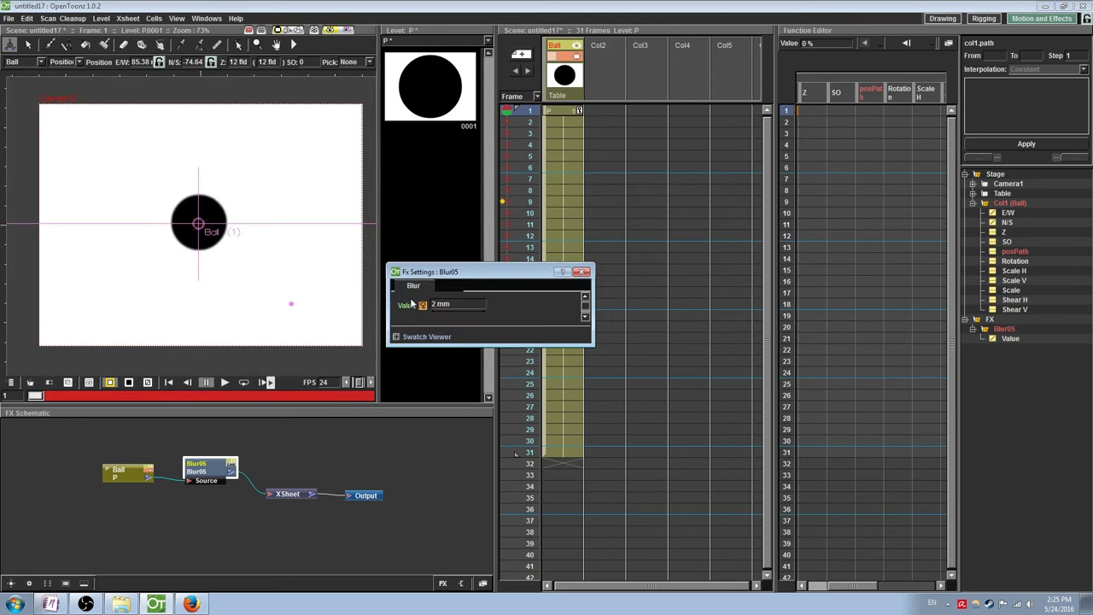
pyautogui.click(582, 272)
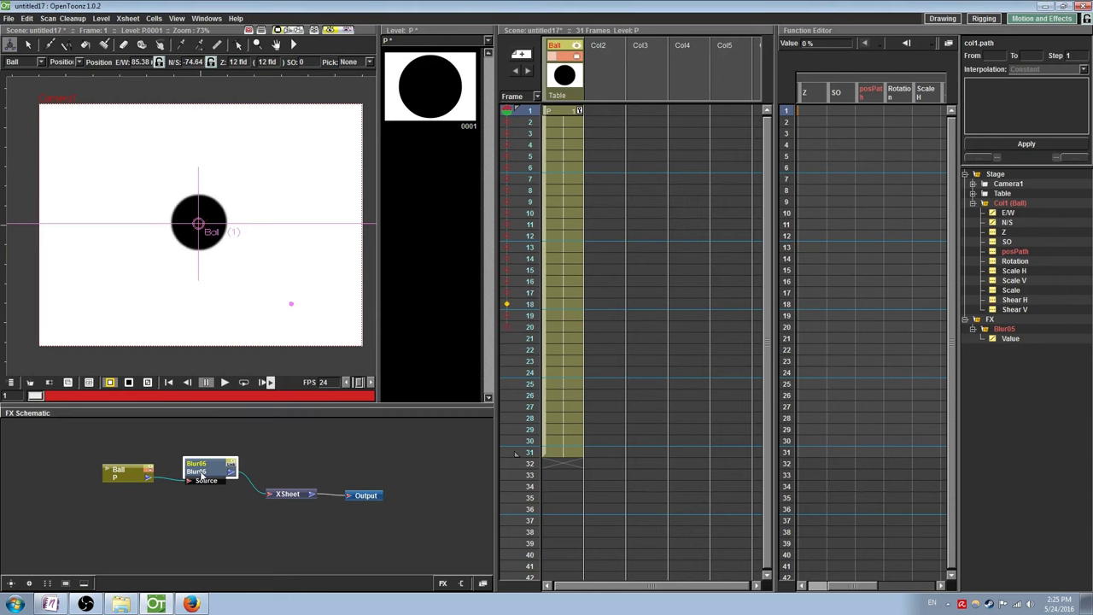
# - Delete Blur05, add a Multi Radial Gradient, and place its Col1 node above Ball
pyautogui.press('Delete')
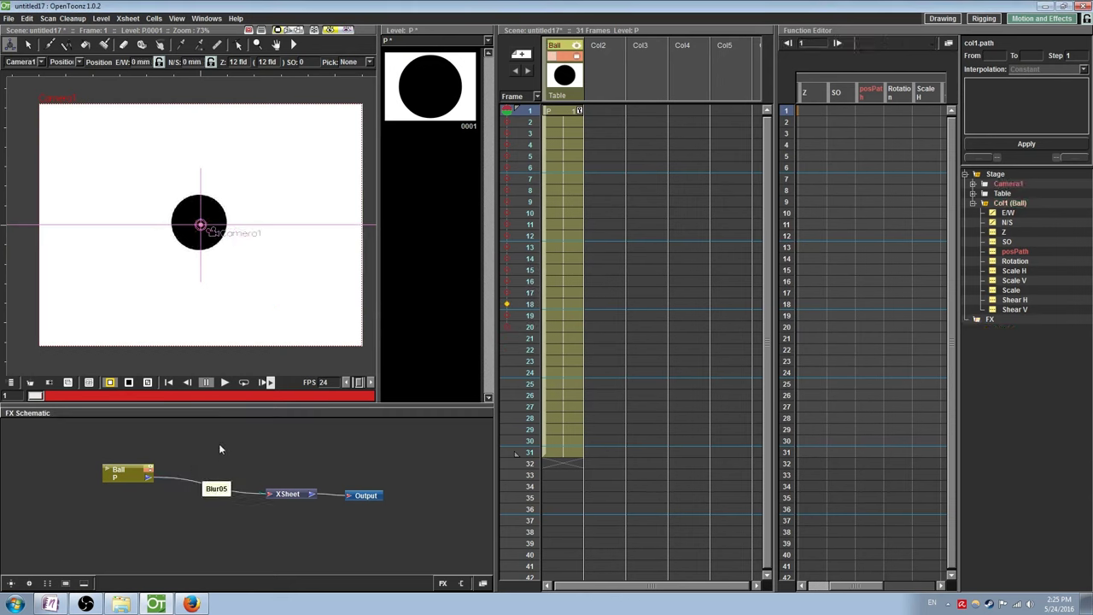
pyautogui.rightClick(220, 445)
pyautogui.moveTo(248, 452)
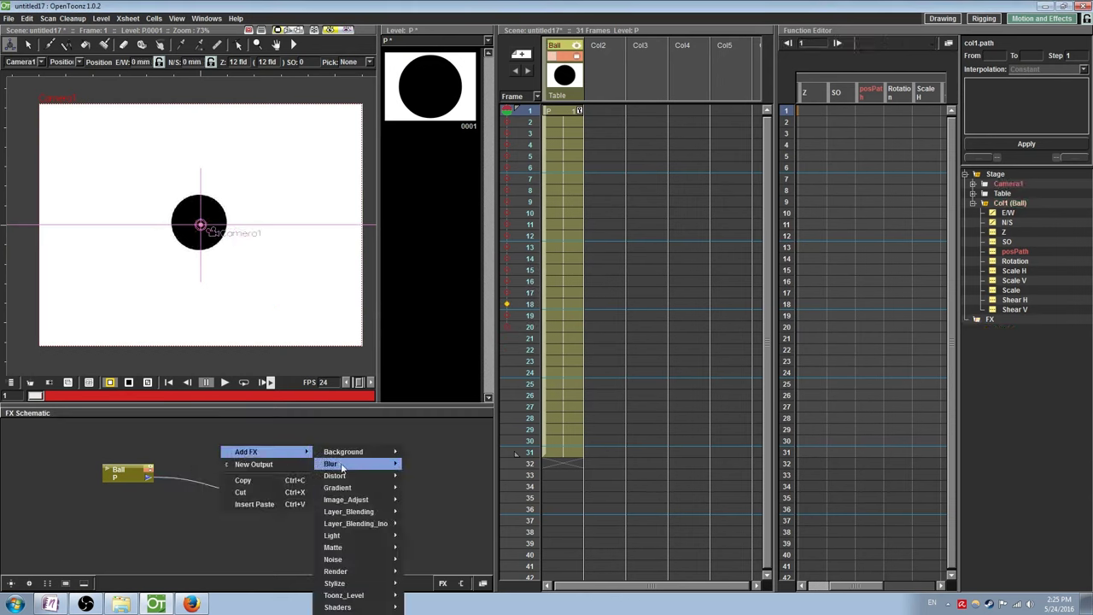
pyautogui.moveTo(360, 488)
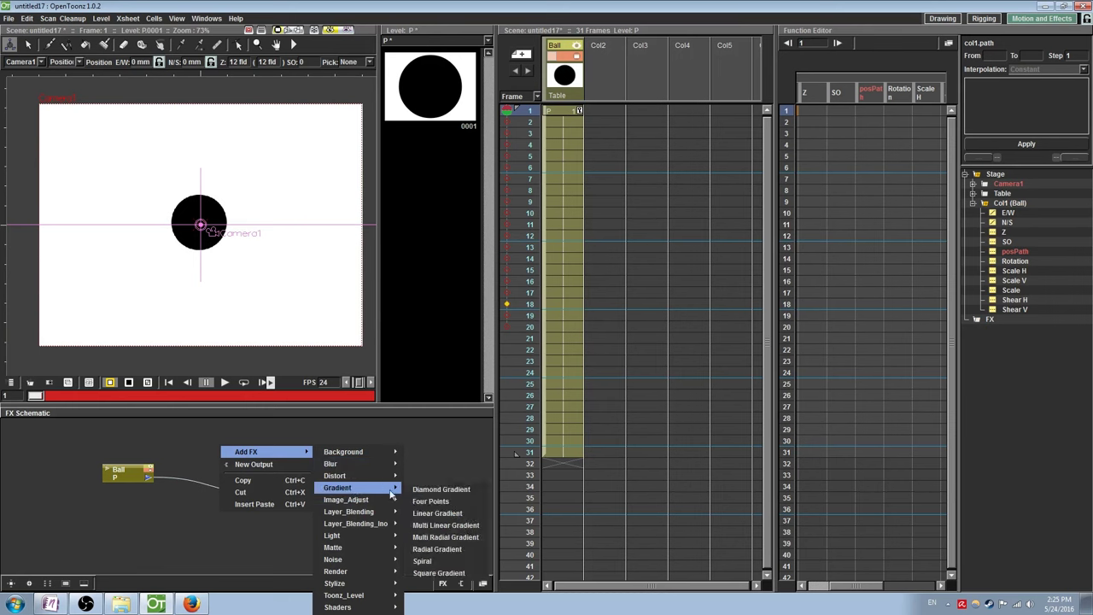
pyautogui.click(459, 544)
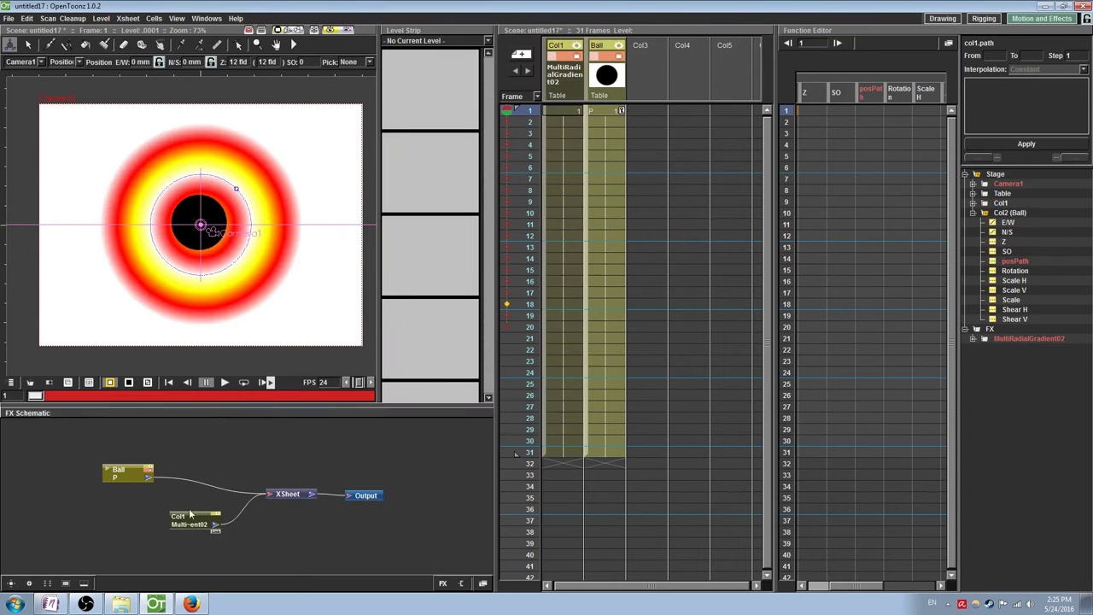
pyautogui.moveTo(192, 518); pyautogui.dragTo(195, 461)
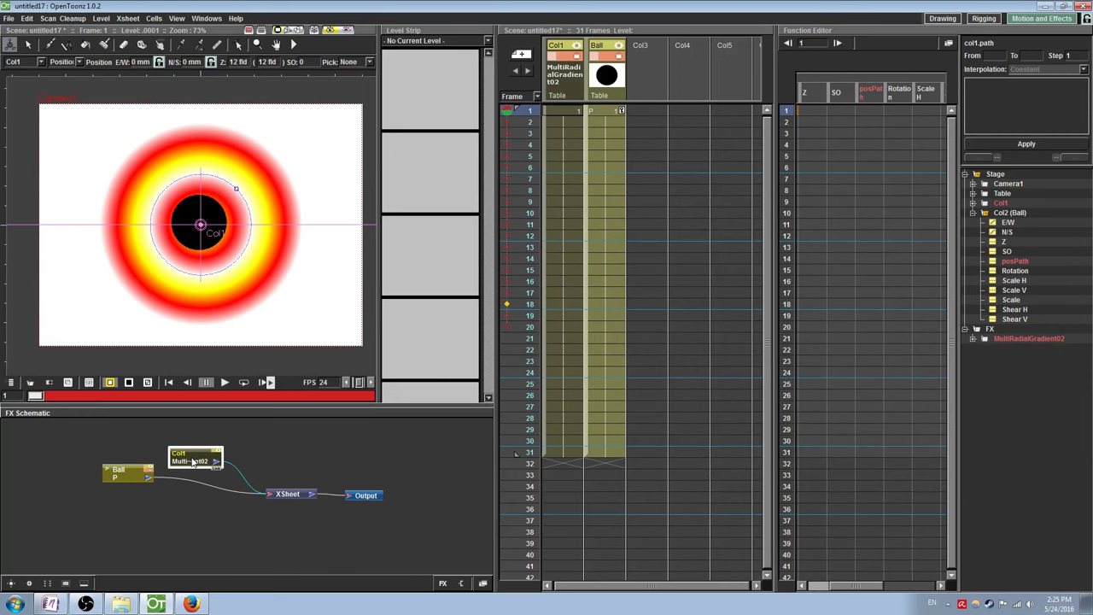
# - Open the Multi Radial Gradient settings, enlarge the window, and inspect its colour keys
pyautogui.click(565, 115)
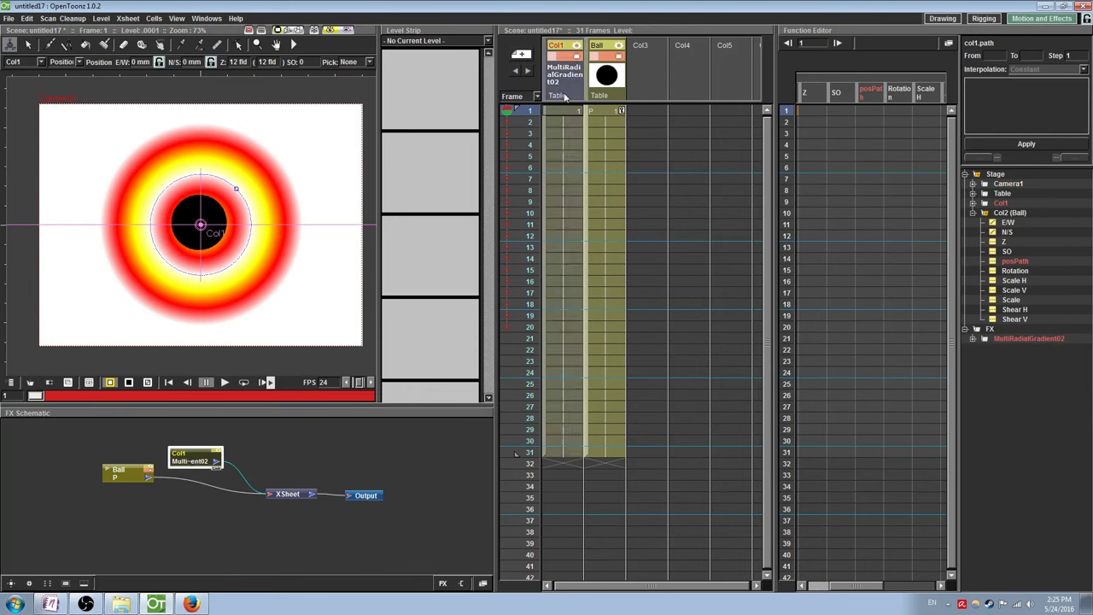
pyautogui.rightClick(196, 459)
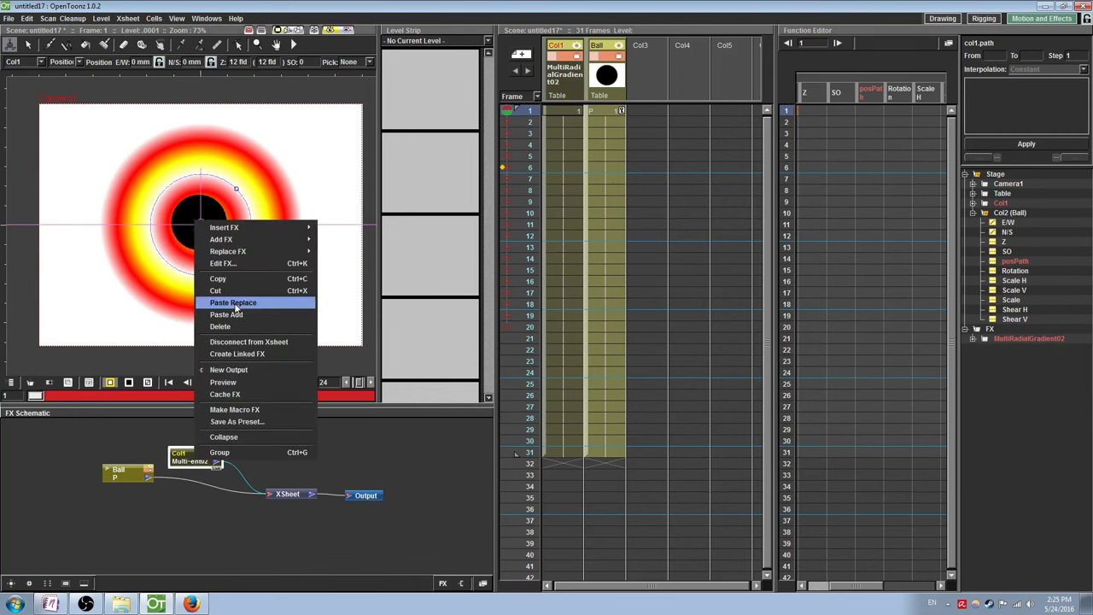
pyautogui.click(248, 264)
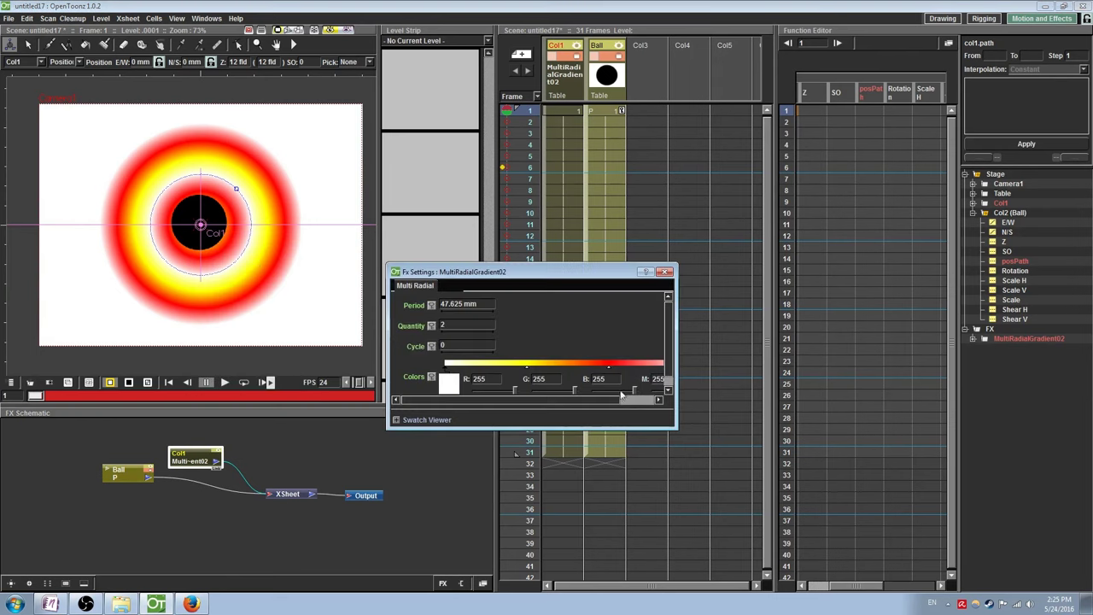
pyautogui.moveTo(674, 425); pyautogui.dragTo(743, 538)
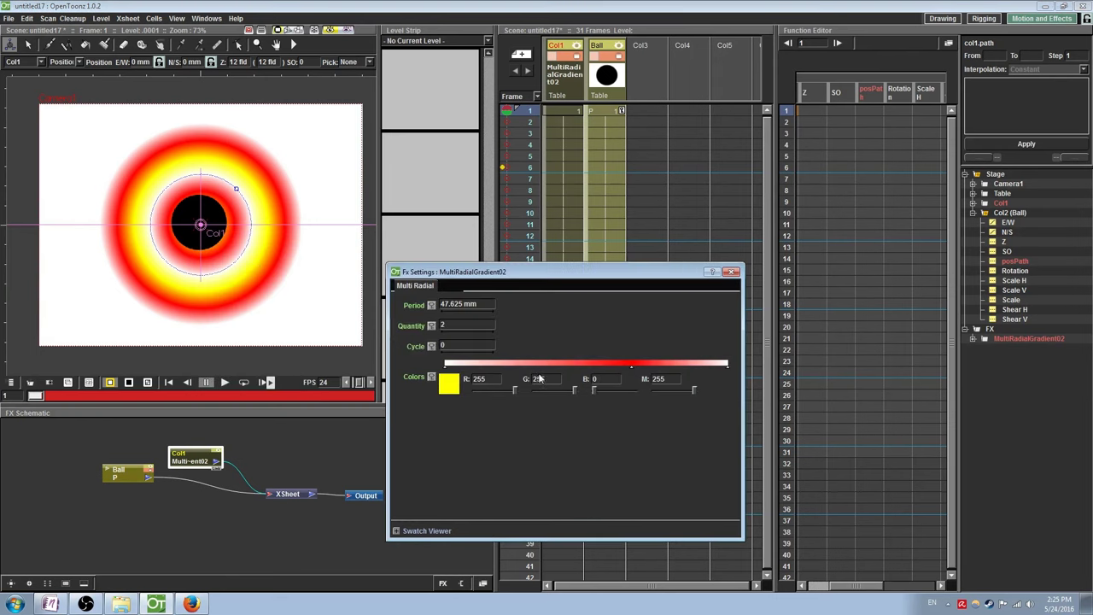
pyautogui.click(532, 367)
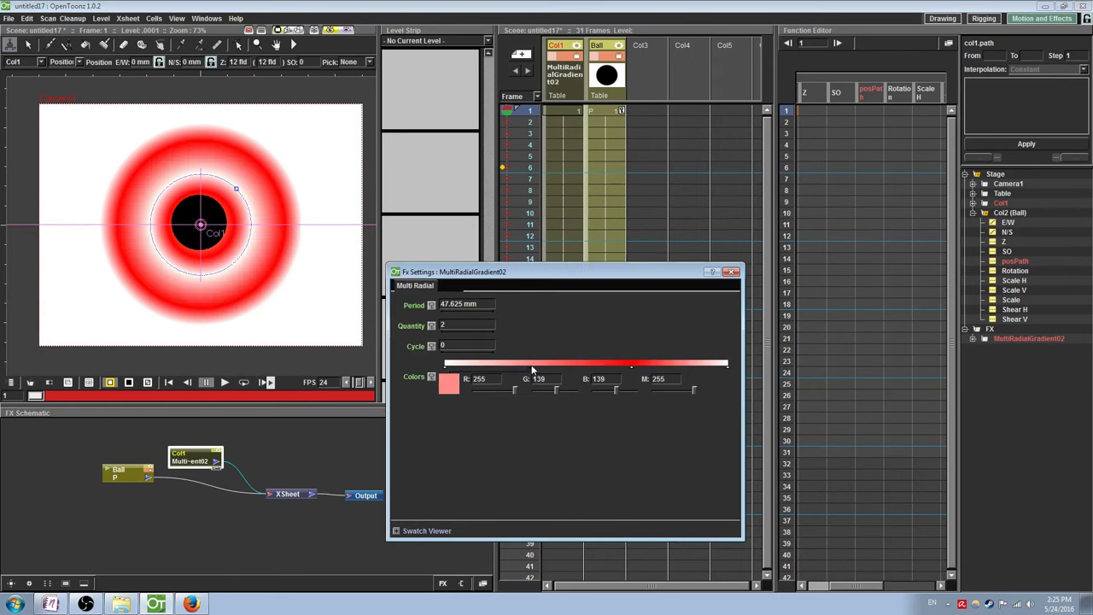
pyautogui.click(592, 372)
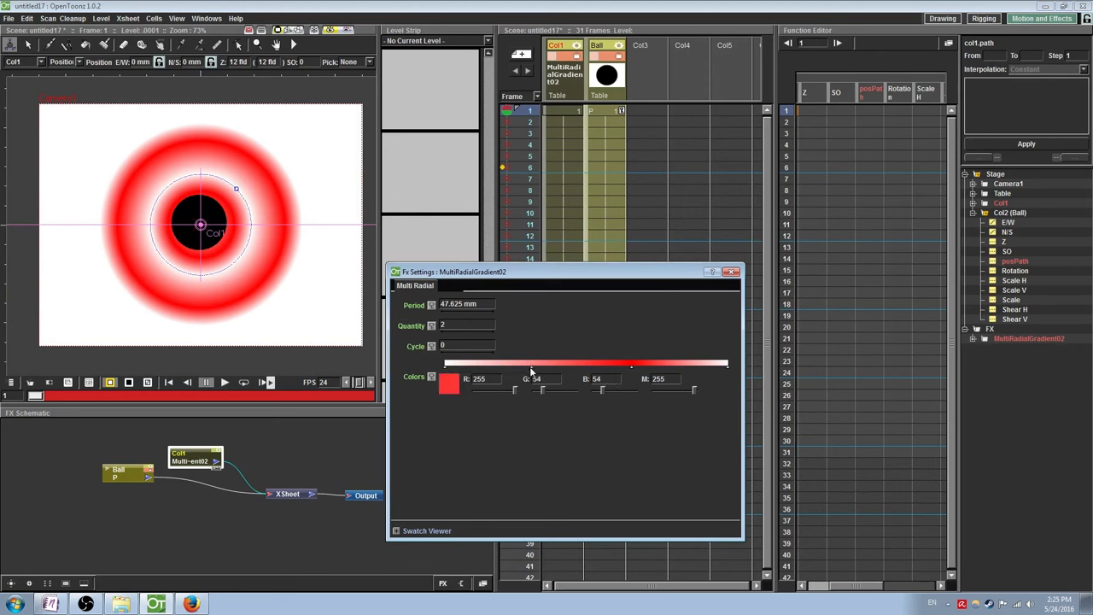
pyautogui.click(529, 366)
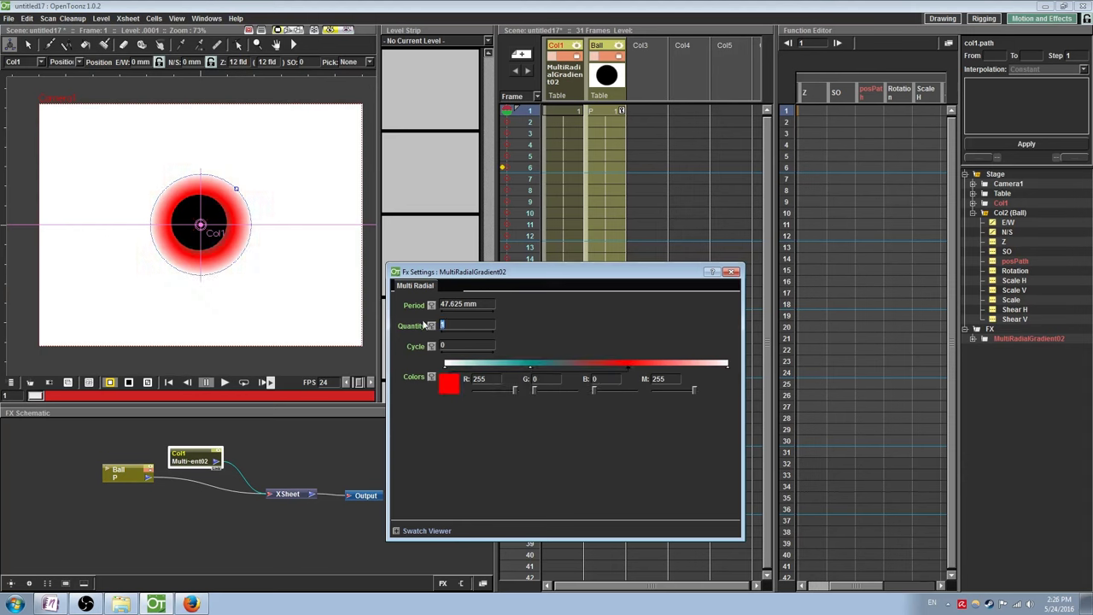
# - Set the gradient's Quantity to 1 and enlarge its radius to 86.187 mm
pyautogui.write('10')
pyautogui.press('Return')
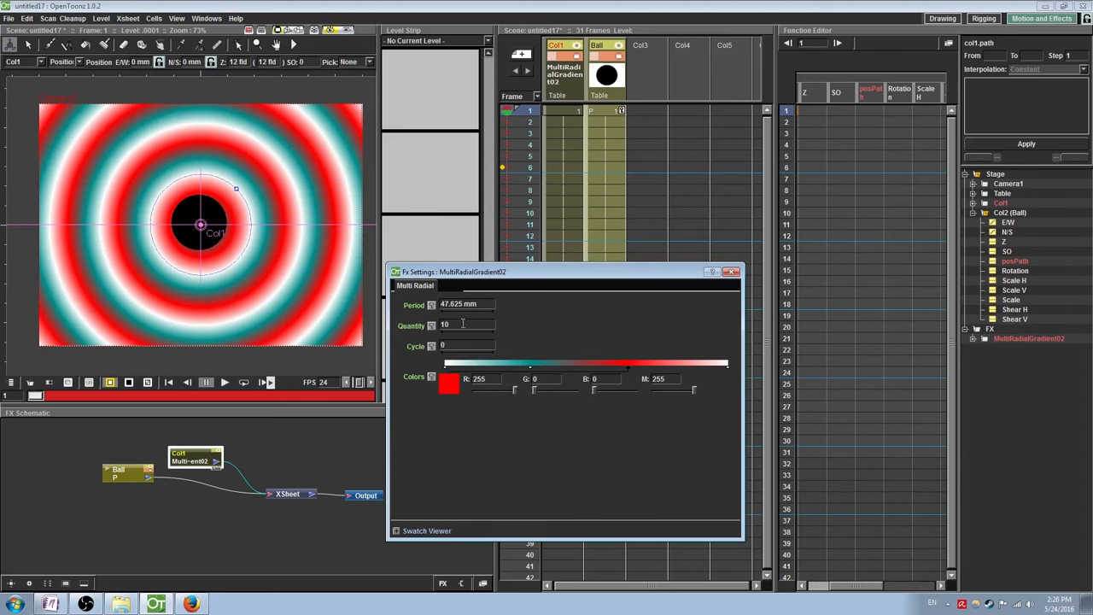
pyautogui.moveTo(462, 324); pyautogui.dragTo(399, 324)
pyautogui.write('0')
pyautogui.press('Return')
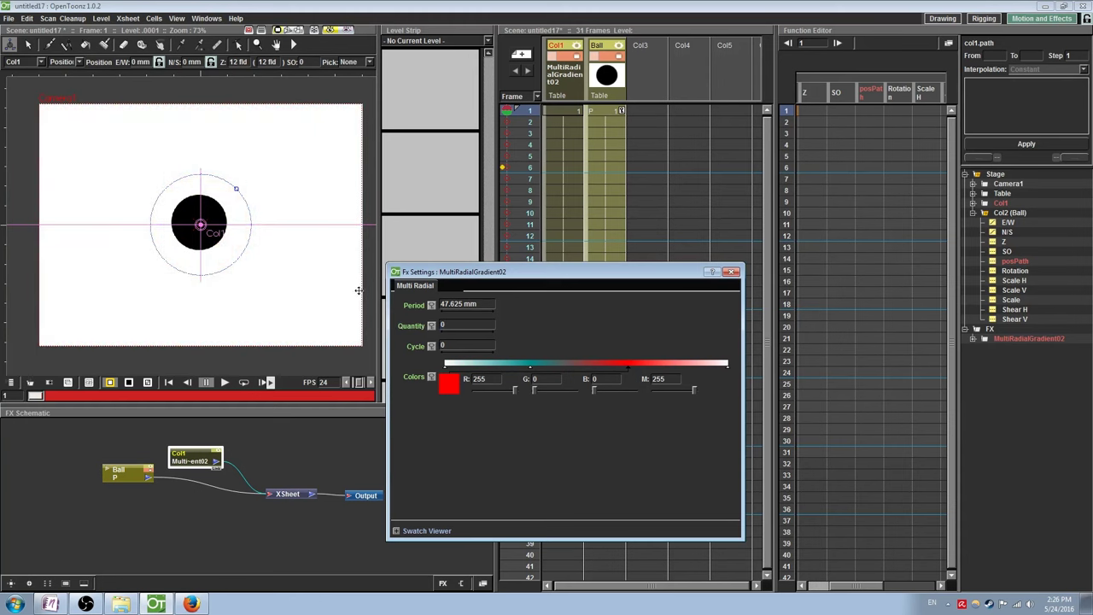
pyautogui.moveTo(237, 194); pyautogui.dragTo(274, 168)
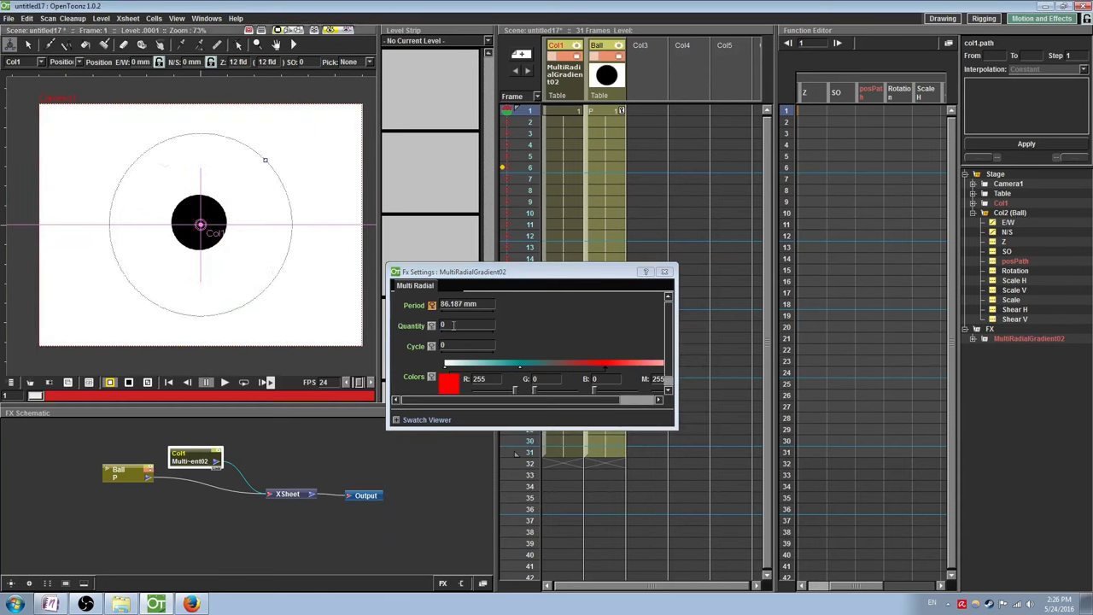
pyautogui.moveTo(441, 324); pyautogui.dragTo(433, 318)
pyautogui.press('Return')
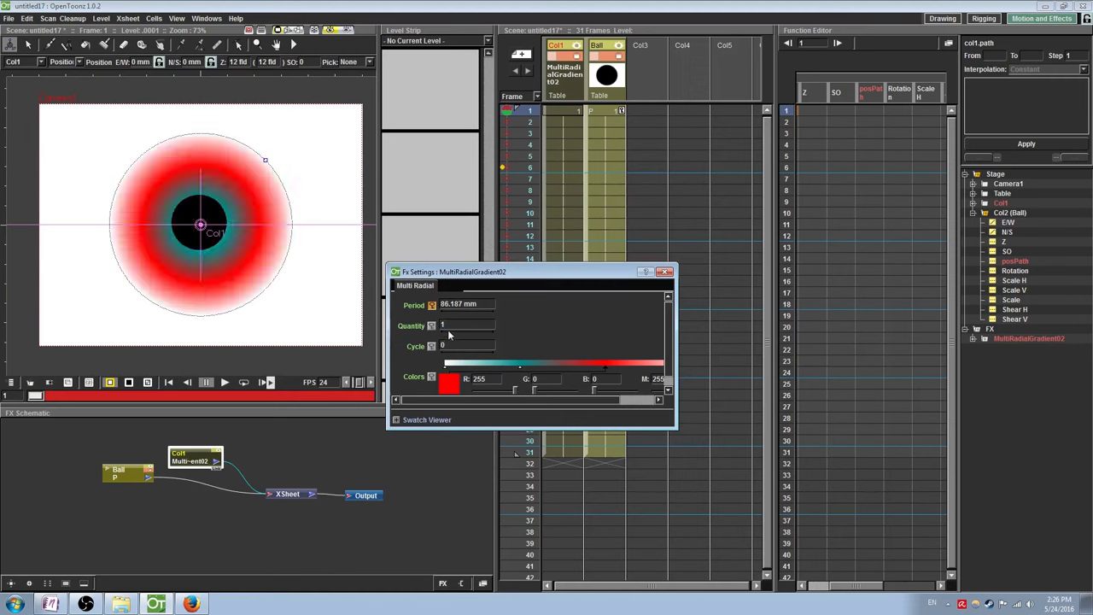
# - Set the gradient's Cycle to 0, lower the cyan key's opacity, and close the settings
pyautogui.write('3')
pyautogui.press('Return')
pyautogui.moveTo(450, 345); pyautogui.dragTo(435, 348)
pyautogui.write('0')
pyautogui.press('Return')
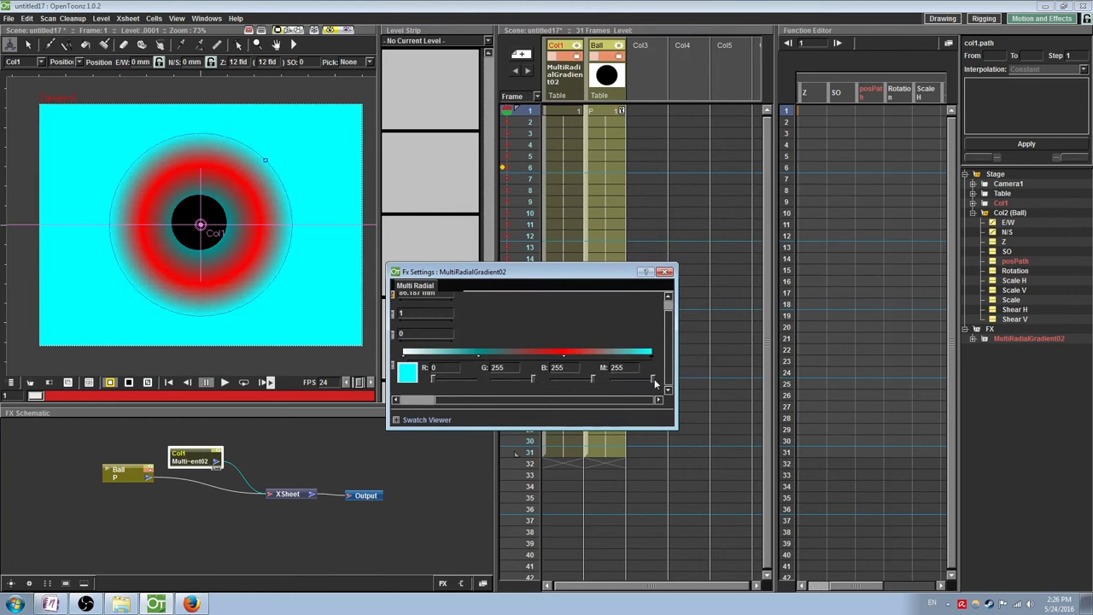
pyautogui.moveTo(655, 378); pyautogui.dragTo(684, 378)
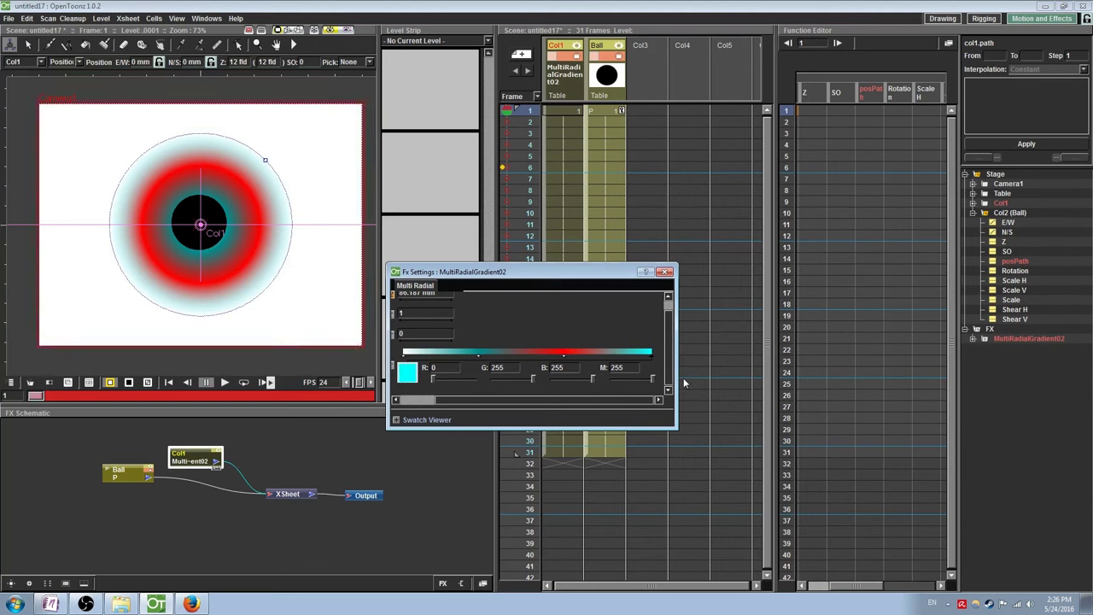
pyautogui.click(565, 357)
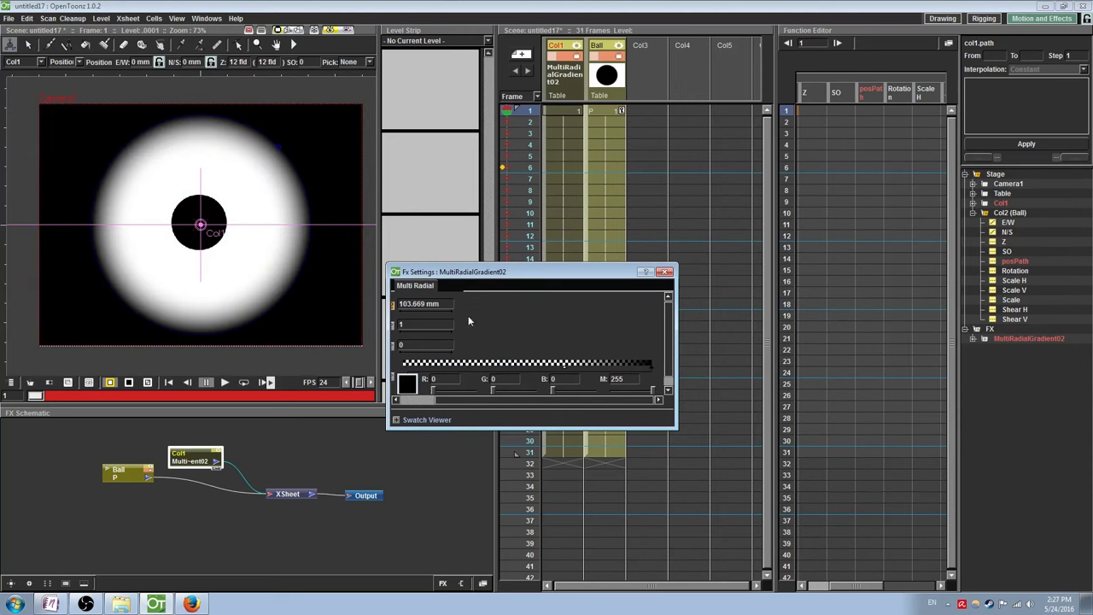
pyautogui.click(666, 274)
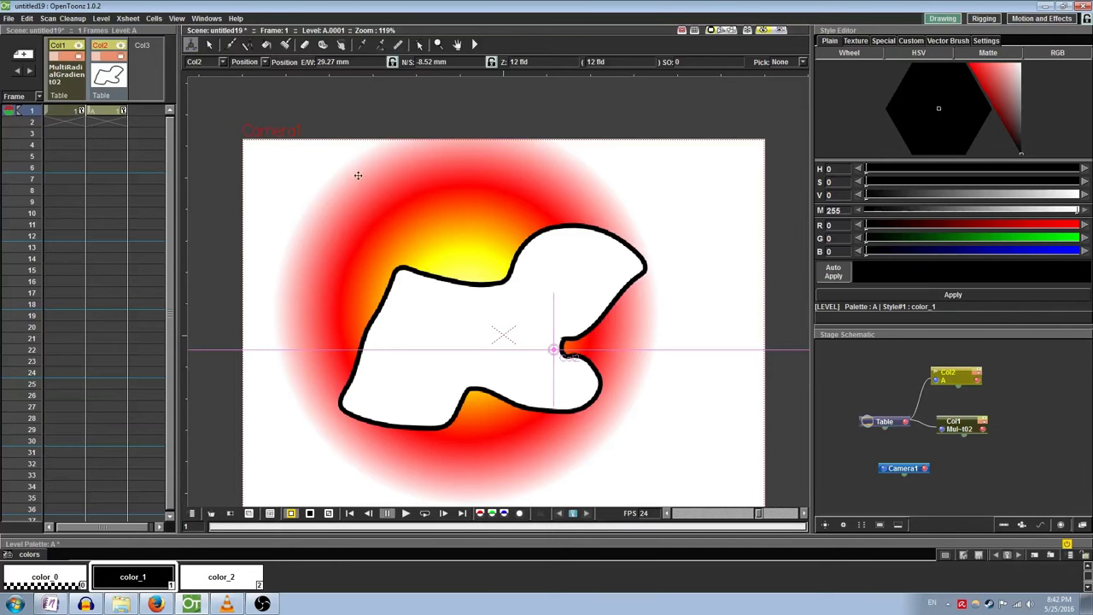
# - Link the gradient's Col1 node to Col2, shift them left, and rearrange in the FX Schematic
pyautogui.moveTo(956, 427); pyautogui.dragTo(1016, 382)
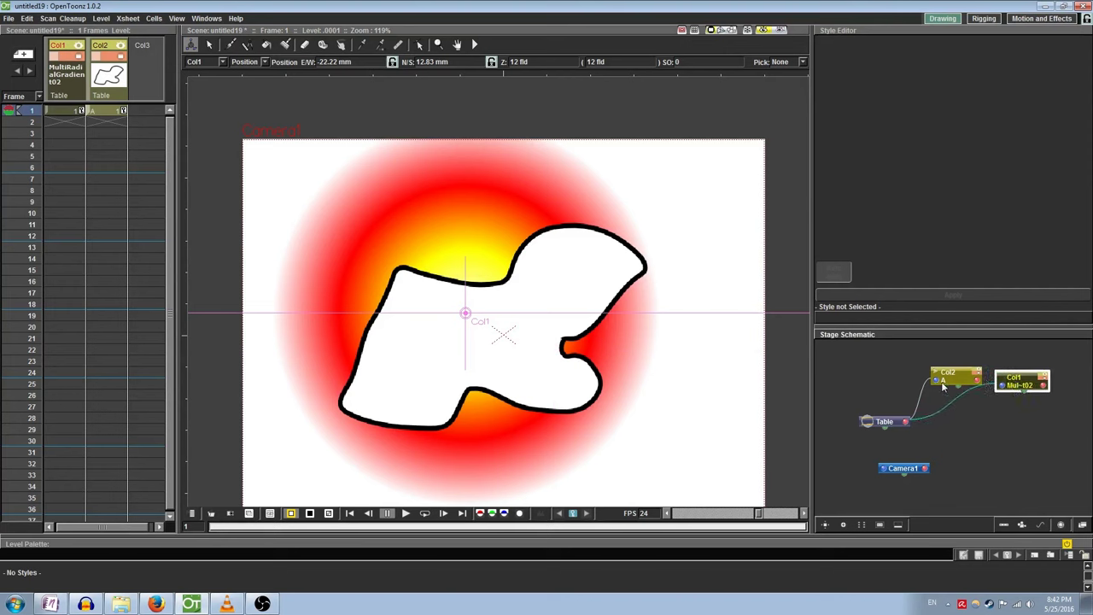
pyautogui.click(974, 382)
pyautogui.click(1004, 389)
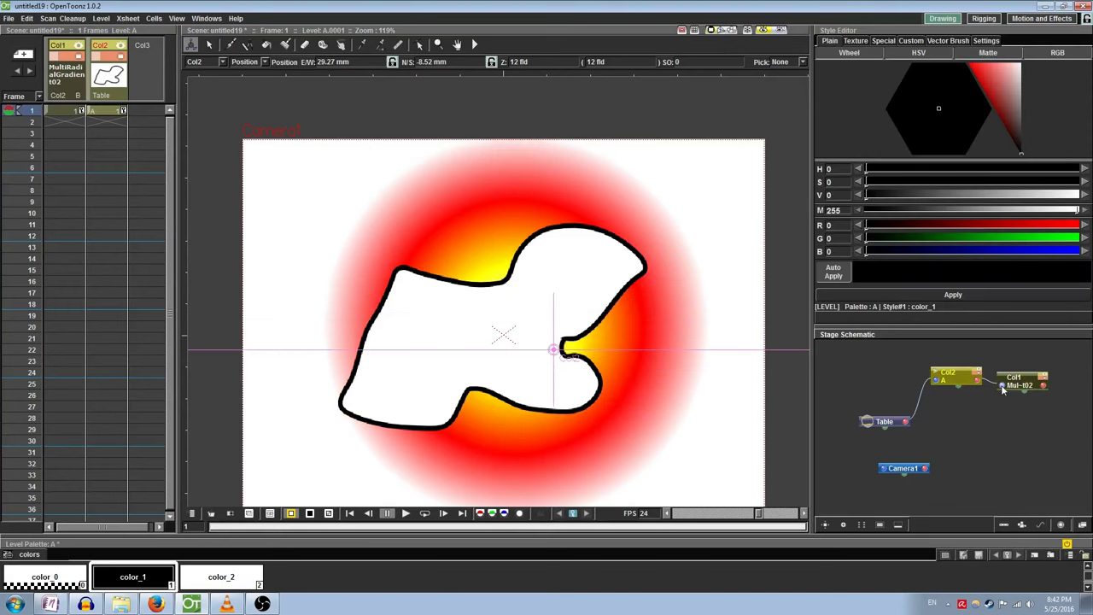
pyautogui.moveTo(537, 288)
pyautogui.mouseDown()
pyautogui.moveTo(489, 296)
pyautogui.moveTo(547, 303)
pyautogui.mouseUp()
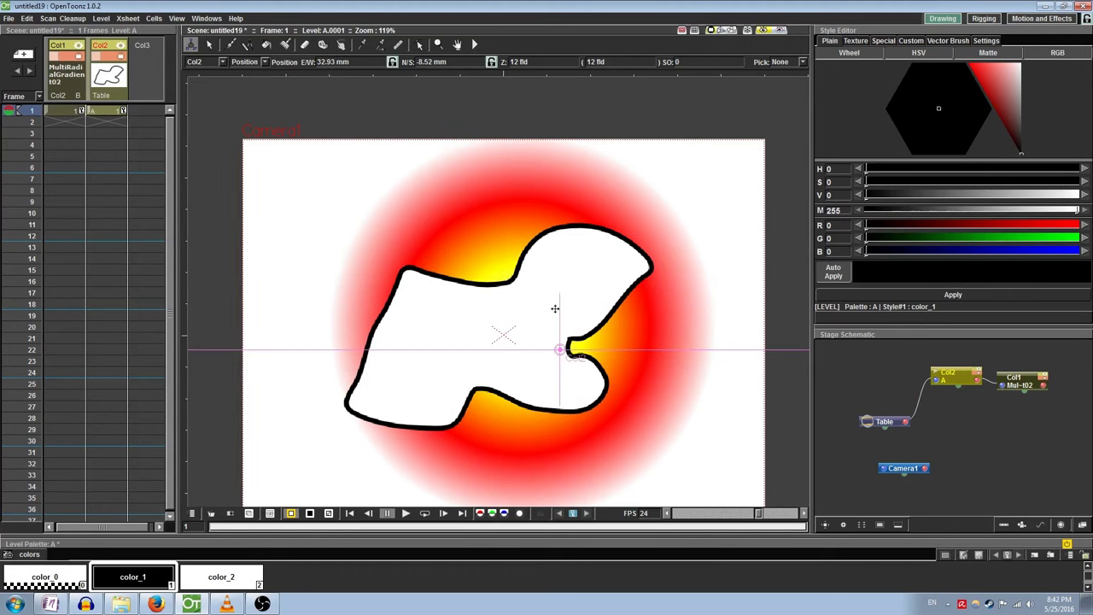
pyautogui.click(1080, 525)
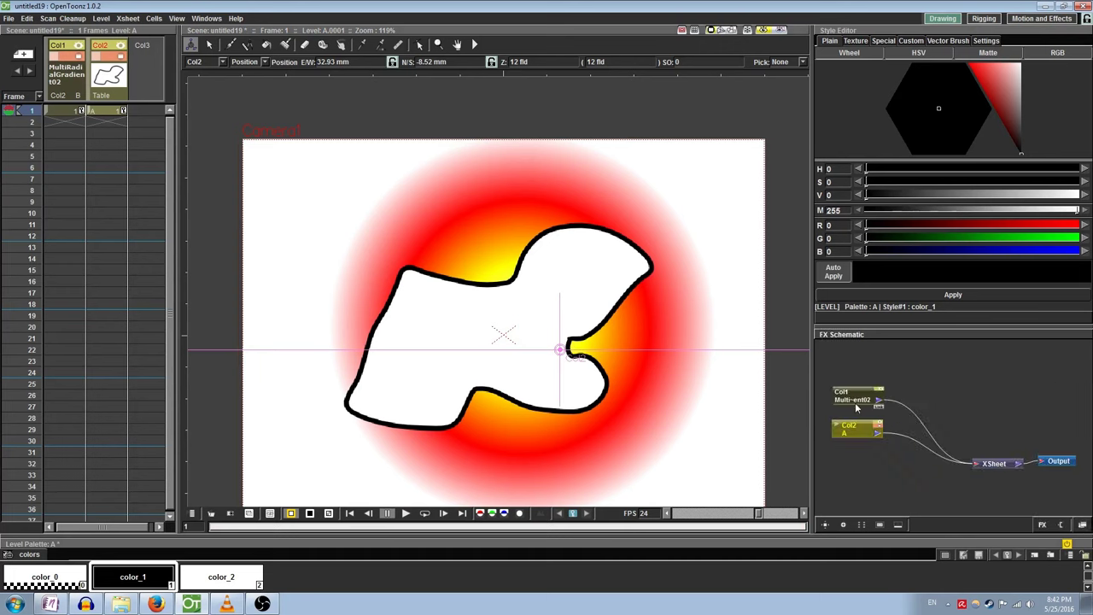
pyautogui.moveTo(858, 406); pyautogui.dragTo(879, 389)
# - Insert a Multiply Ino blending effect after the gradient's Col1 node
pyautogui.rightClick(882, 384)
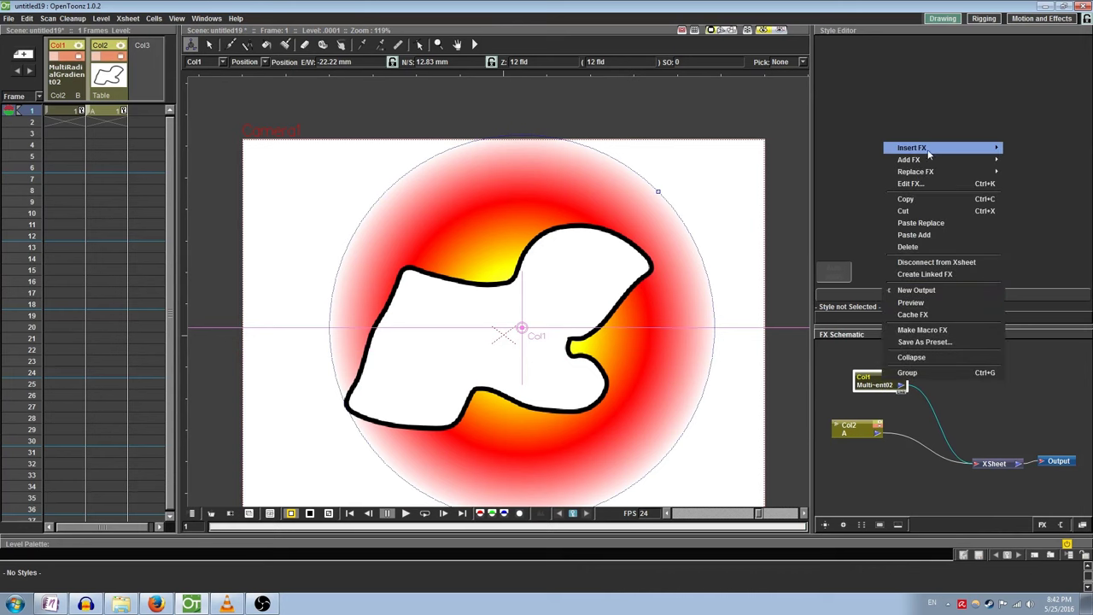
pyautogui.moveTo(929, 152)
pyautogui.moveTo(848, 219)
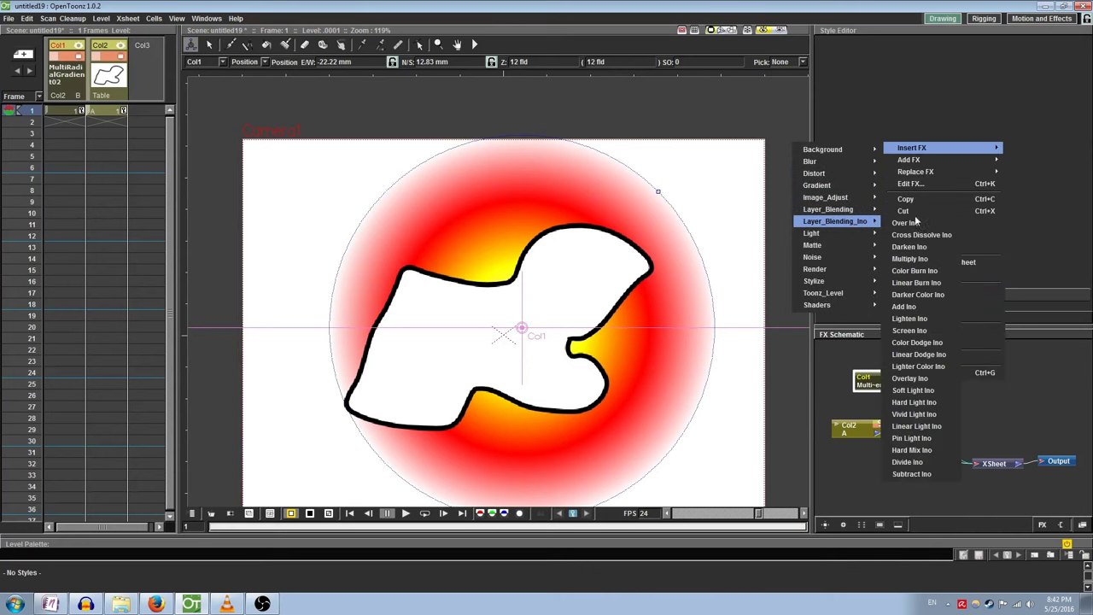
pyautogui.click(912, 260)
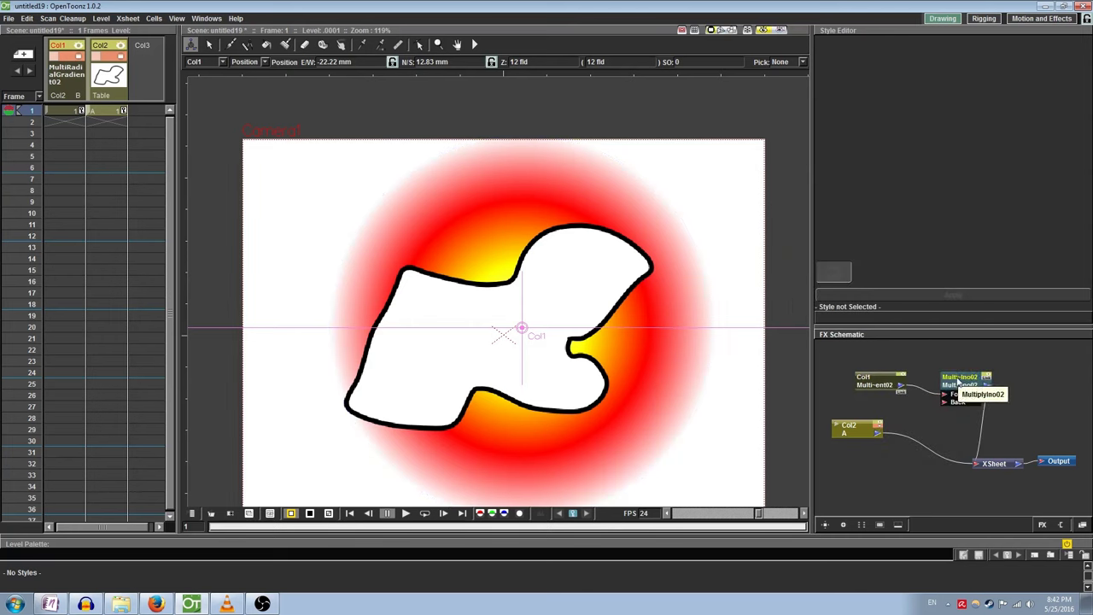
pyautogui.moveTo(876, 380); pyautogui.dragTo(865, 381)
# - Connect Col2 to the Multiply effect's Back port and delete Col2's direct XSheet link
pyautogui.click(873, 431)
pyautogui.moveTo(872, 431); pyautogui.dragTo(948, 403)
pyautogui.click(946, 408)
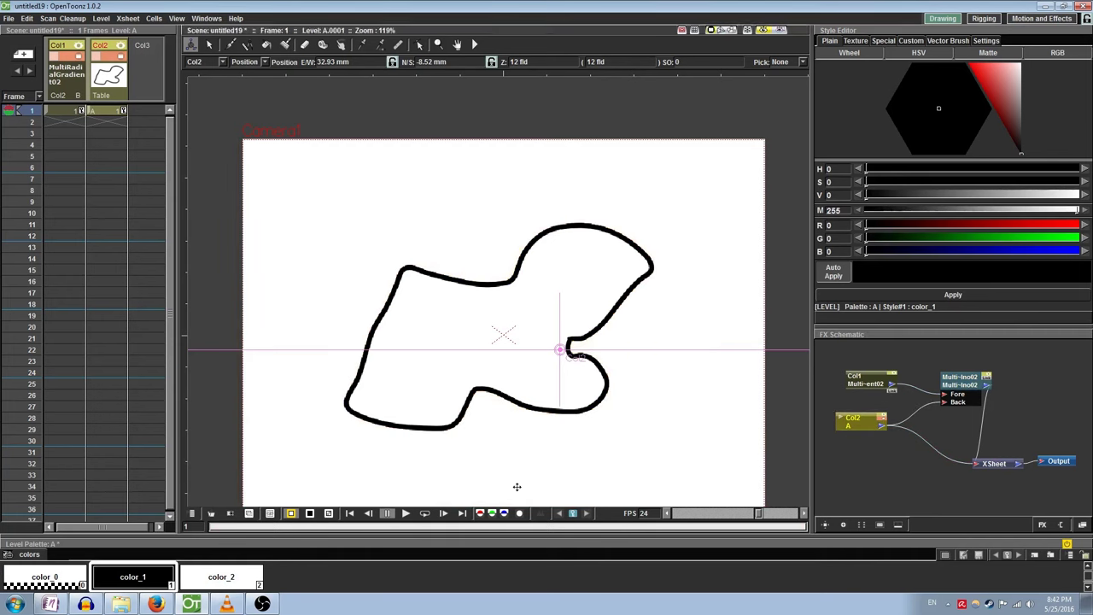
pyautogui.click(917, 434)
pyautogui.press('Delete')
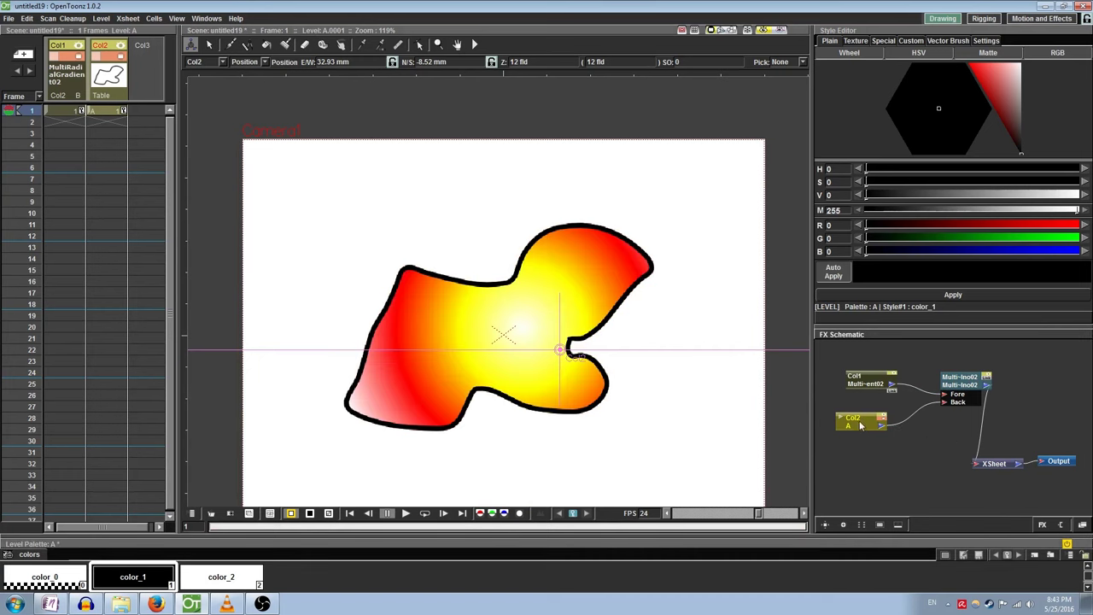
pyautogui.click(863, 424)
# - Load the Desktop mov video into Col1 of the Xsheet as a 283-frame level
pyautogui.moveTo(952, 385); pyautogui.dragTo(925, 408)
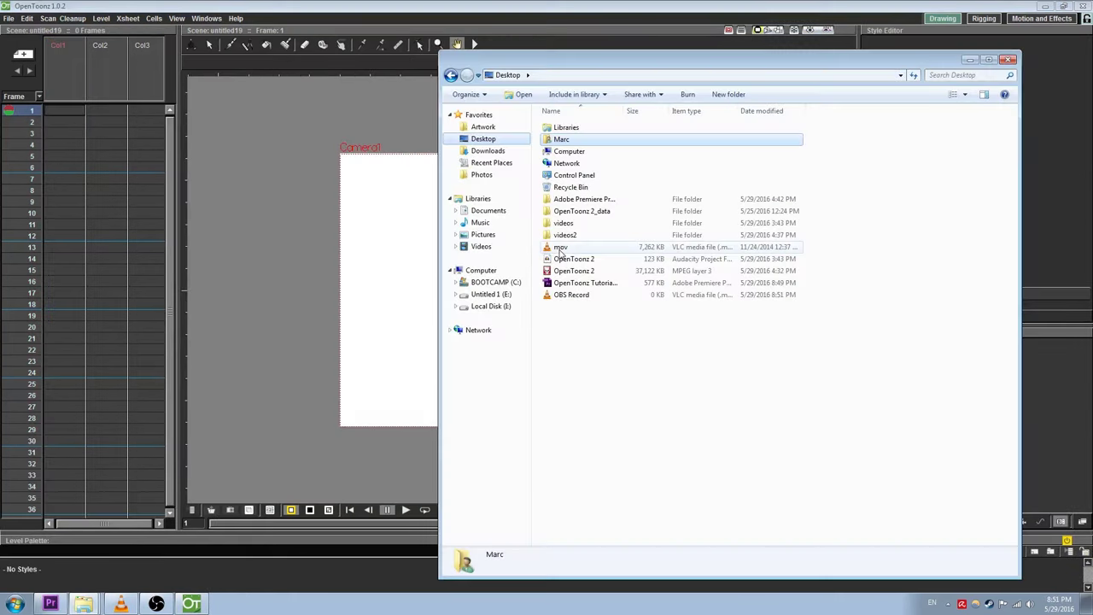
pyautogui.click(560, 247)
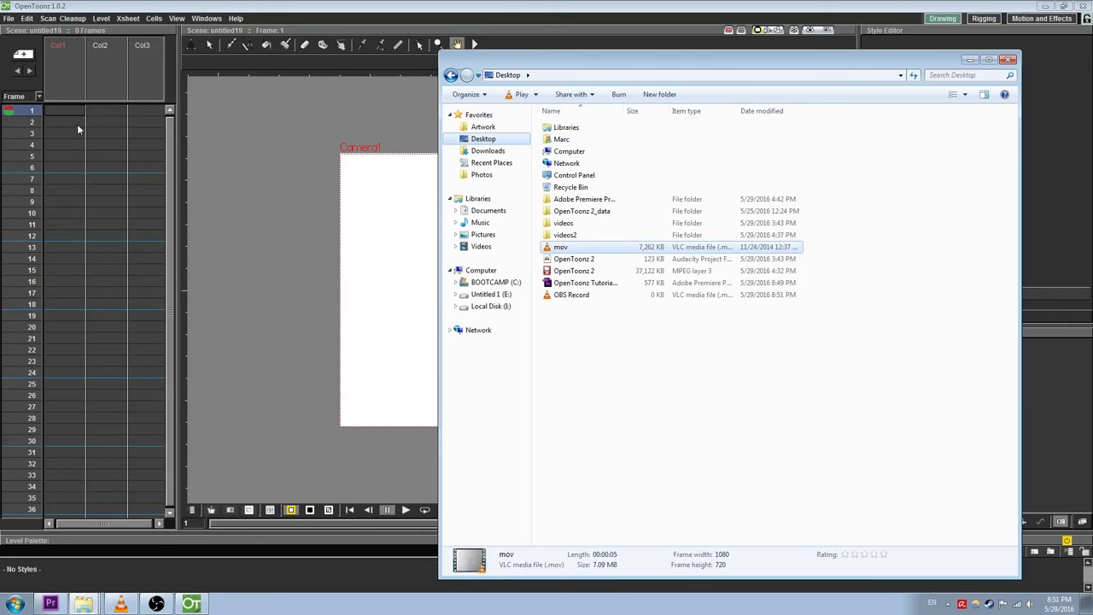
pyautogui.moveTo(65, 110); pyautogui.dragTo(65, 110)
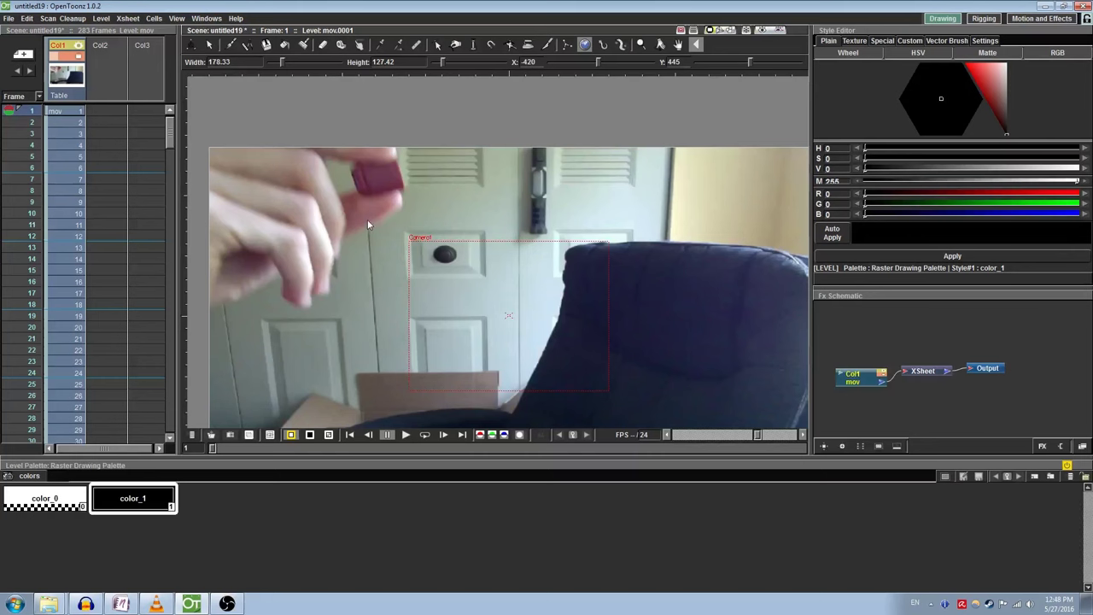
# - Fit a tracking box around the small red object and run Level > Tracking
pyautogui.click(378, 174)
pyautogui.moveTo(403, 195); pyautogui.dragTo(377, 176)
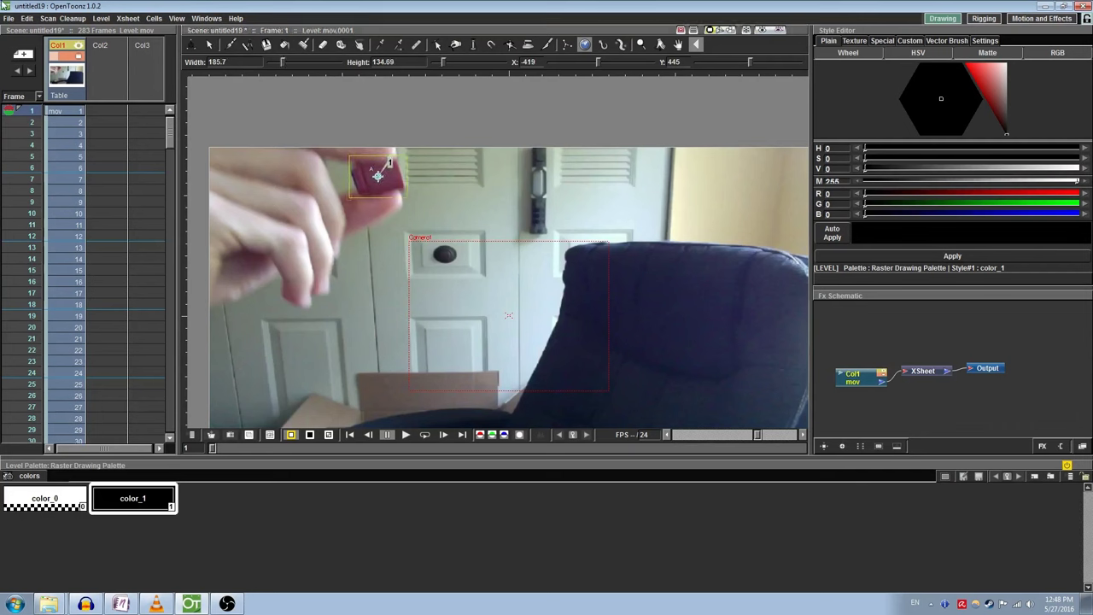
pyautogui.click(99, 18)
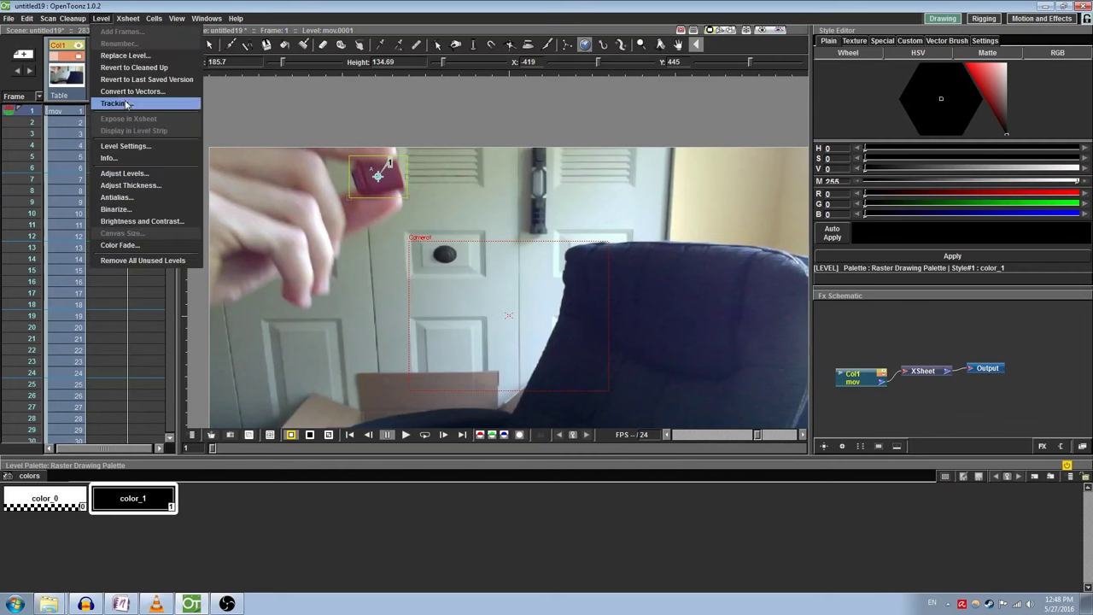
pyautogui.click(128, 107)
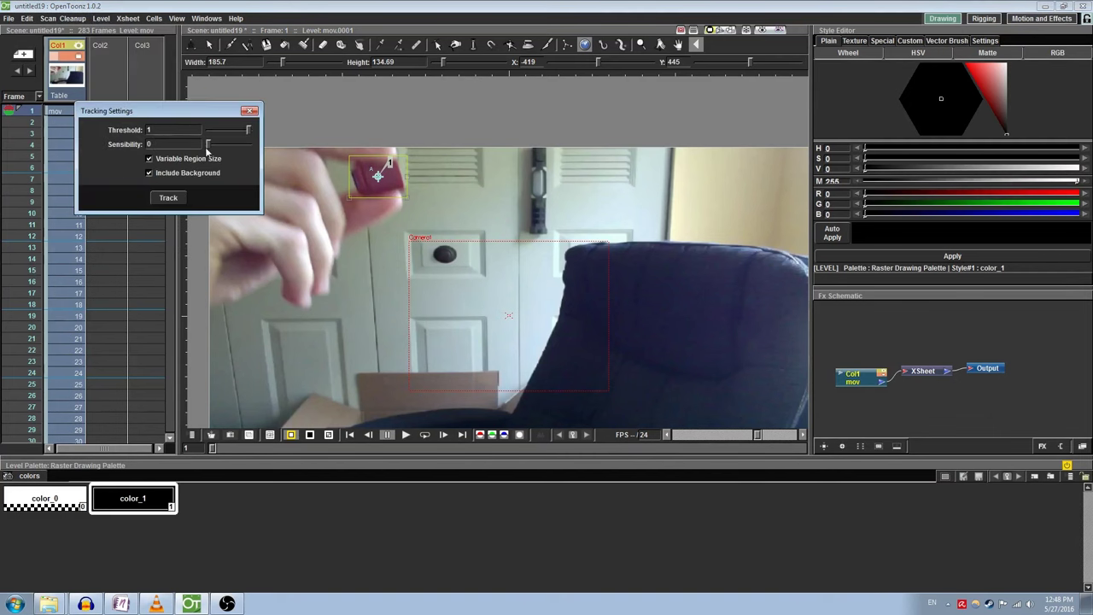
pyautogui.click(168, 198)
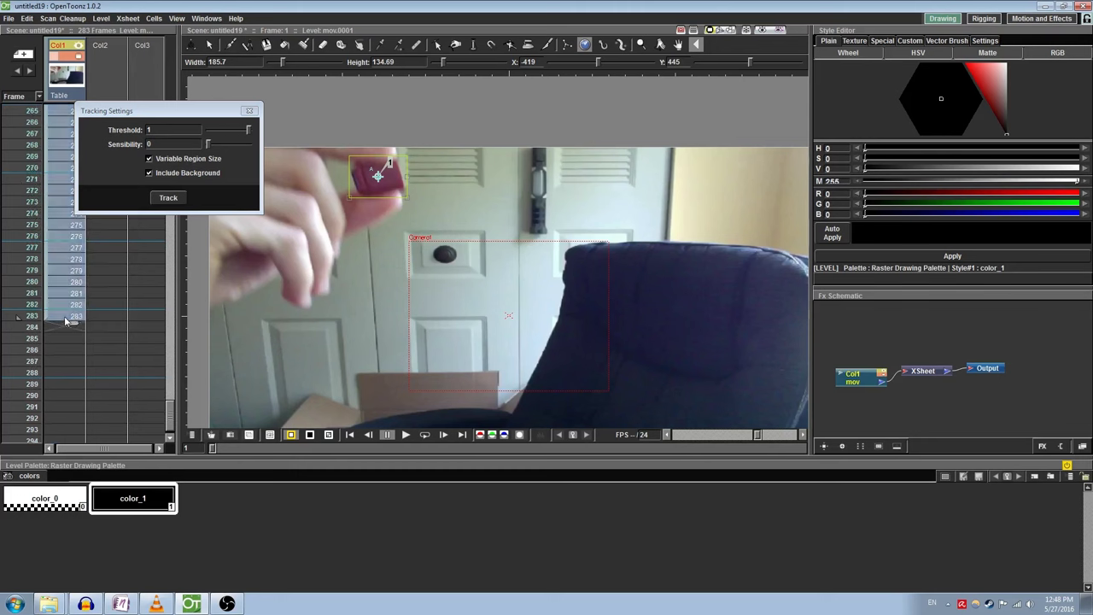
pyautogui.click(169, 198)
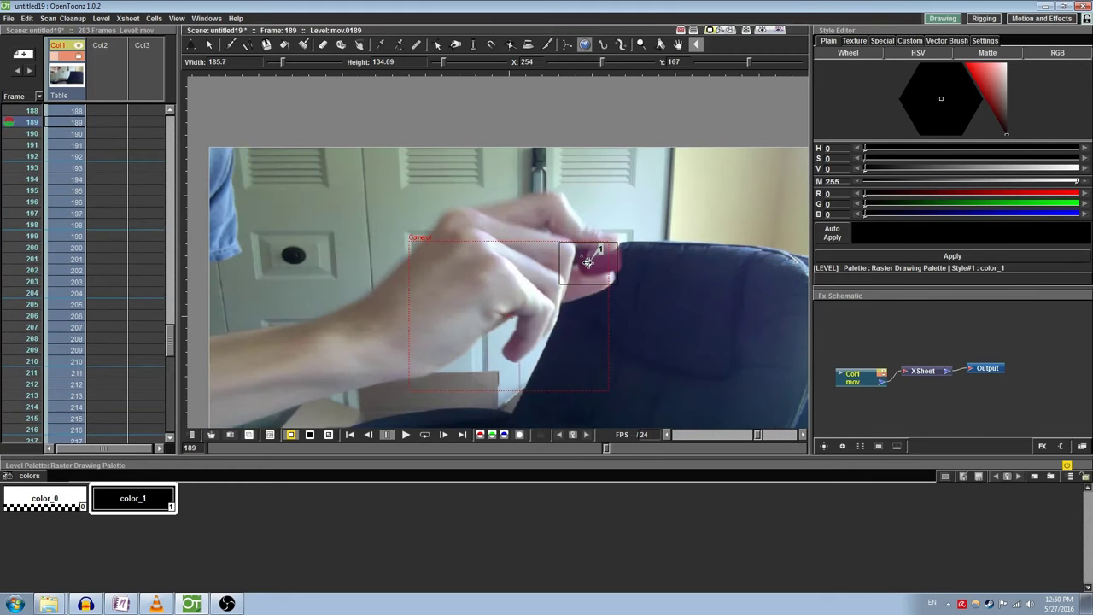
# - At frame 189, realign the tracking box on the red object and rerun tracking
pyautogui.moveTo(593, 254); pyautogui.dragTo(599, 258)
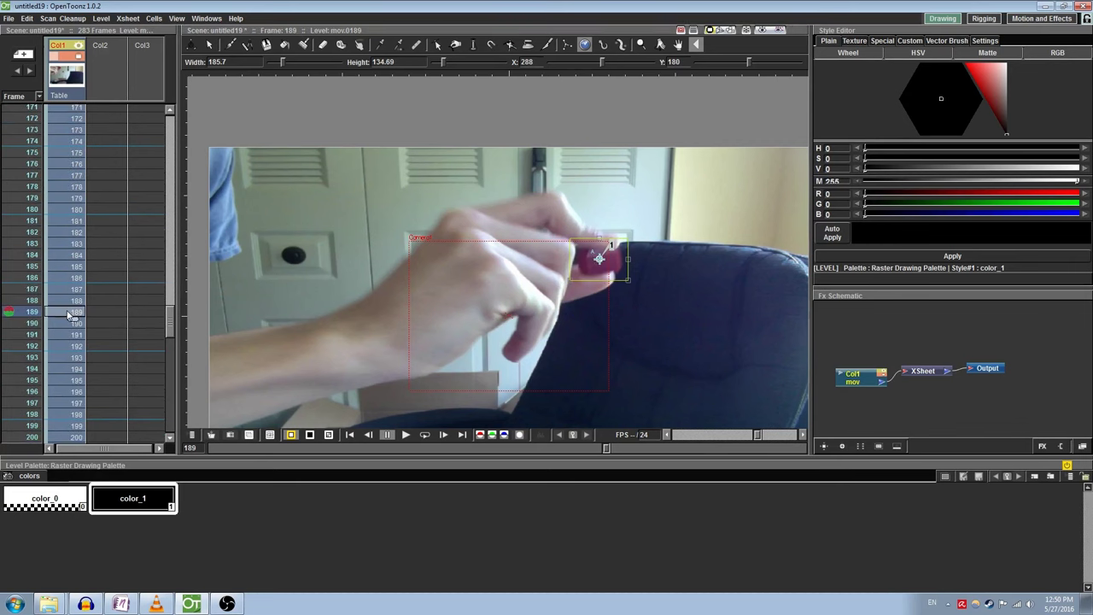
pyautogui.scroll(-20, 69, 358)
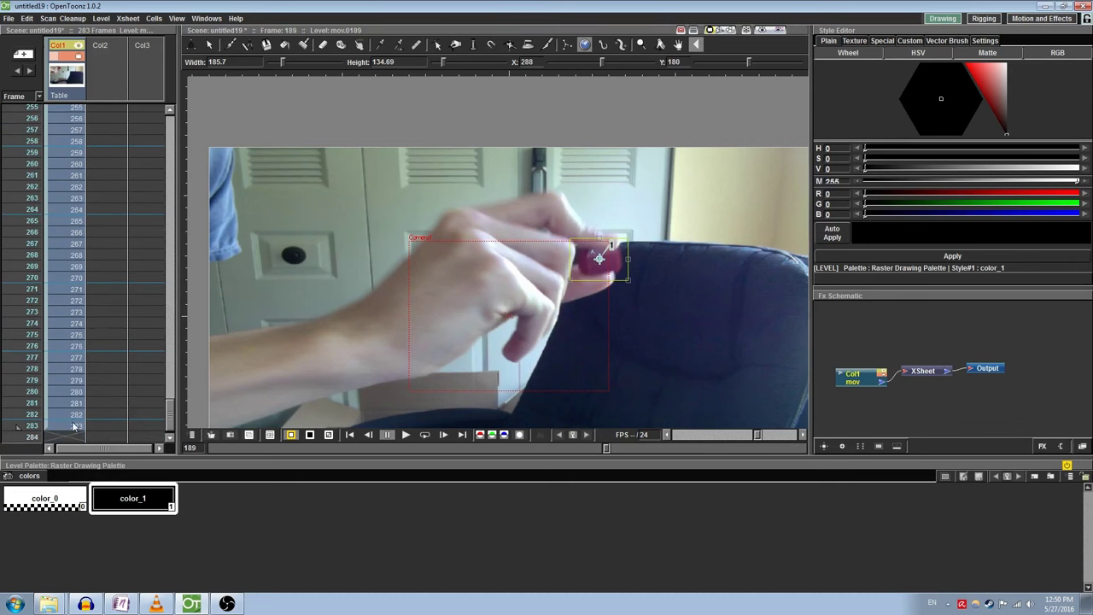
pyautogui.click(61, 19)
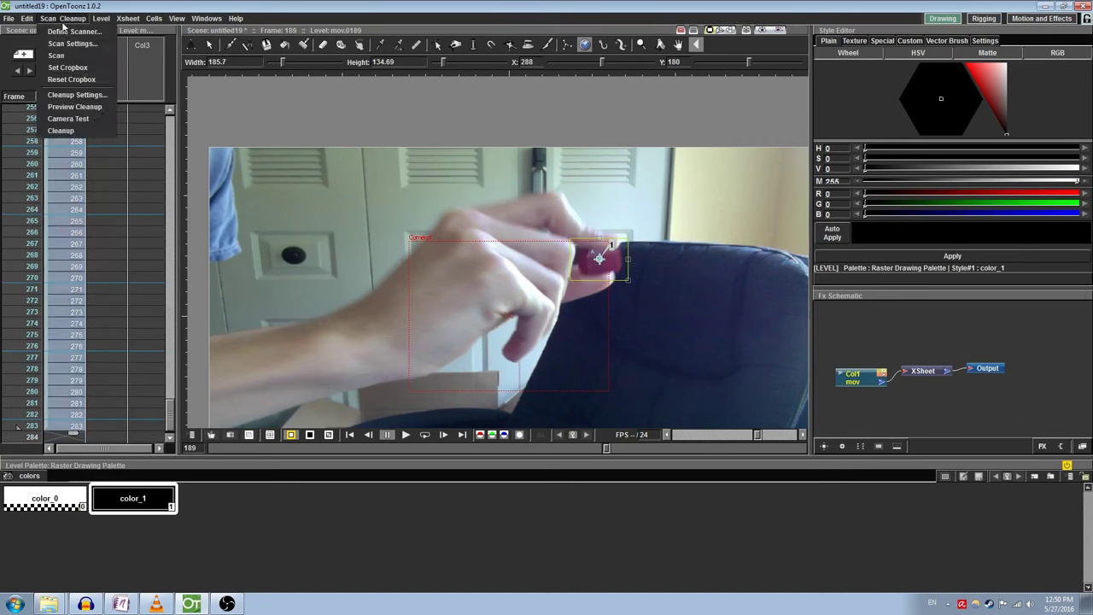
pyautogui.moveTo(101, 18)
pyautogui.click(116, 104)
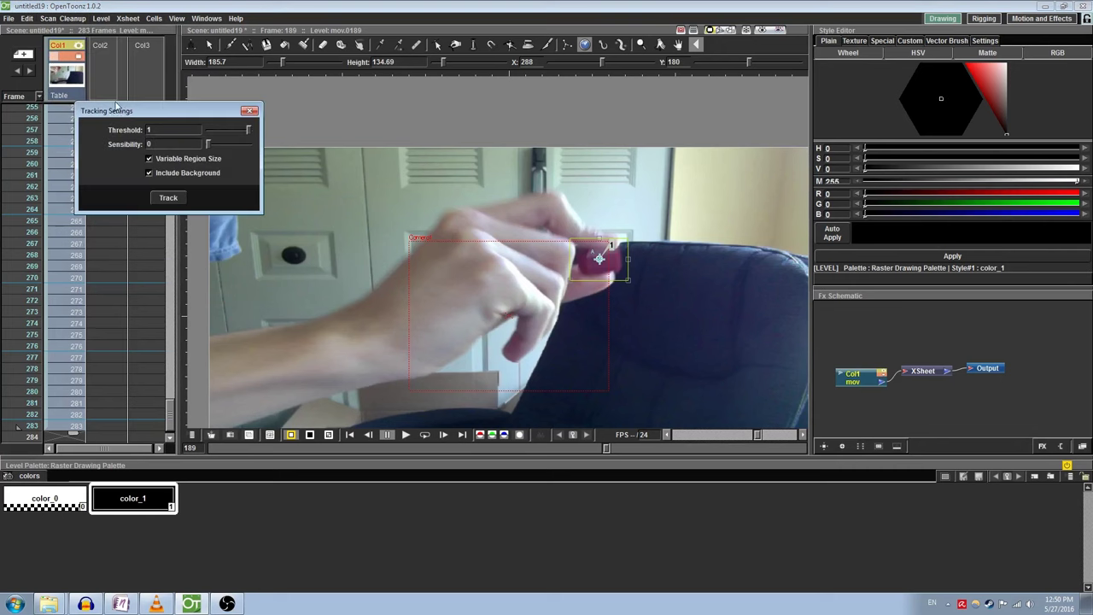
pyautogui.click(170, 198)
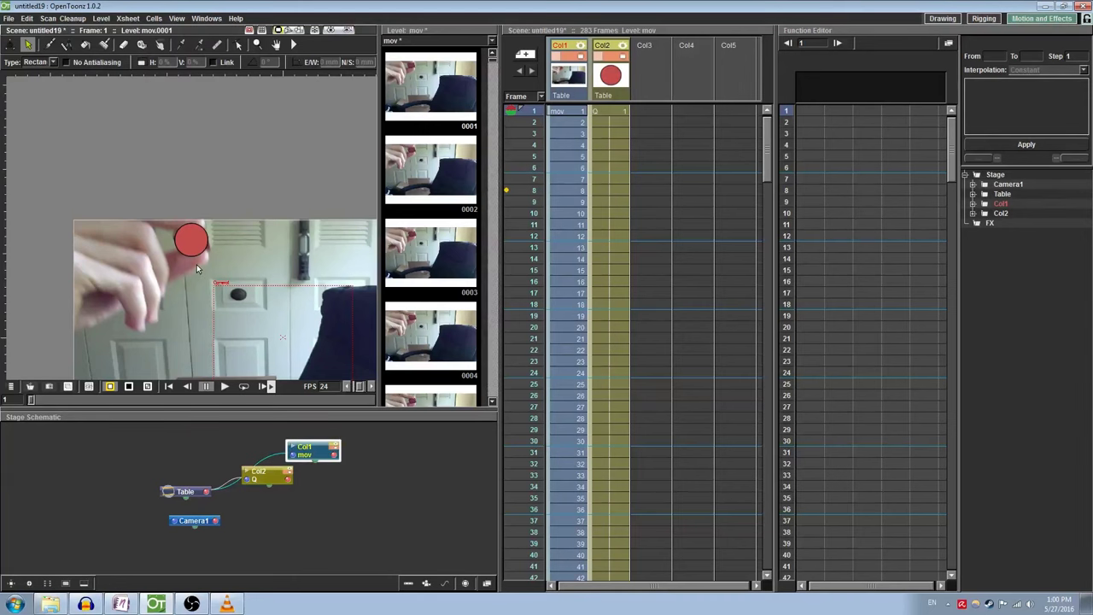
pyautogui.scroll(3, 286, 475)
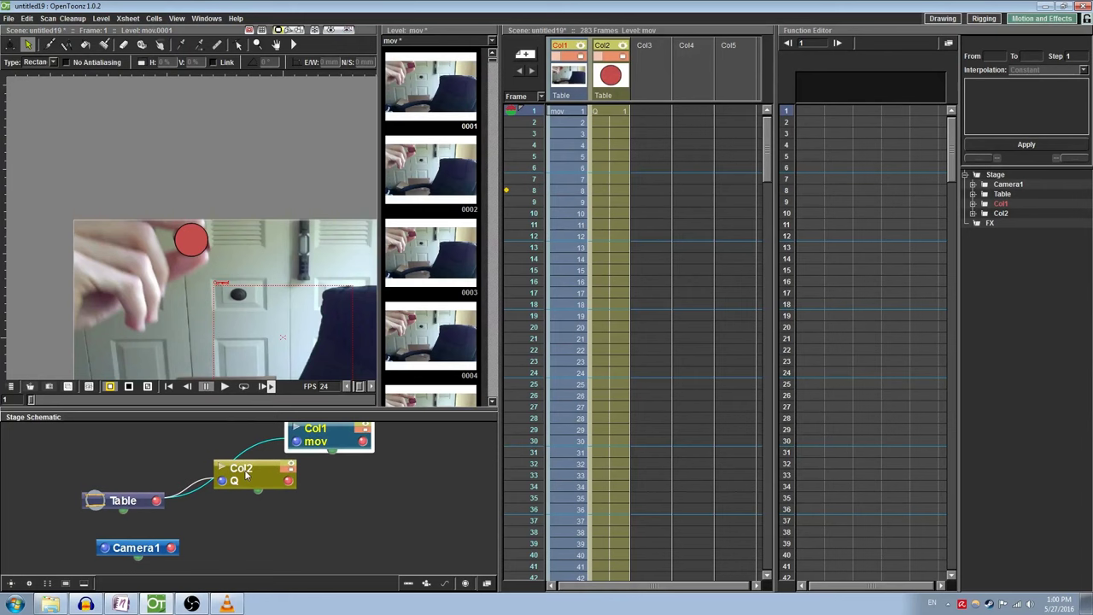
pyautogui.moveTo(249, 474); pyautogui.dragTo(338, 488)
pyautogui.moveTo(330, 439)
pyautogui.mouseDown()
pyautogui.moveTo(226, 447)
pyautogui.moveTo(264, 454)
pyautogui.moveTo(313, 494)
pyautogui.mouseUp()
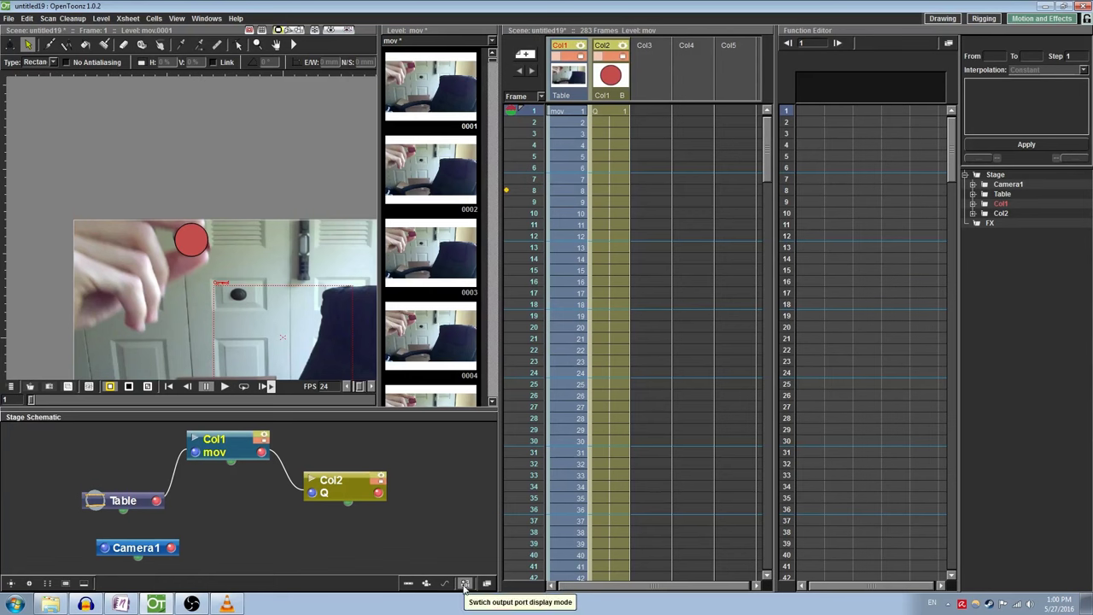
pyautogui.click(466, 584)
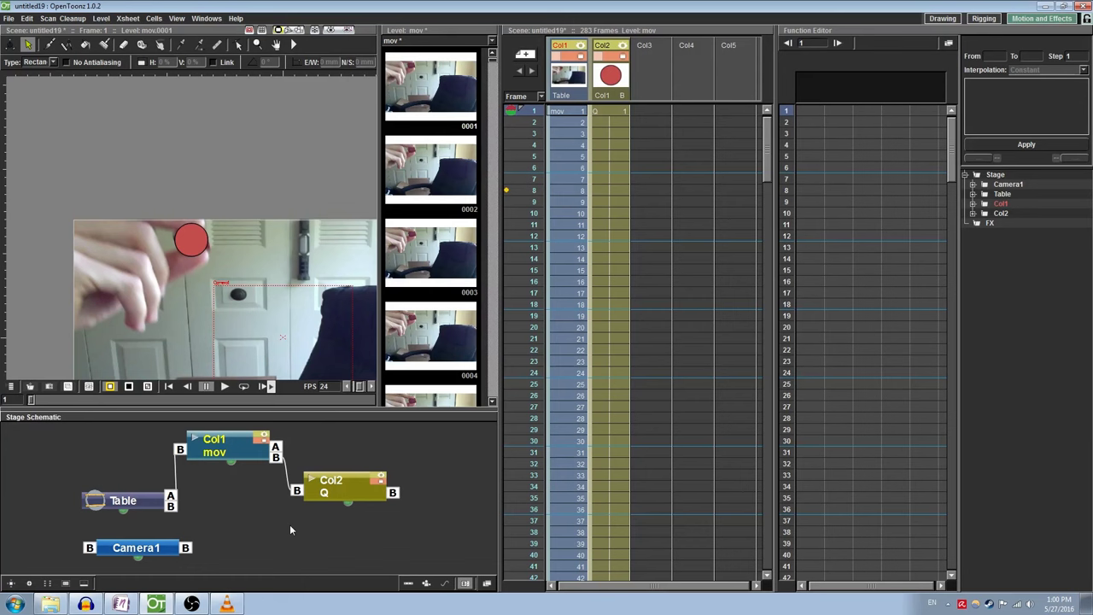
pyautogui.scroll(2, 282, 512)
# - Set Col1's output port to hook 1 so the red circle follows the video
pyautogui.moveTo(270, 472); pyautogui.dragTo(268, 506)
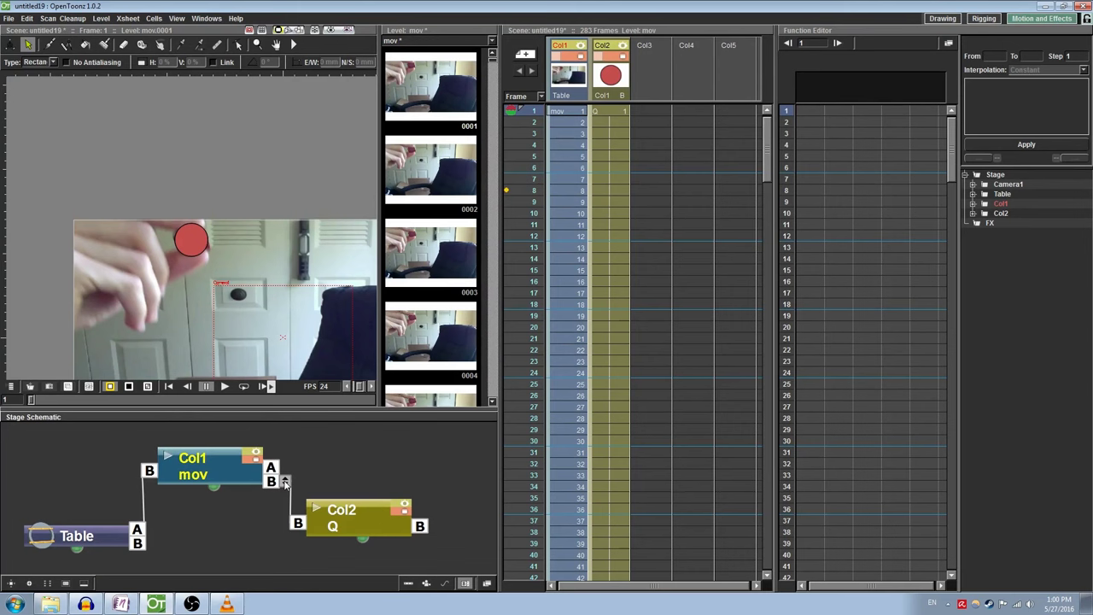
pyautogui.click(285, 483)
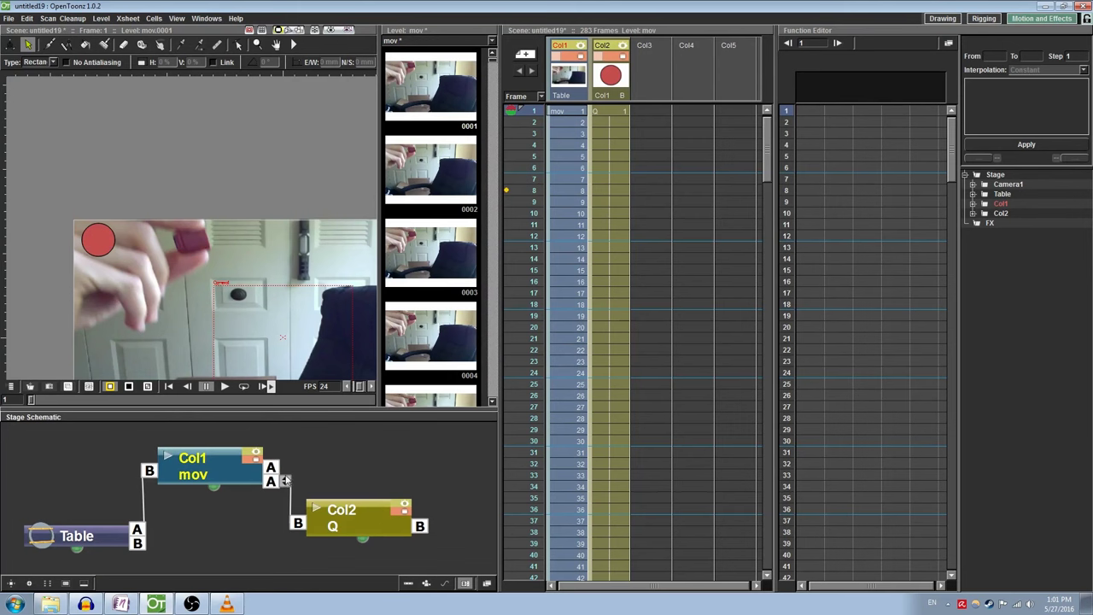
pyautogui.click(285, 482)
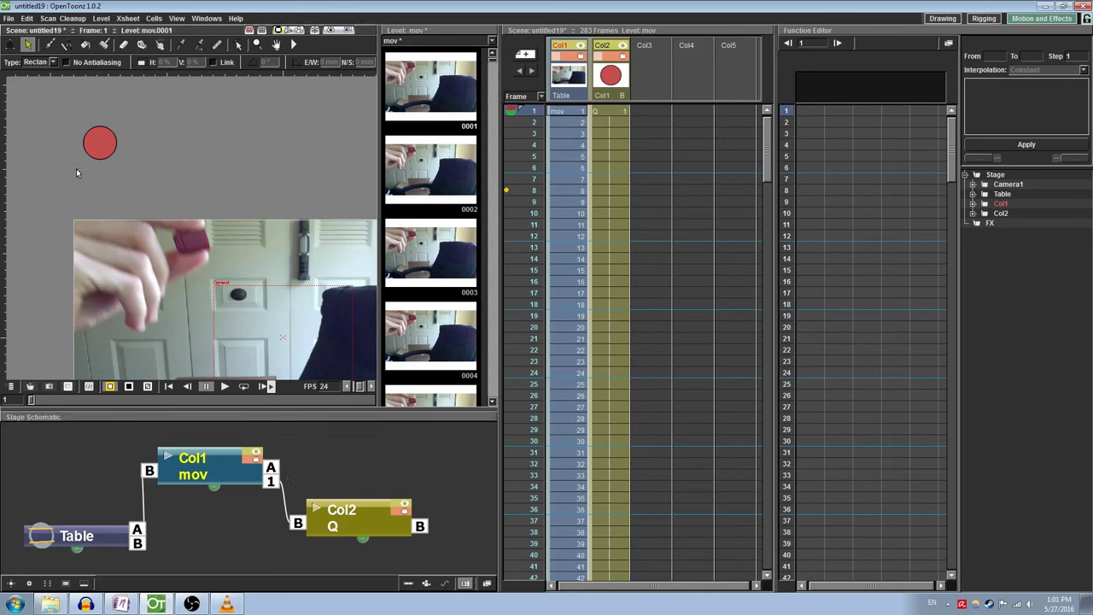
# - Move the red circle onto the ball and play from frame 1 to confirm it follows
pyautogui.click(105, 139)
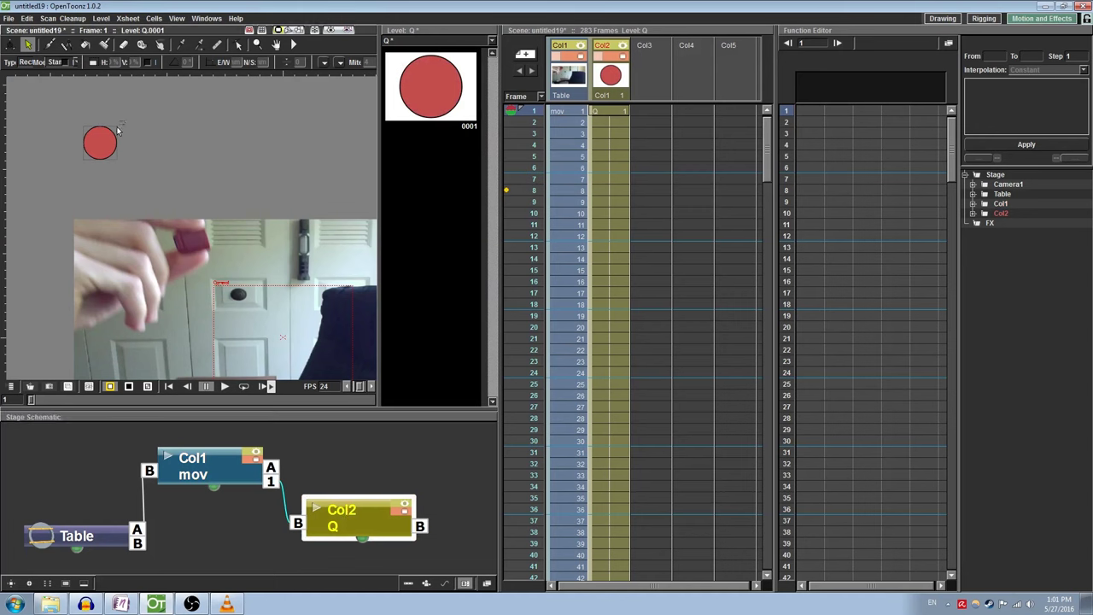
pyautogui.moveTo(107, 131); pyautogui.dragTo(197, 229)
pyautogui.click(575, 113)
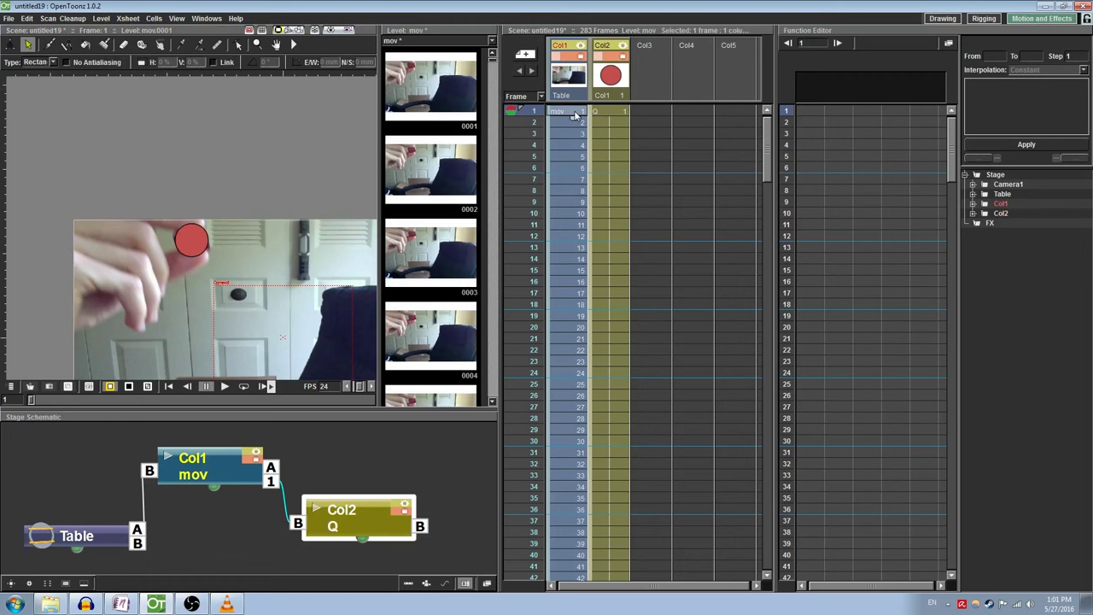
pyautogui.press('p')
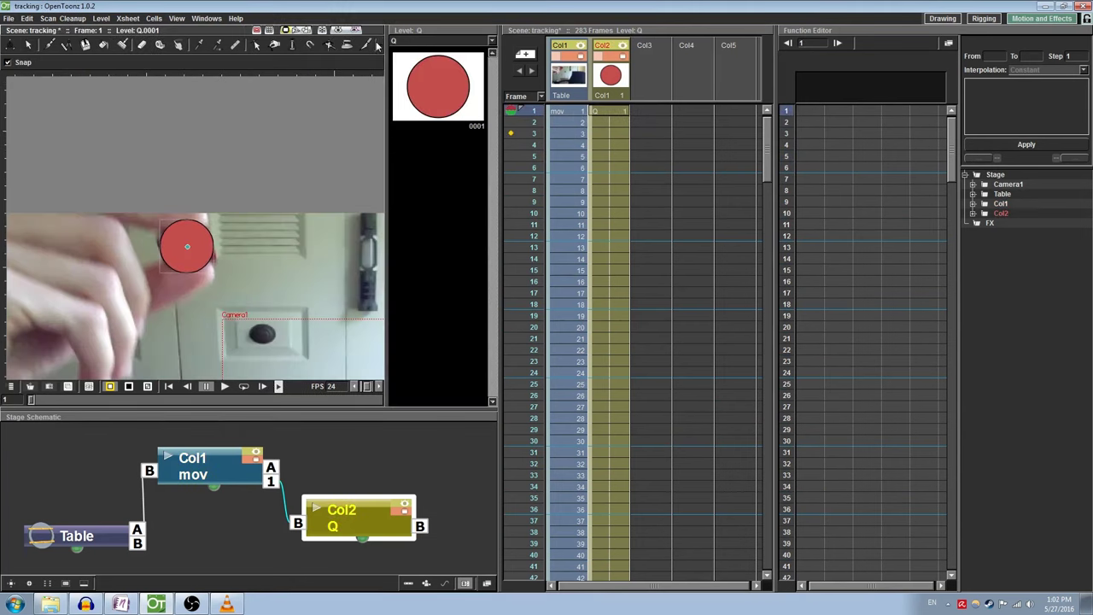
# - Place three hook points on the circle drawing with the Hook Tool
pyautogui.click(380, 44)
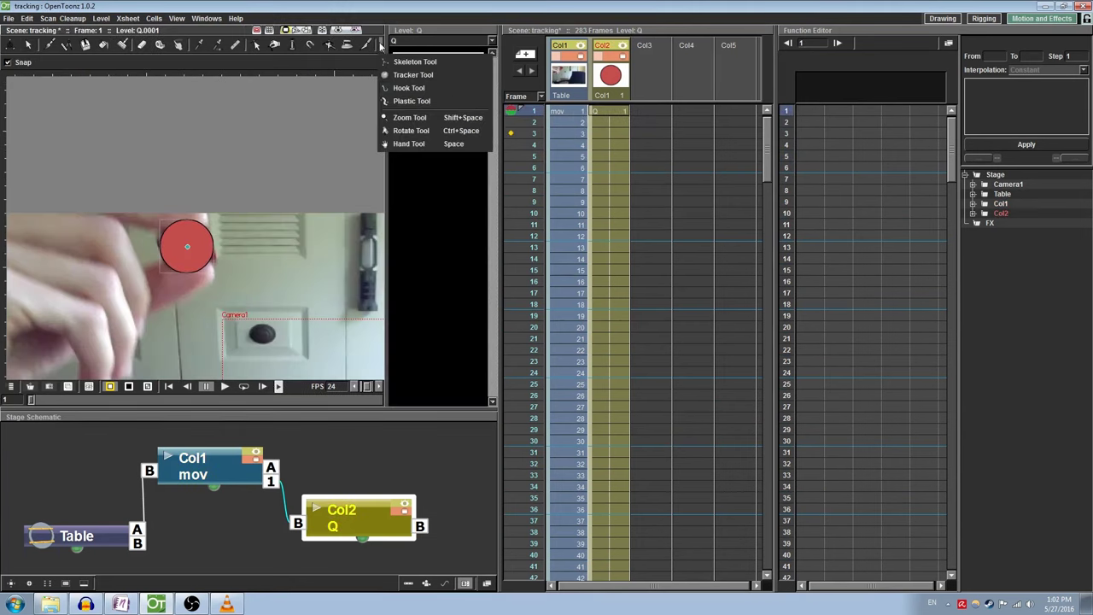
pyautogui.click(423, 89)
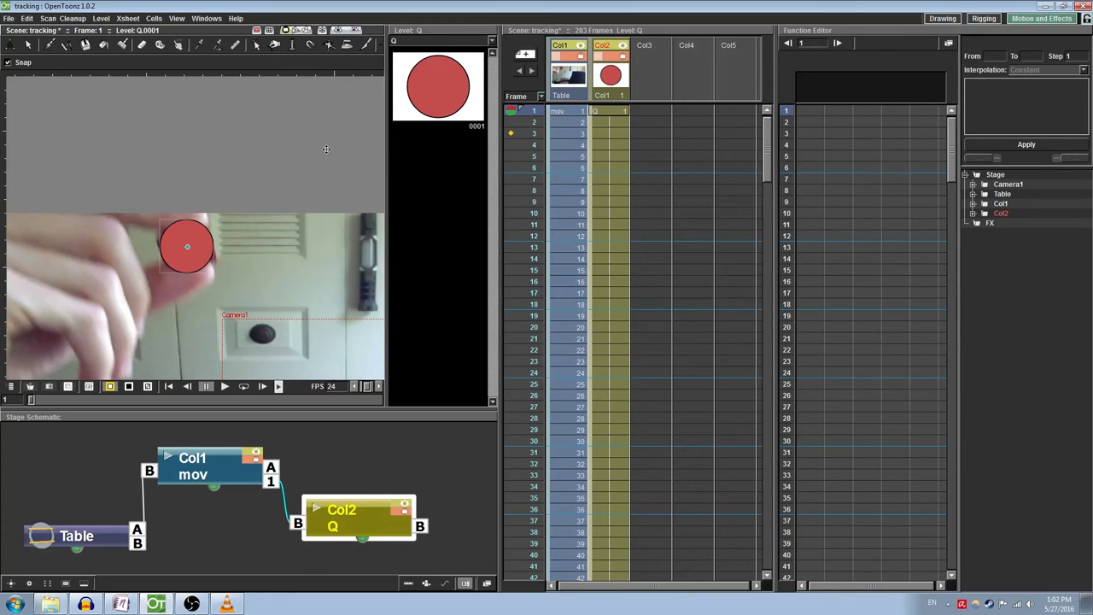
pyautogui.click(285, 258)
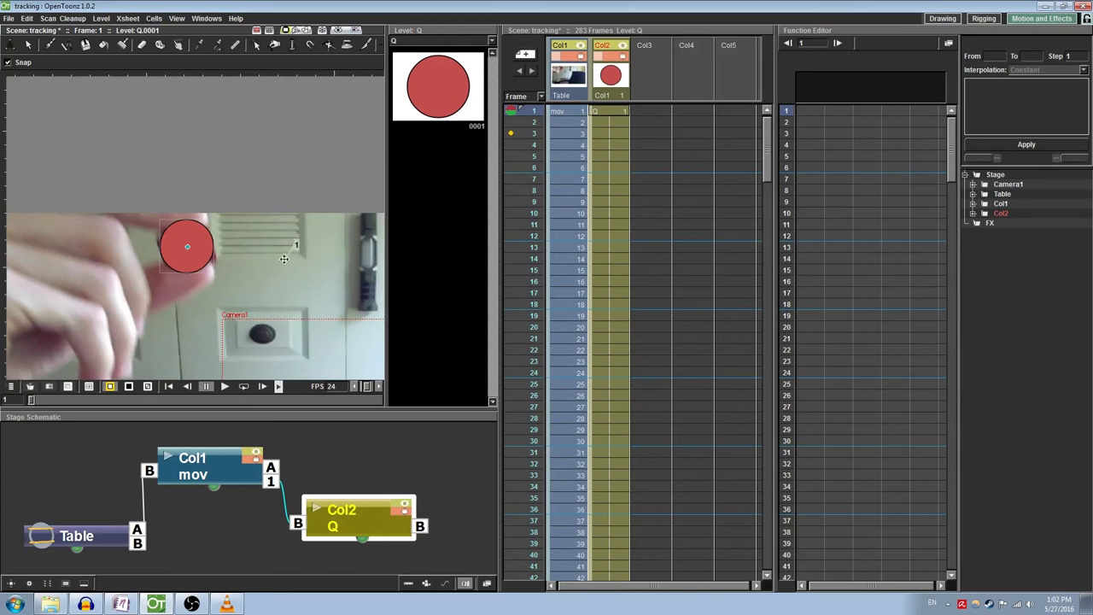
pyautogui.click(259, 150)
pyautogui.click(107, 261)
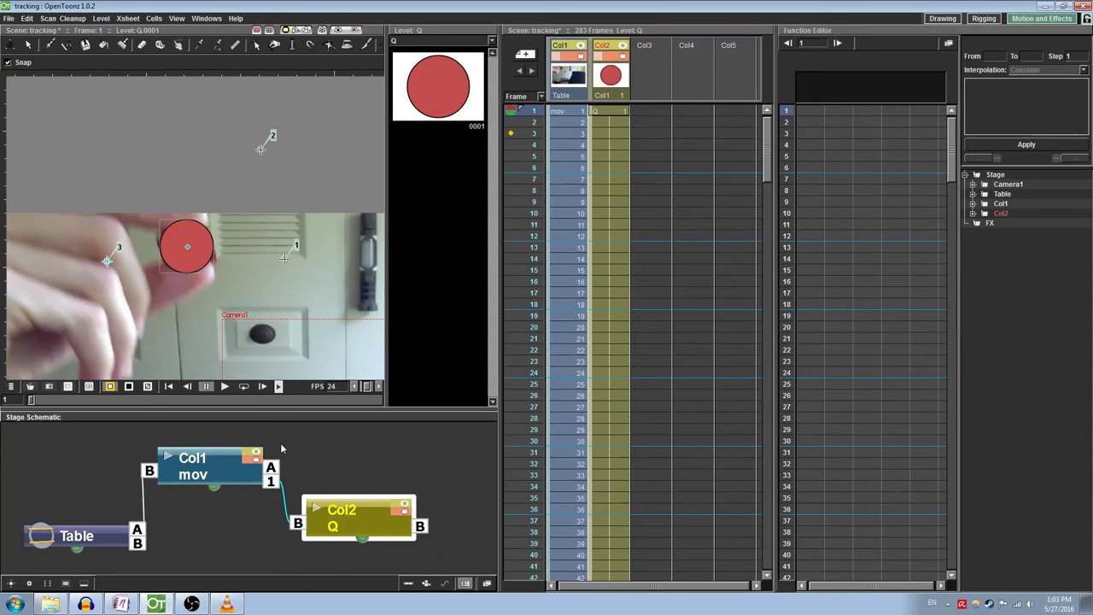
# - Step Col2's input port through hooks 1 and 2 to hook 3
pyautogui.moveTo(297, 524); pyautogui.dragTo(284, 523)
pyautogui.click(285, 523)
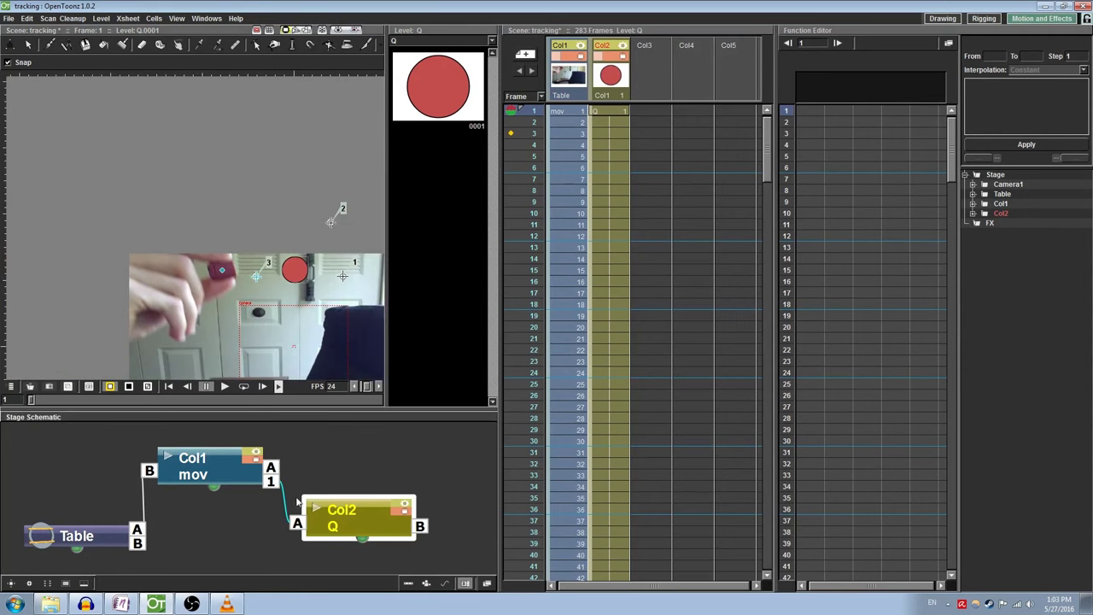
pyautogui.click(283, 520)
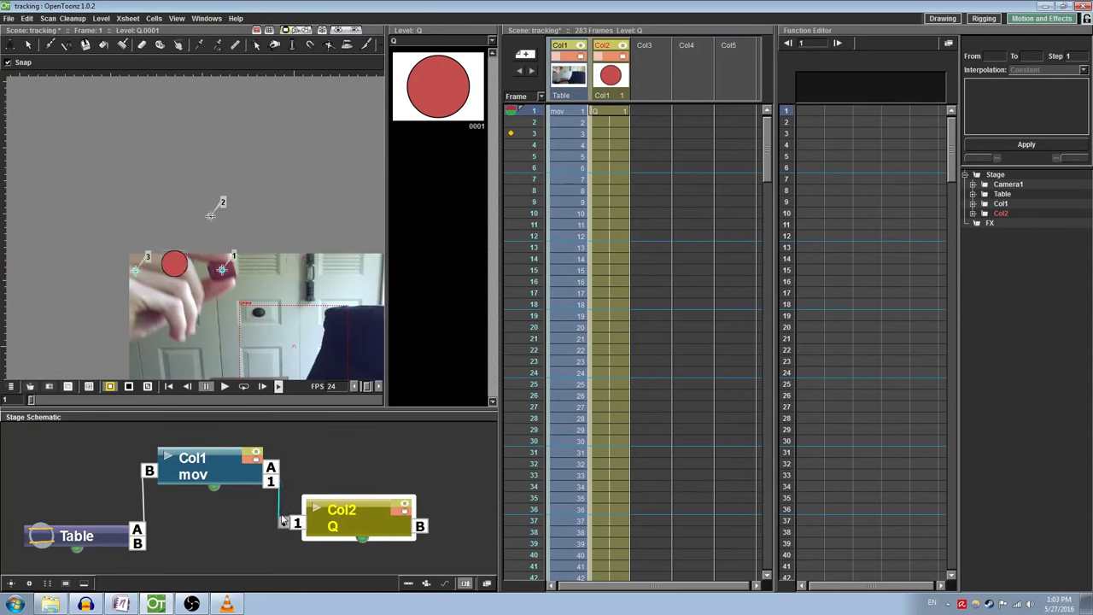
pyautogui.click(284, 518)
pyautogui.click(283, 517)
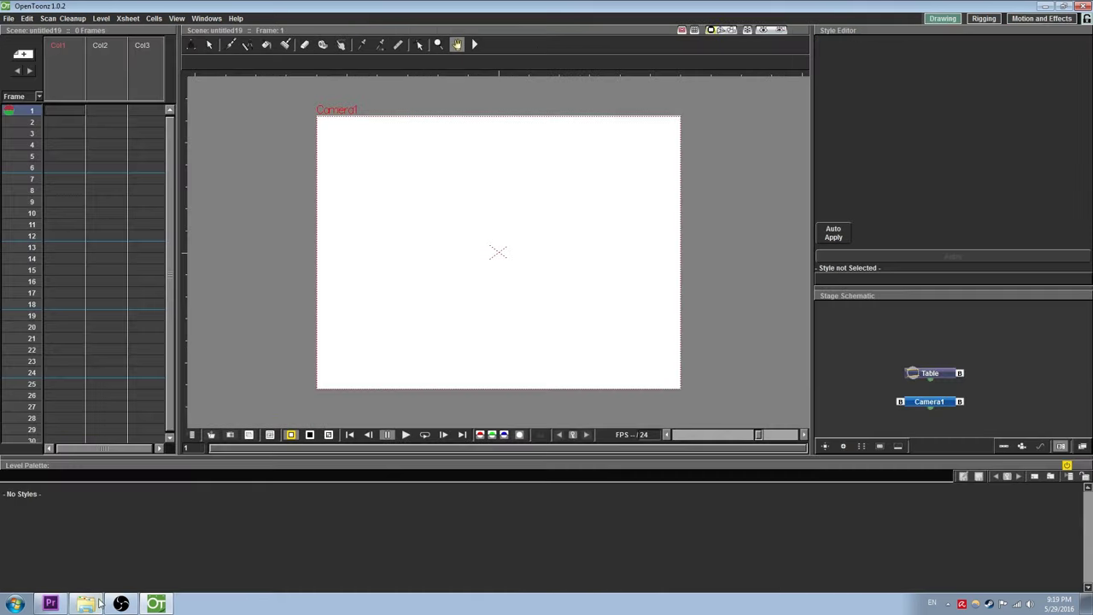
# - Drag audio.wav from the Desktop into Xsheet Col1, then scrub the frame slider to hear it
pyautogui.click(85, 604)
pyautogui.click(412, 231)
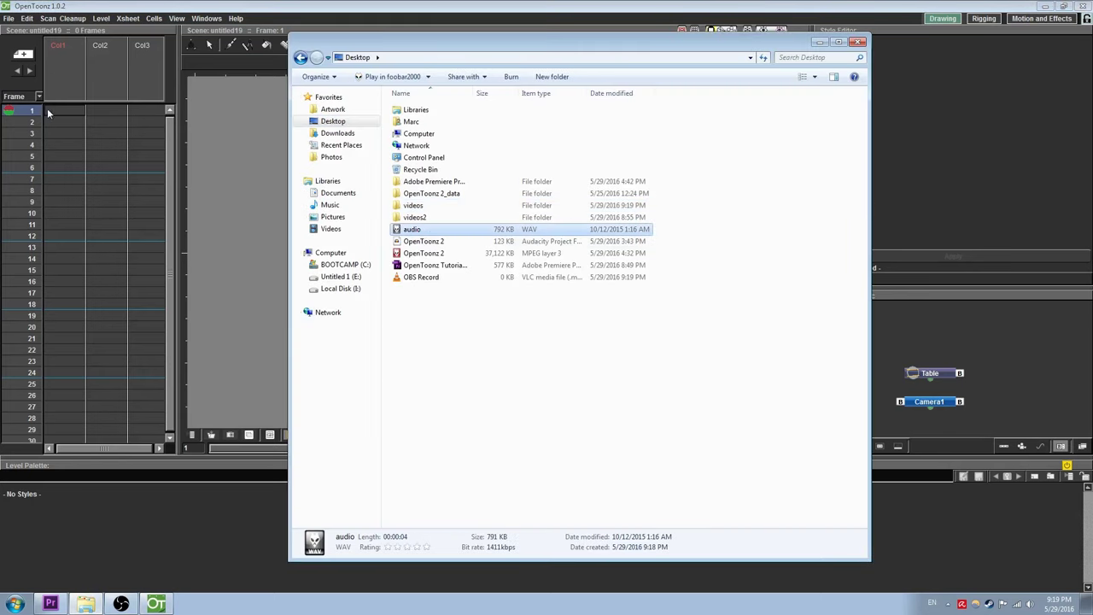
pyautogui.moveTo(412, 231); pyautogui.dragTo(53, 111)
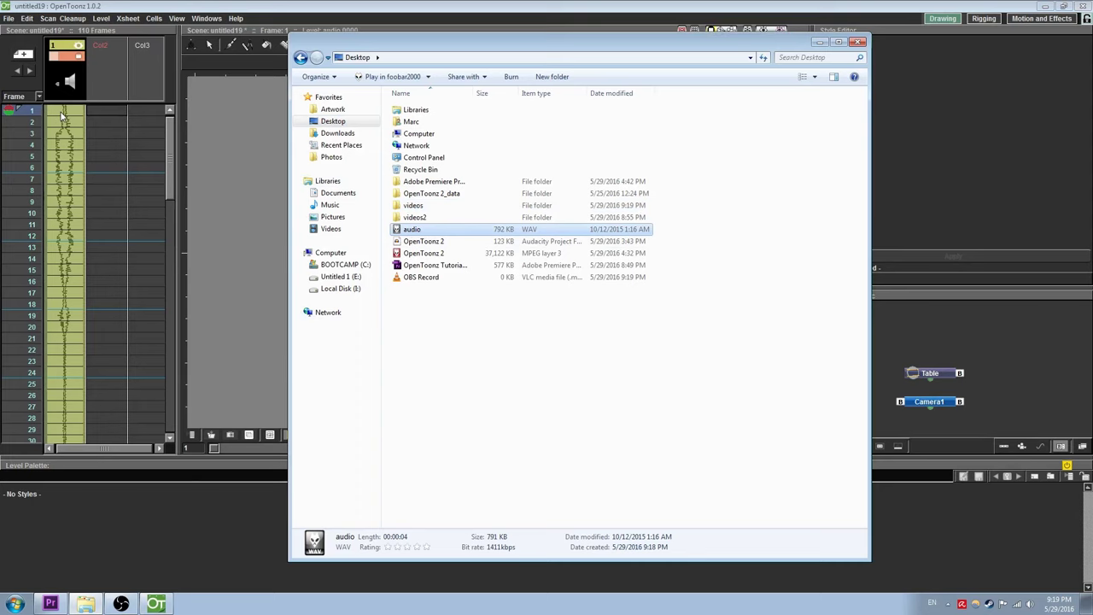
pyautogui.click(61, 116)
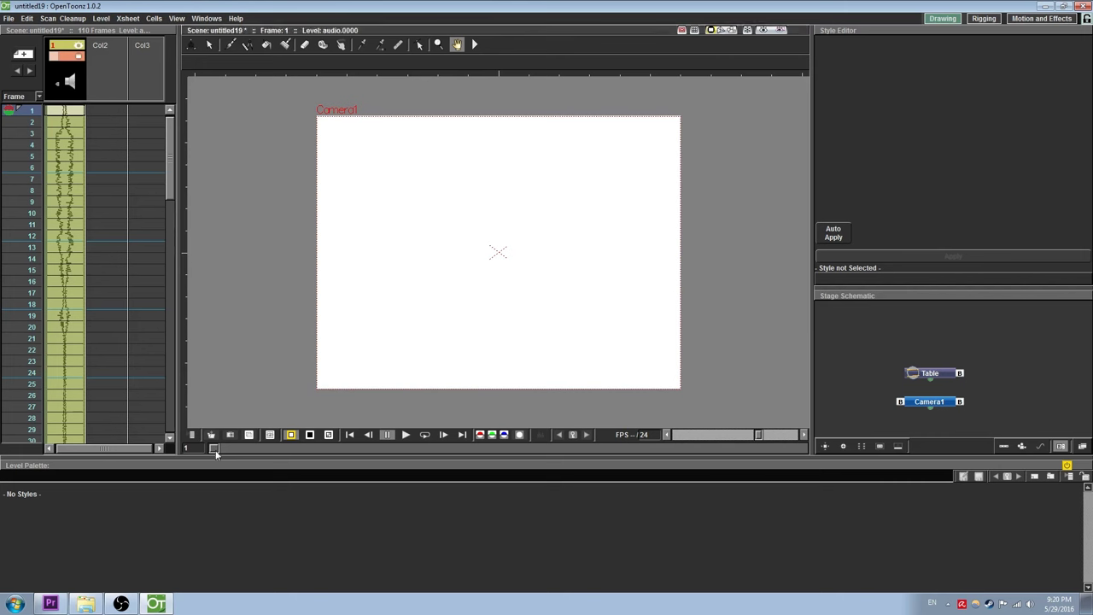
pyautogui.moveTo(215, 453)
pyautogui.mouseDown()
pyautogui.moveTo(307, 451)
pyautogui.moveTo(209, 453)
pyautogui.mouseUp()
# - Play the scene with its soundtrack, stop it, and rewind to the first frame
pyautogui.click(405, 435)
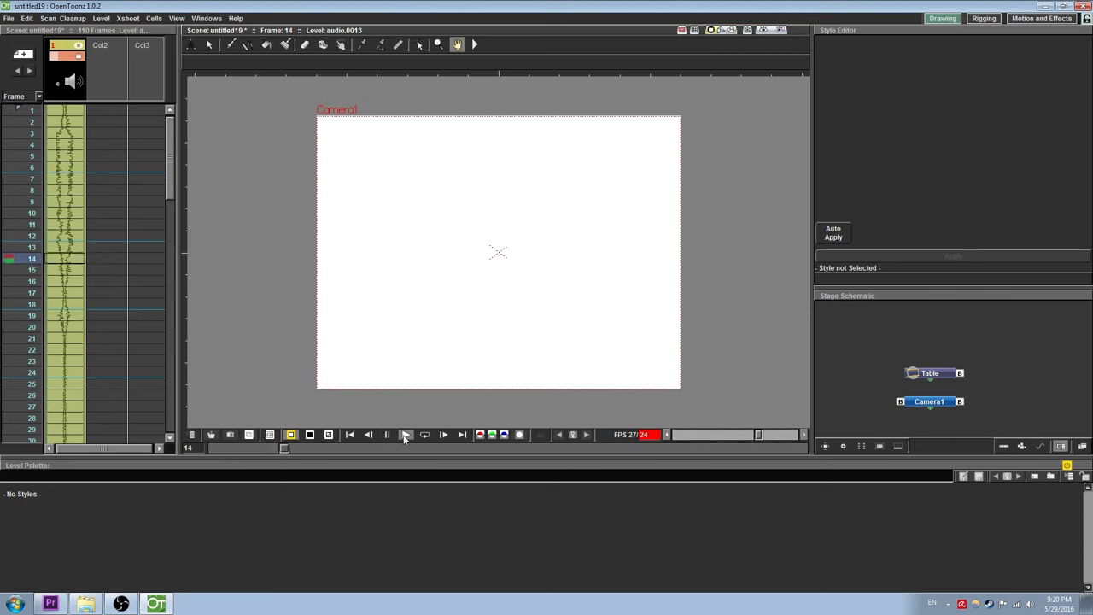
pyautogui.click(387, 435)
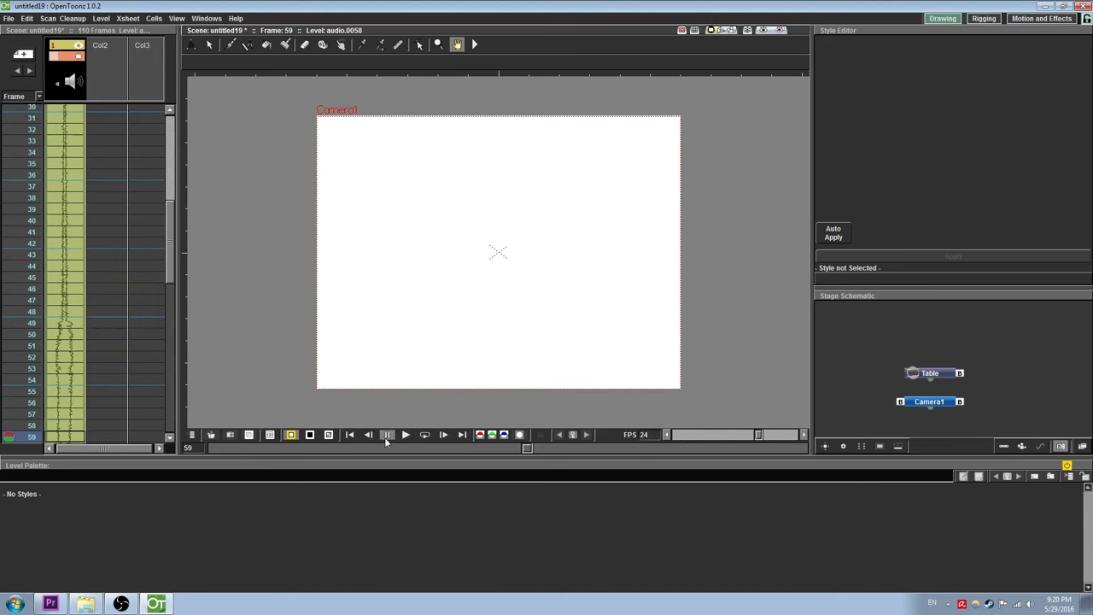
pyautogui.click(350, 434)
# - Play a rendered File > Preview with sound enabled, close it, then reopen with Ctrl+R and close again
pyautogui.click(8, 18)
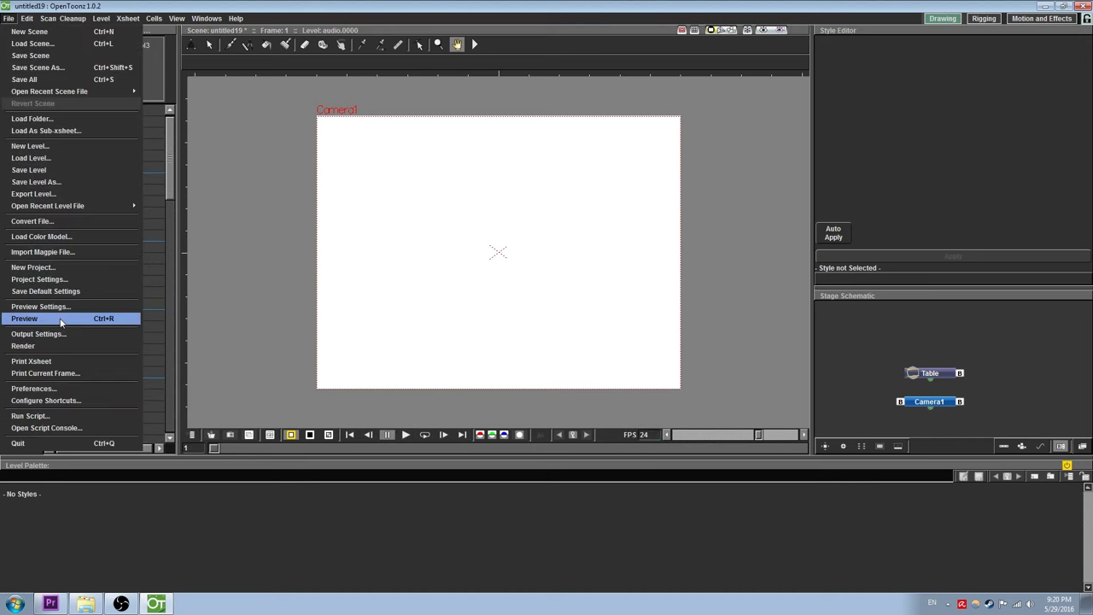
pyautogui.click(61, 320)
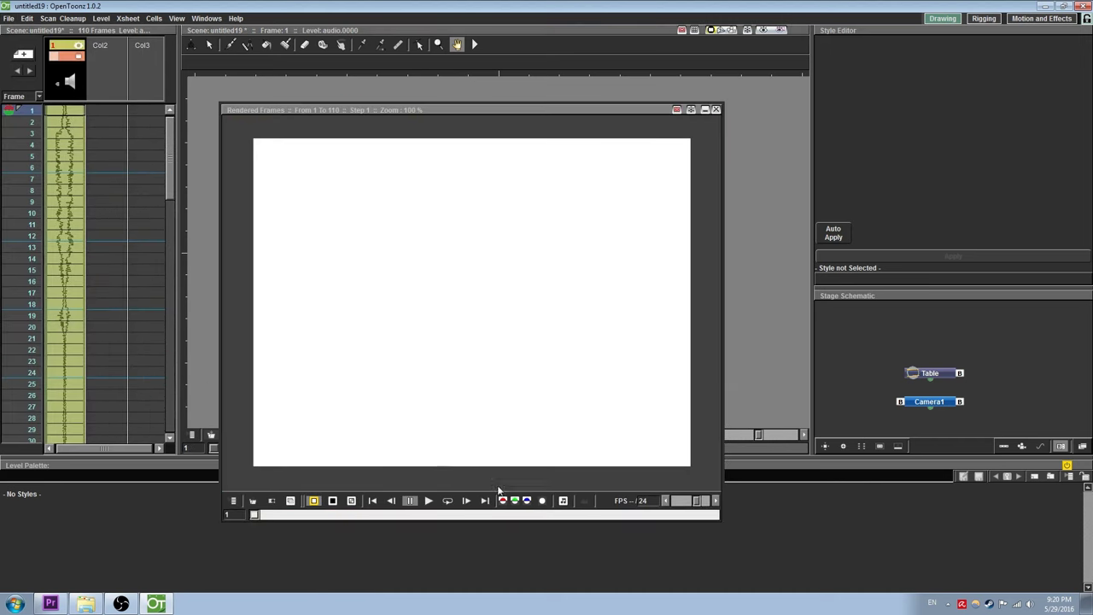
pyautogui.click(563, 501)
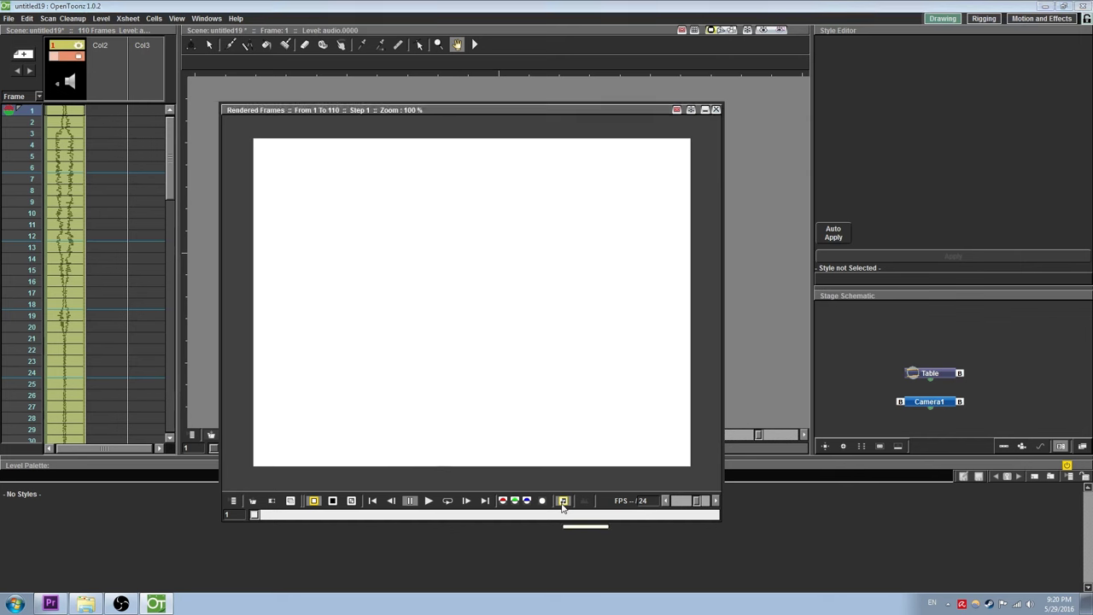
pyautogui.click(428, 500)
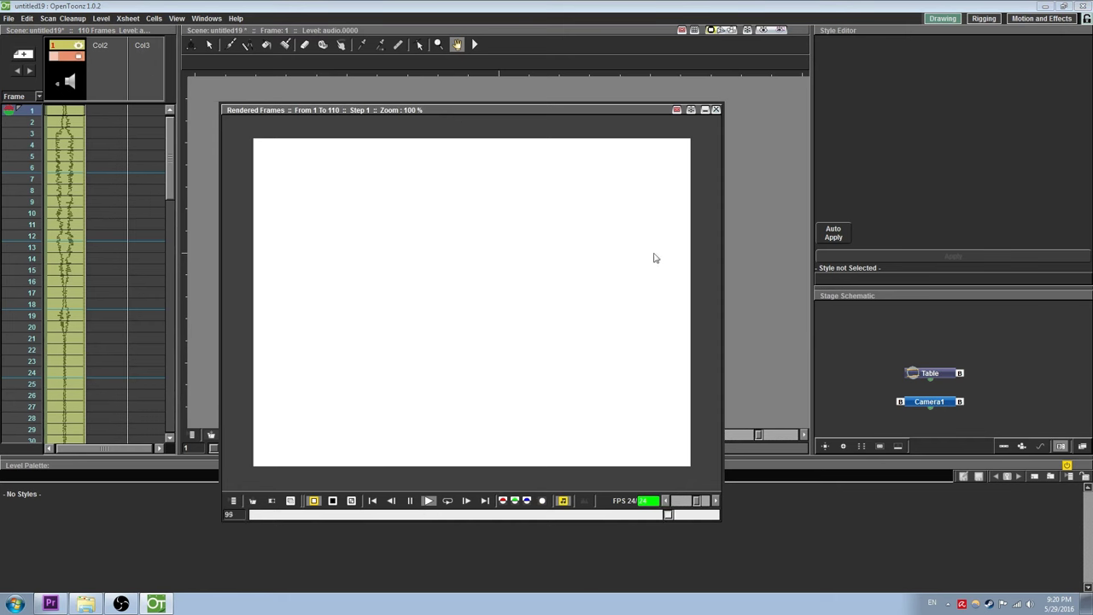
pyautogui.click(716, 110)
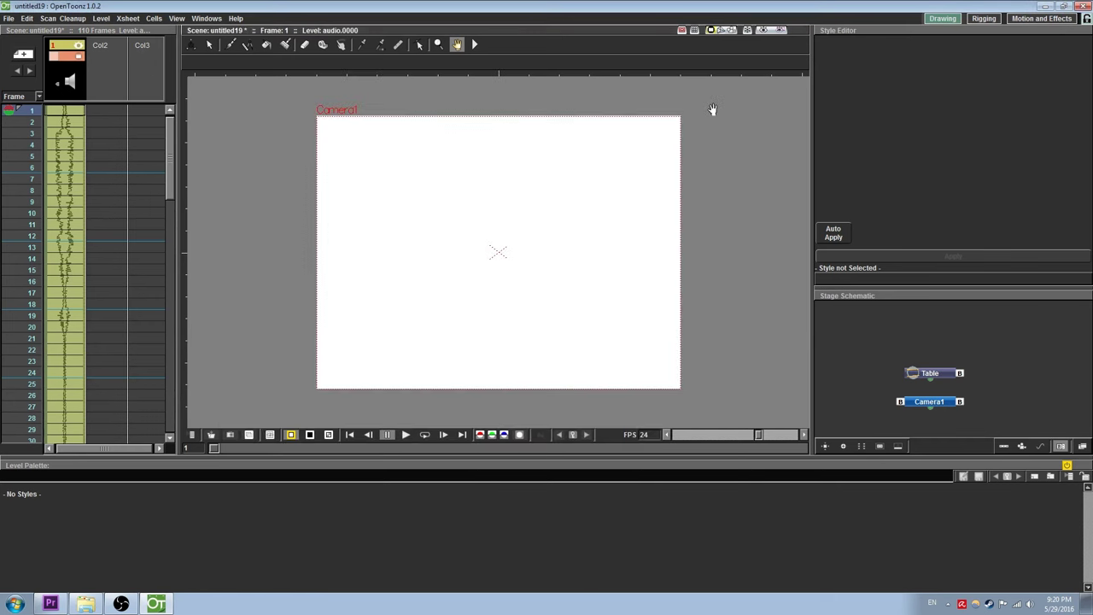
pyautogui.hotkey('ctrl', 'r')
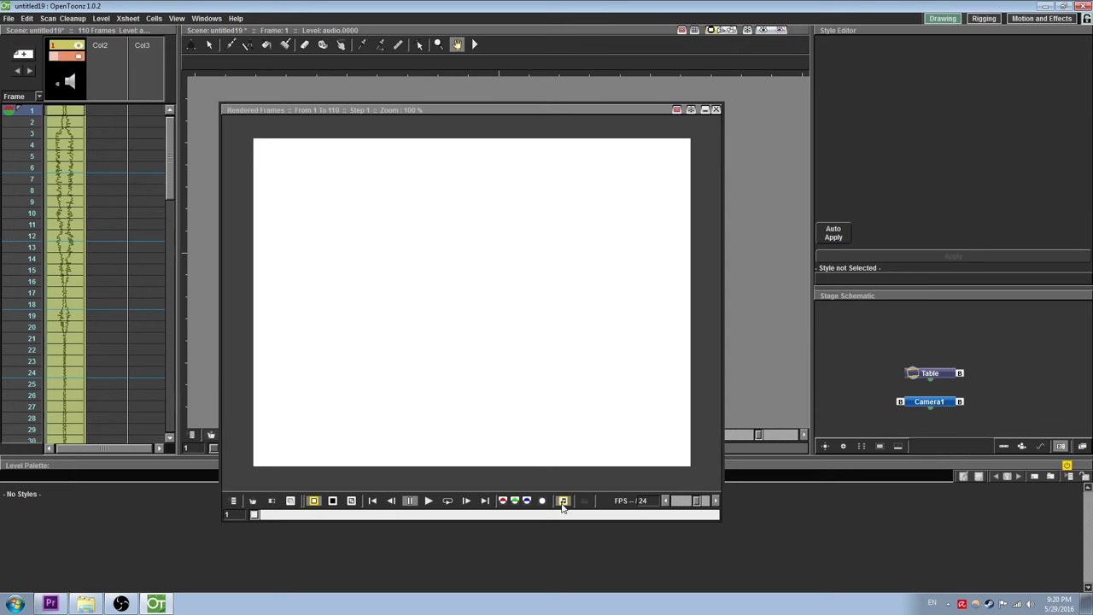
pyautogui.click(716, 109)
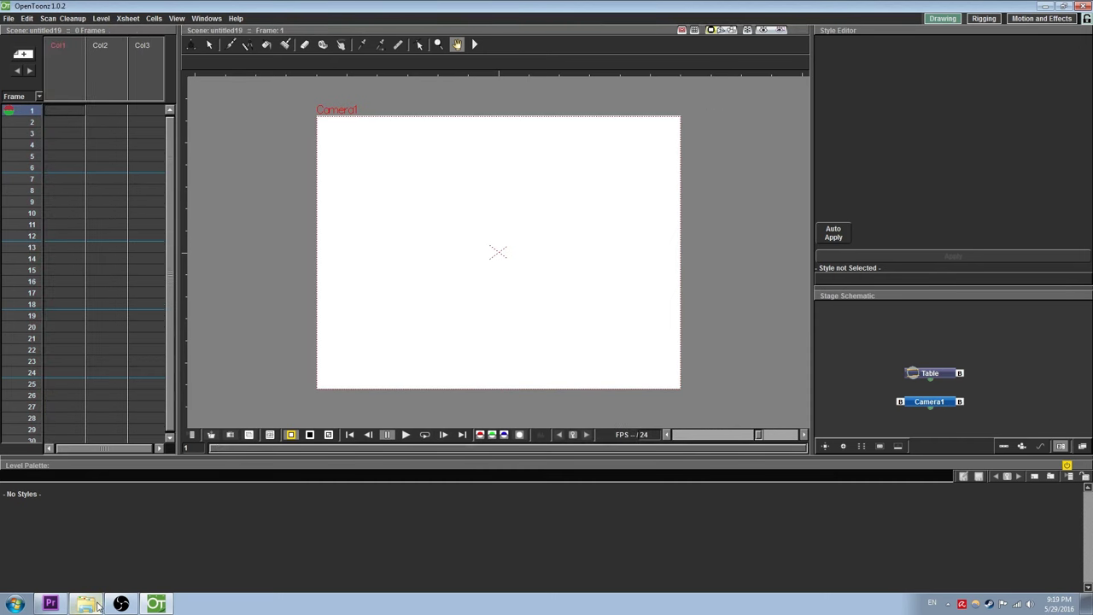